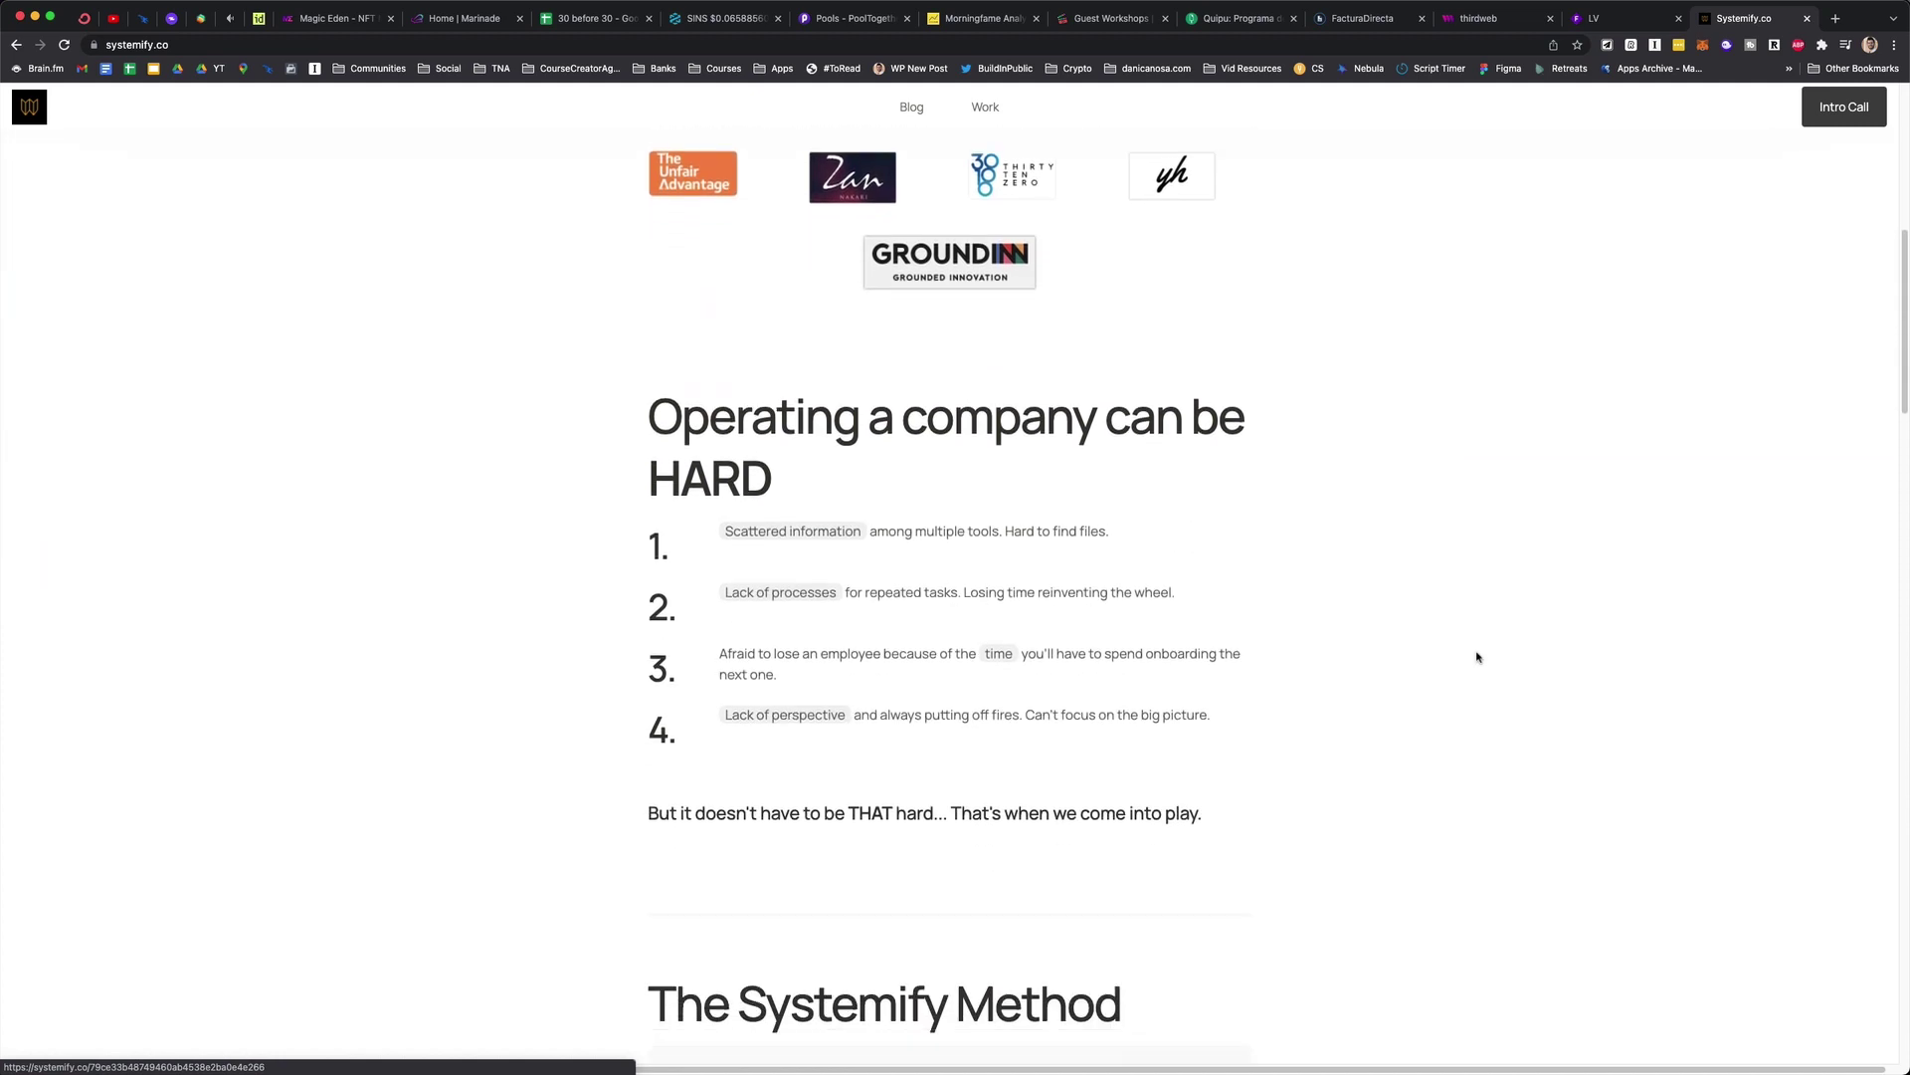
scroll(1476, 657, down, 6)
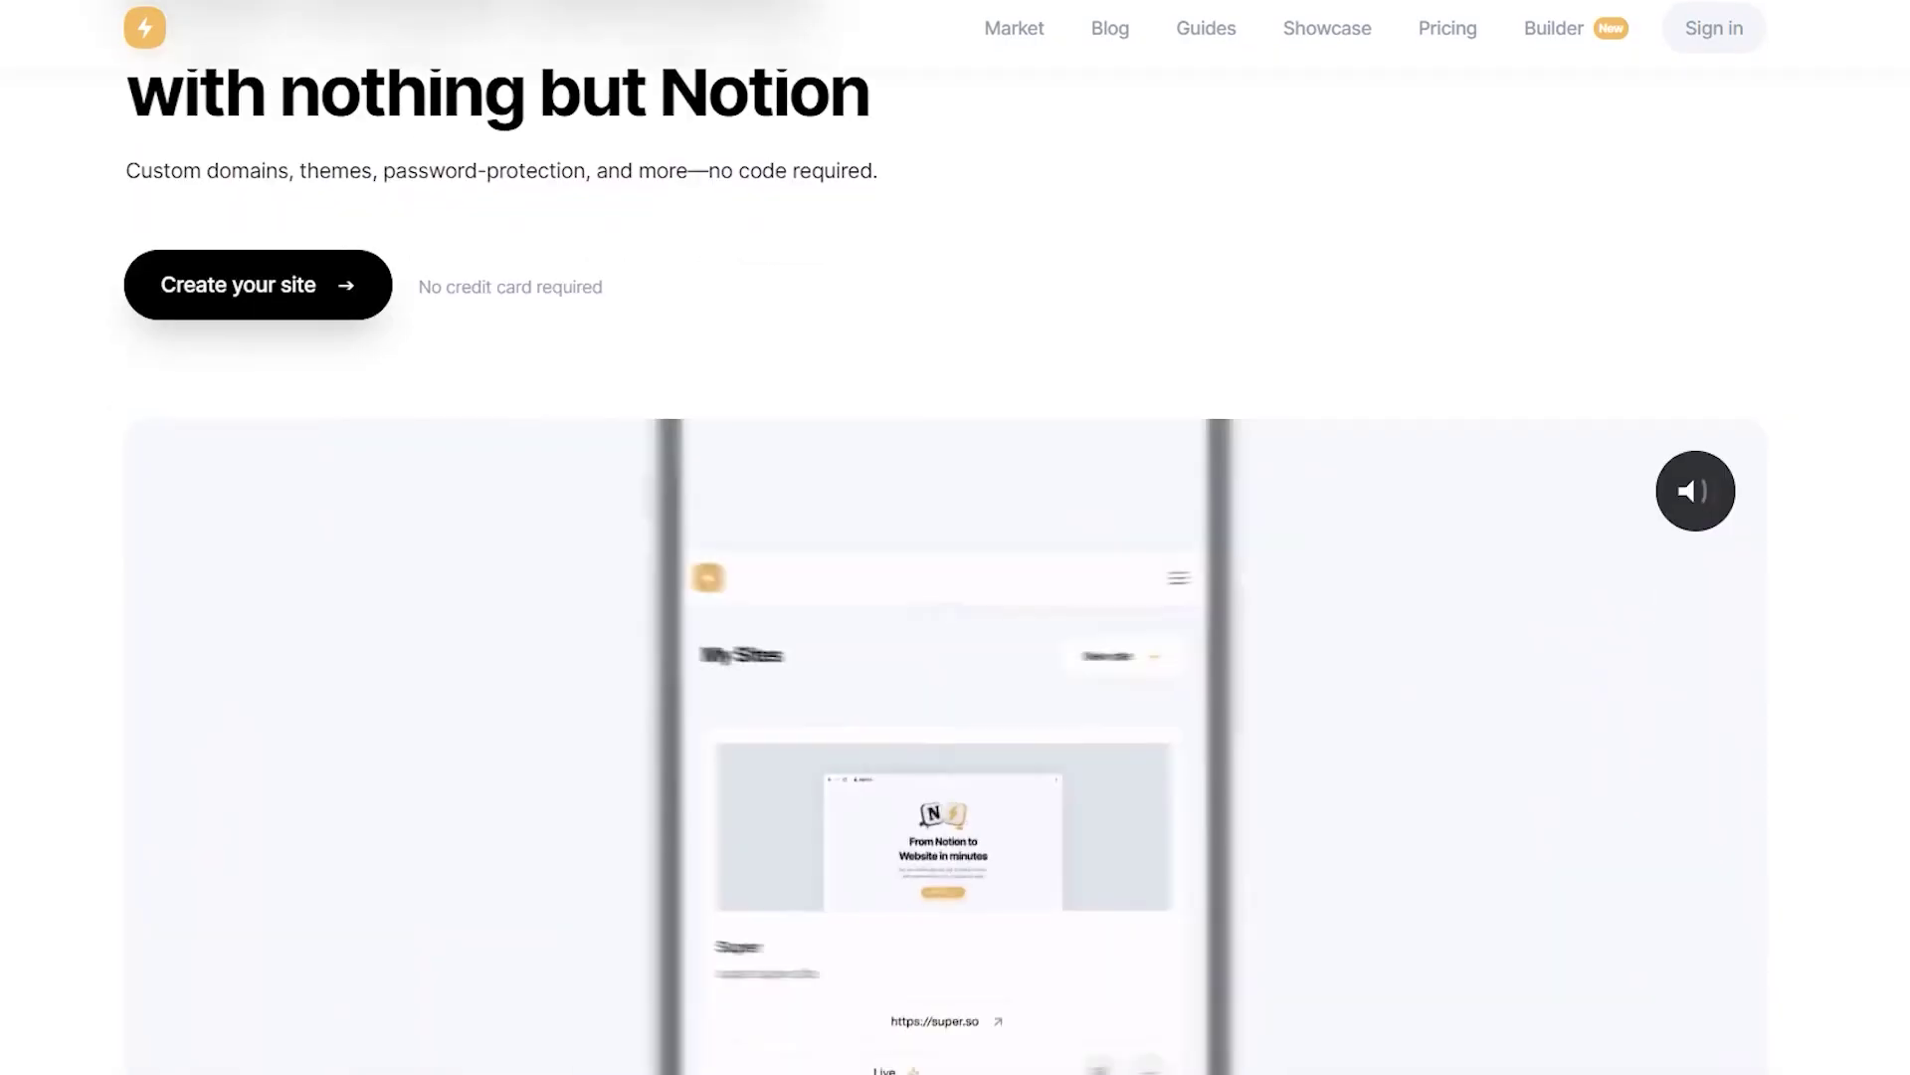
- Scroll through the Super Builder page's features, components and themes like Minima, Funky, Chimp and Pastel
scroll(955, 537, down, 20)
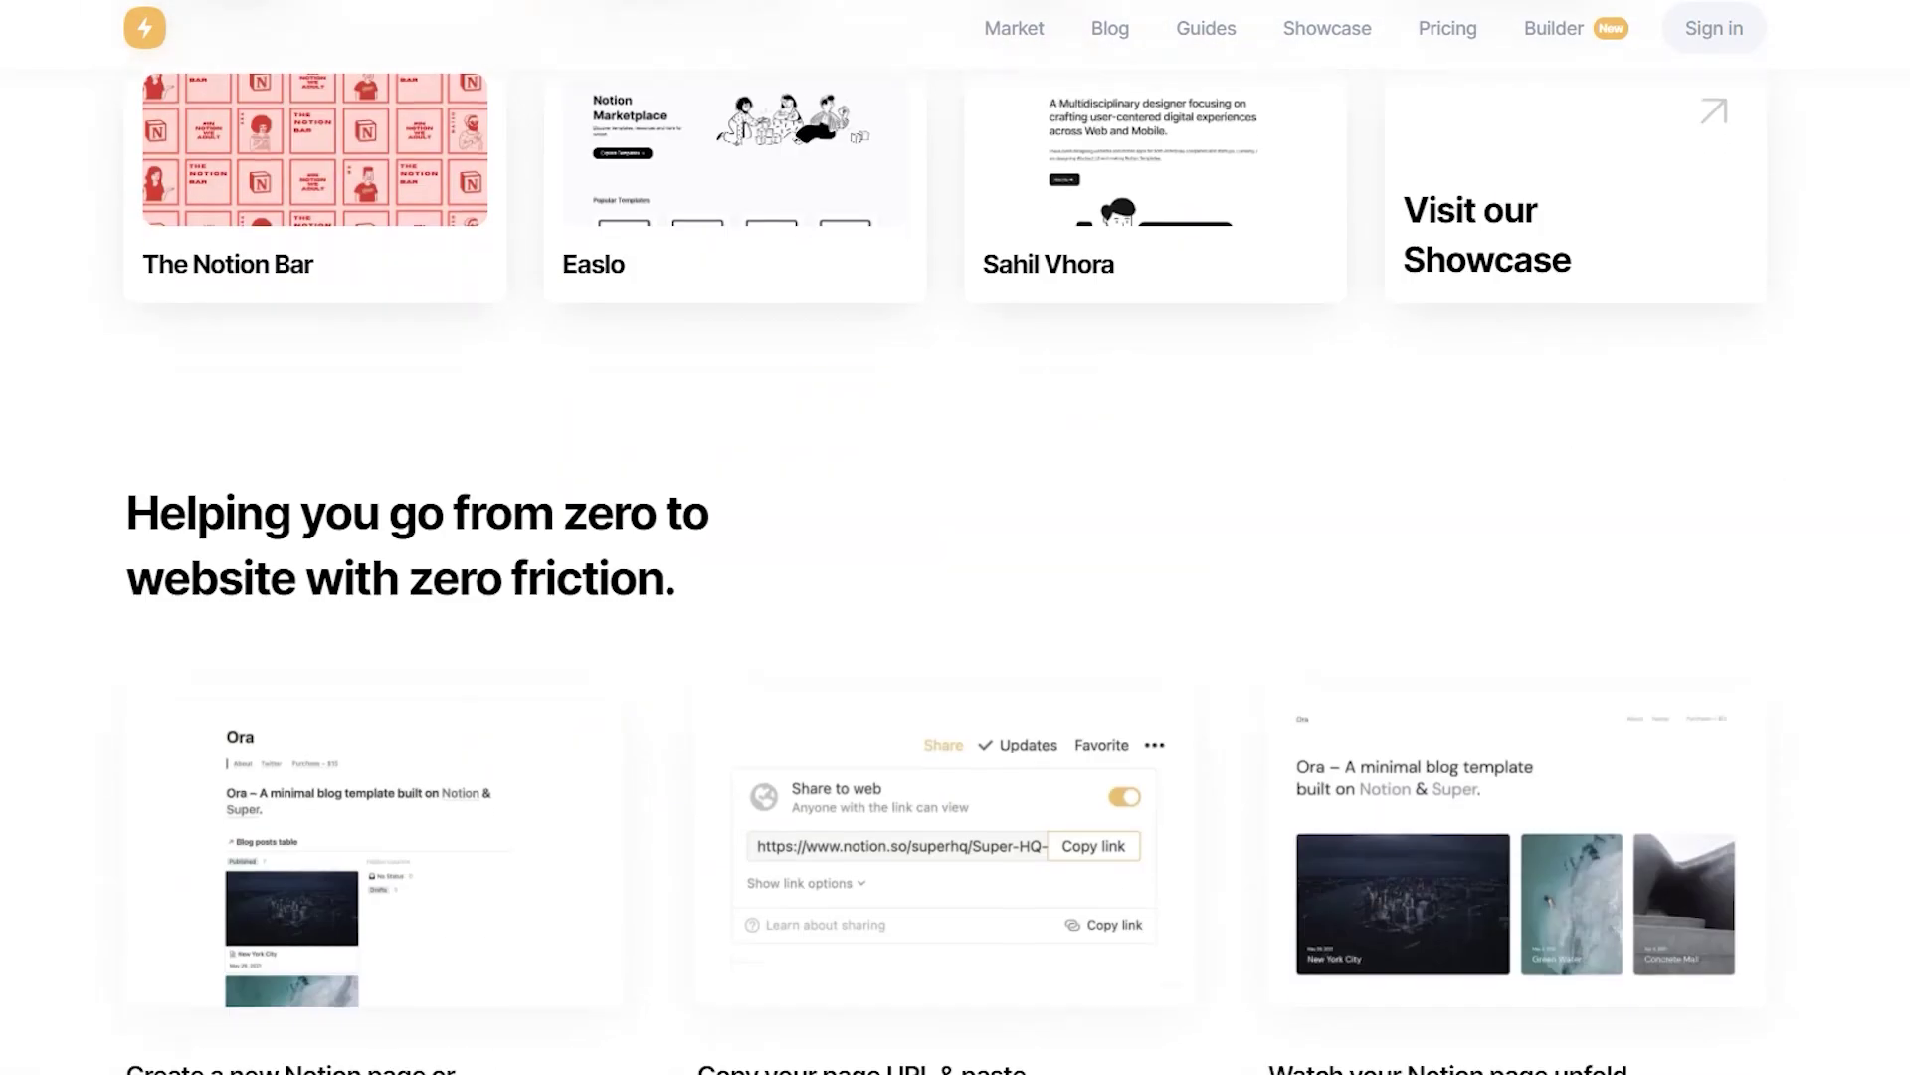
scroll(955, 537, down, 20)
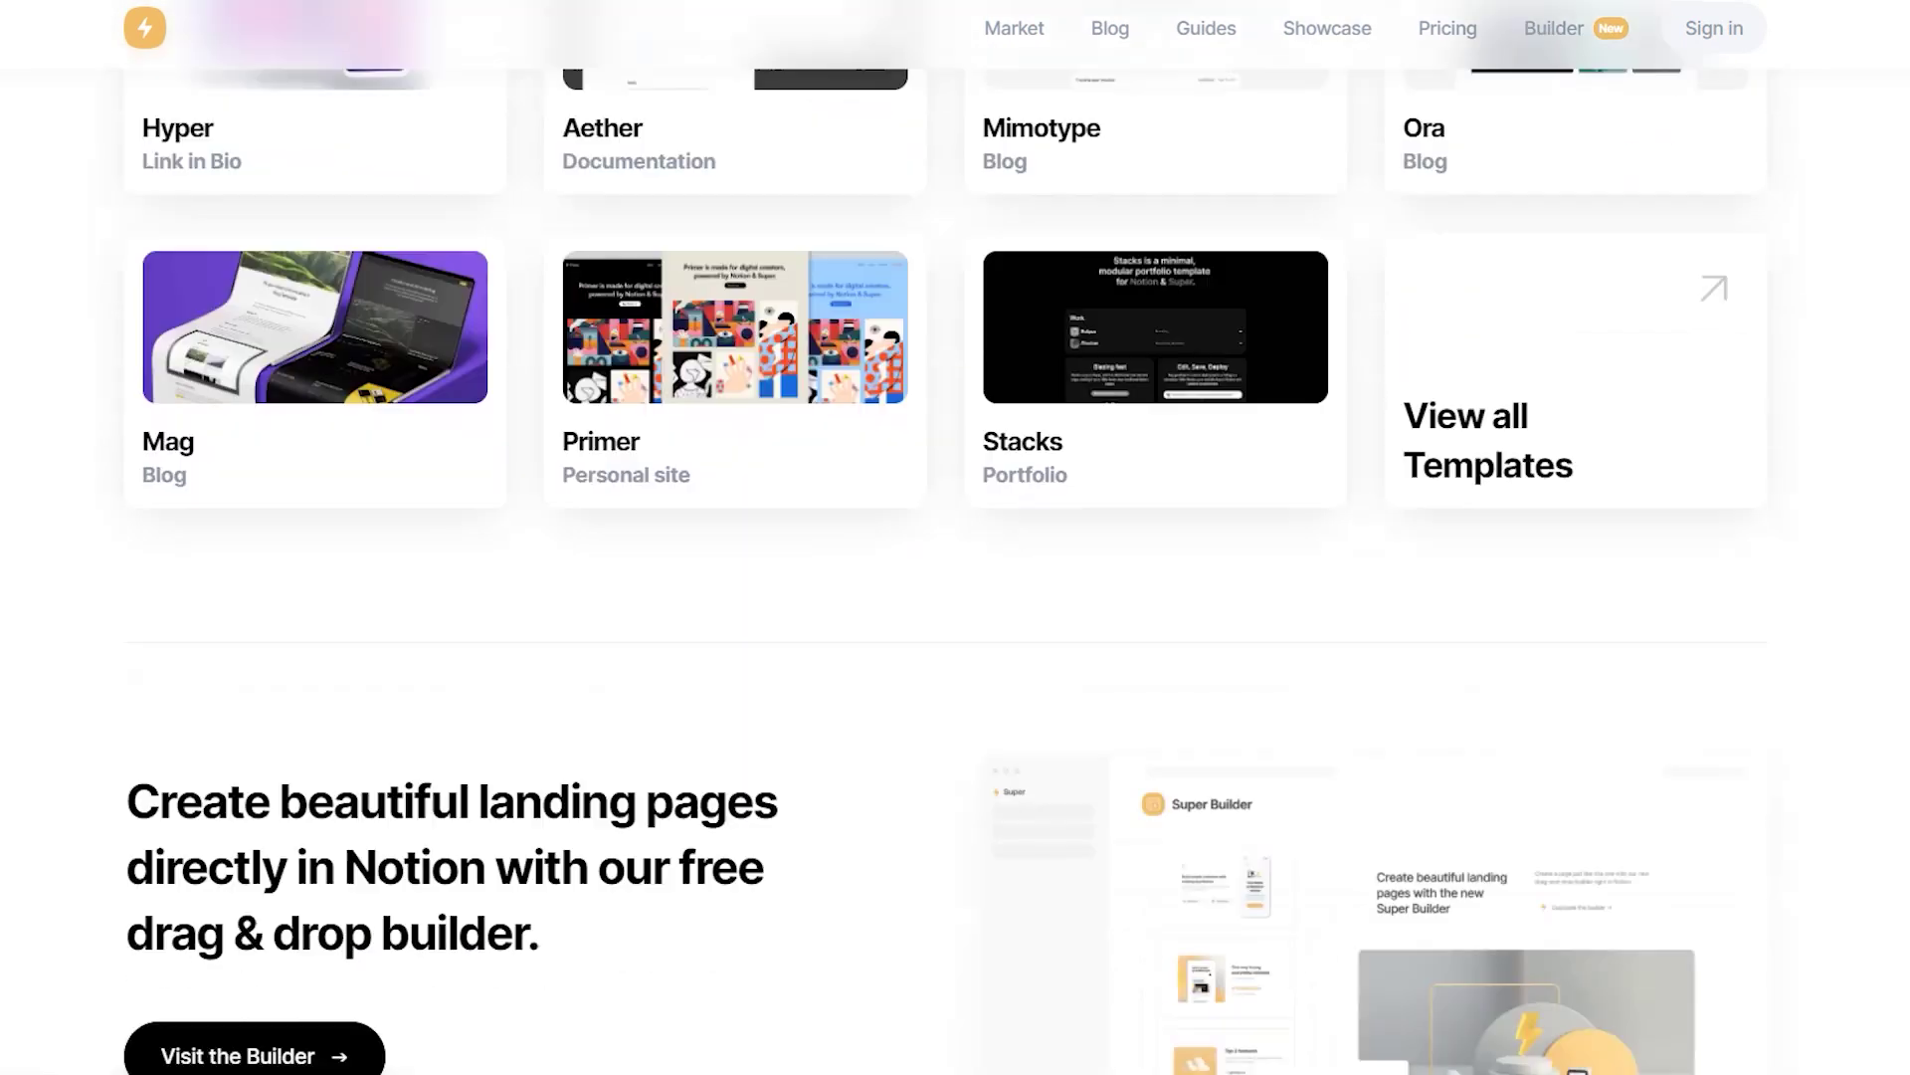
scroll(955, 538, down, 7)
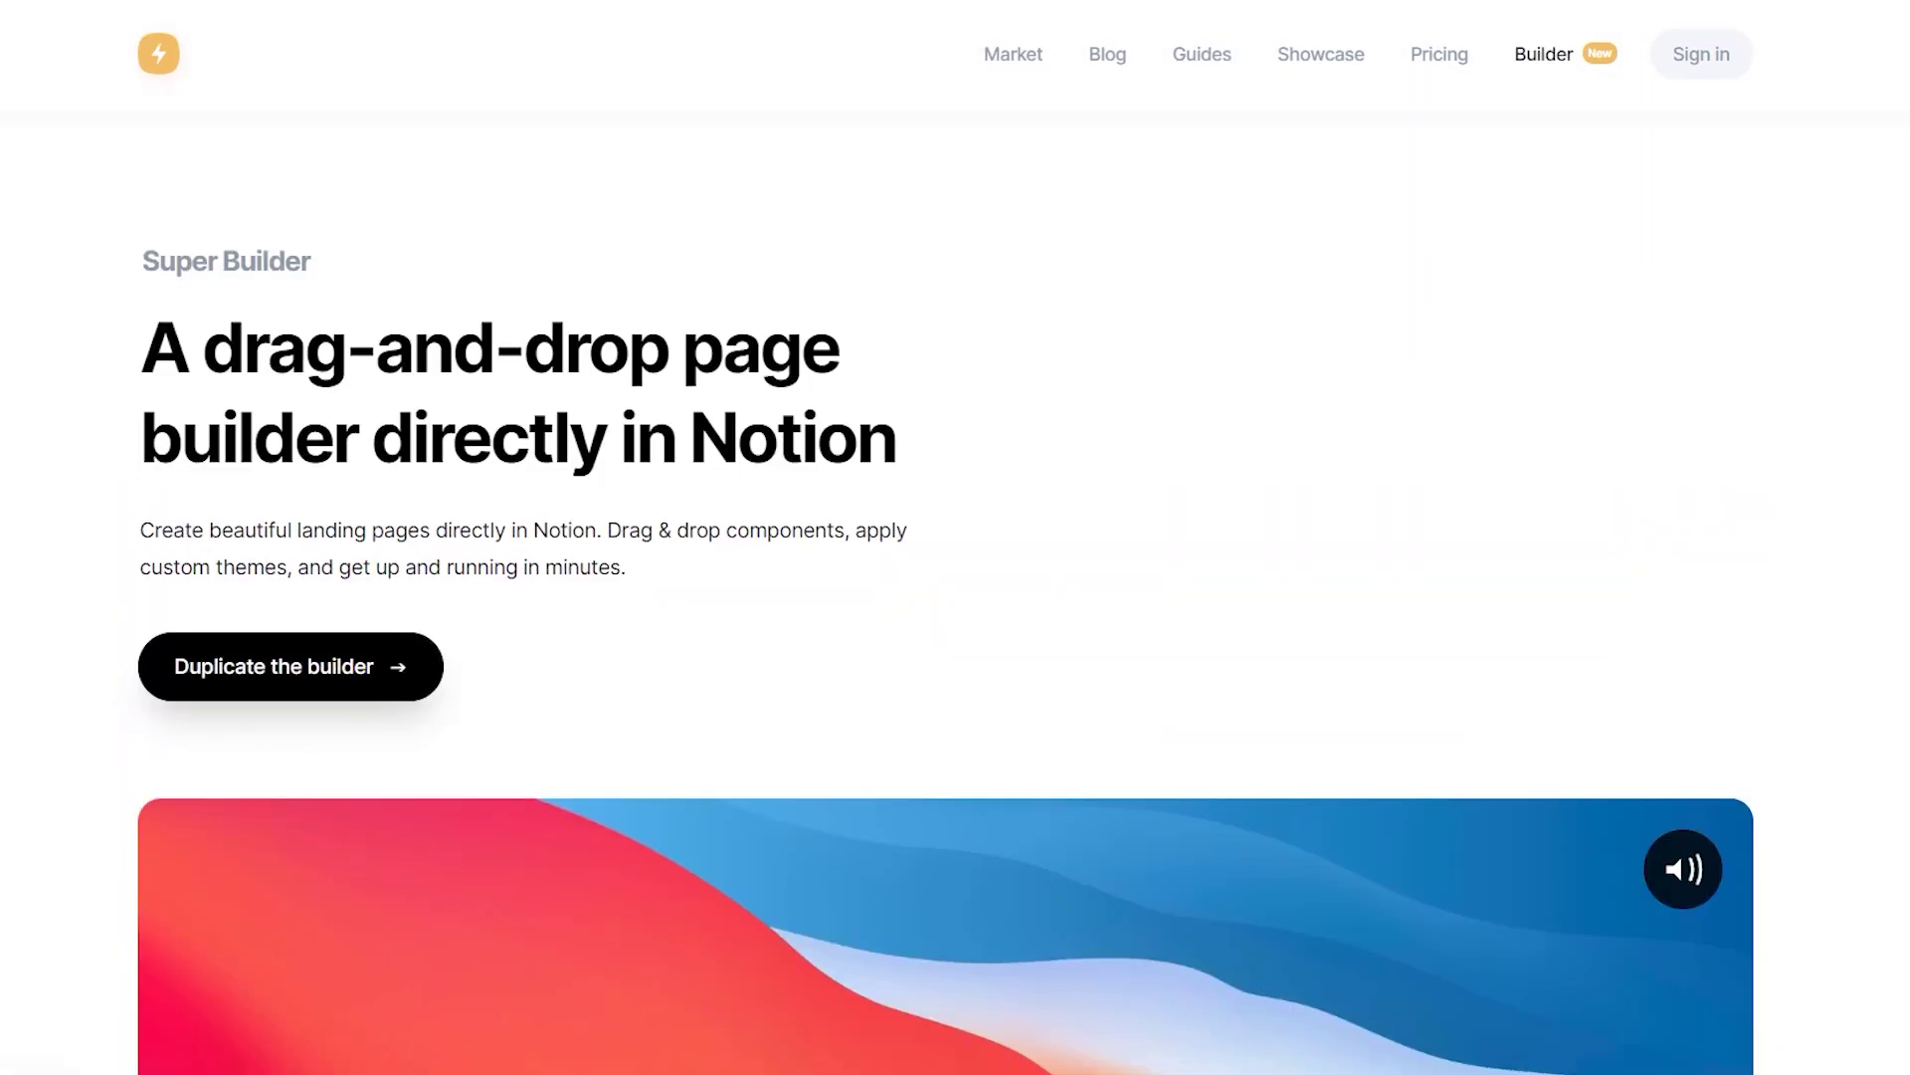
scroll(955, 537, down, 12)
scroll(955, 537, down, 17)
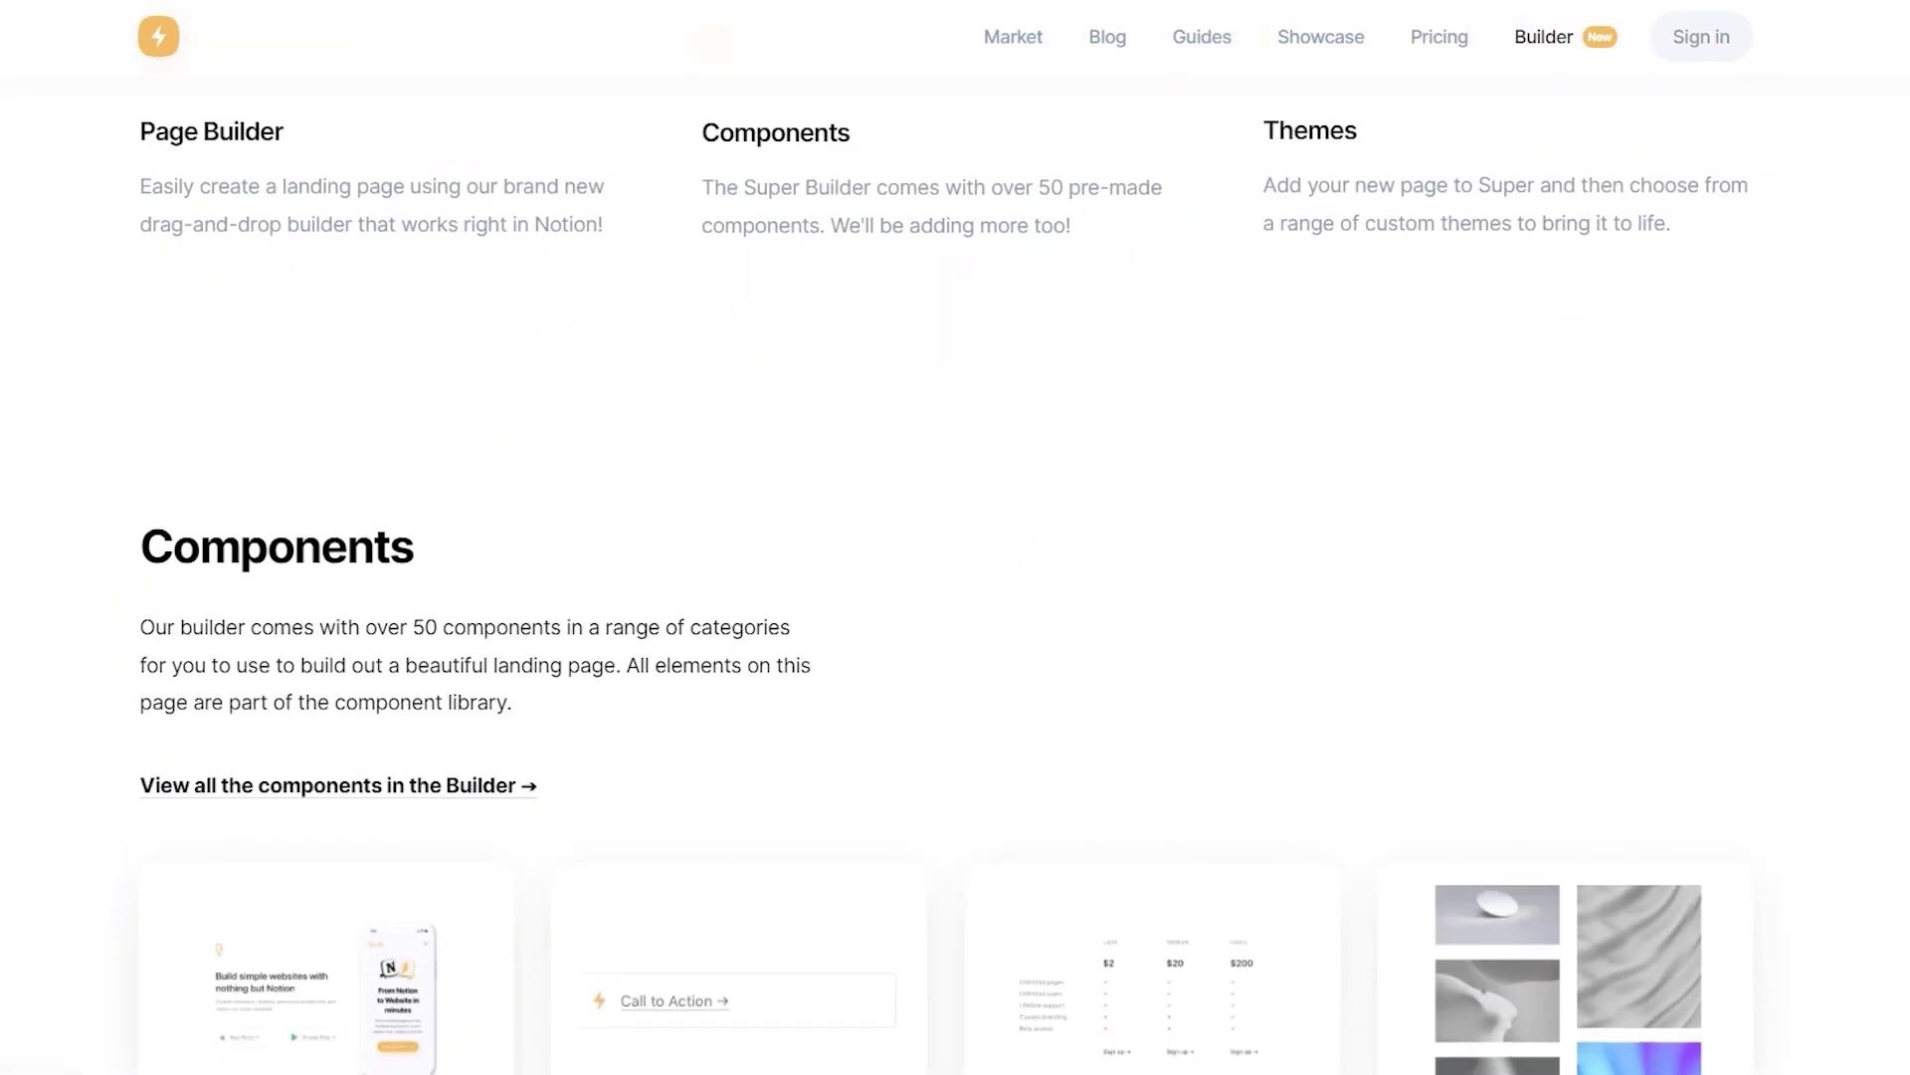
scroll(955, 537, down, 18)
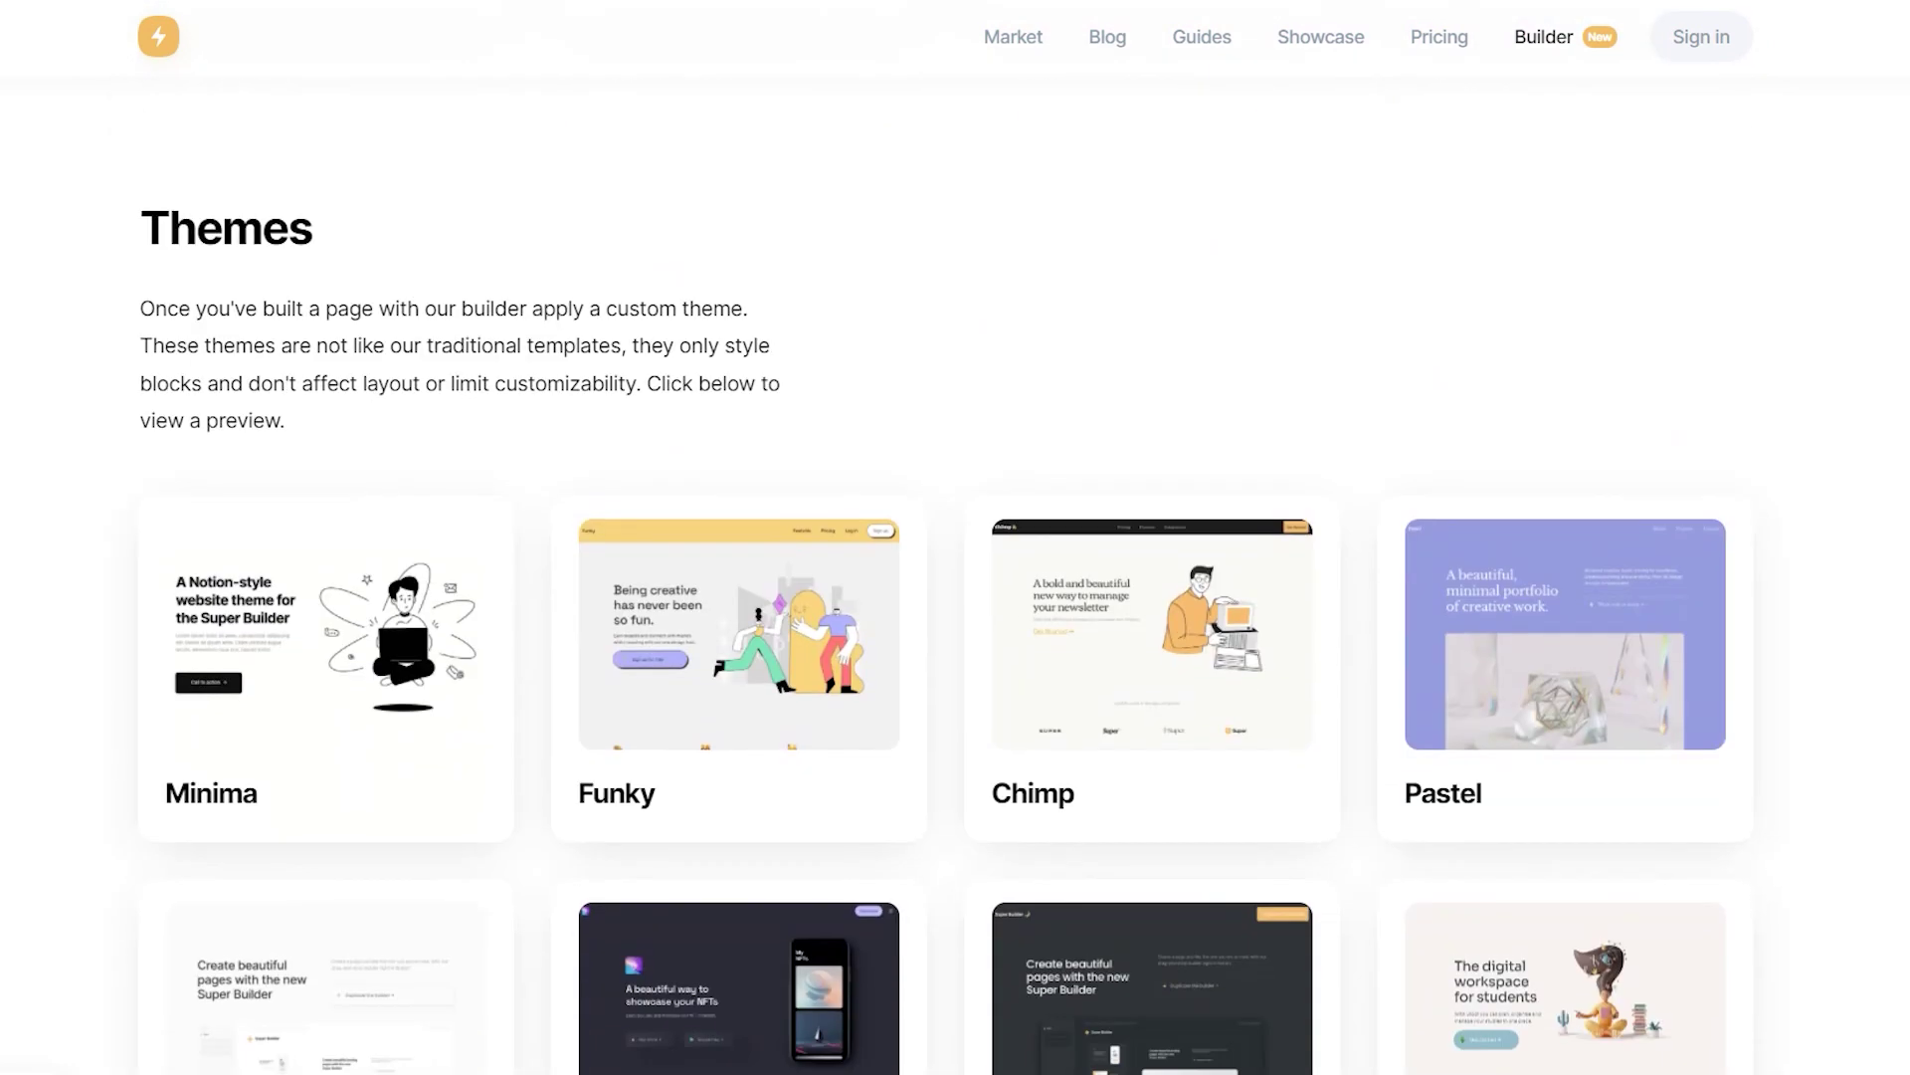
scroll(955, 538, down, 18)
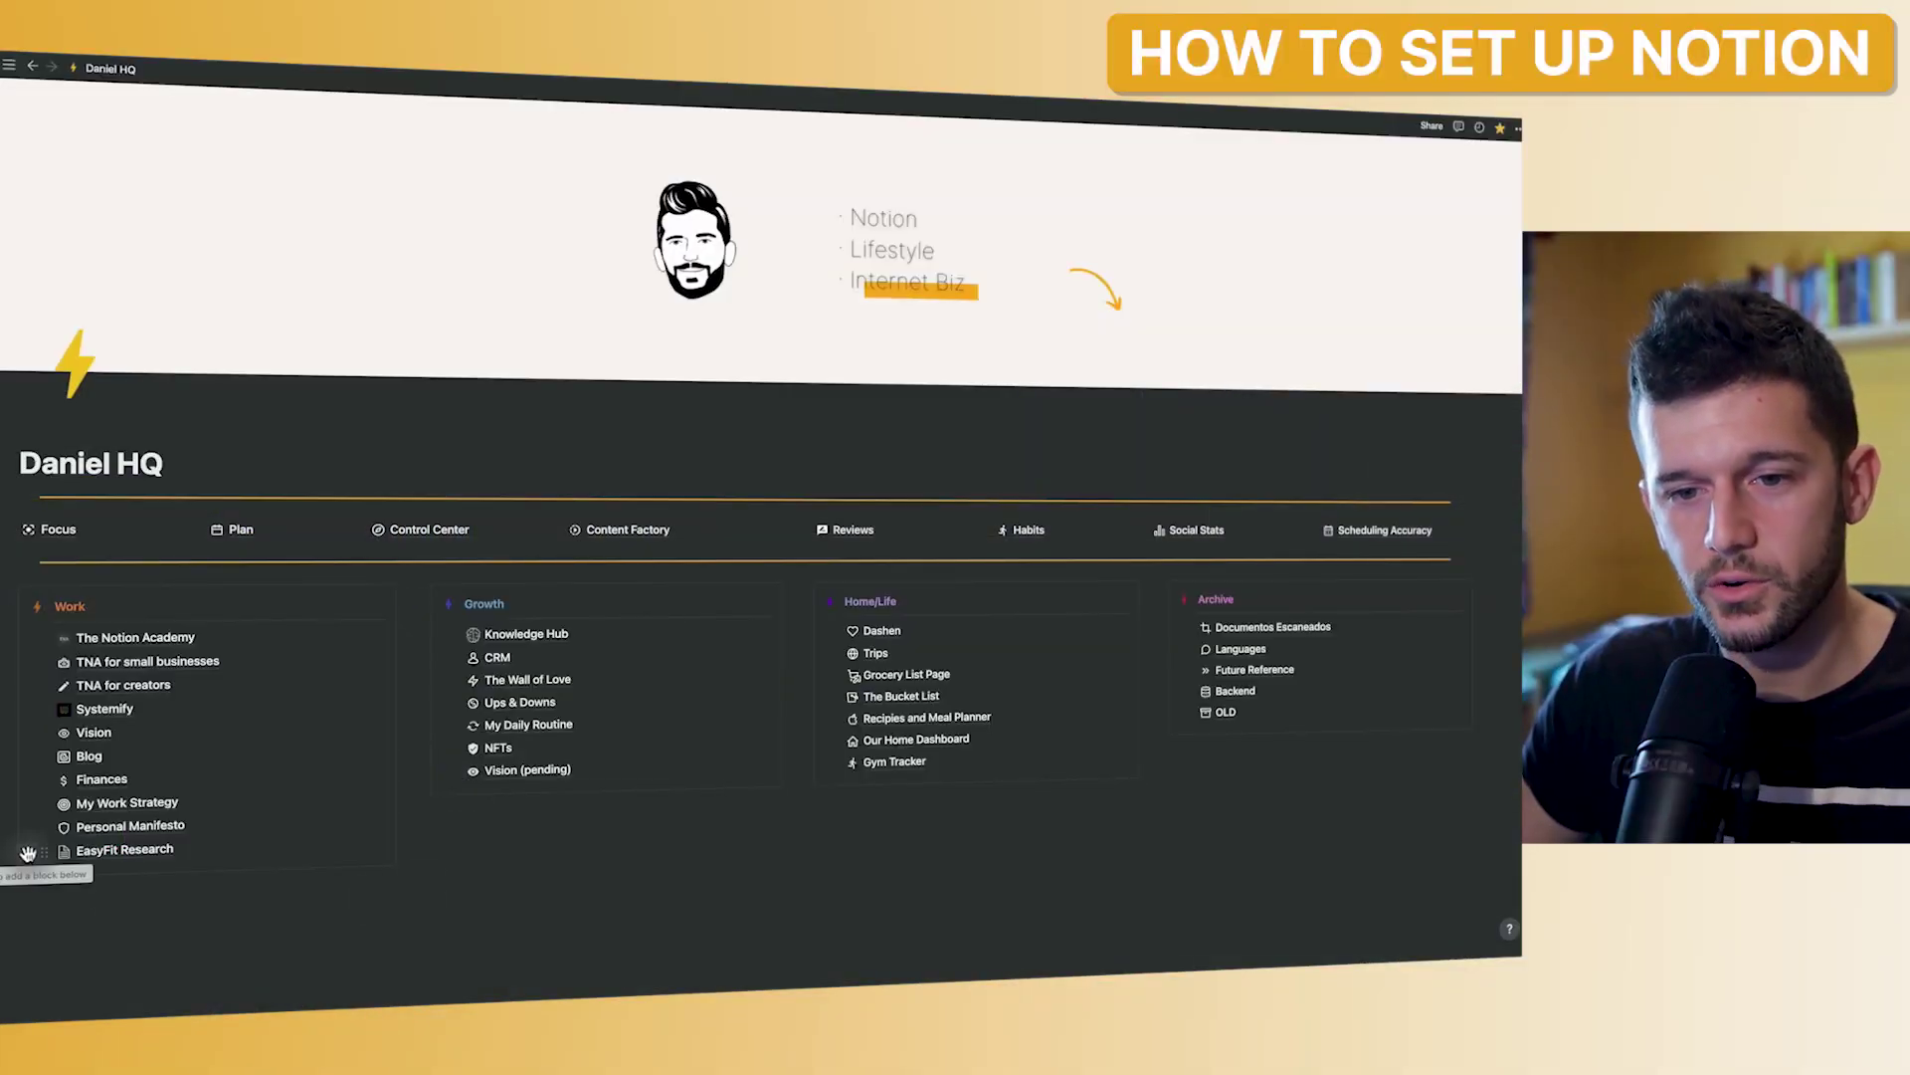
- Create a new blank subpage titled 'Super Website'
click(28, 854)
click(99, 554)
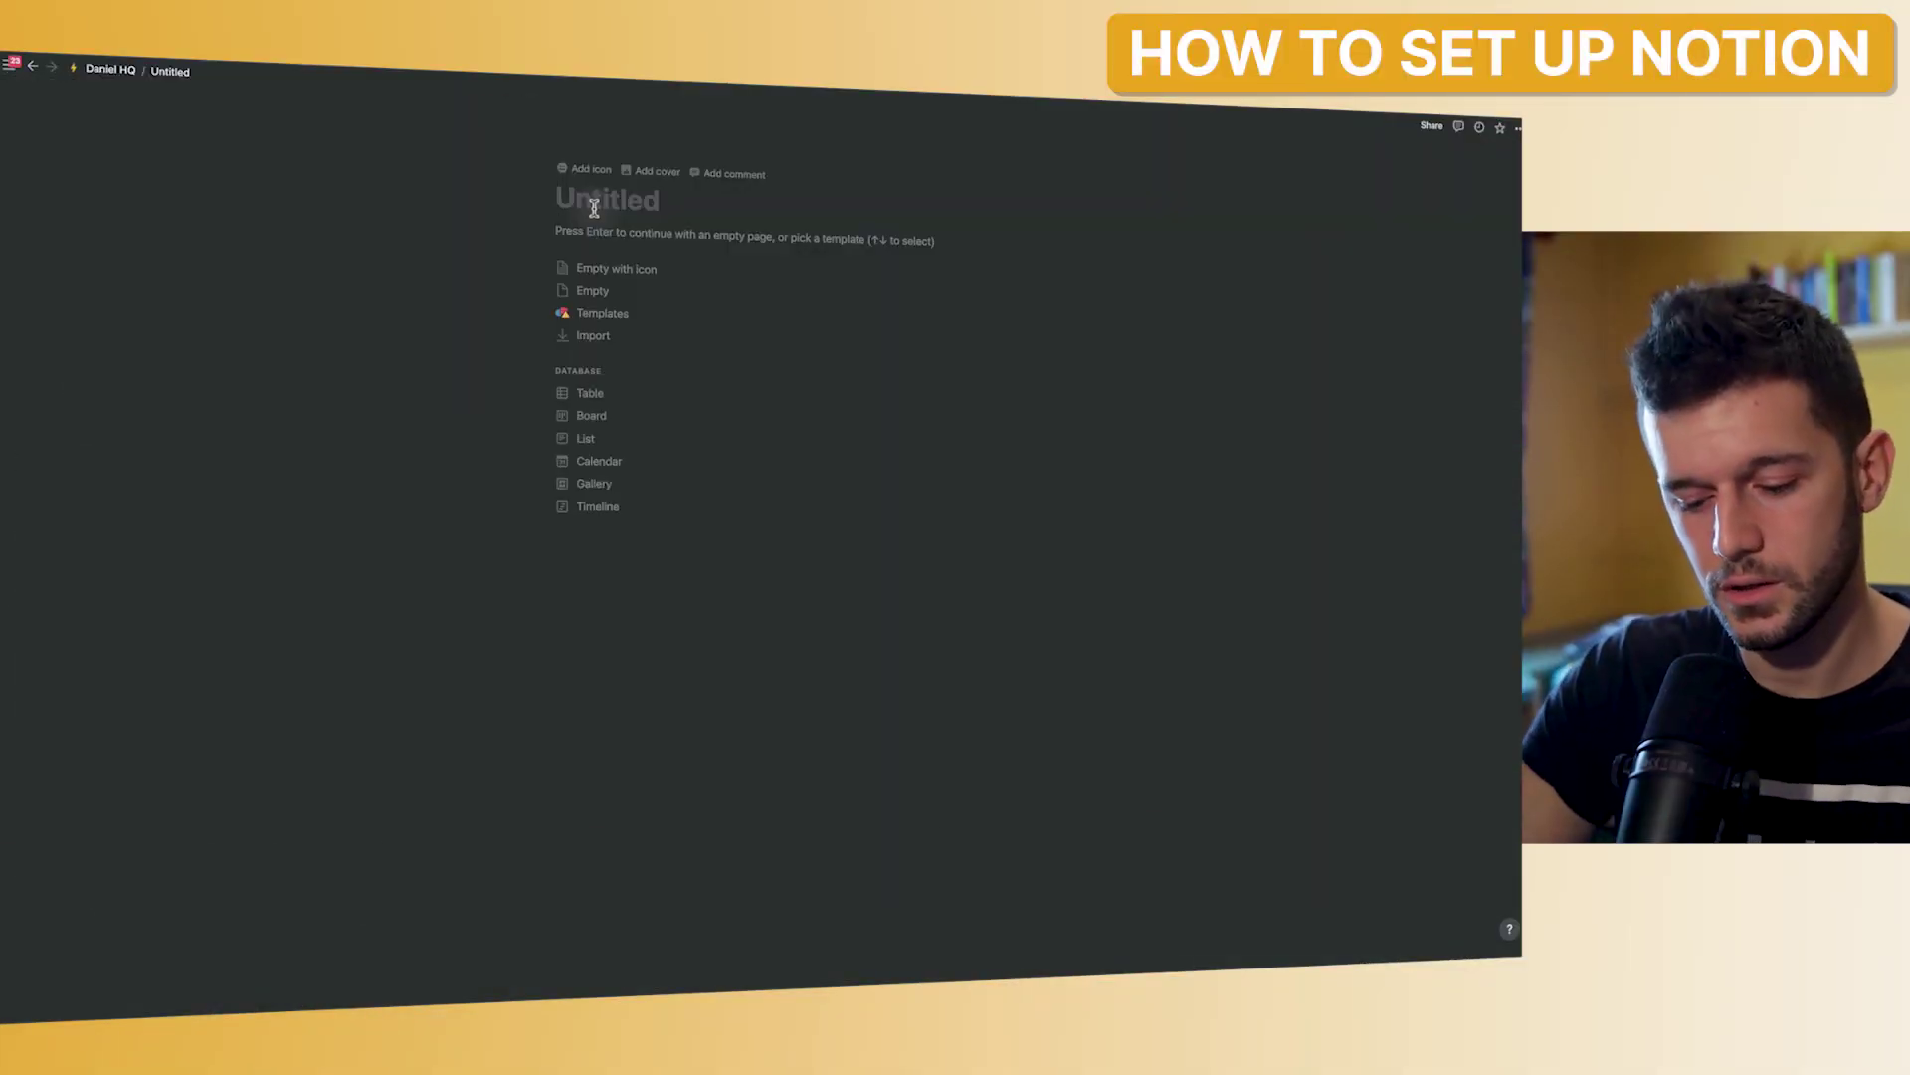
text(Super Website)
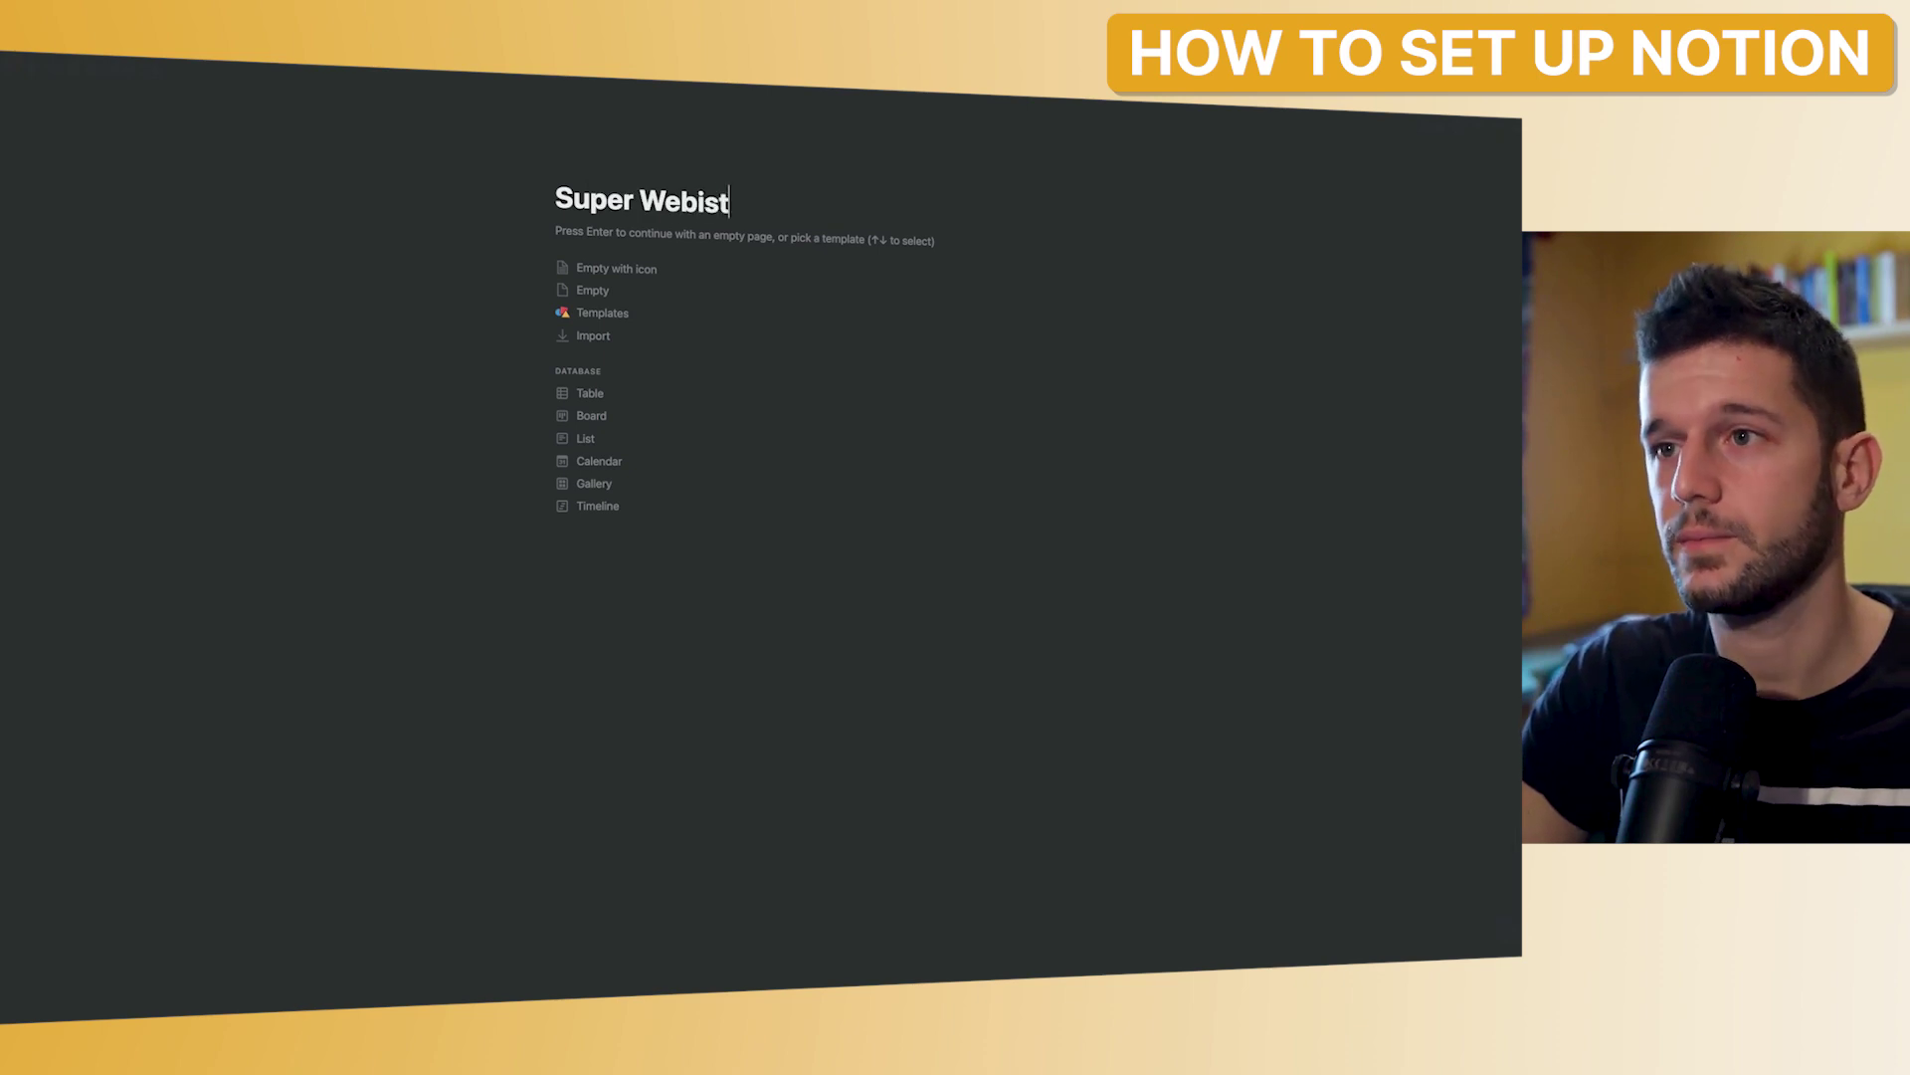
key(Return)
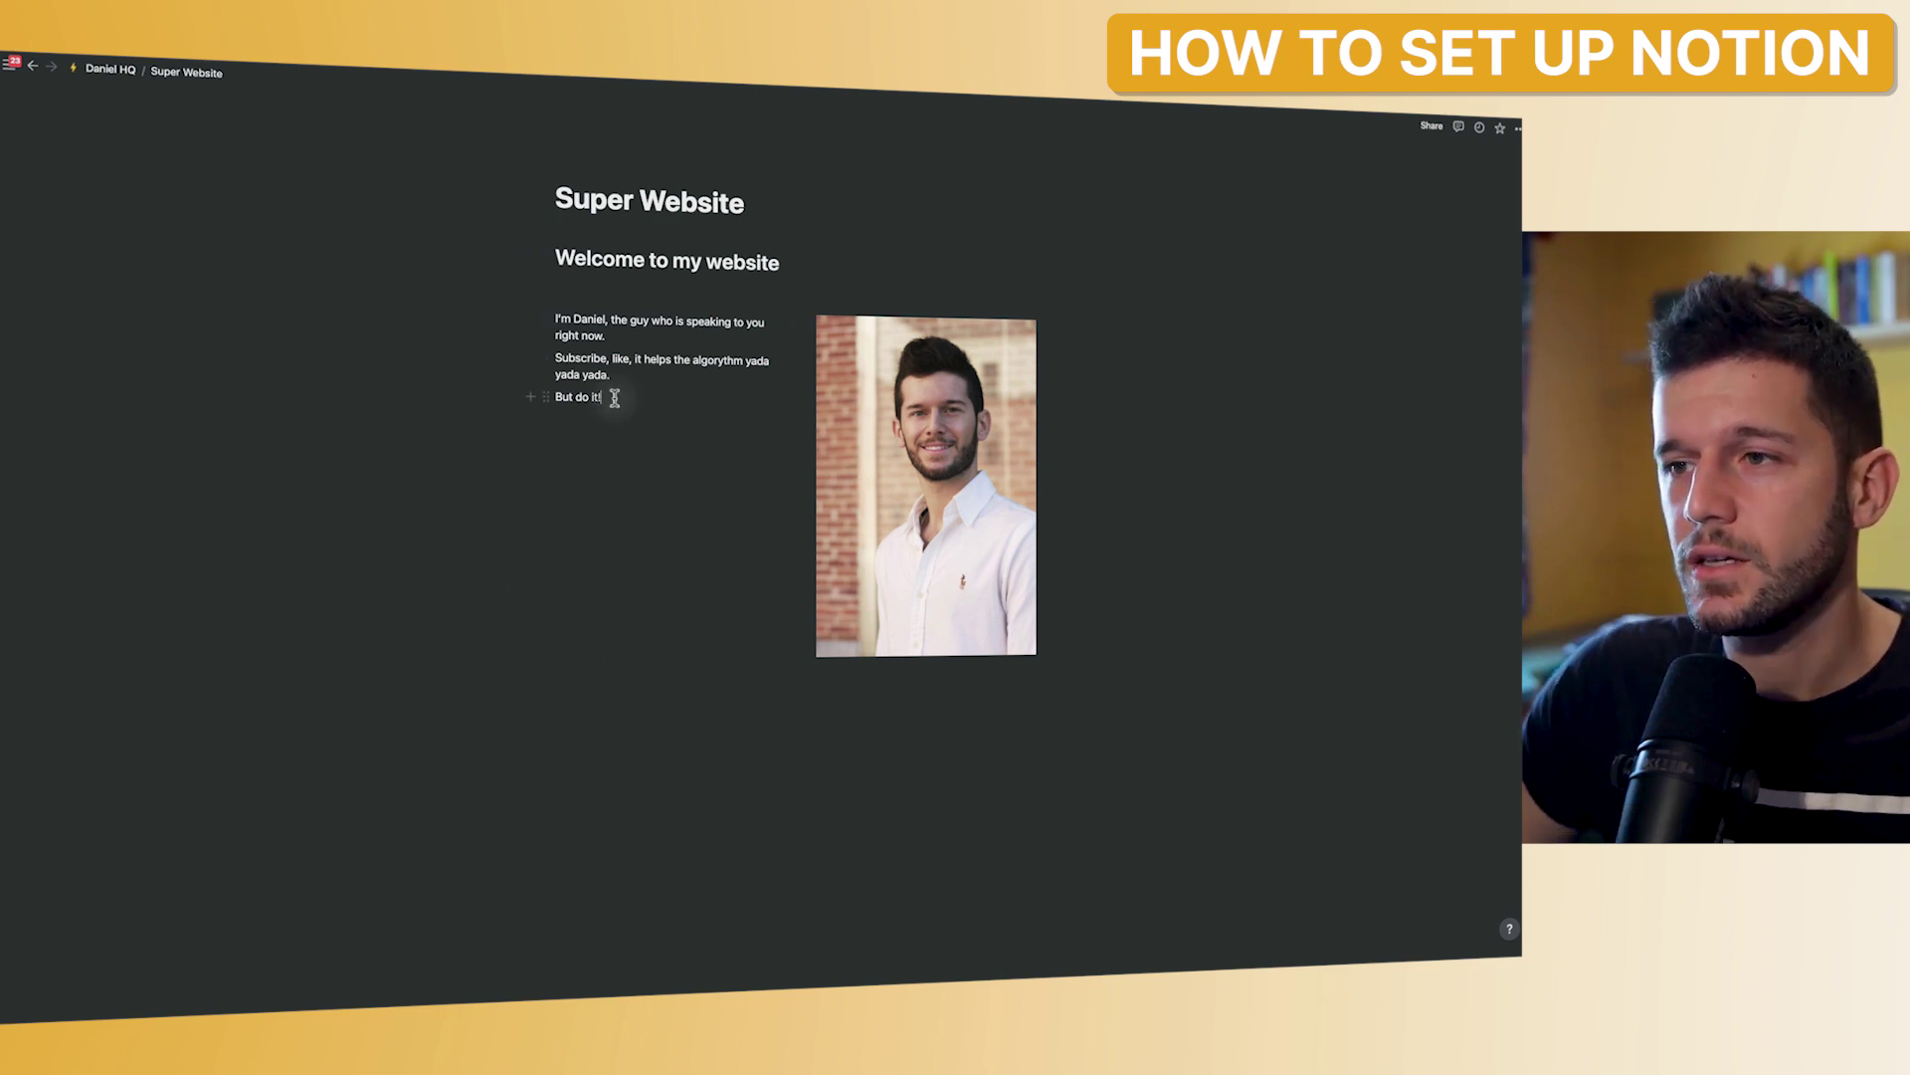
- Share the page to the web with template duplication off, and copy its public link
click(1433, 129)
mouse_move(1380, 159)
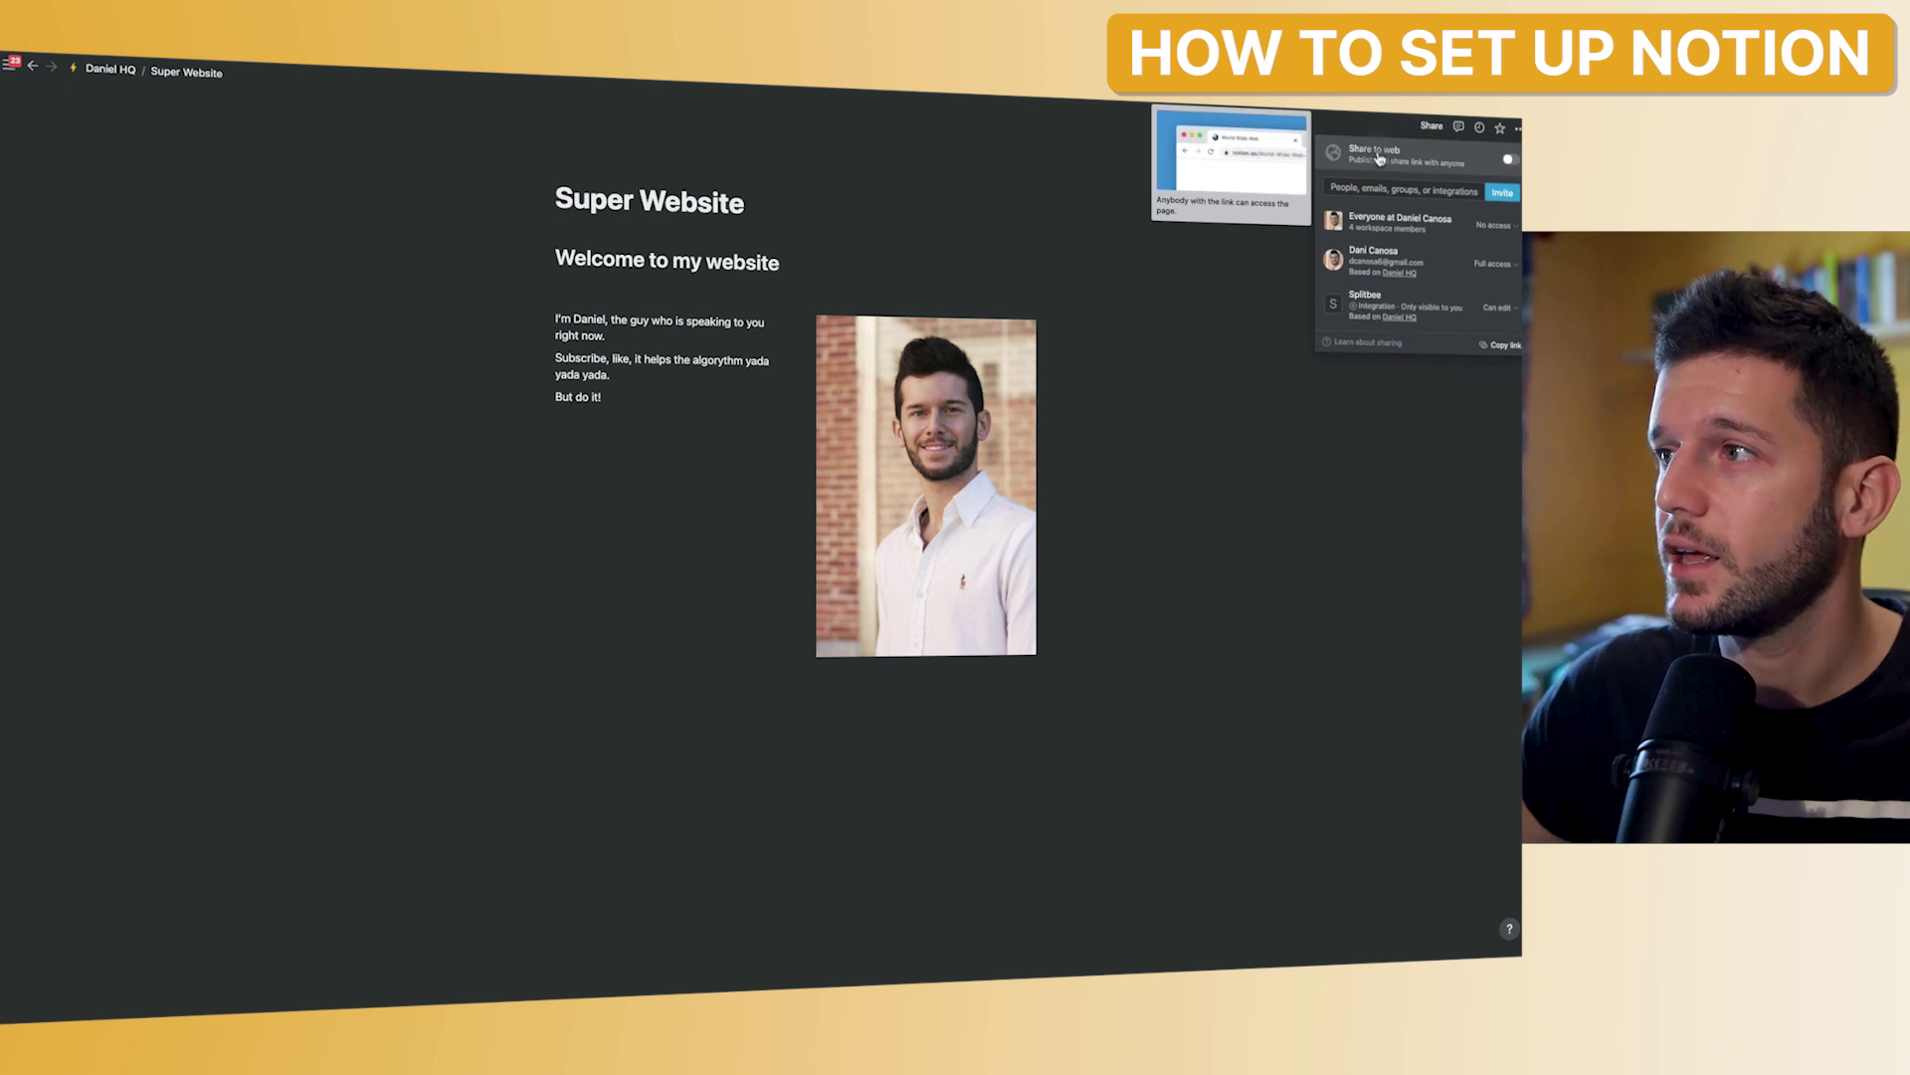
click(1504, 160)
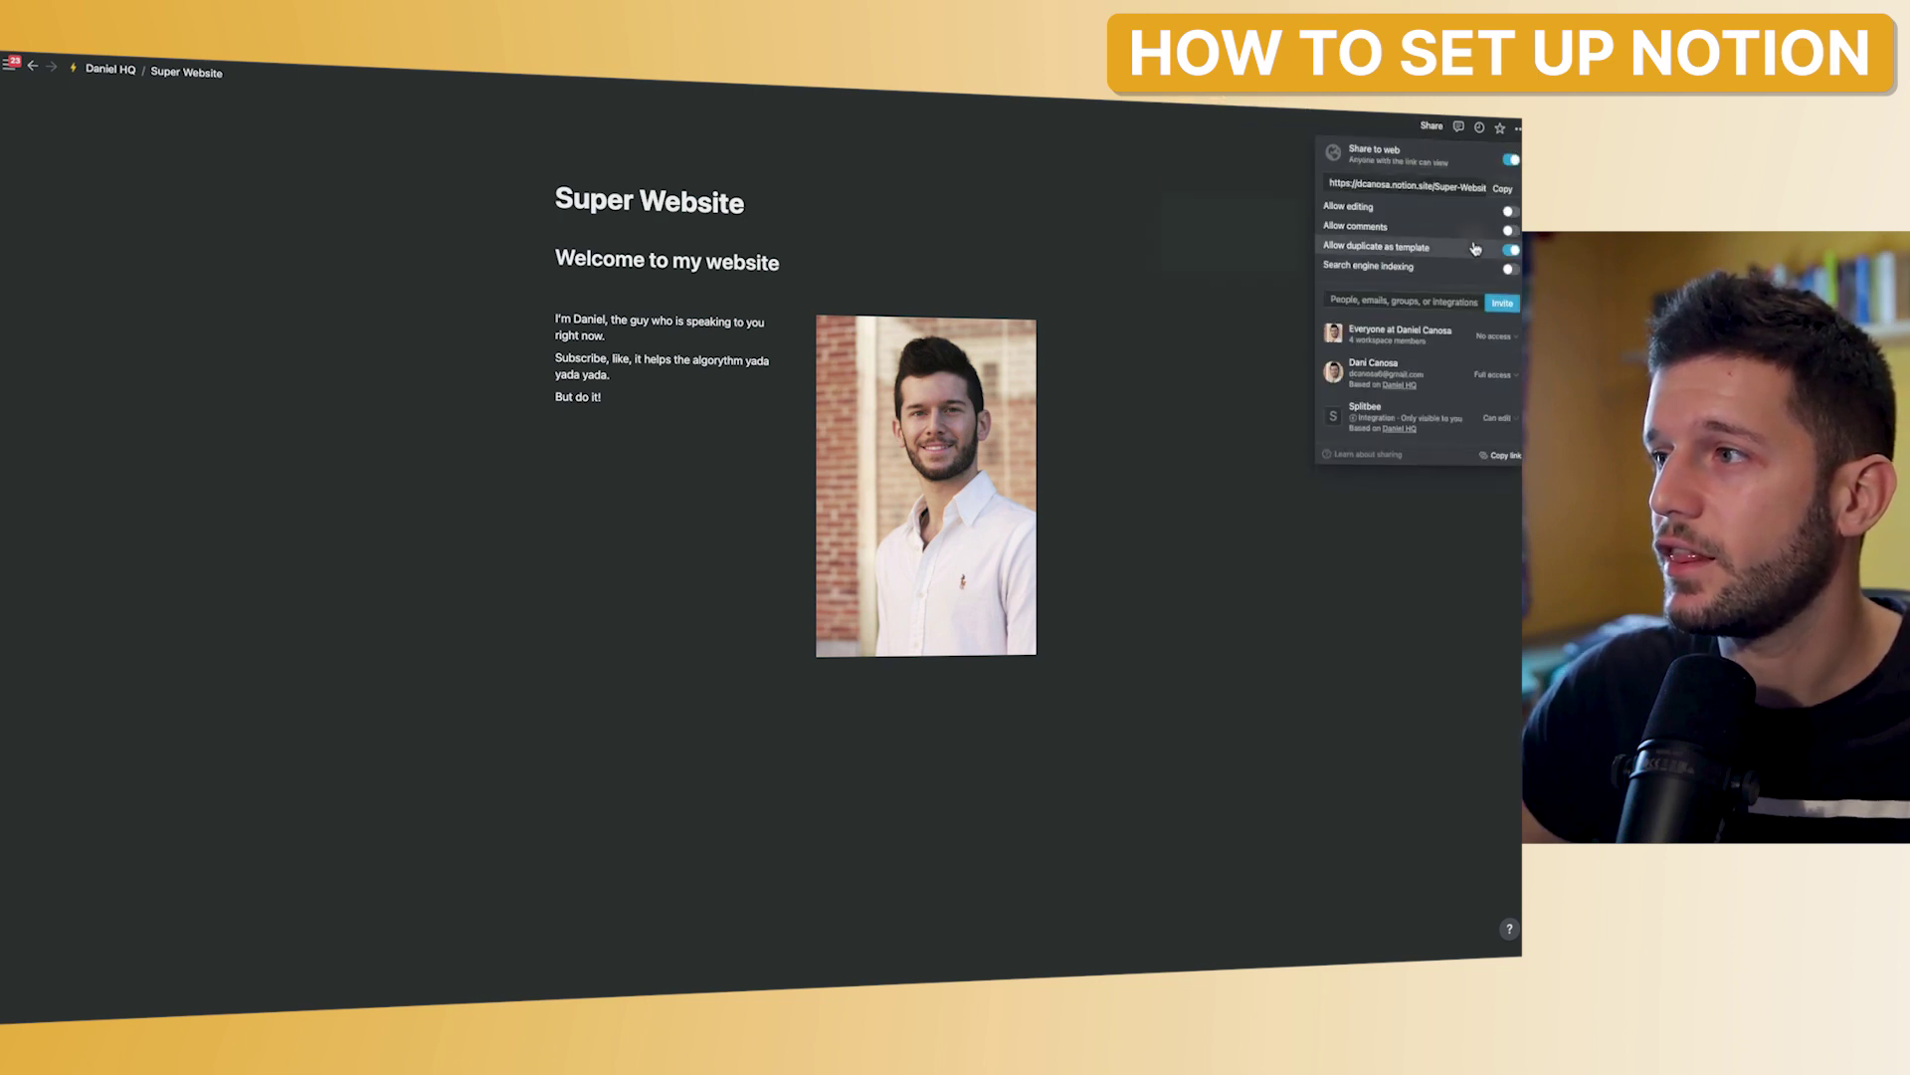
click(1512, 250)
click(1513, 250)
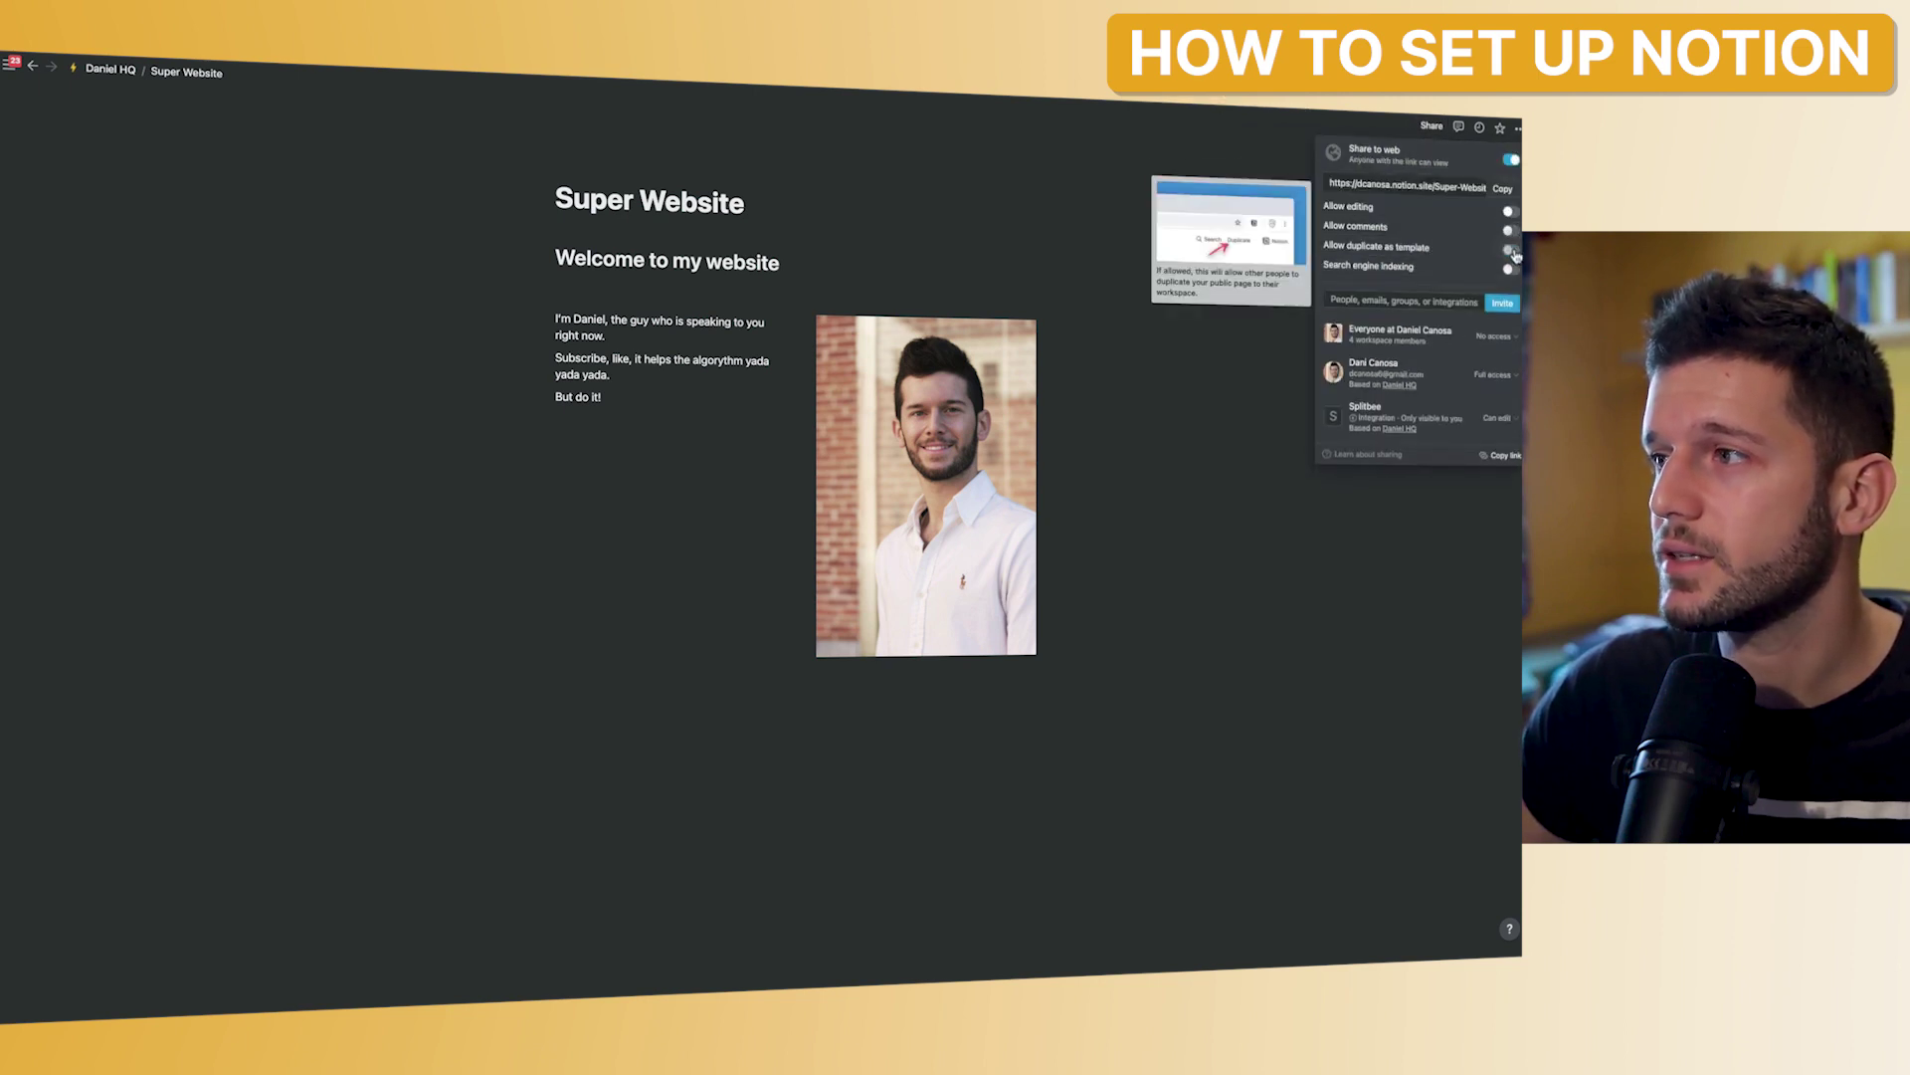
click(1504, 189)
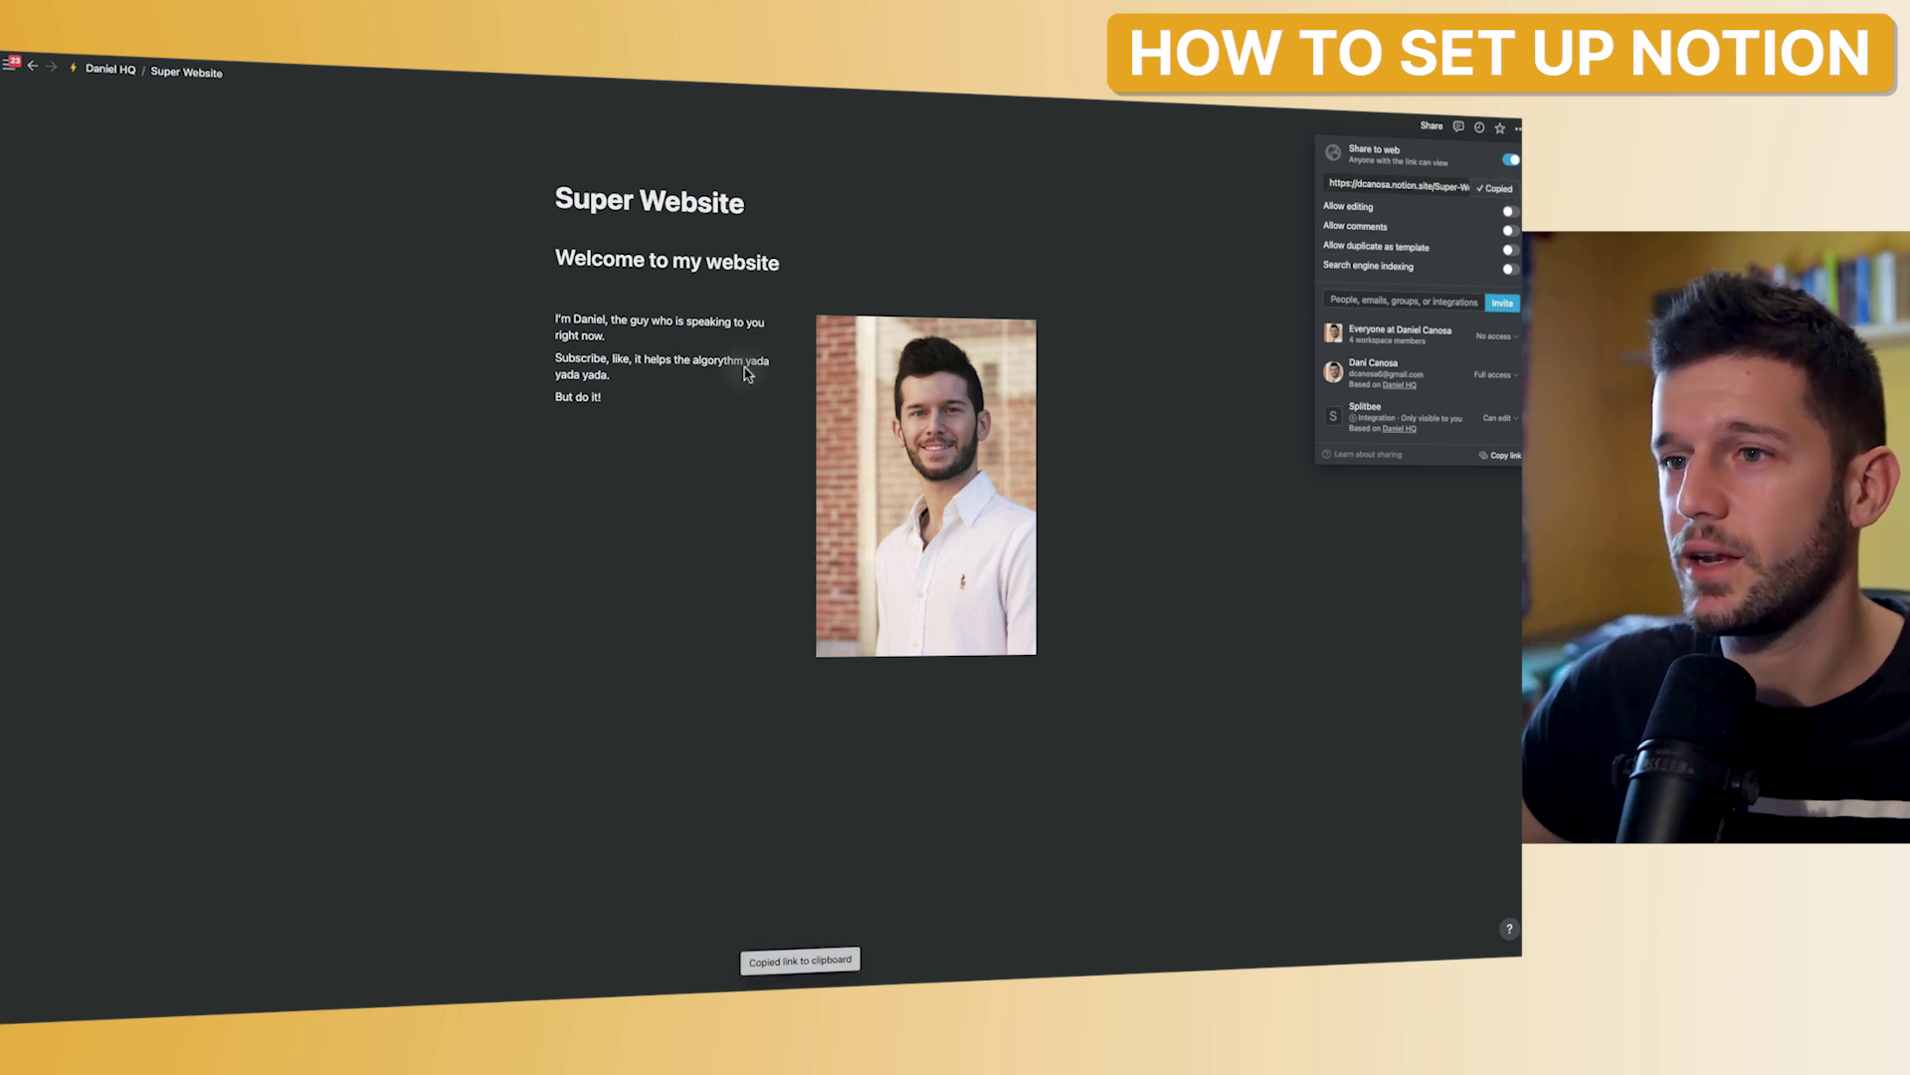
click(611, 402)
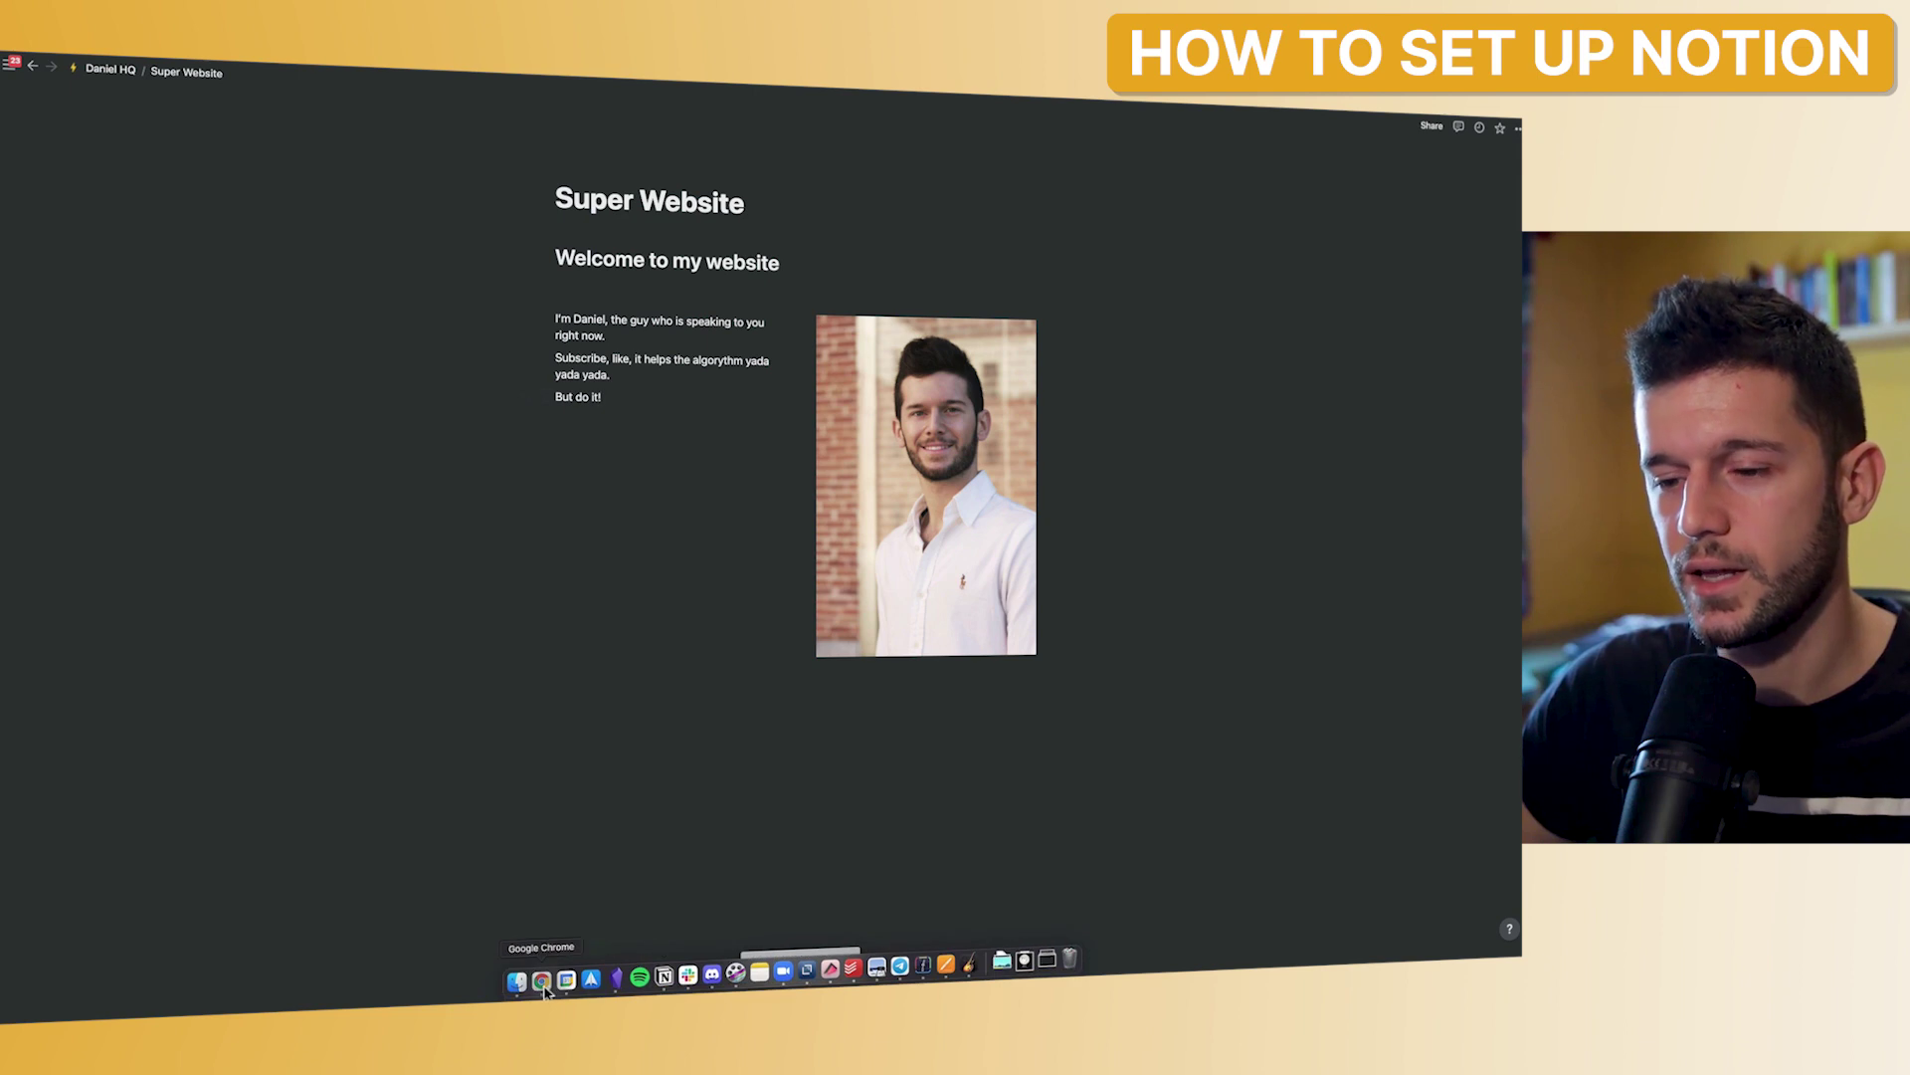
- Sign in to Super and create a site named 'Super Website' from the pasted Notion page link
click(537, 983)
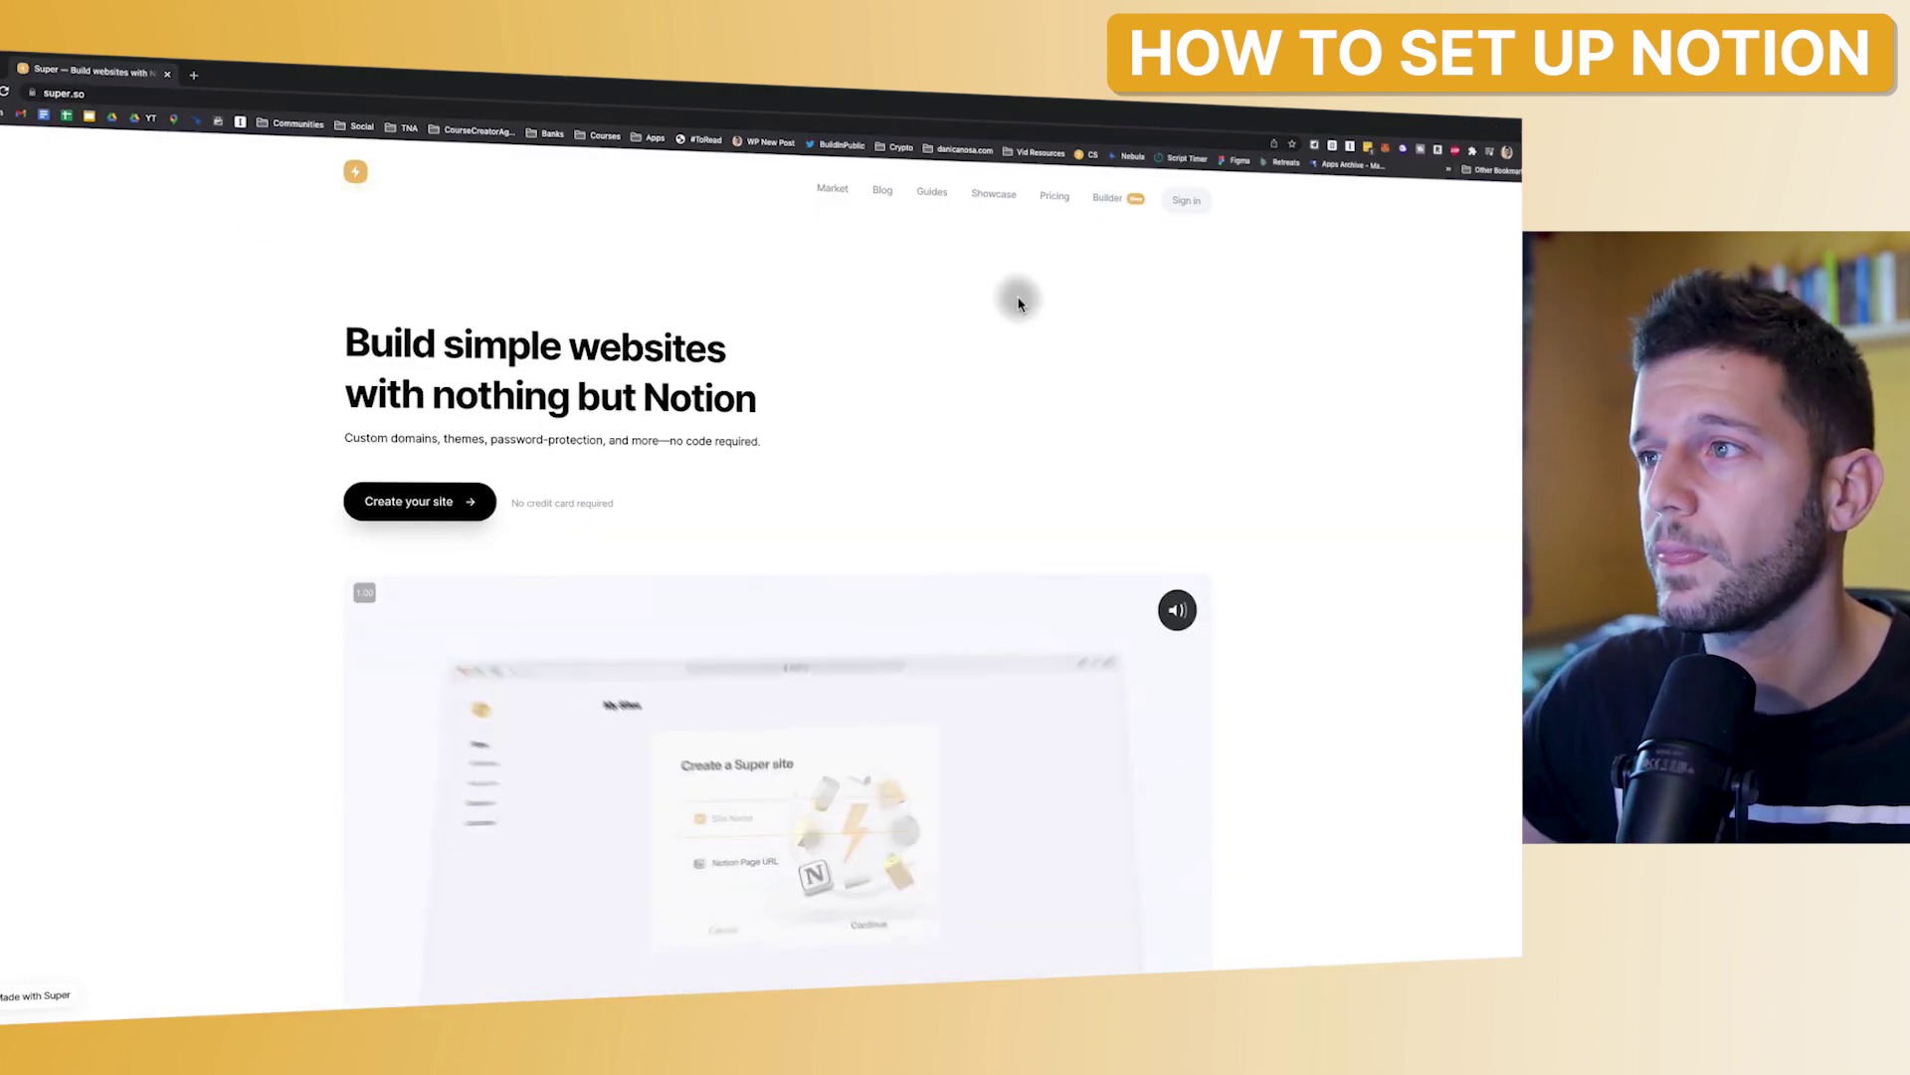
click(1189, 201)
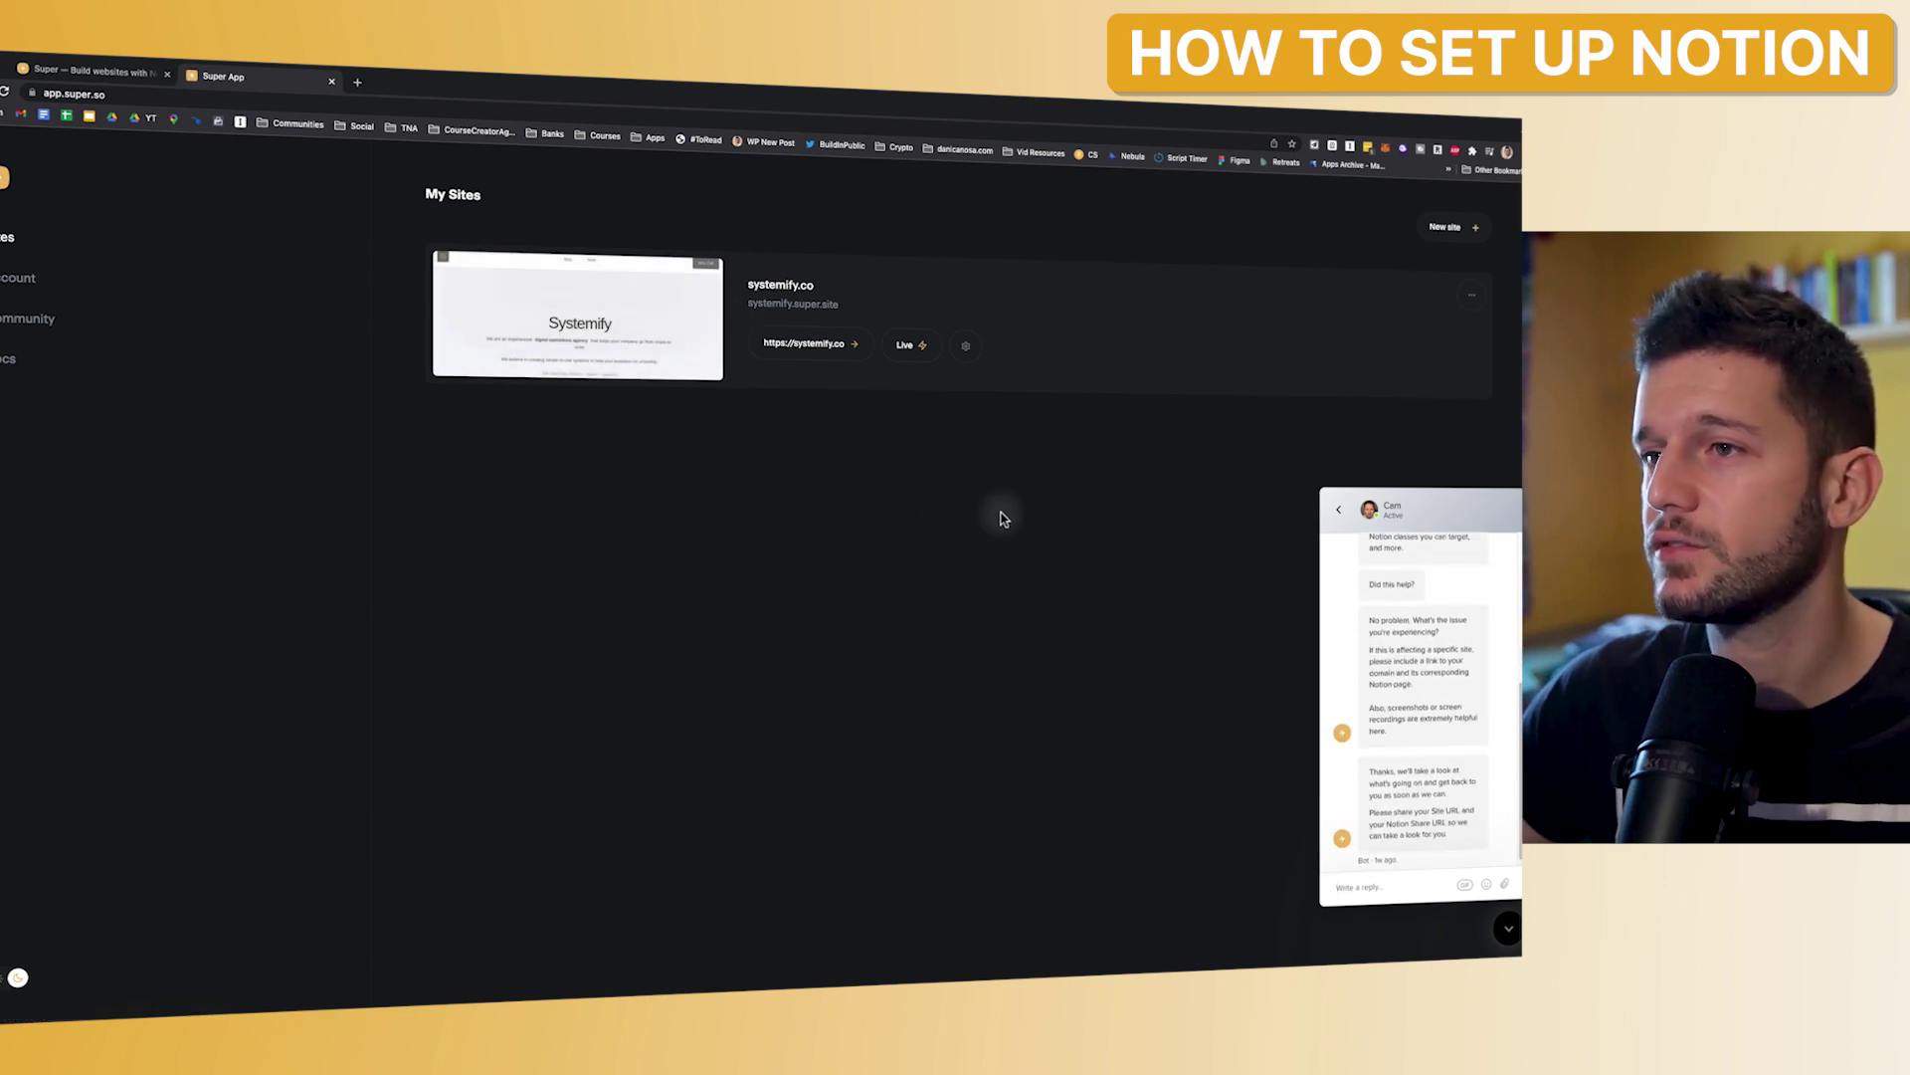
click(1449, 228)
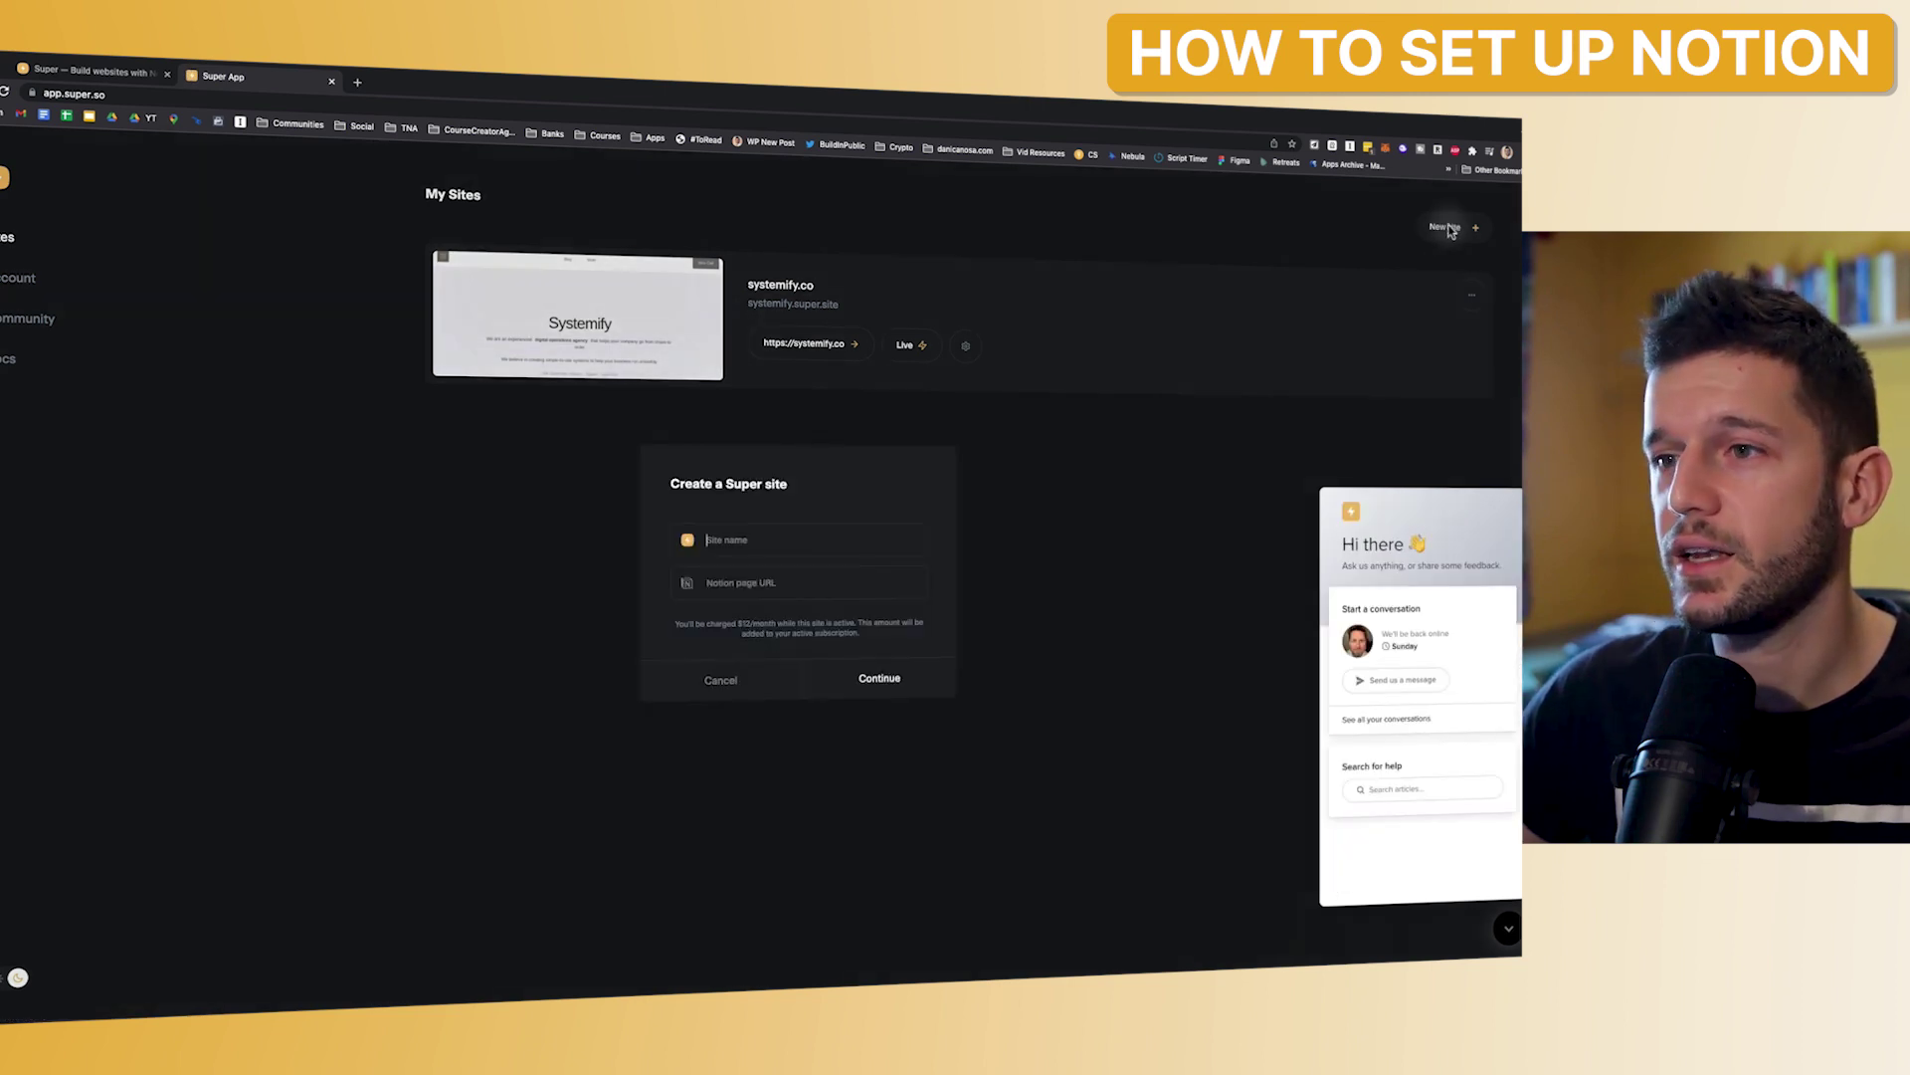
text(Super Website)
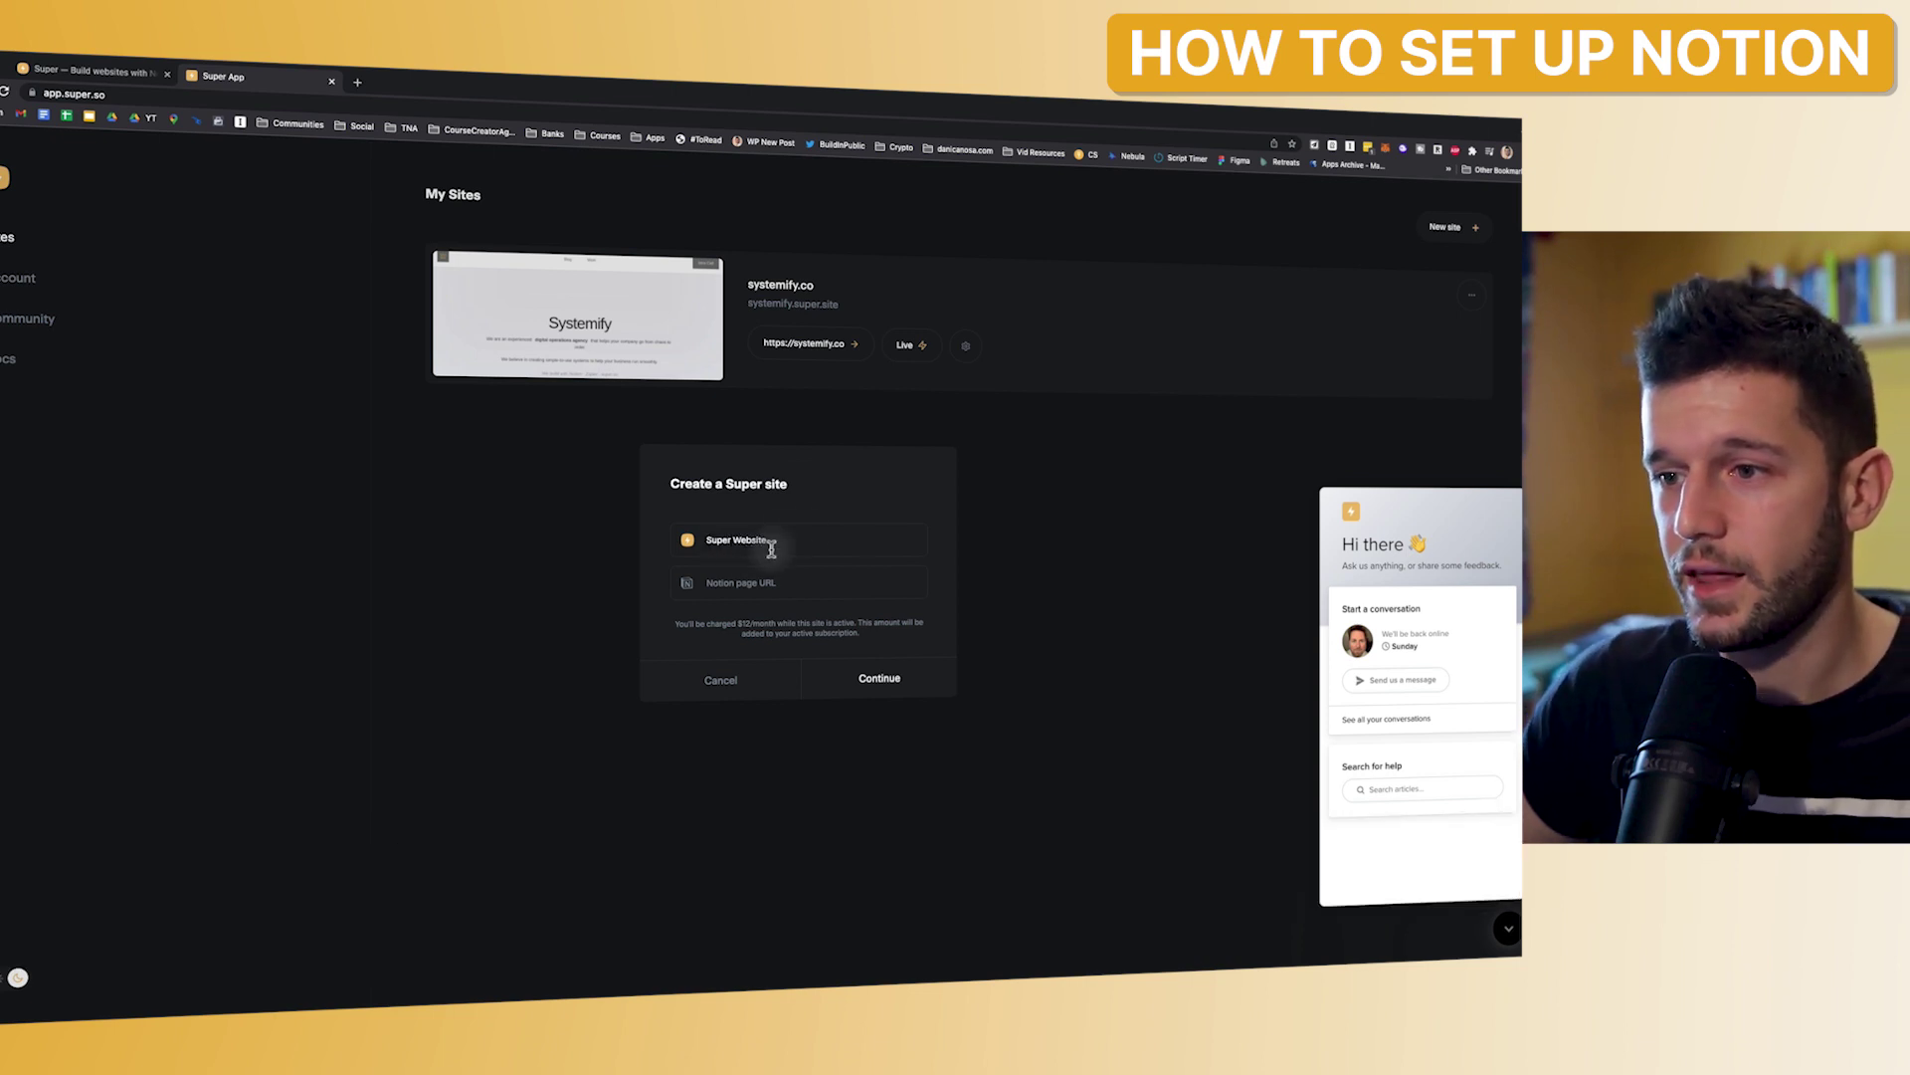
click(755, 582)
key(super+v)
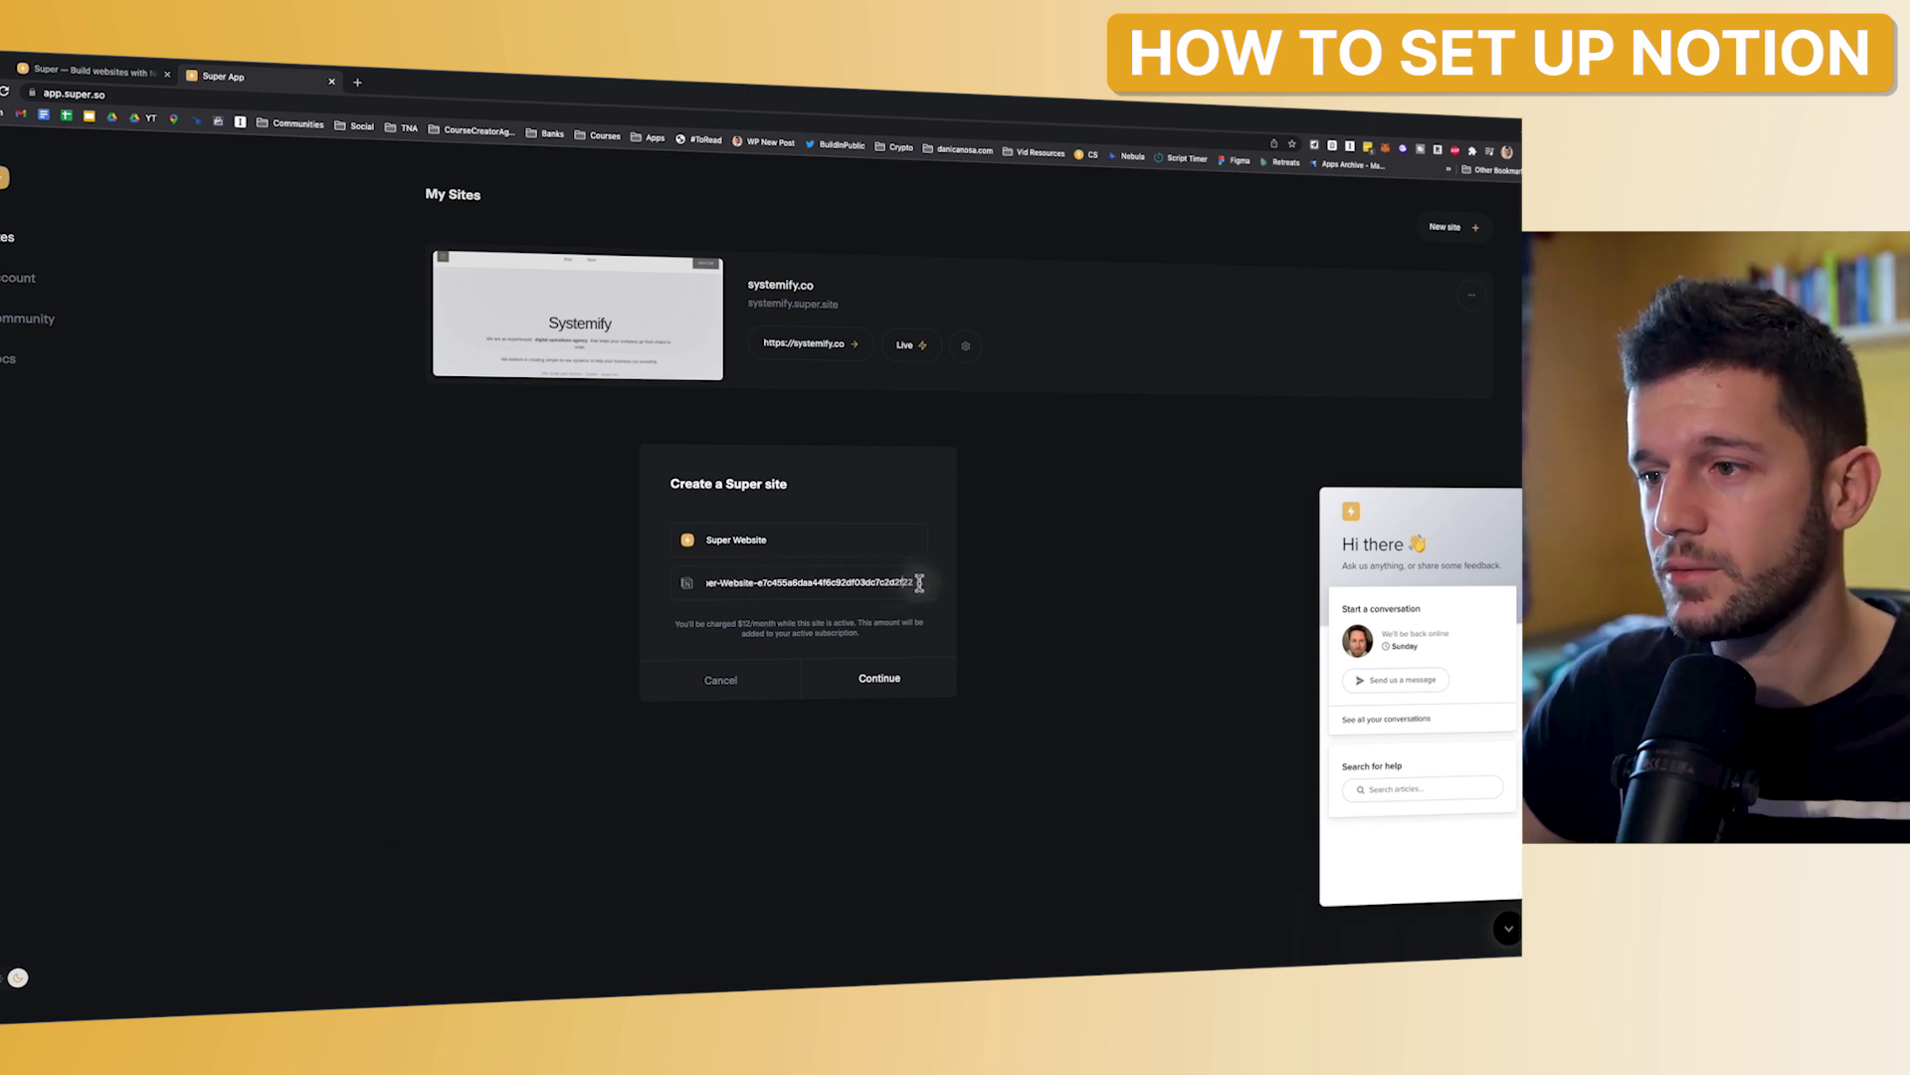
key(Return)
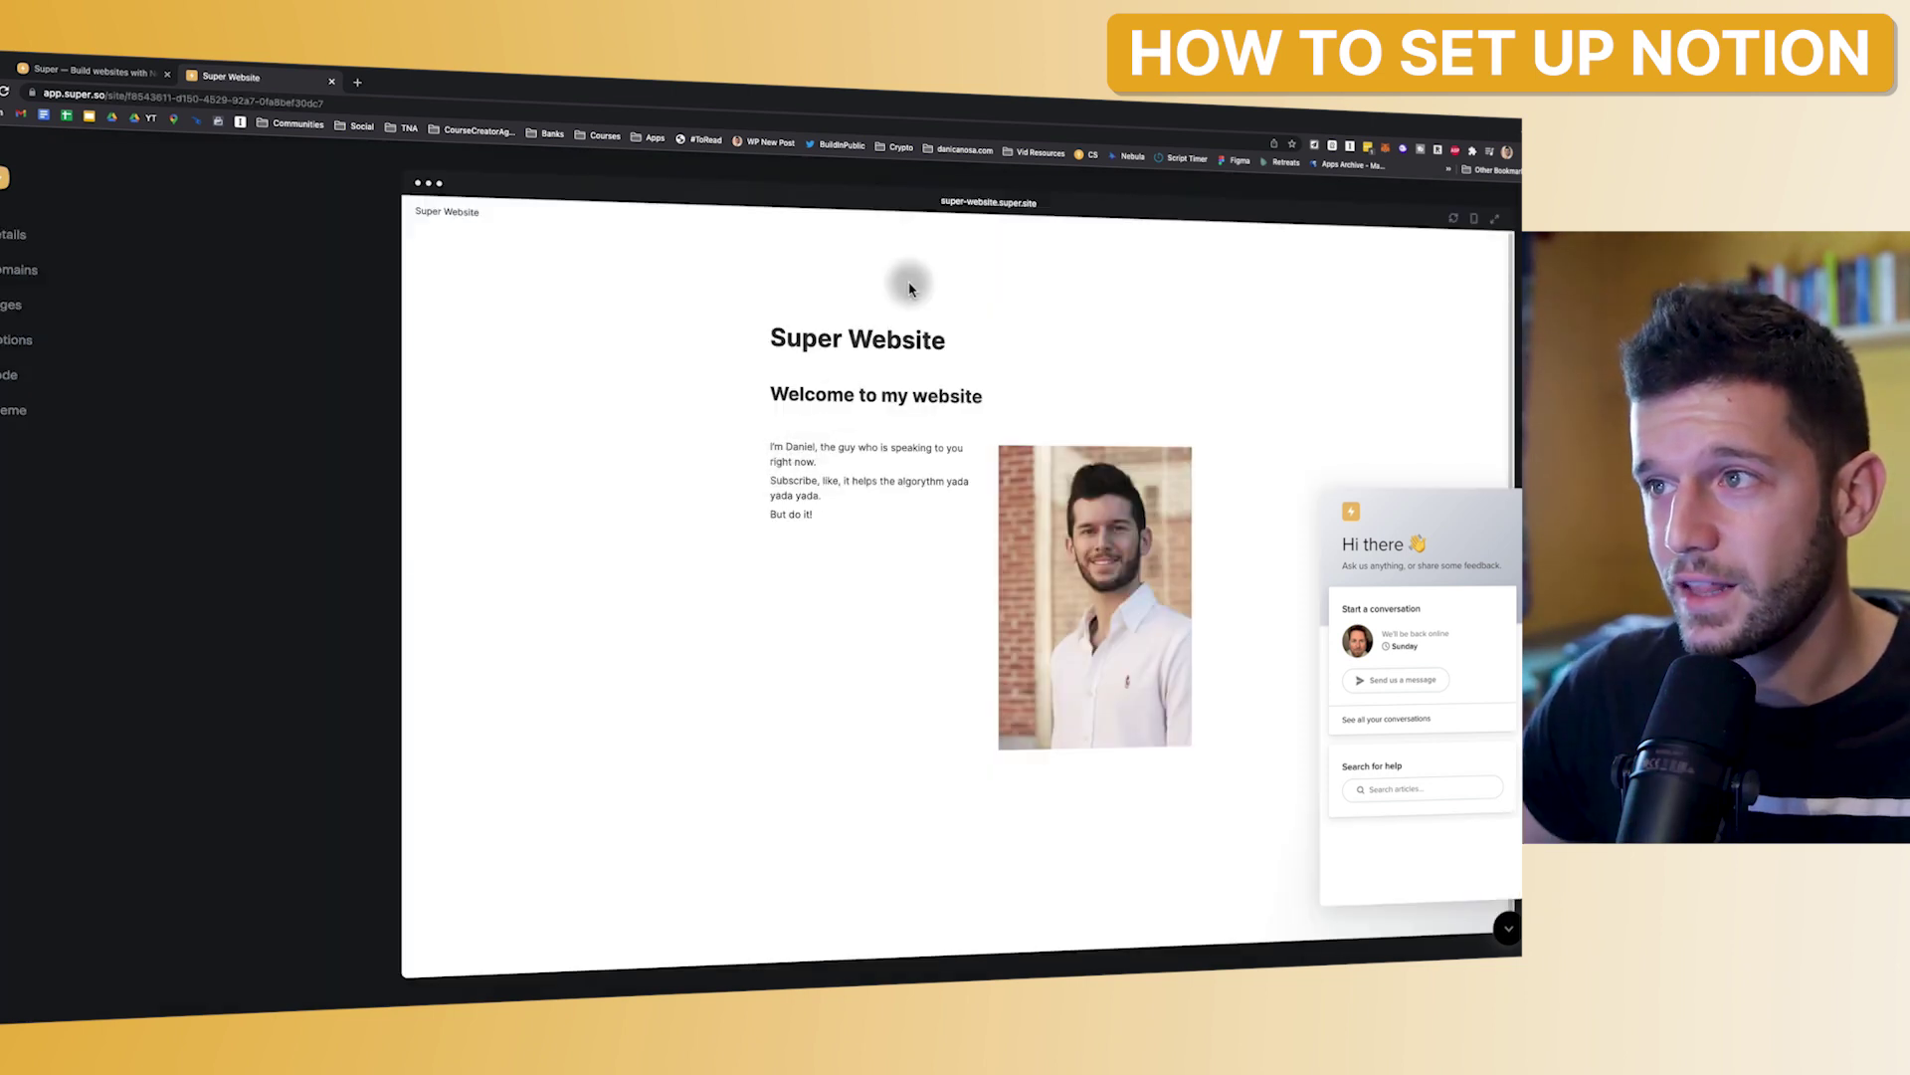
- Preview the live super-website.super.site in a new tab, then close it and return to Notion
super+click(977, 206)
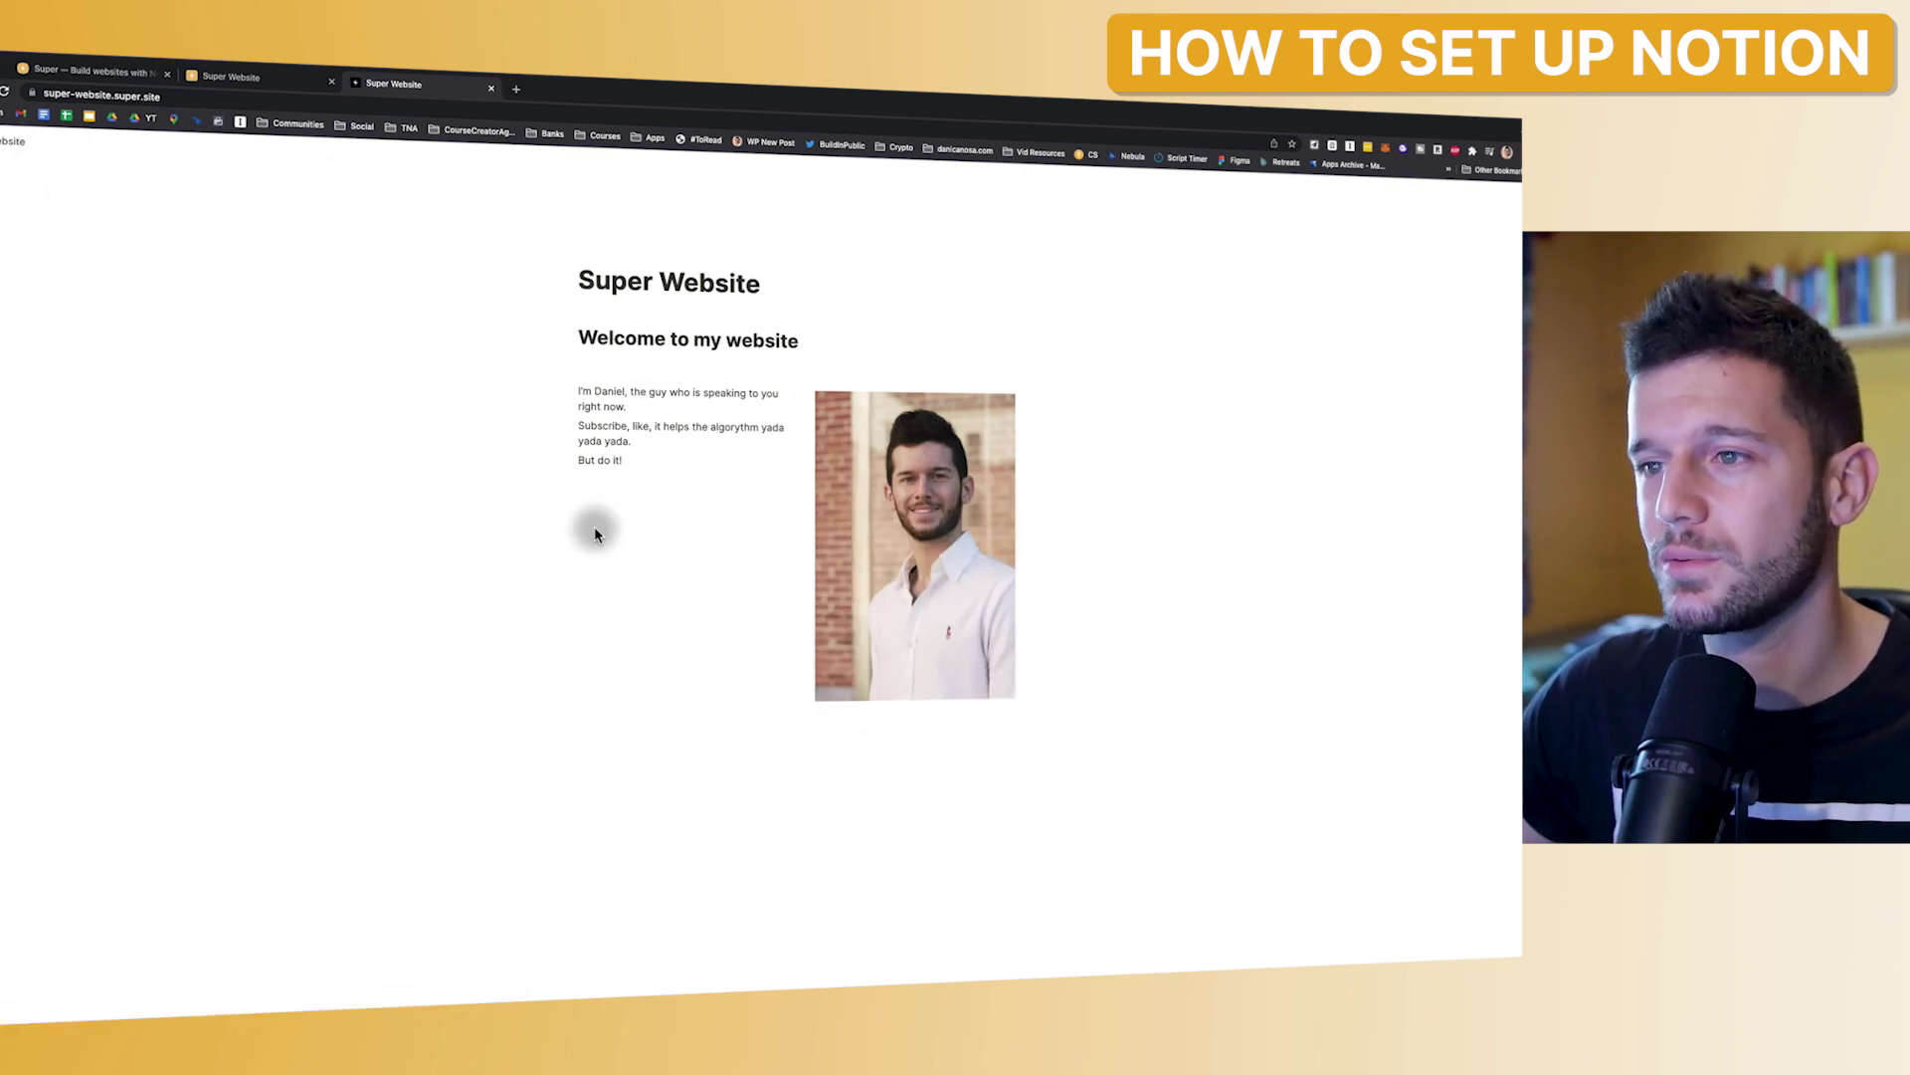
key(super+w)
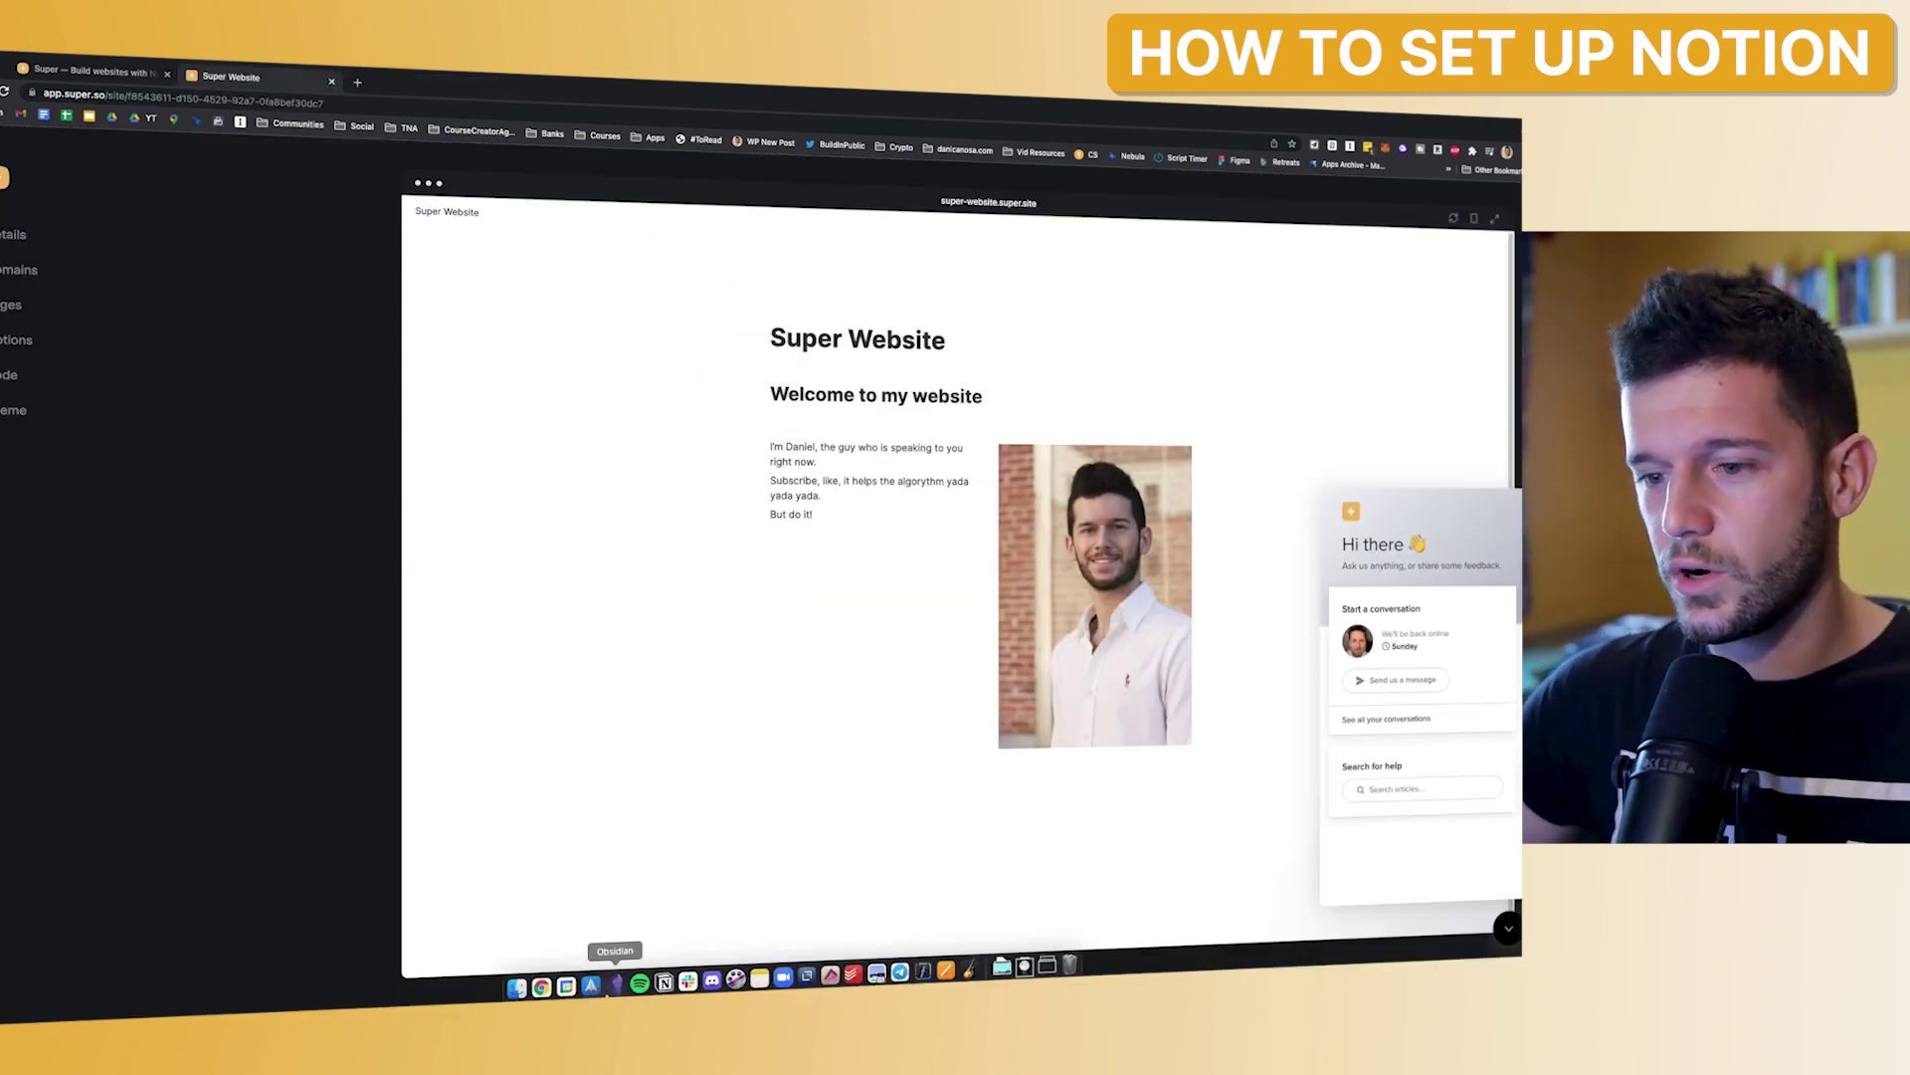
click(663, 981)
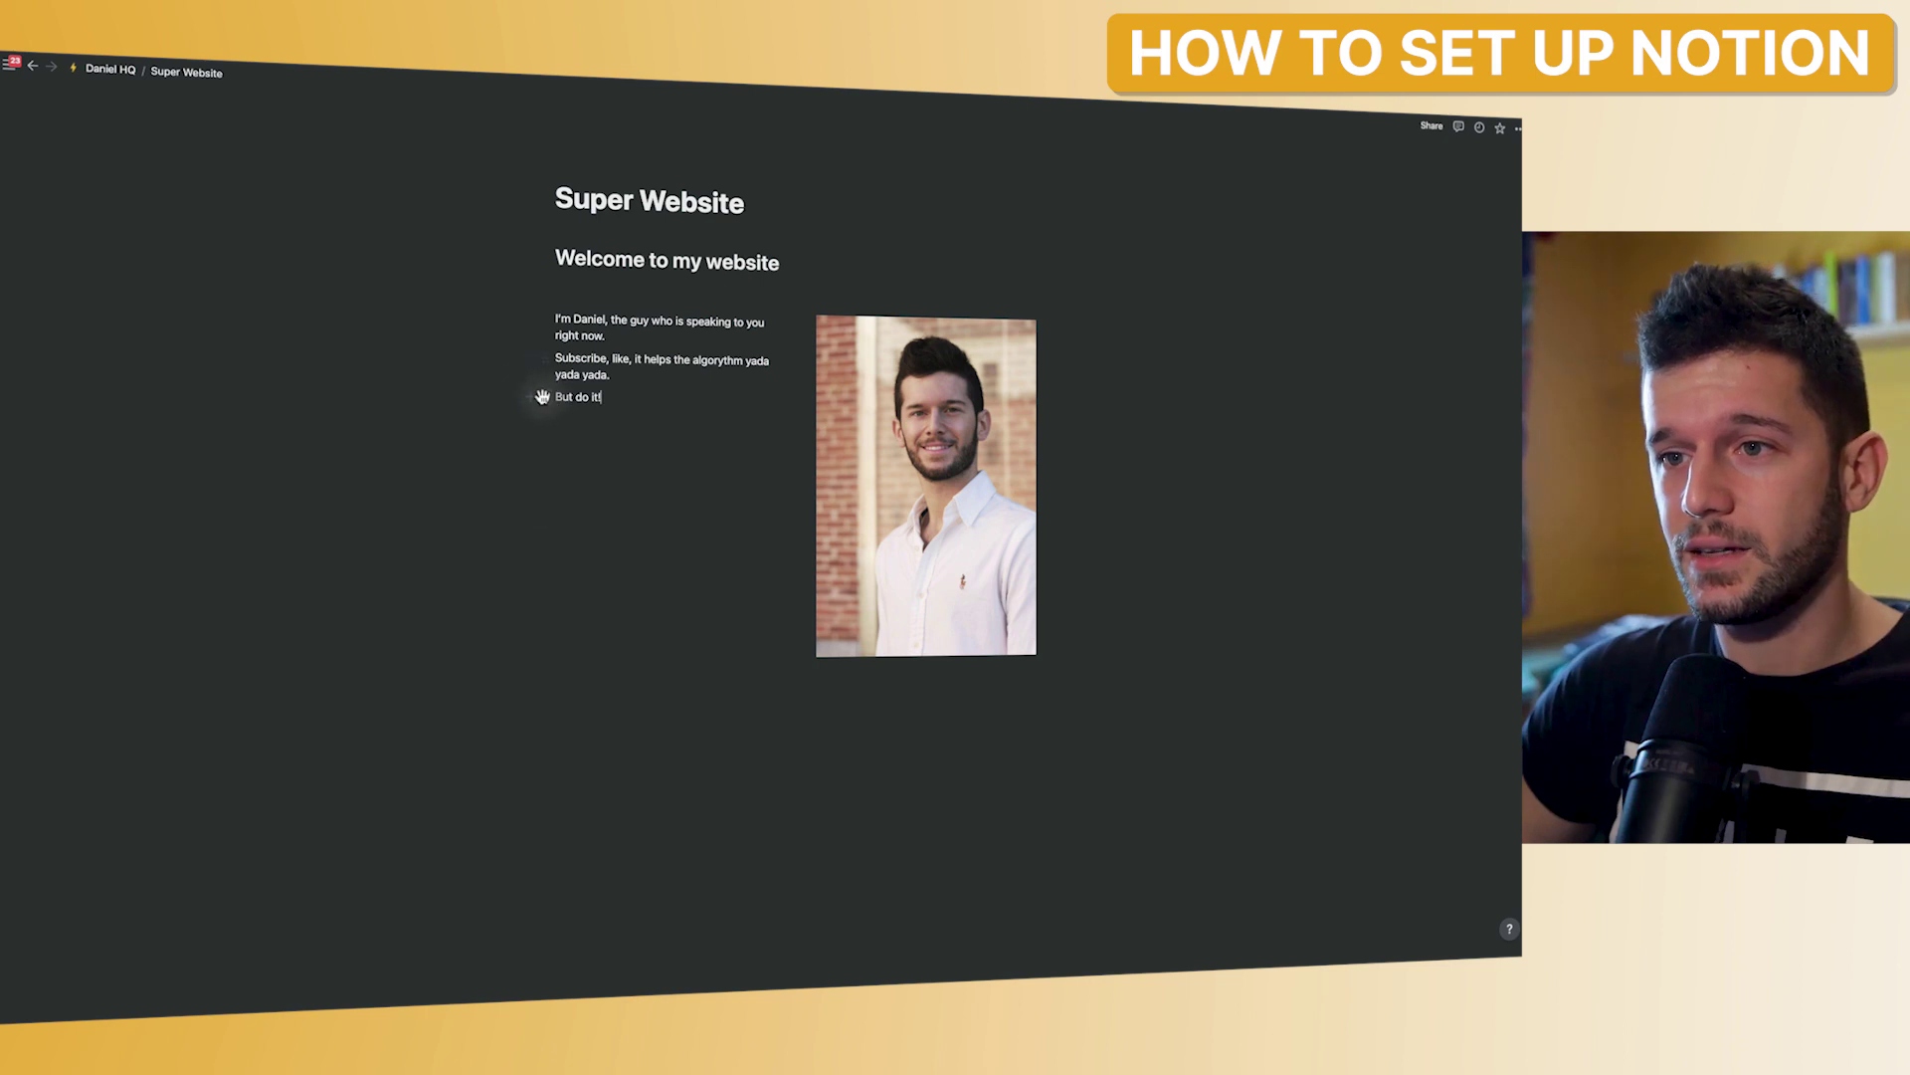
- Insert a linked view of the Knowledge Hub / Tags DB database below 'But do it!'
click(534, 396)
text(linked)
key(Return)
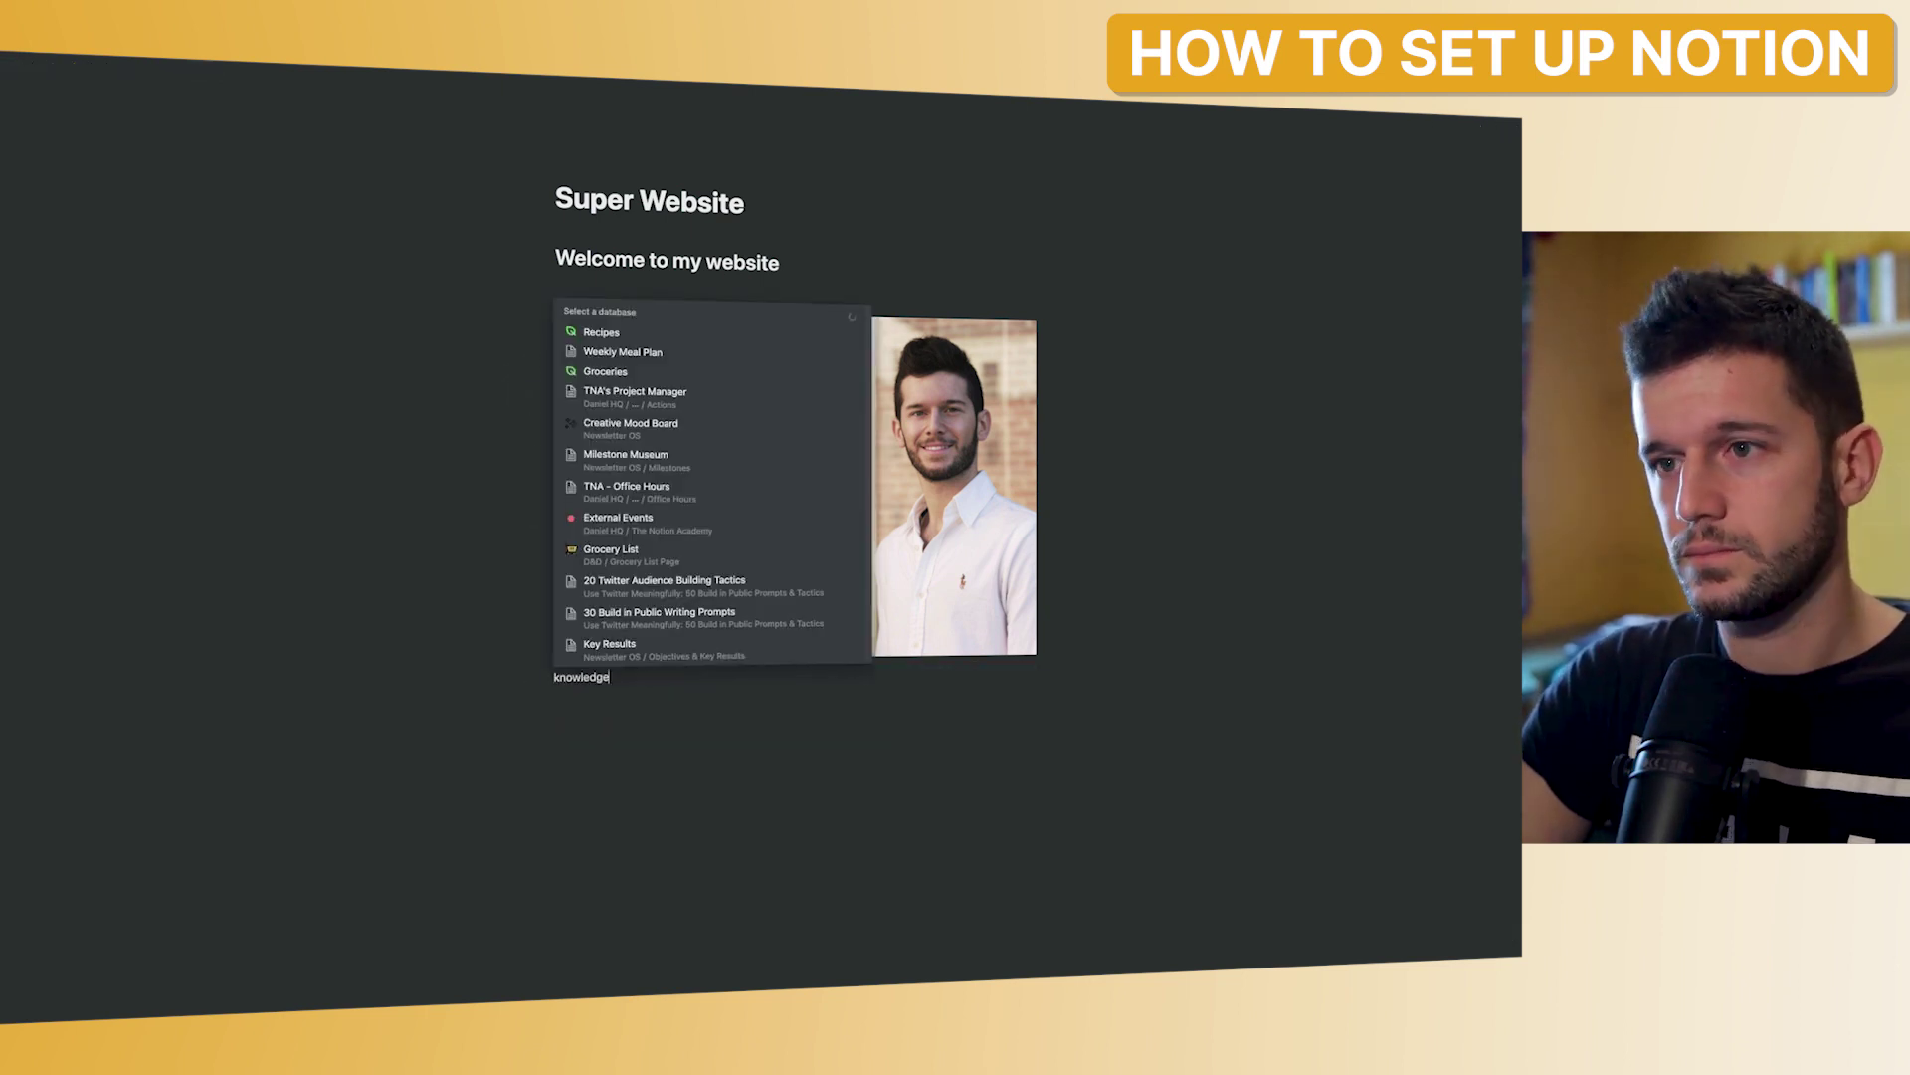
text(tags)
key(Return)
click(973, 678)
- Show the tags as a gallery and review the card properties
click(816, 557)
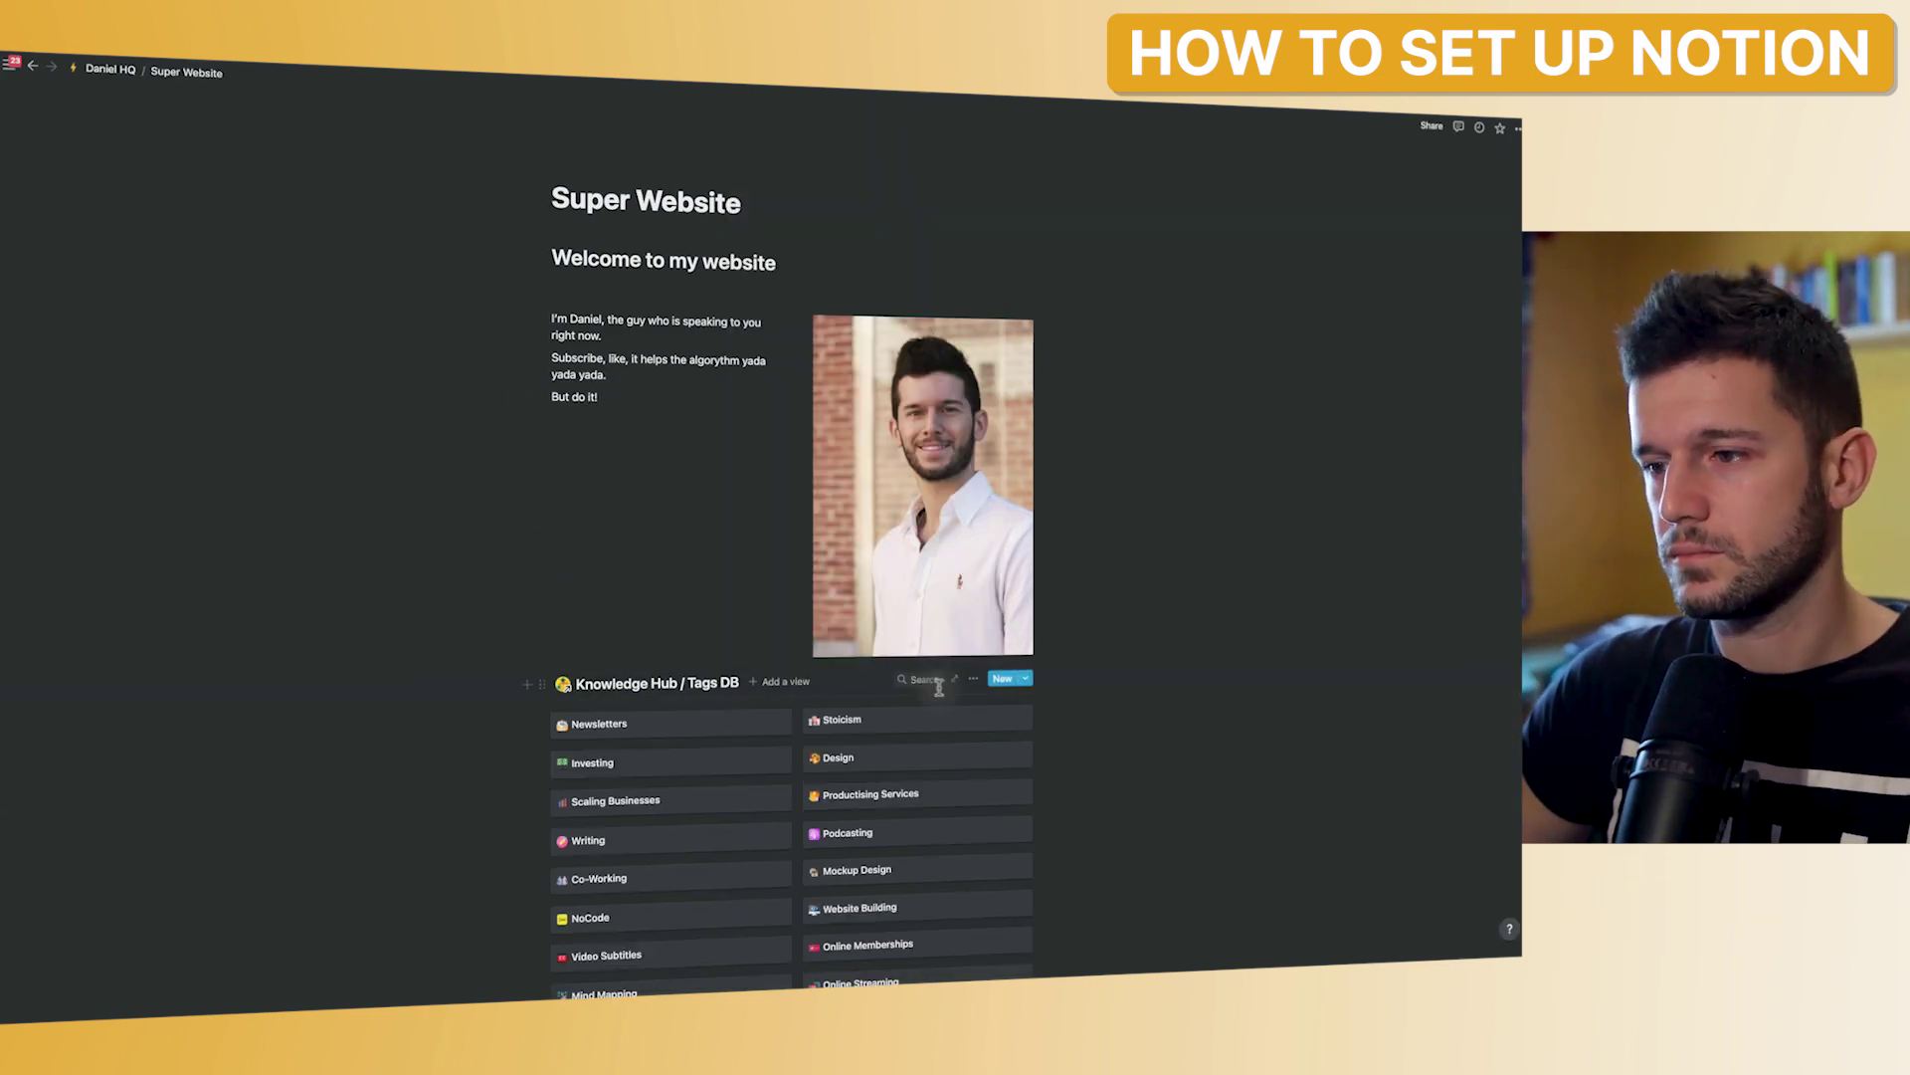
click(864, 680)
key(Escape)
scroll(533, 720, down, 1)
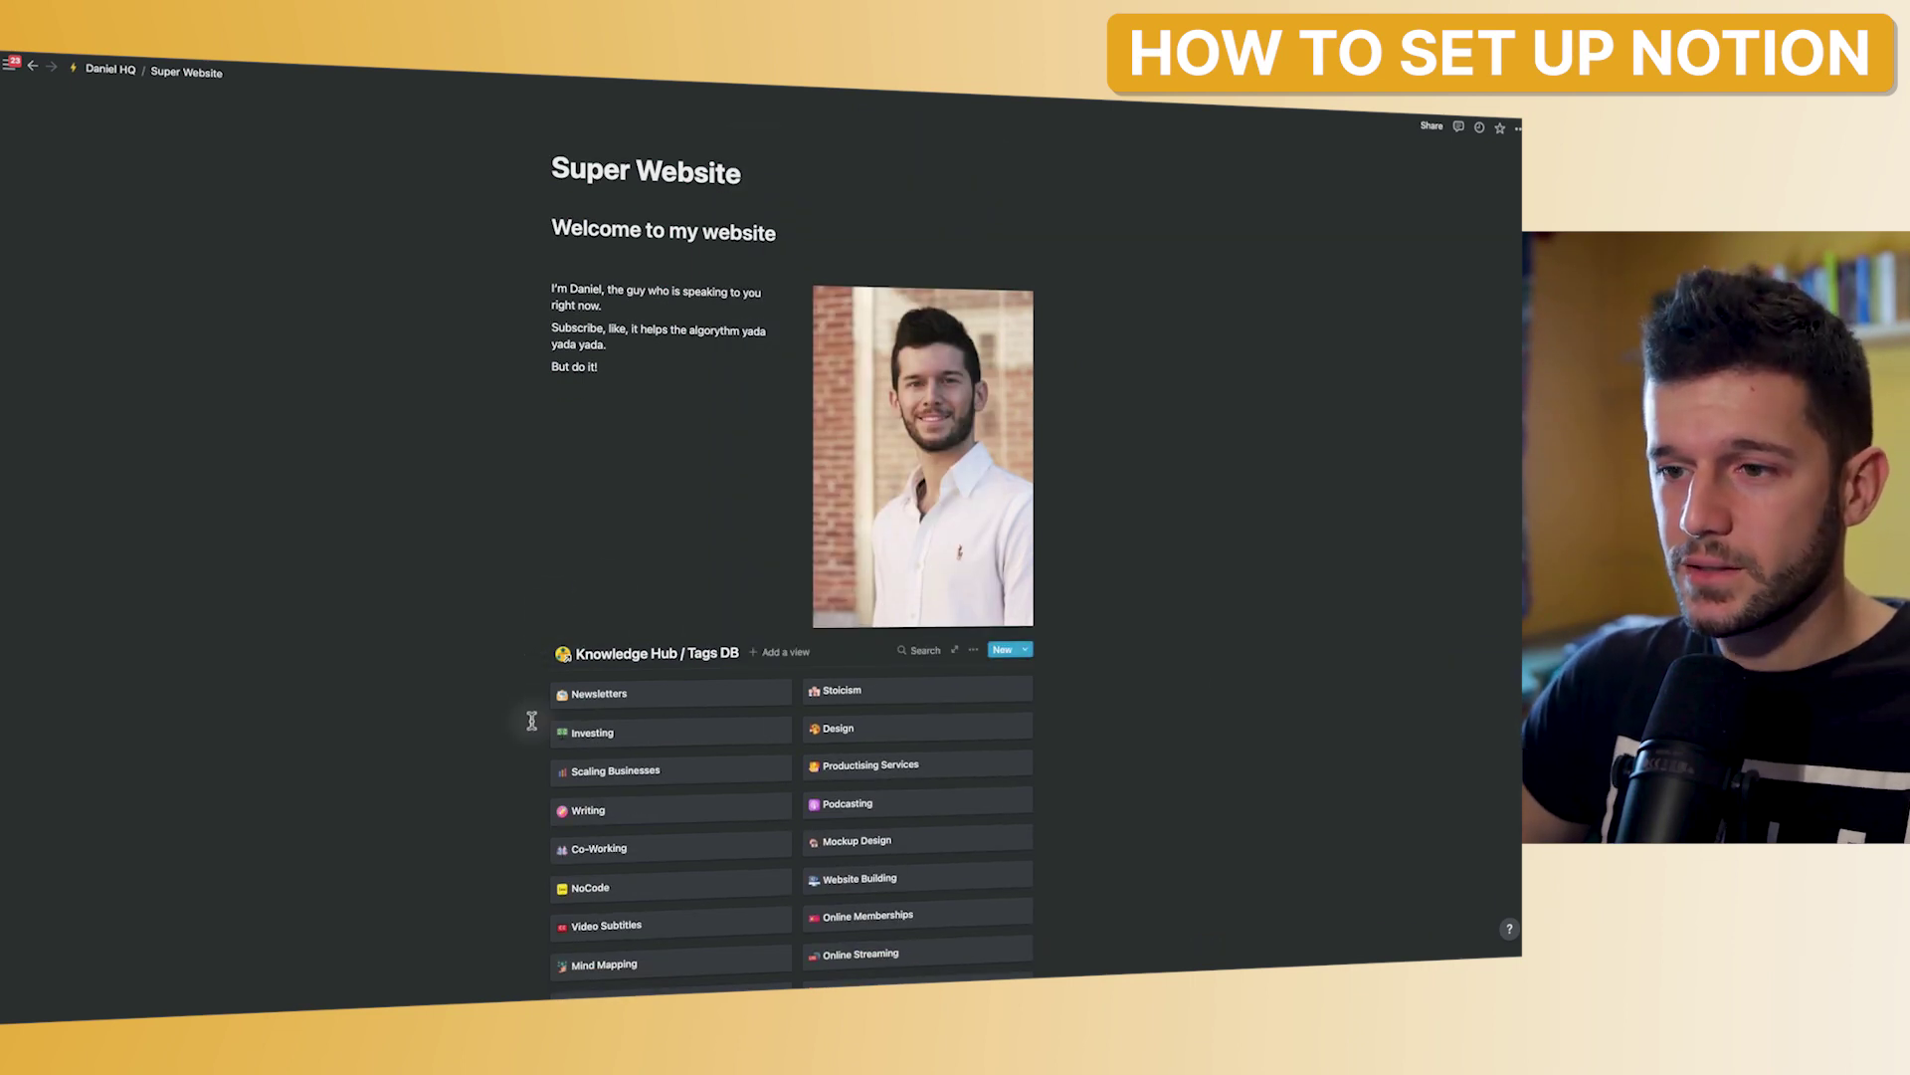
scroll(533, 720, down, 1)
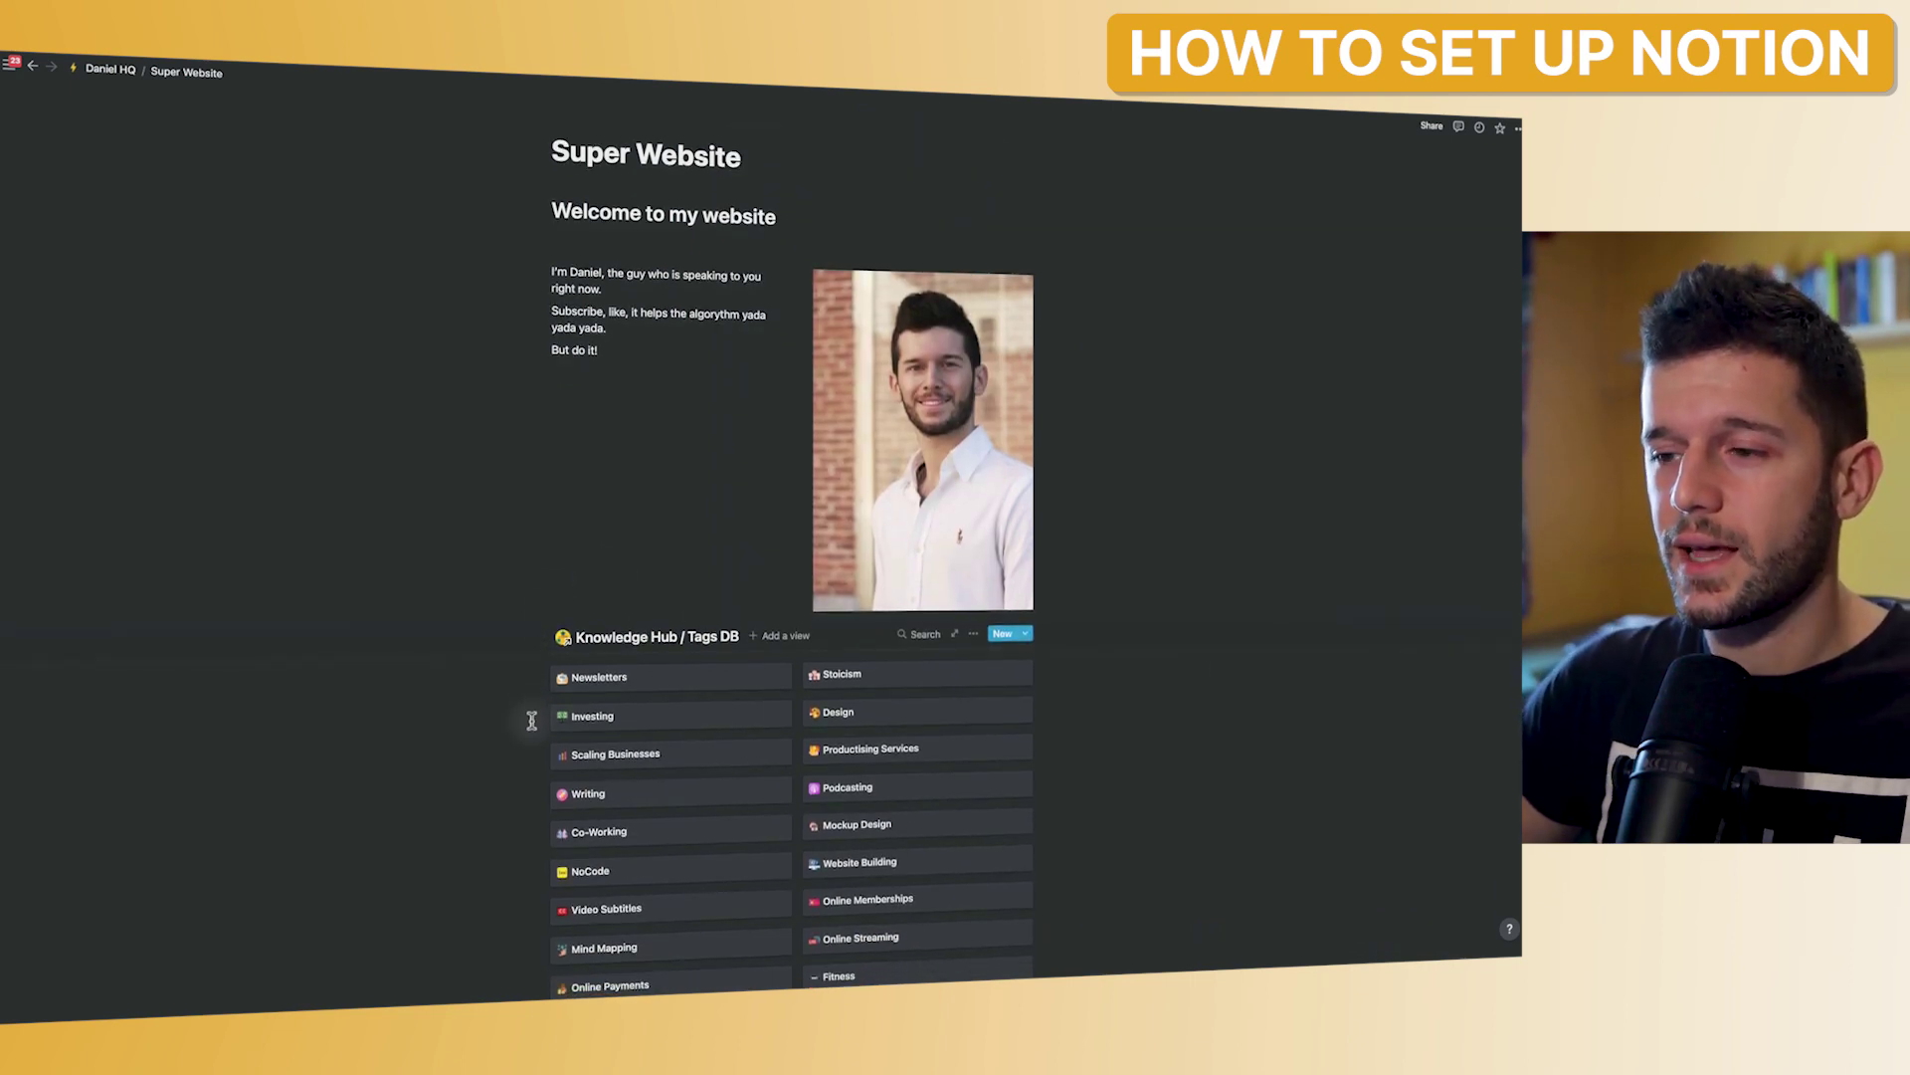
scroll(532, 720, down, 5)
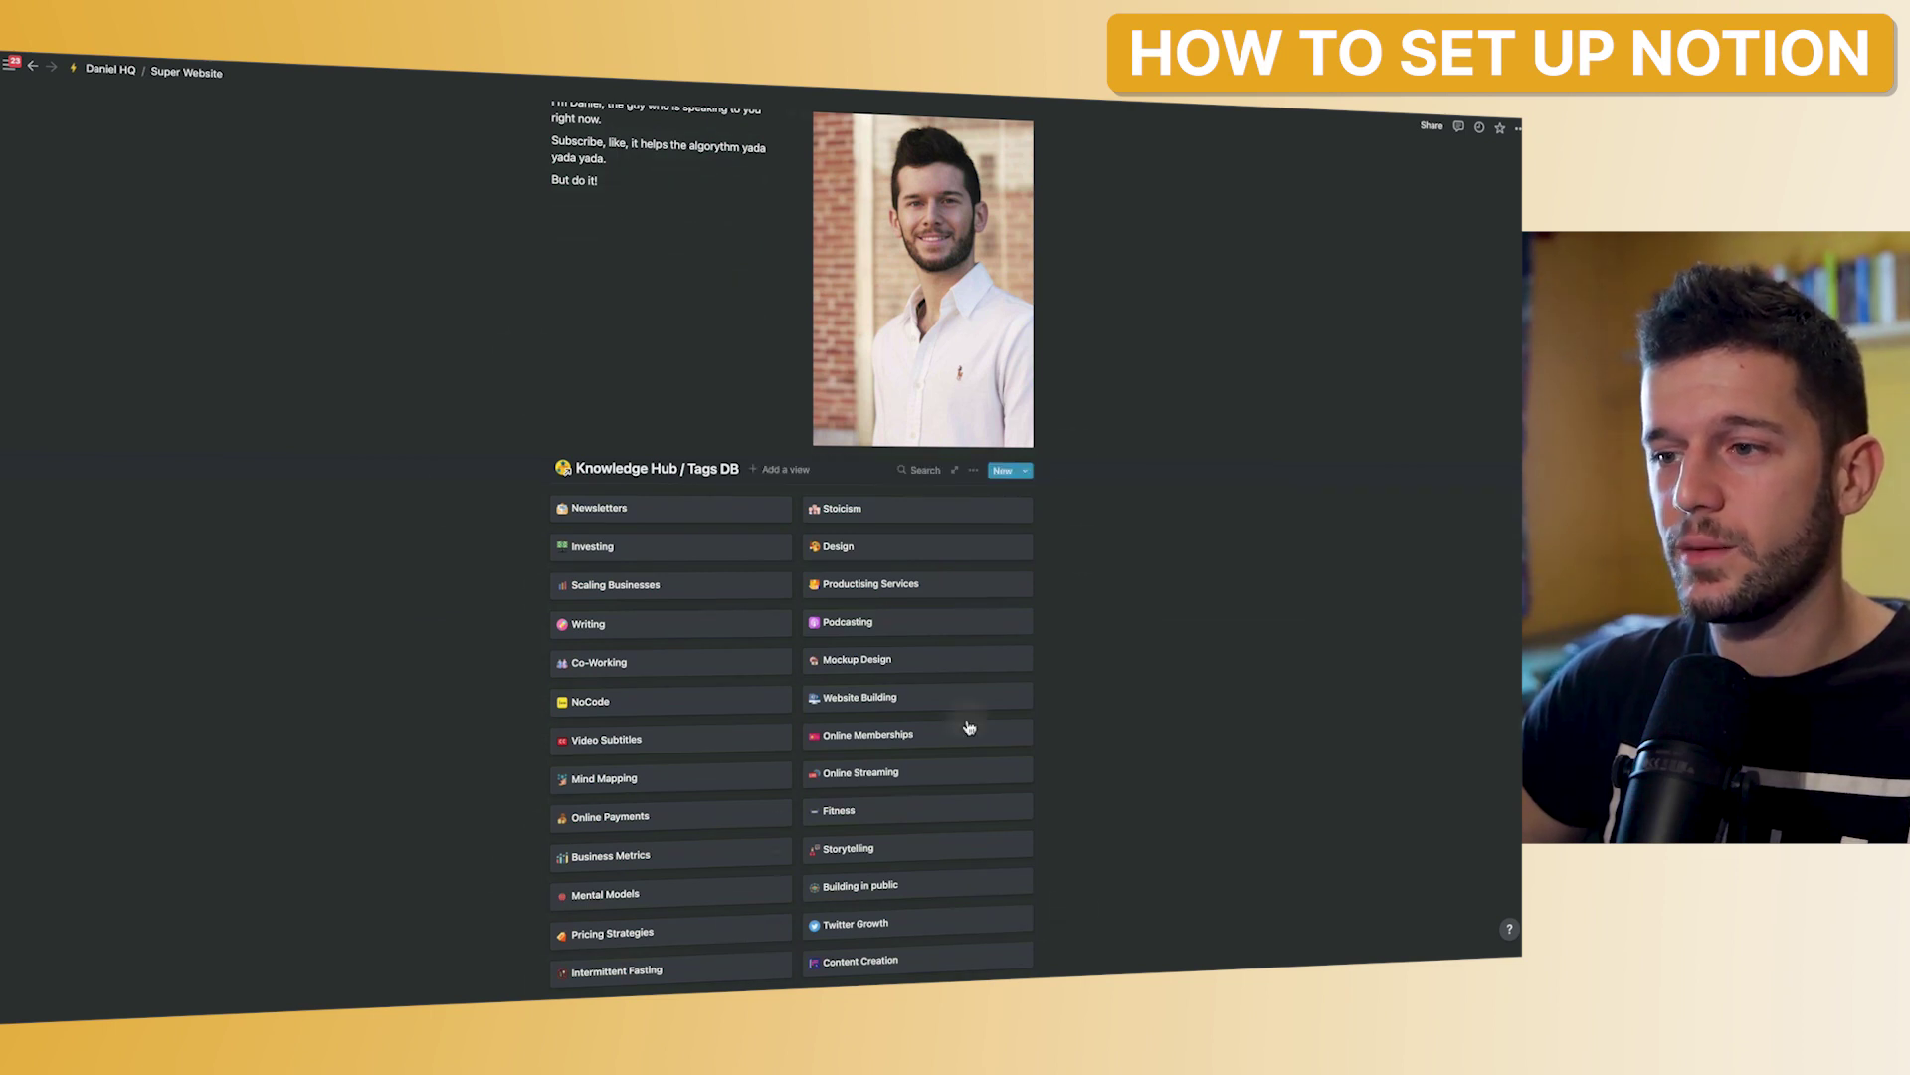
scroll(748, 560, up, 3)
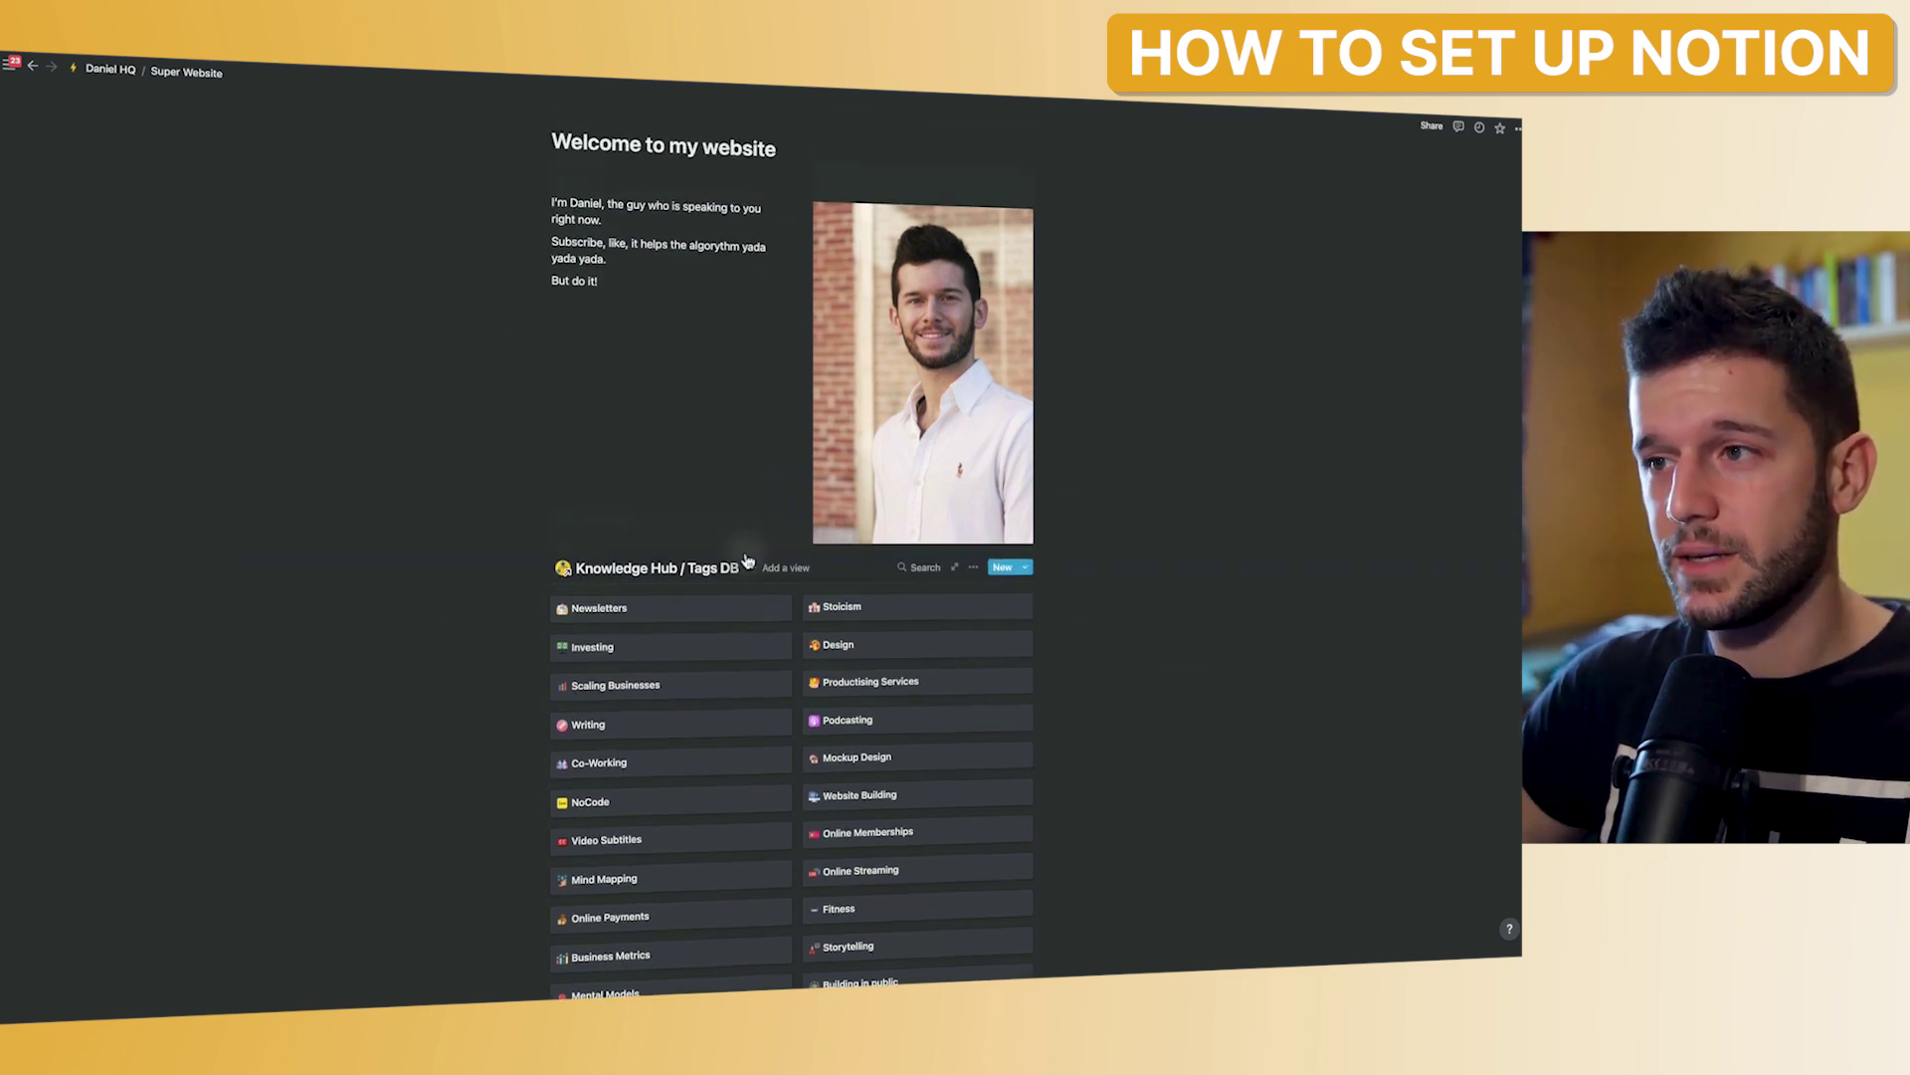
click(647, 575)
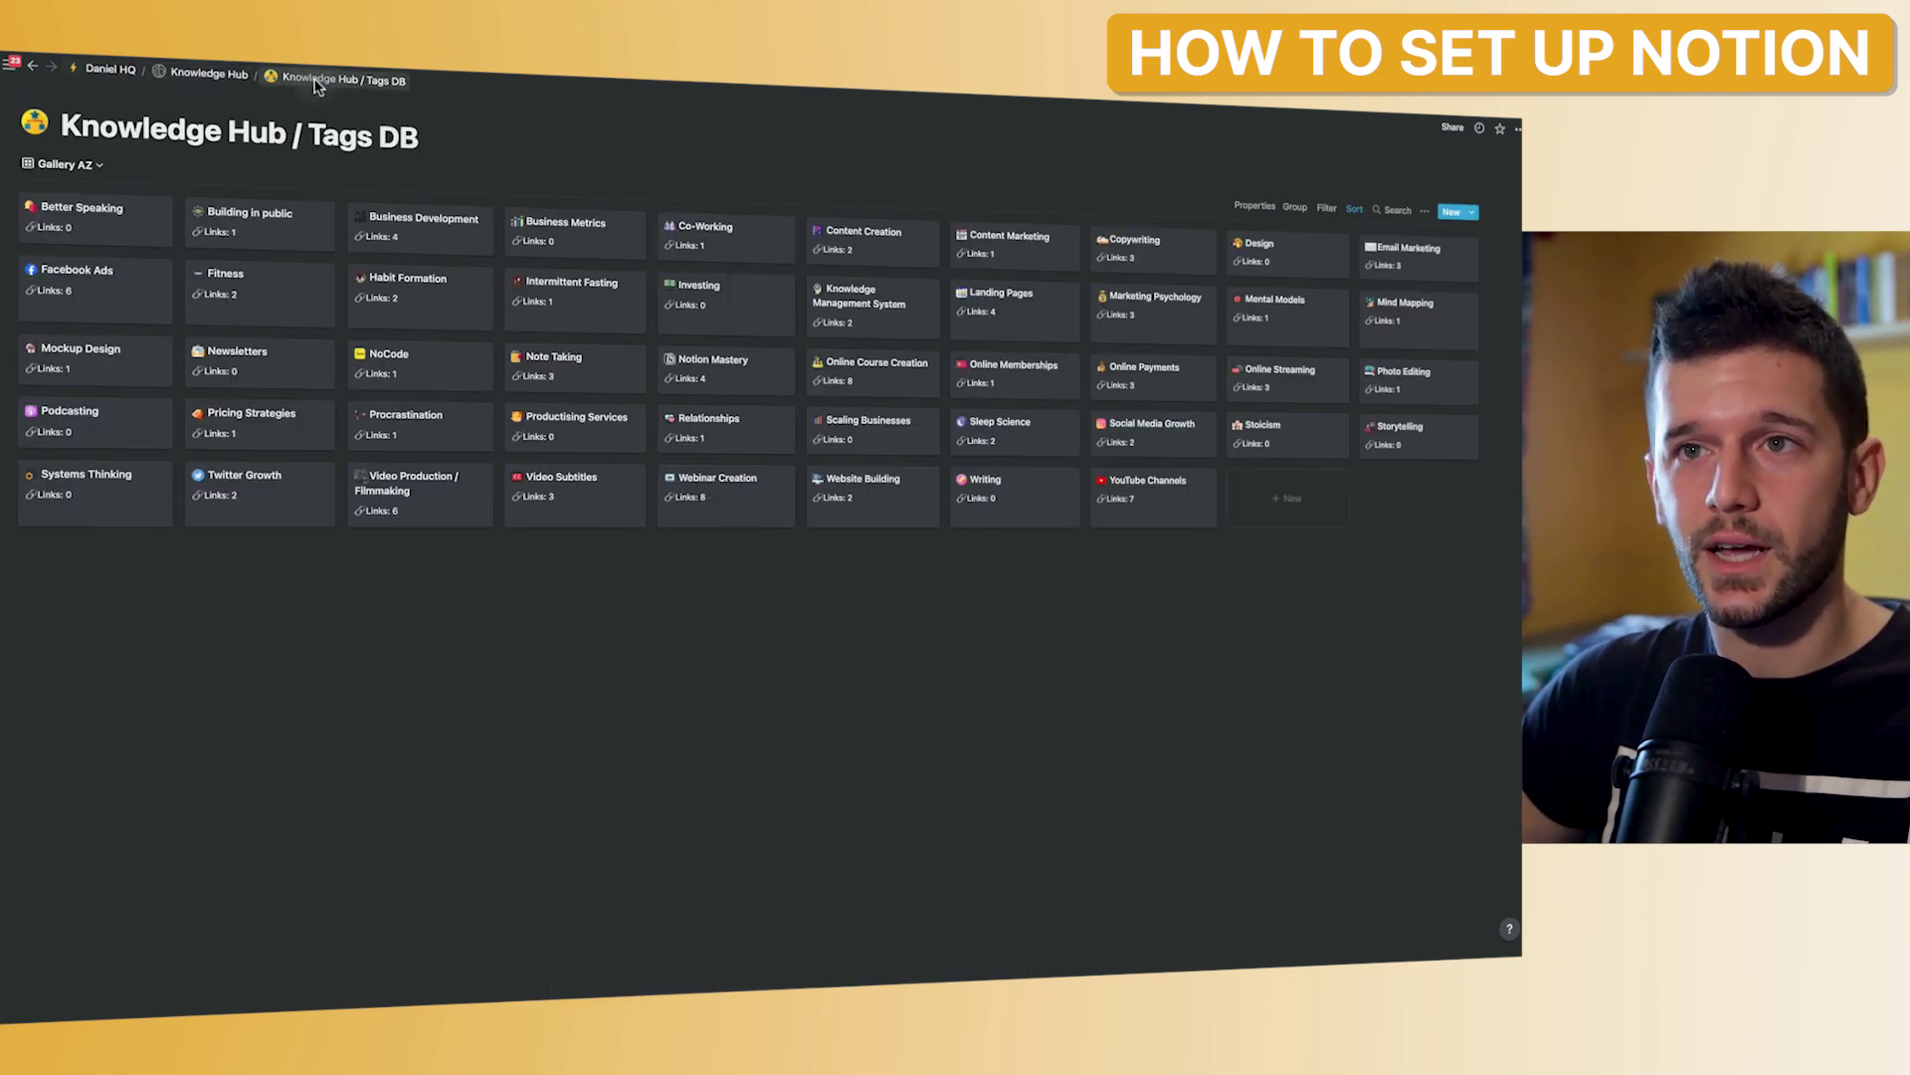
key(super+bracketleft)
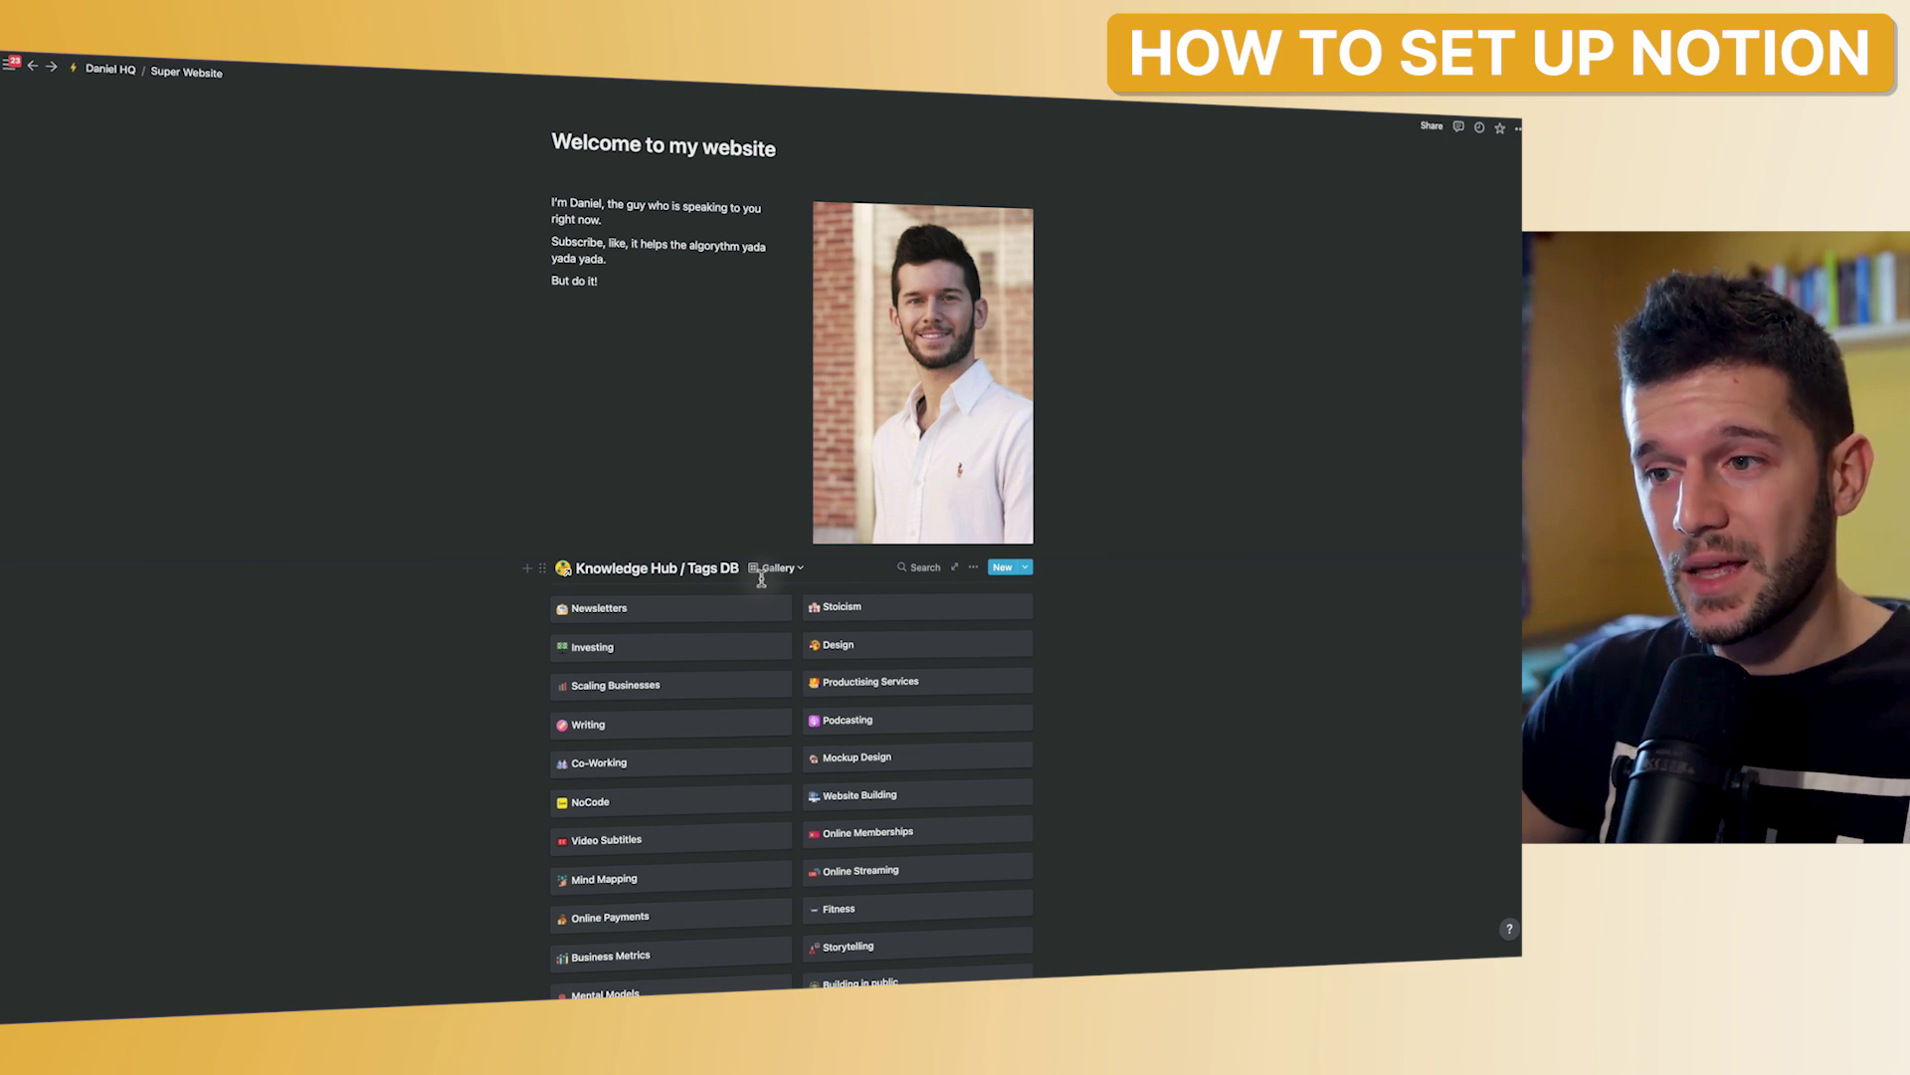
scroll(761, 579, down, 3)
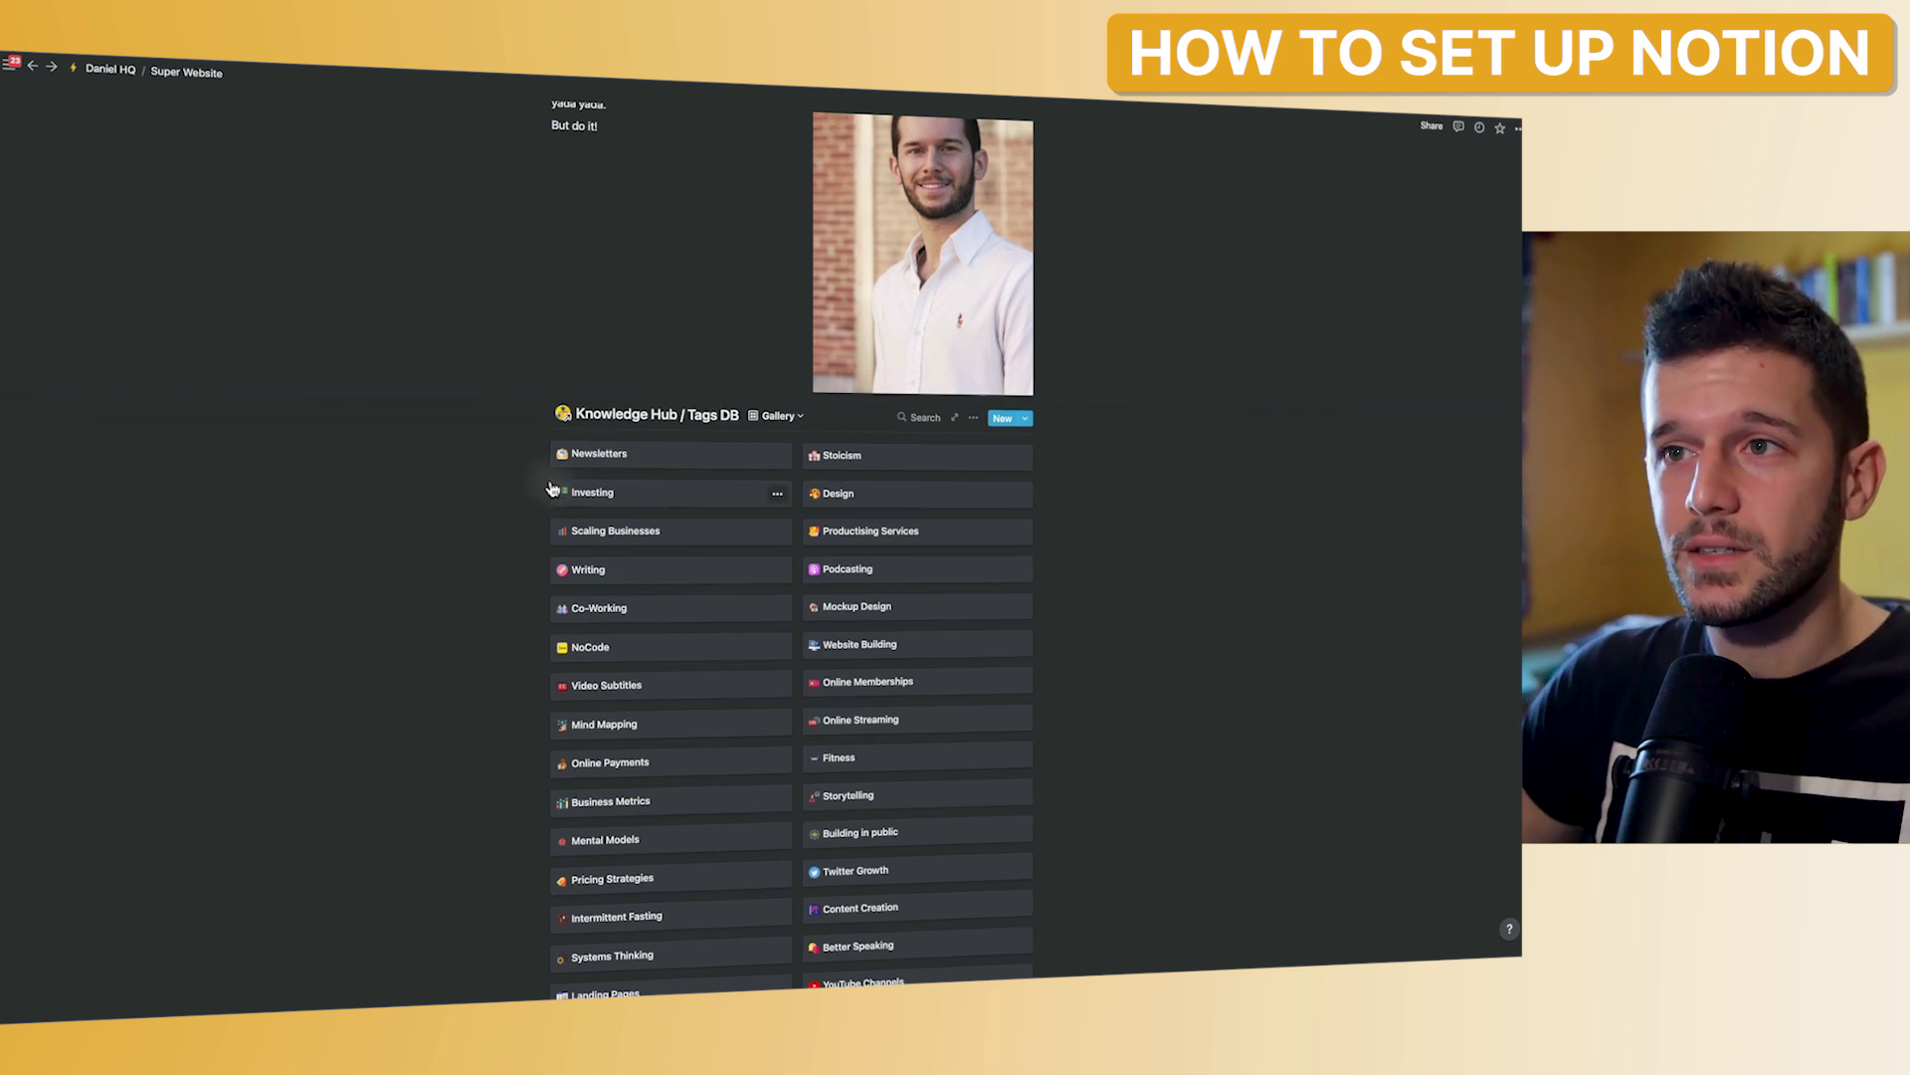
scroll(555, 482, up, 3)
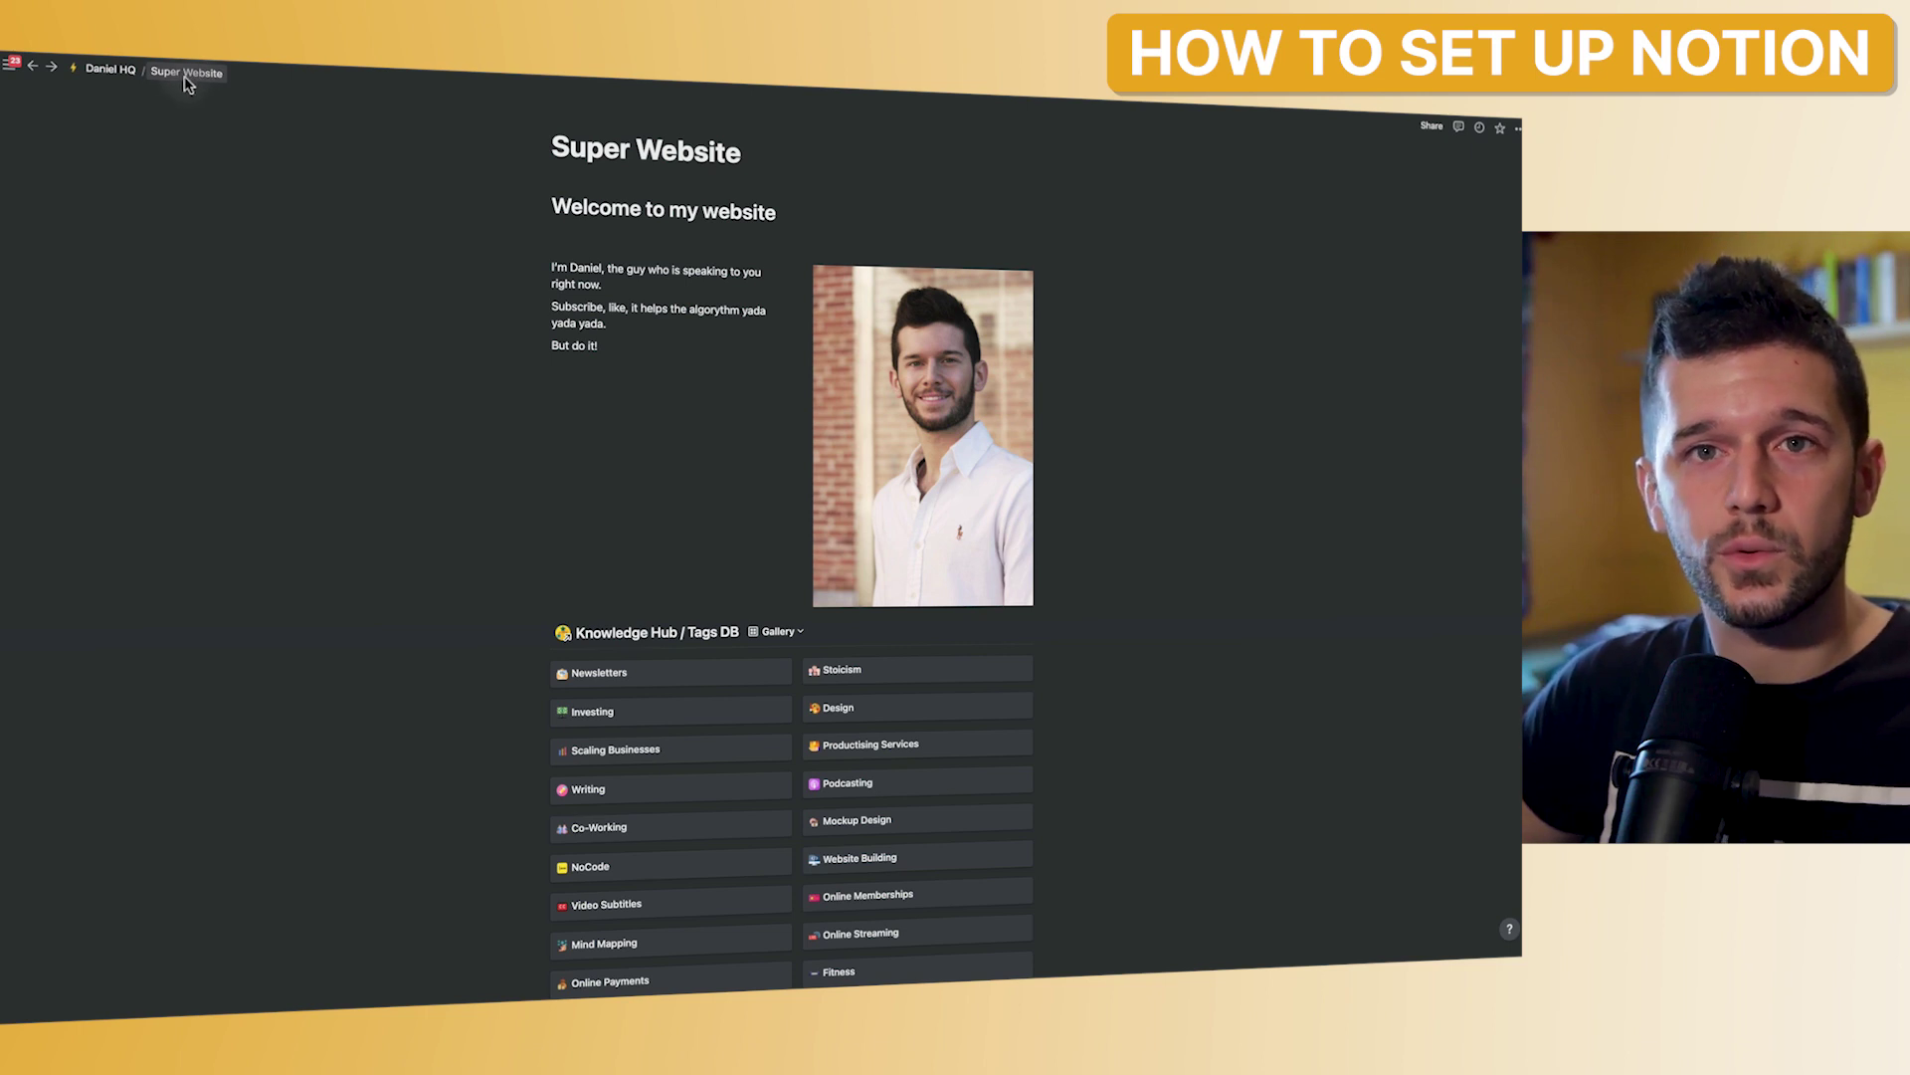
- Add a 'DBs' toggle block below the tags gallery, then scroll back to the page top
scroll(617, 697, down, 12)
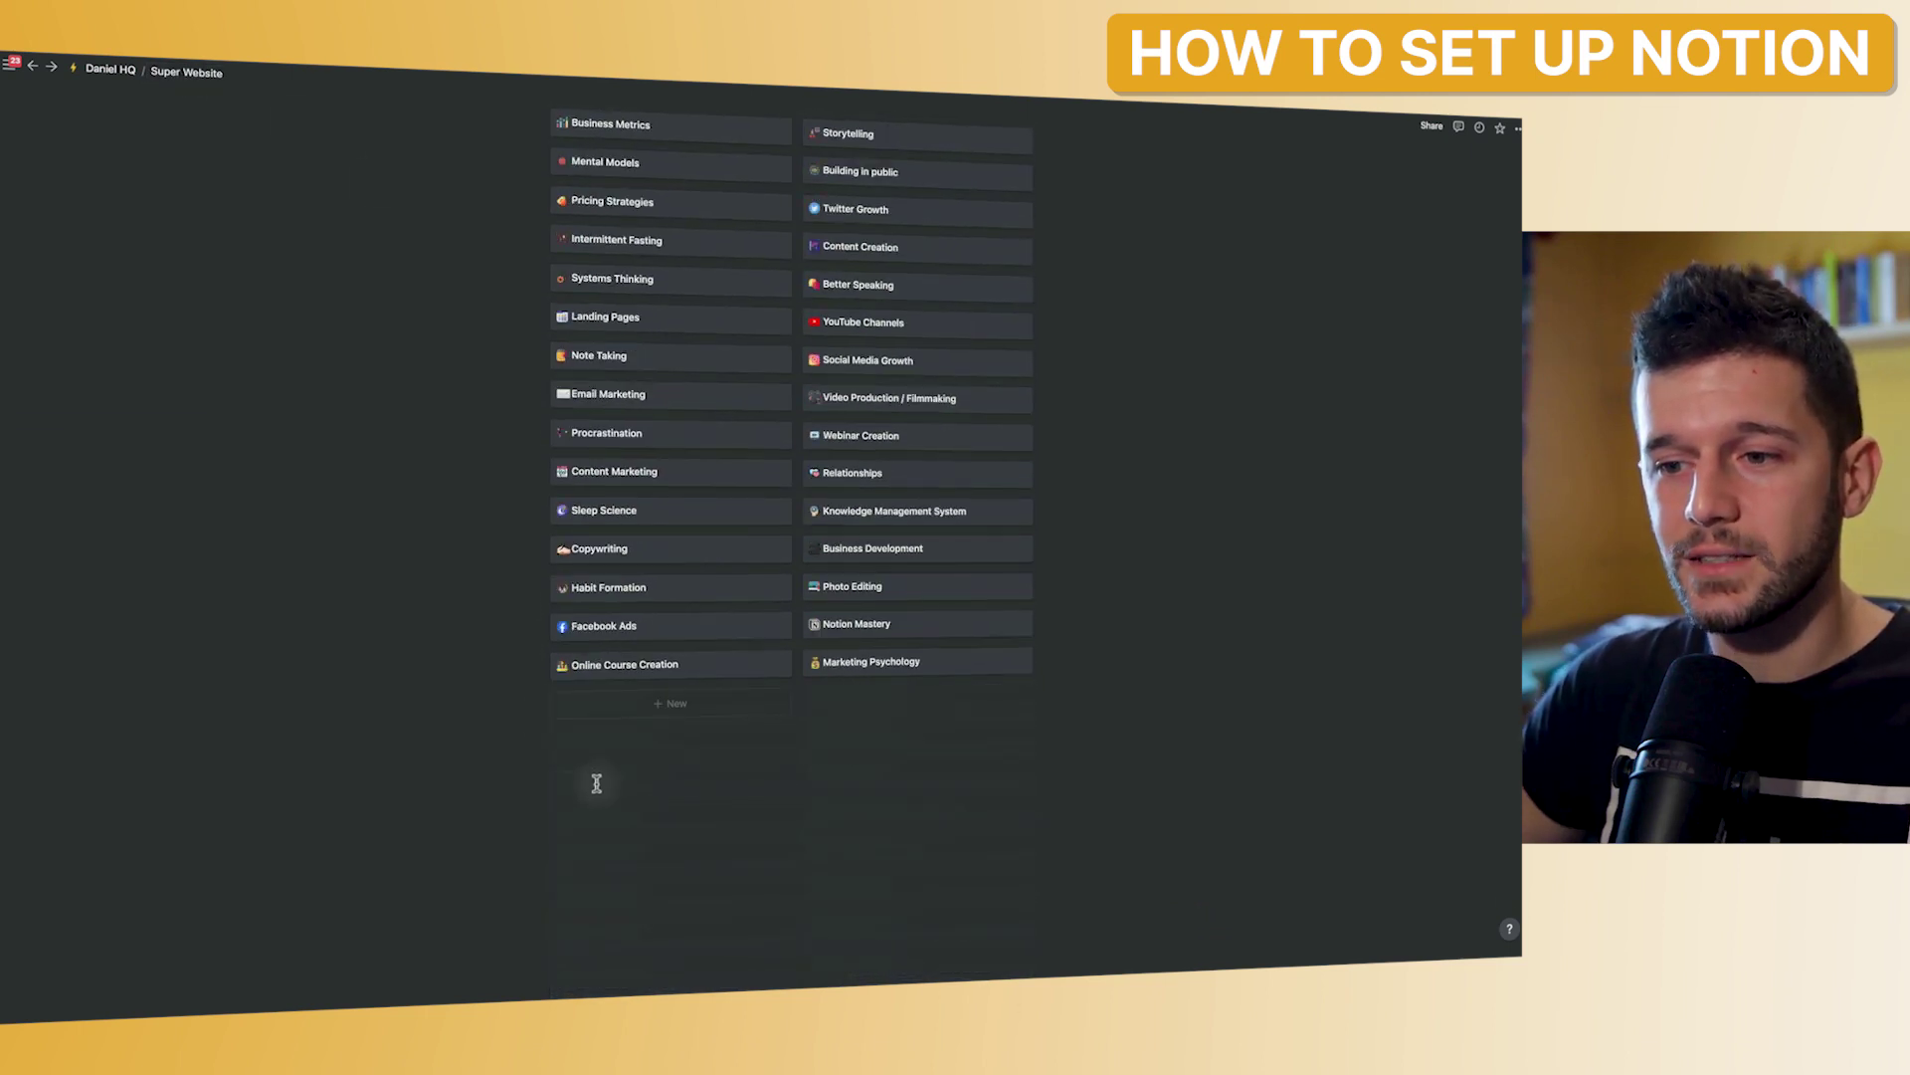
click(583, 754)
text(> DBs)
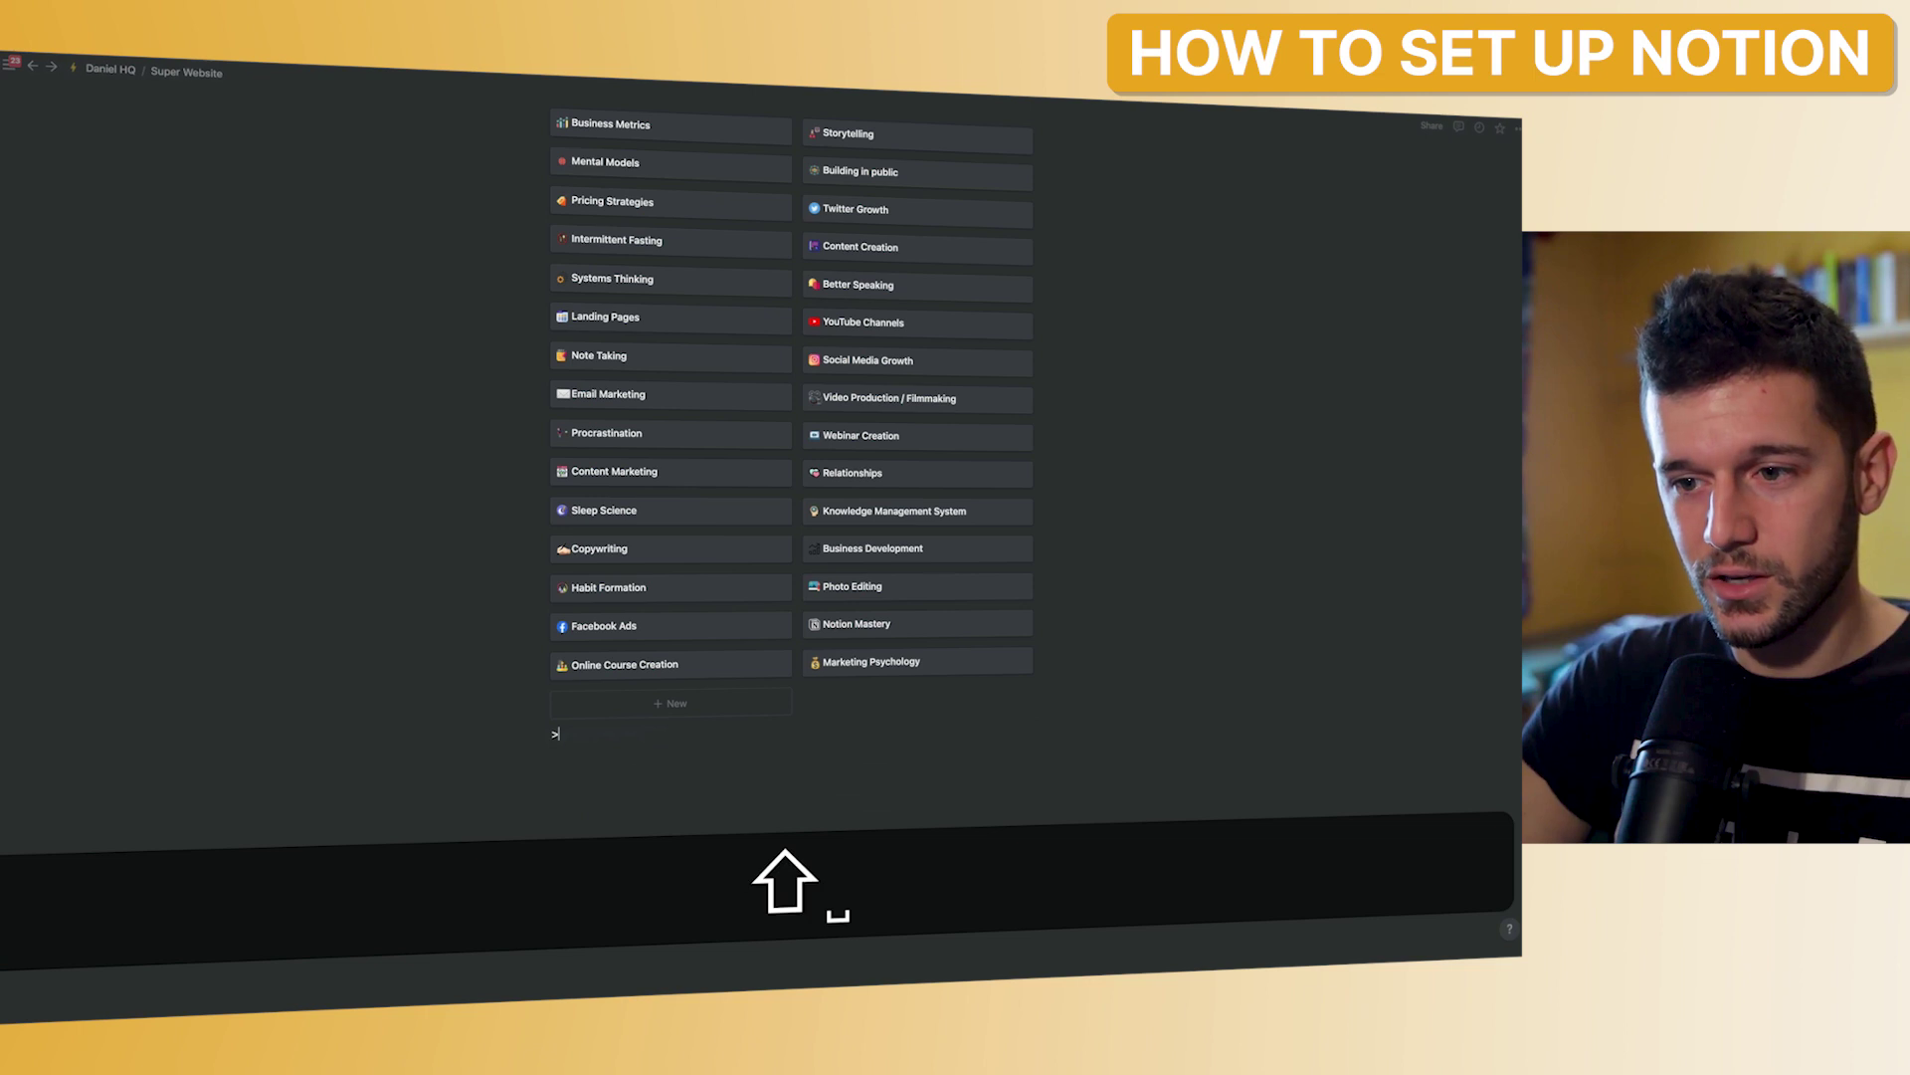
key(Return)
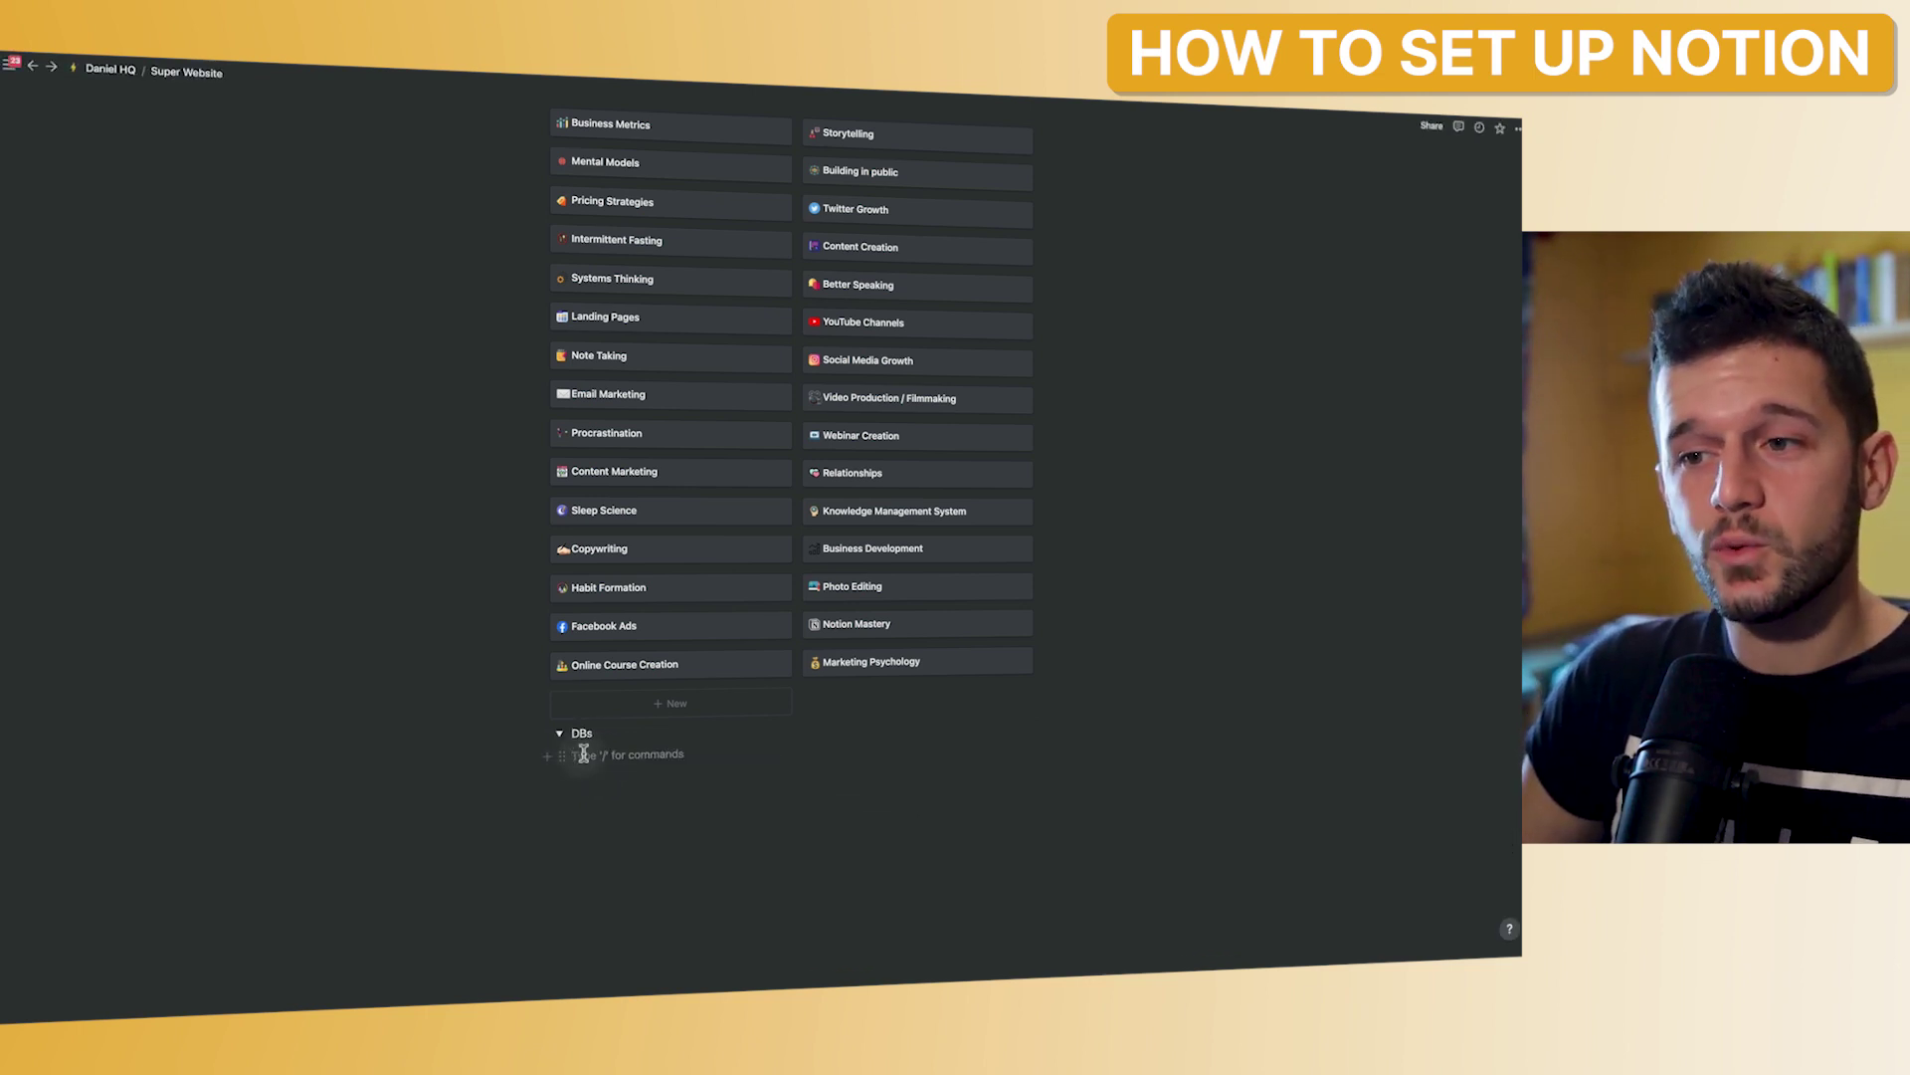
scroll(583, 696, up, 7)
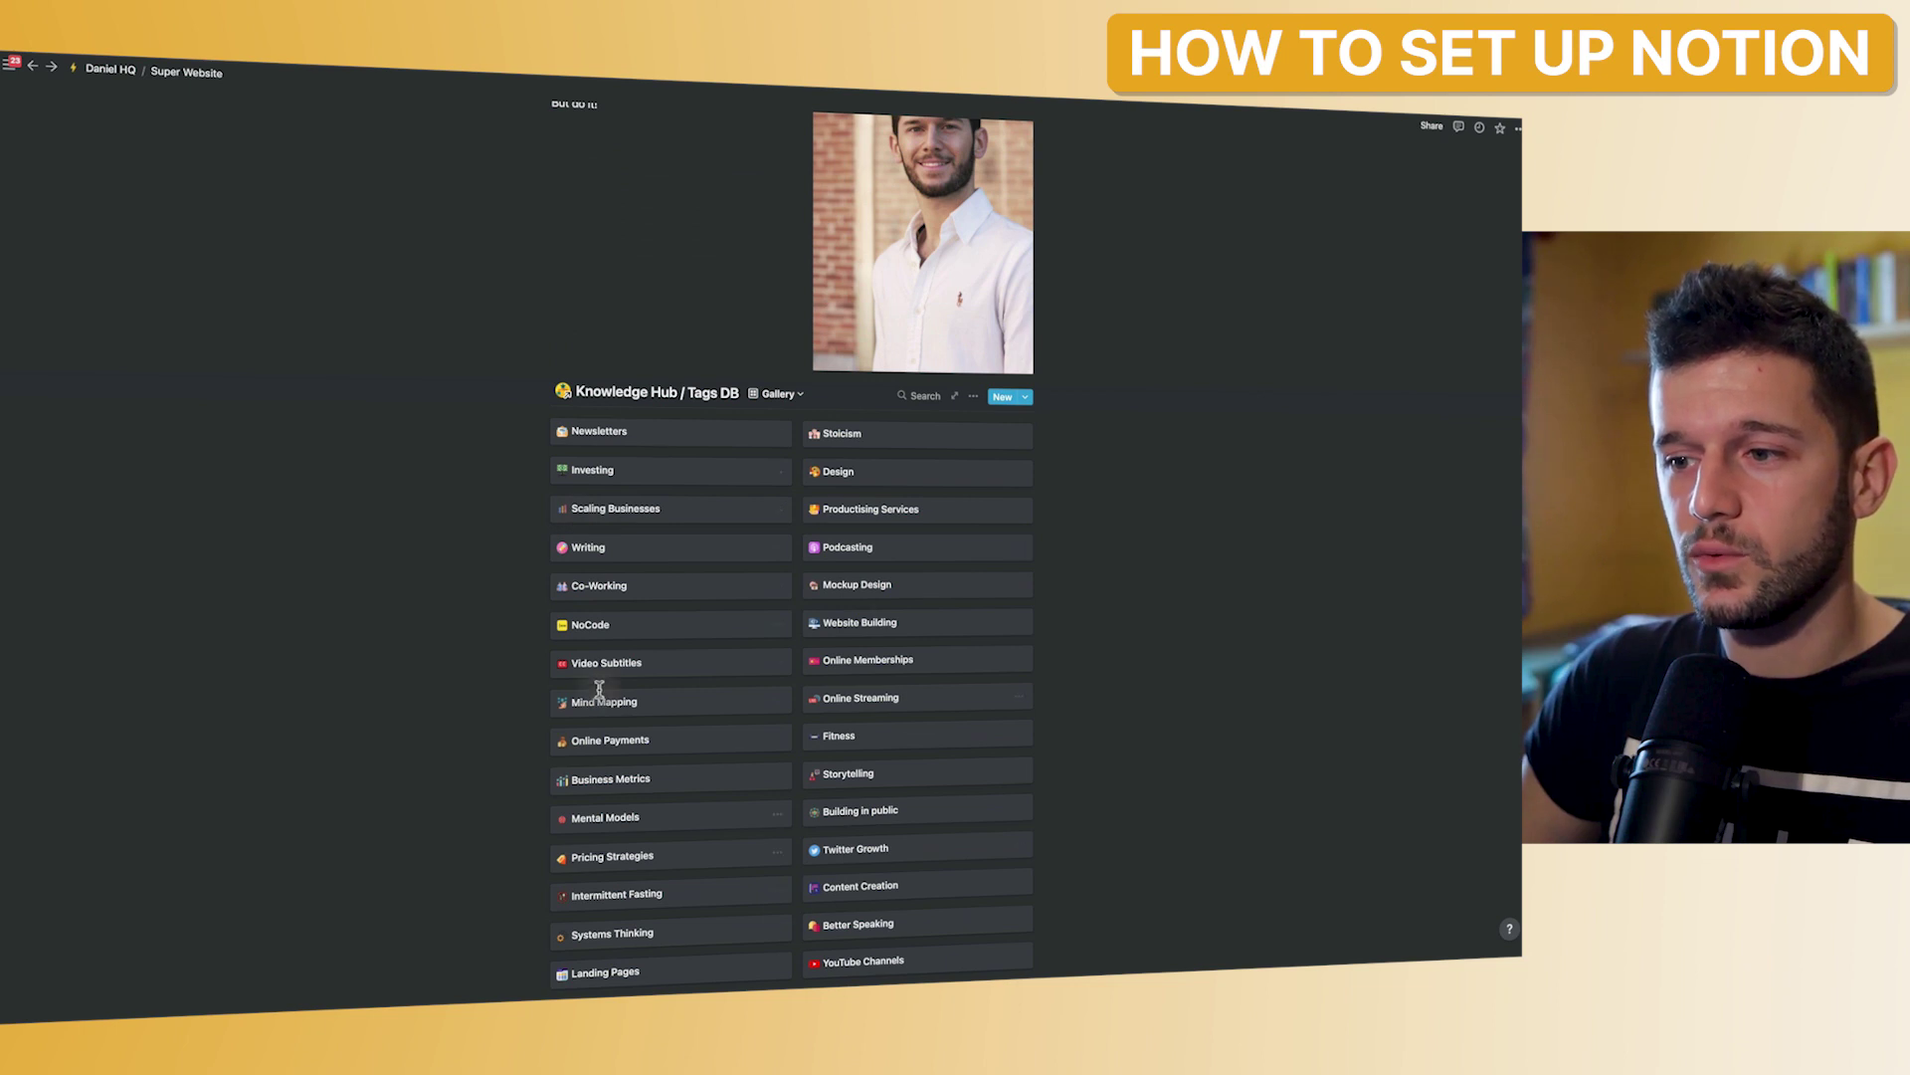
scroll(720, 602, up, 5)
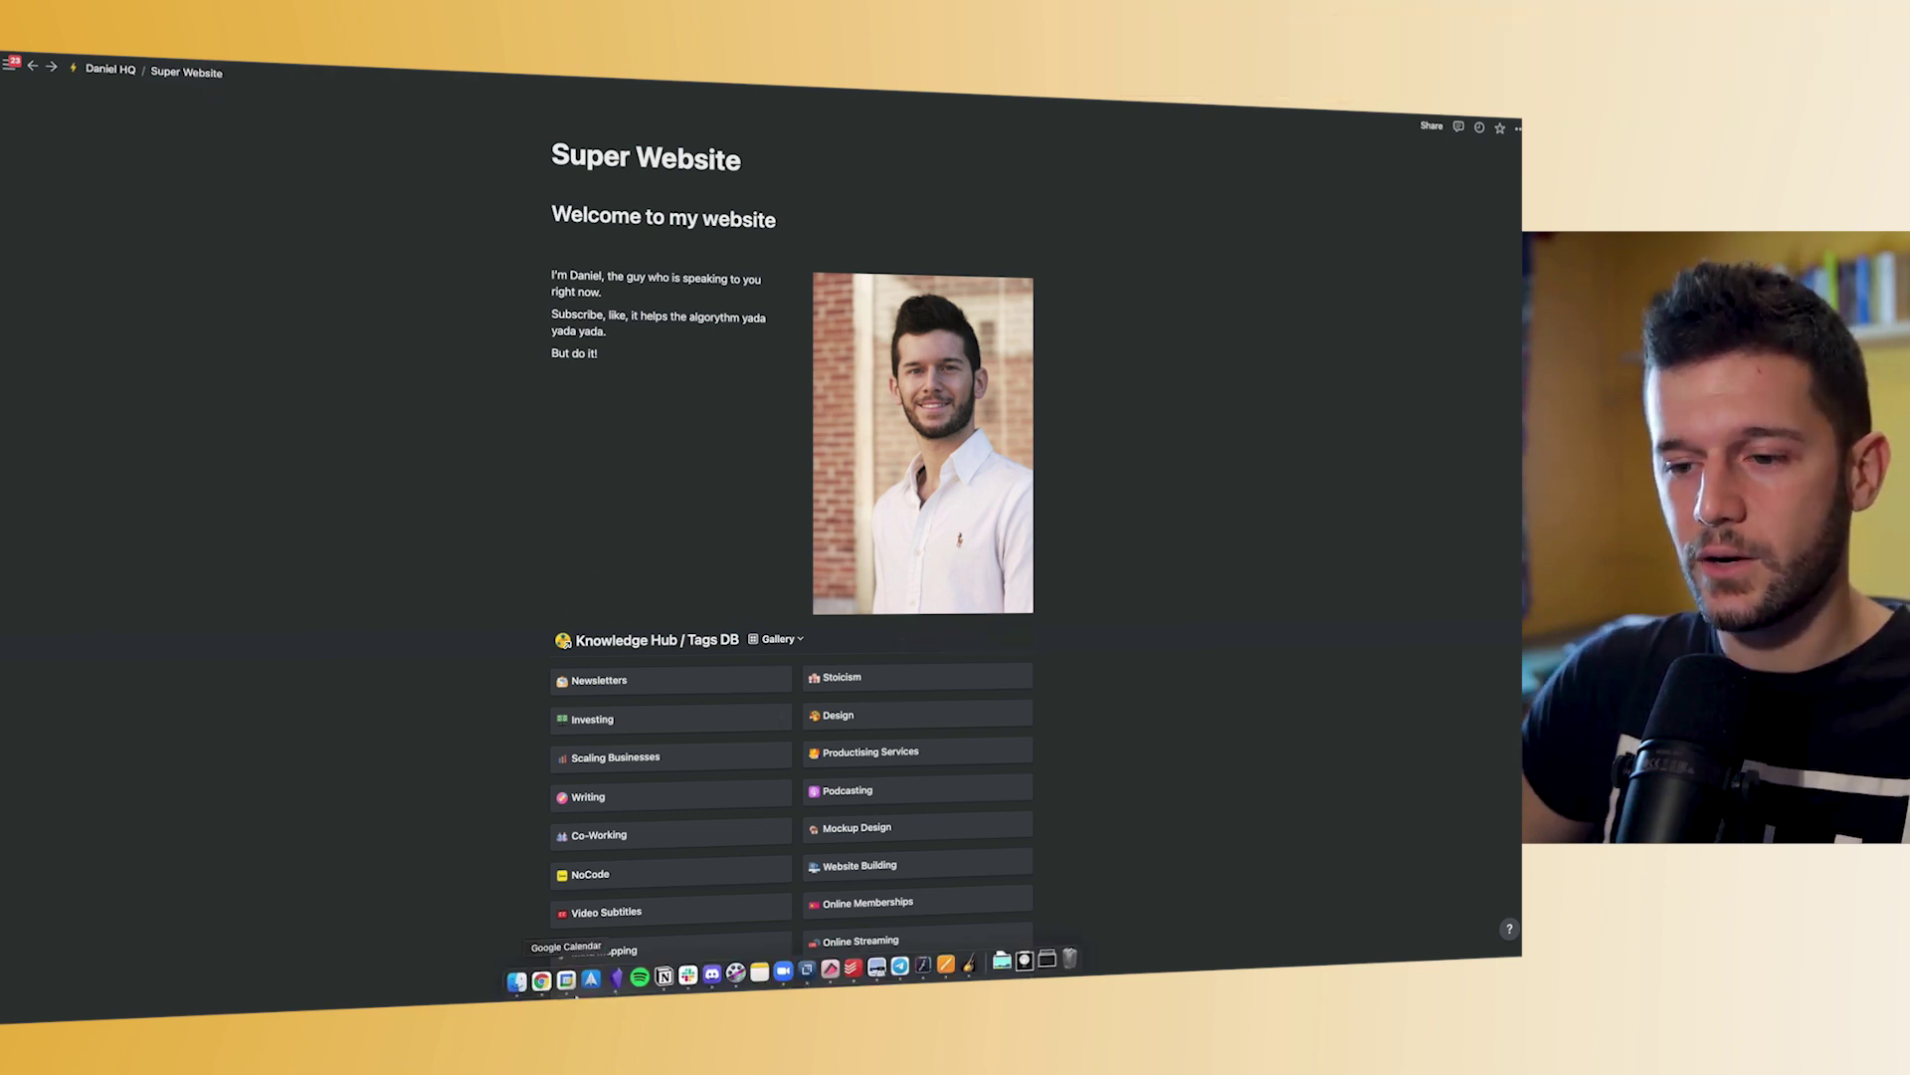
- Switch to the Super site editor and open the site's Domains settings
click(541, 981)
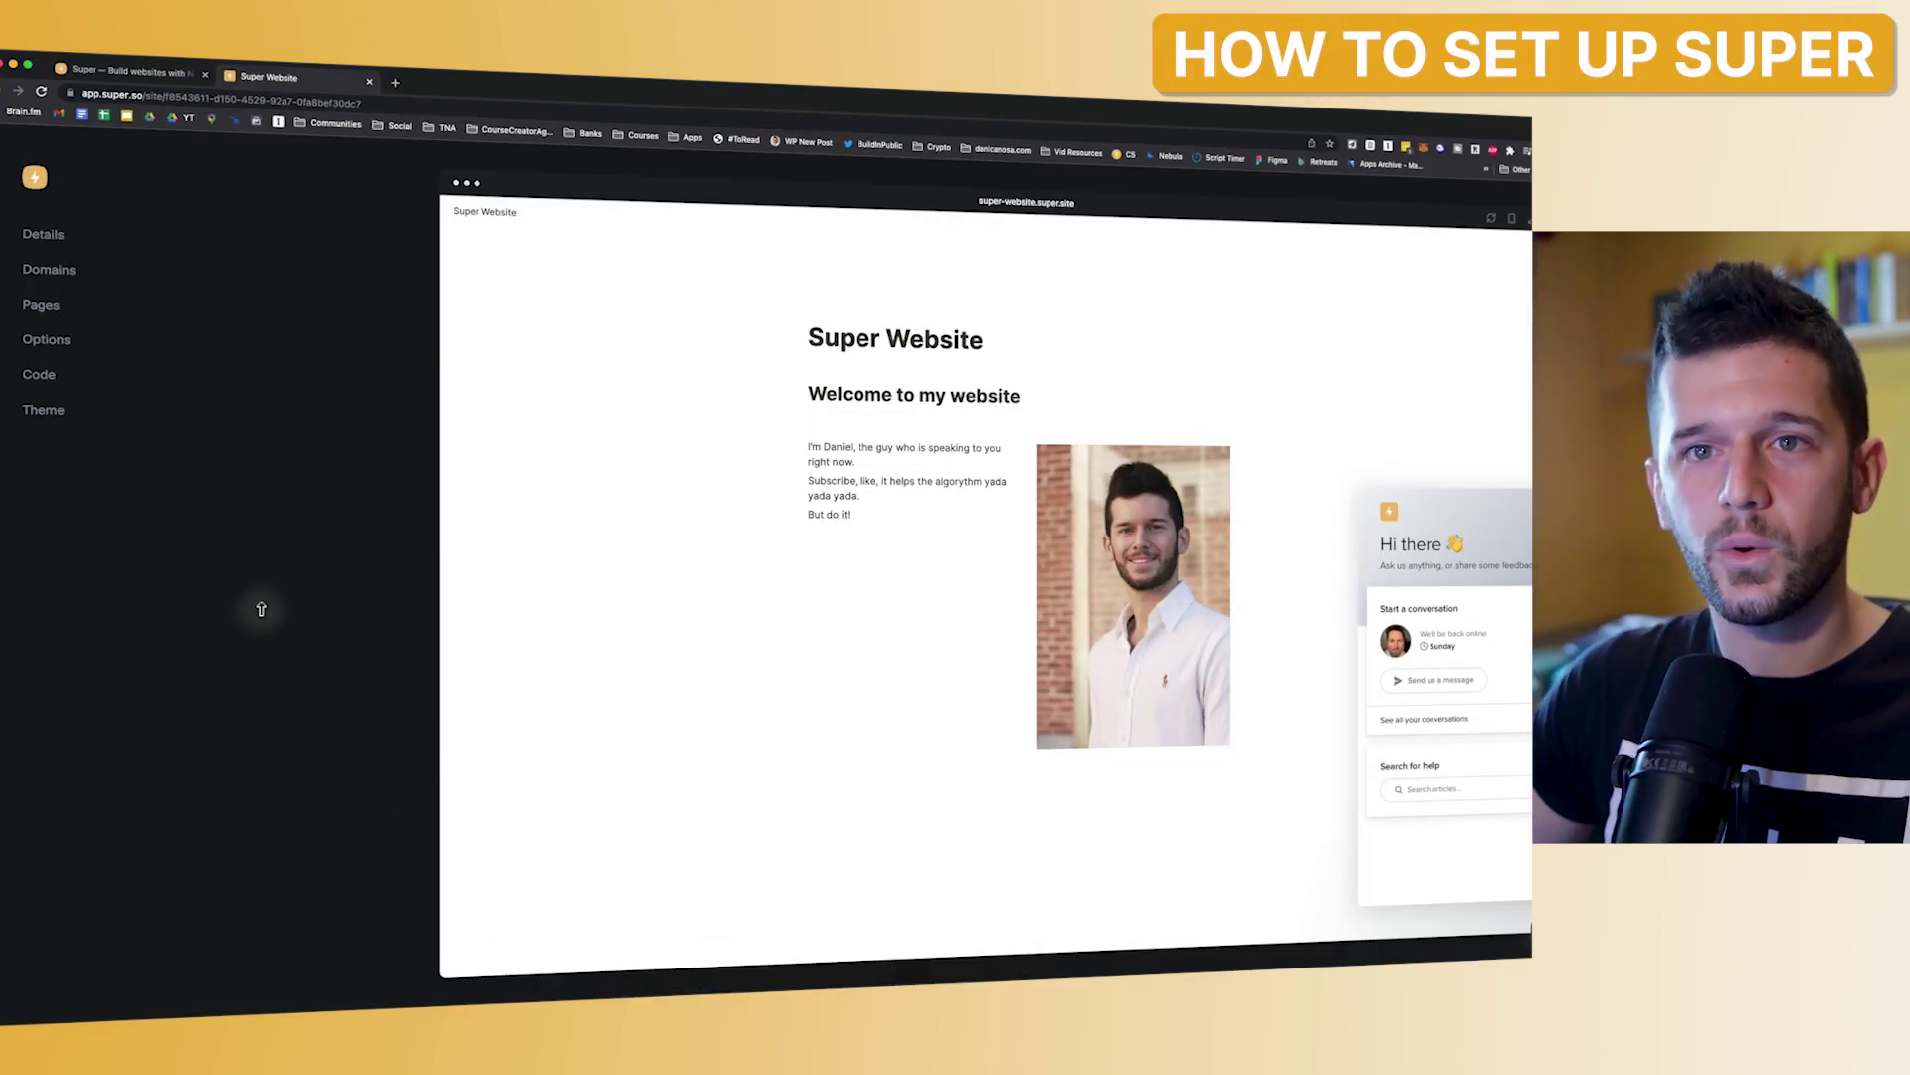
click(44, 411)
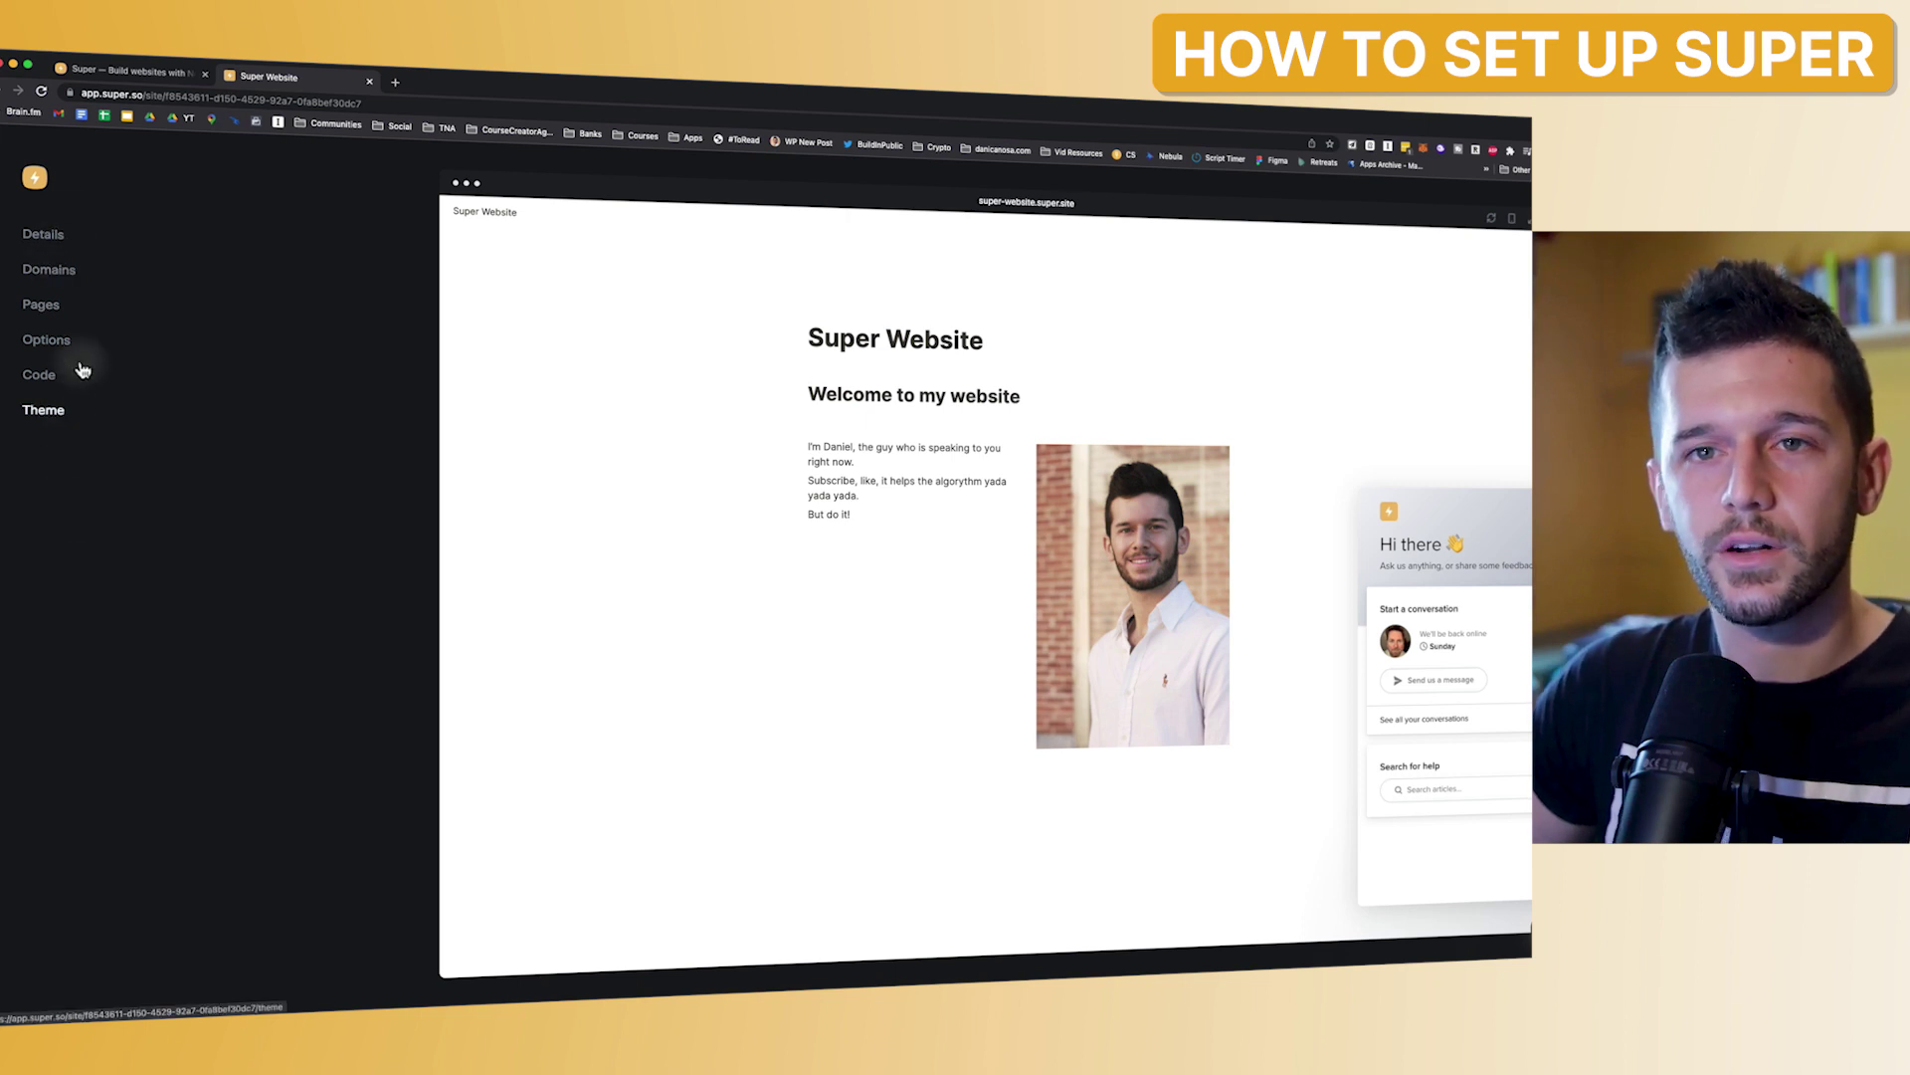
click(43, 235)
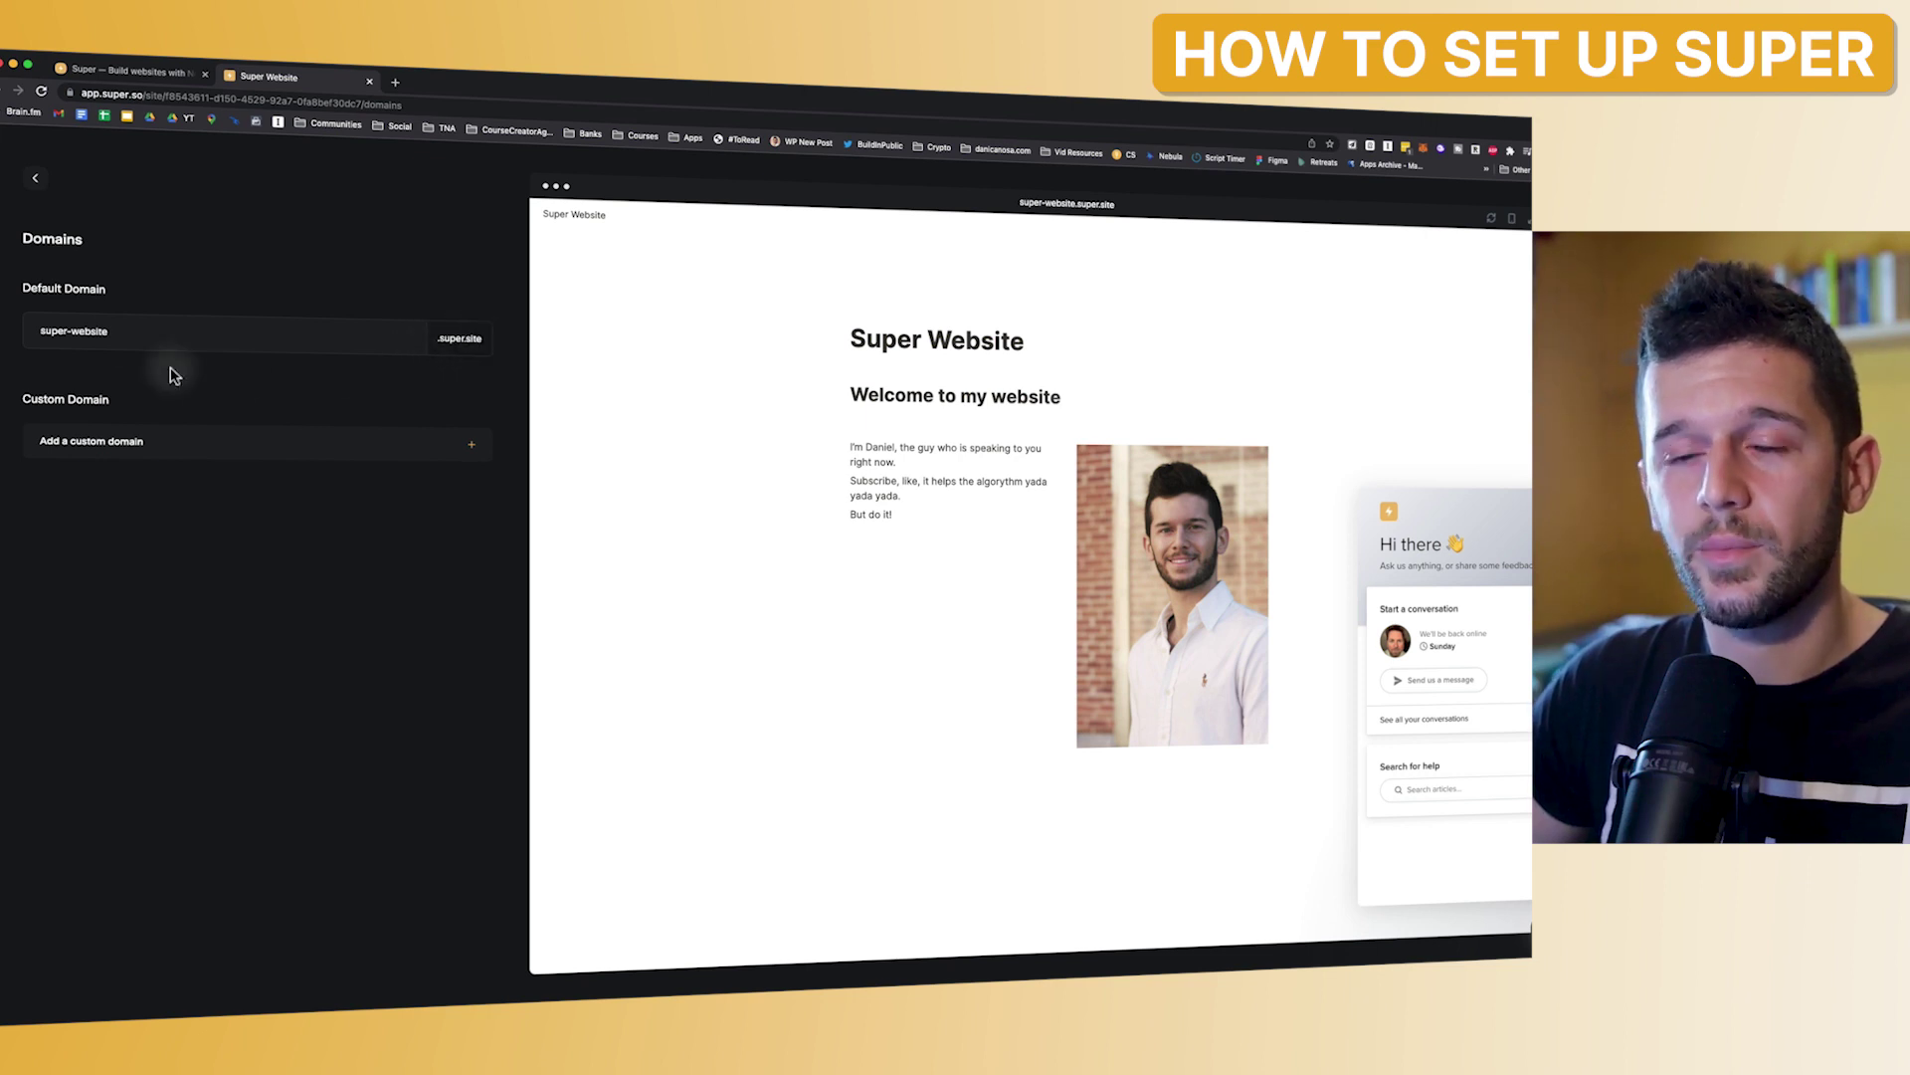
drag(130, 333, 30, 332)
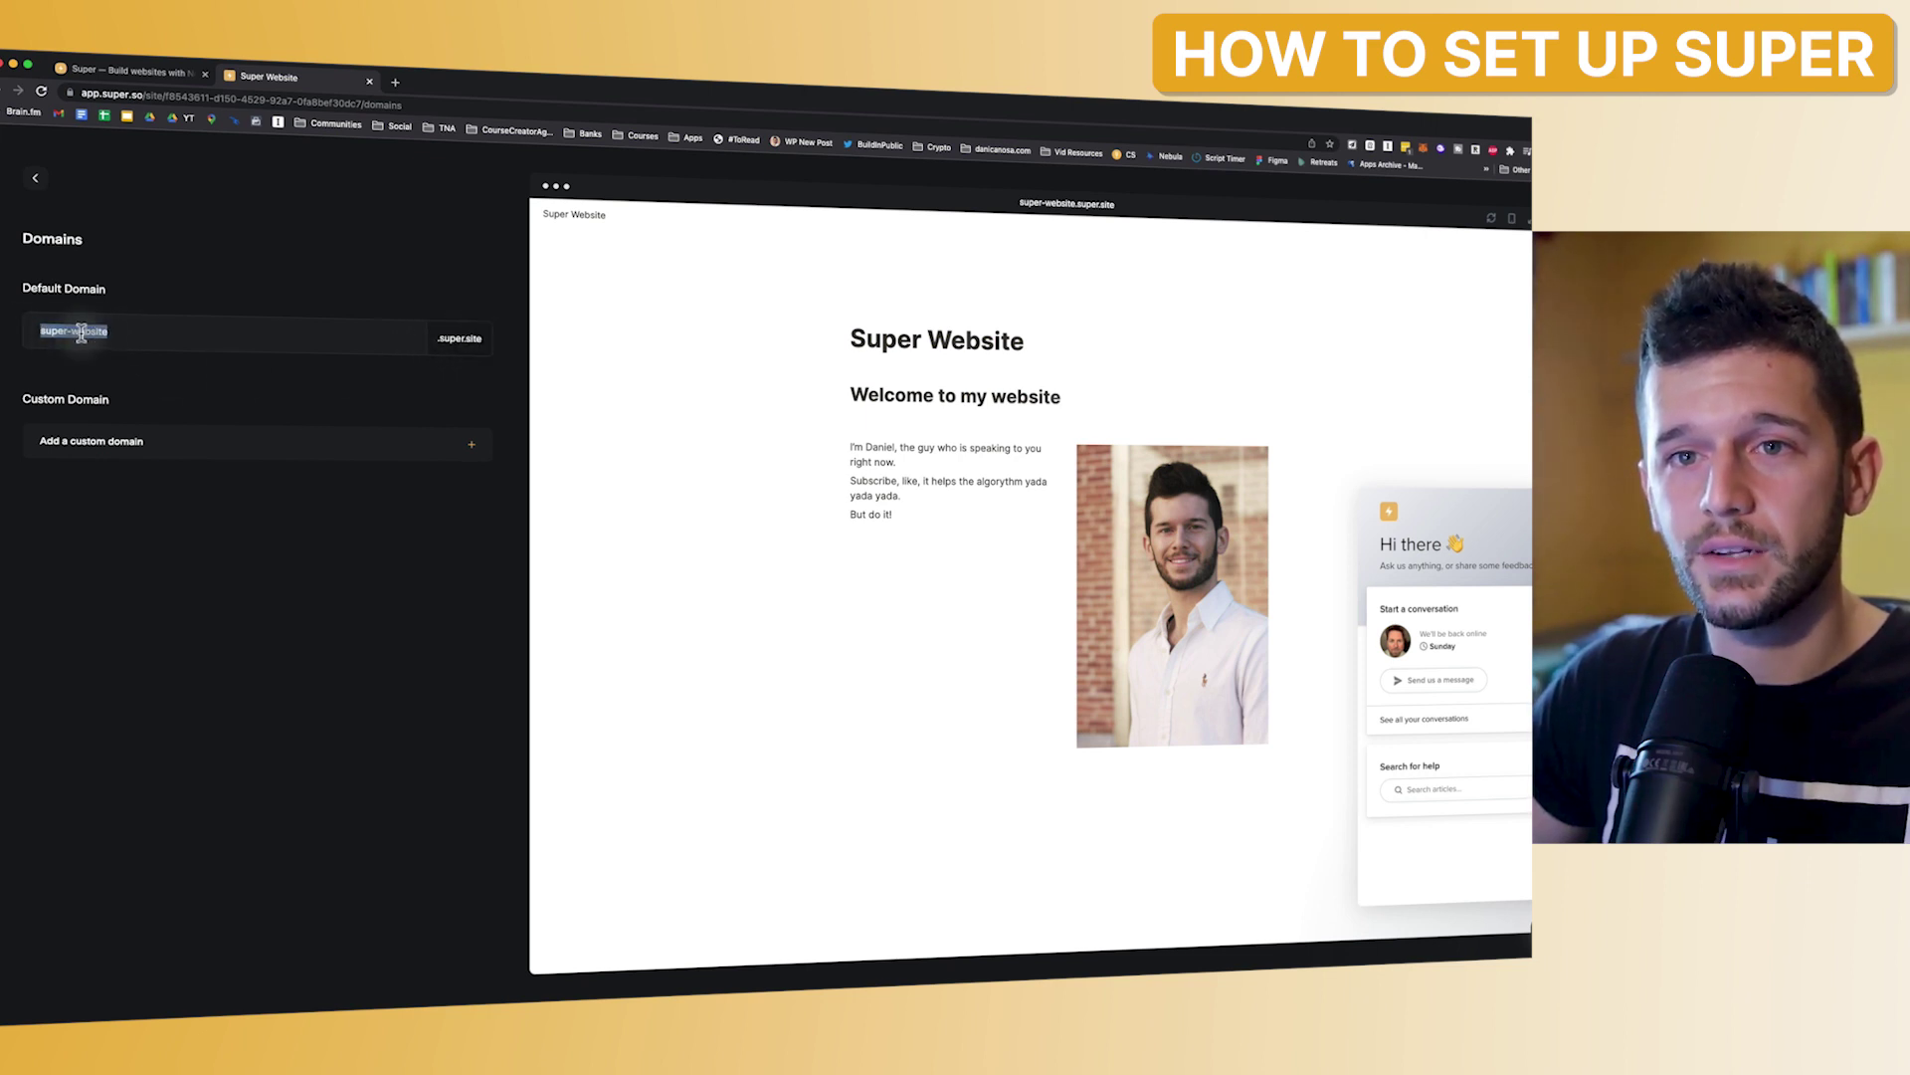
click(124, 334)
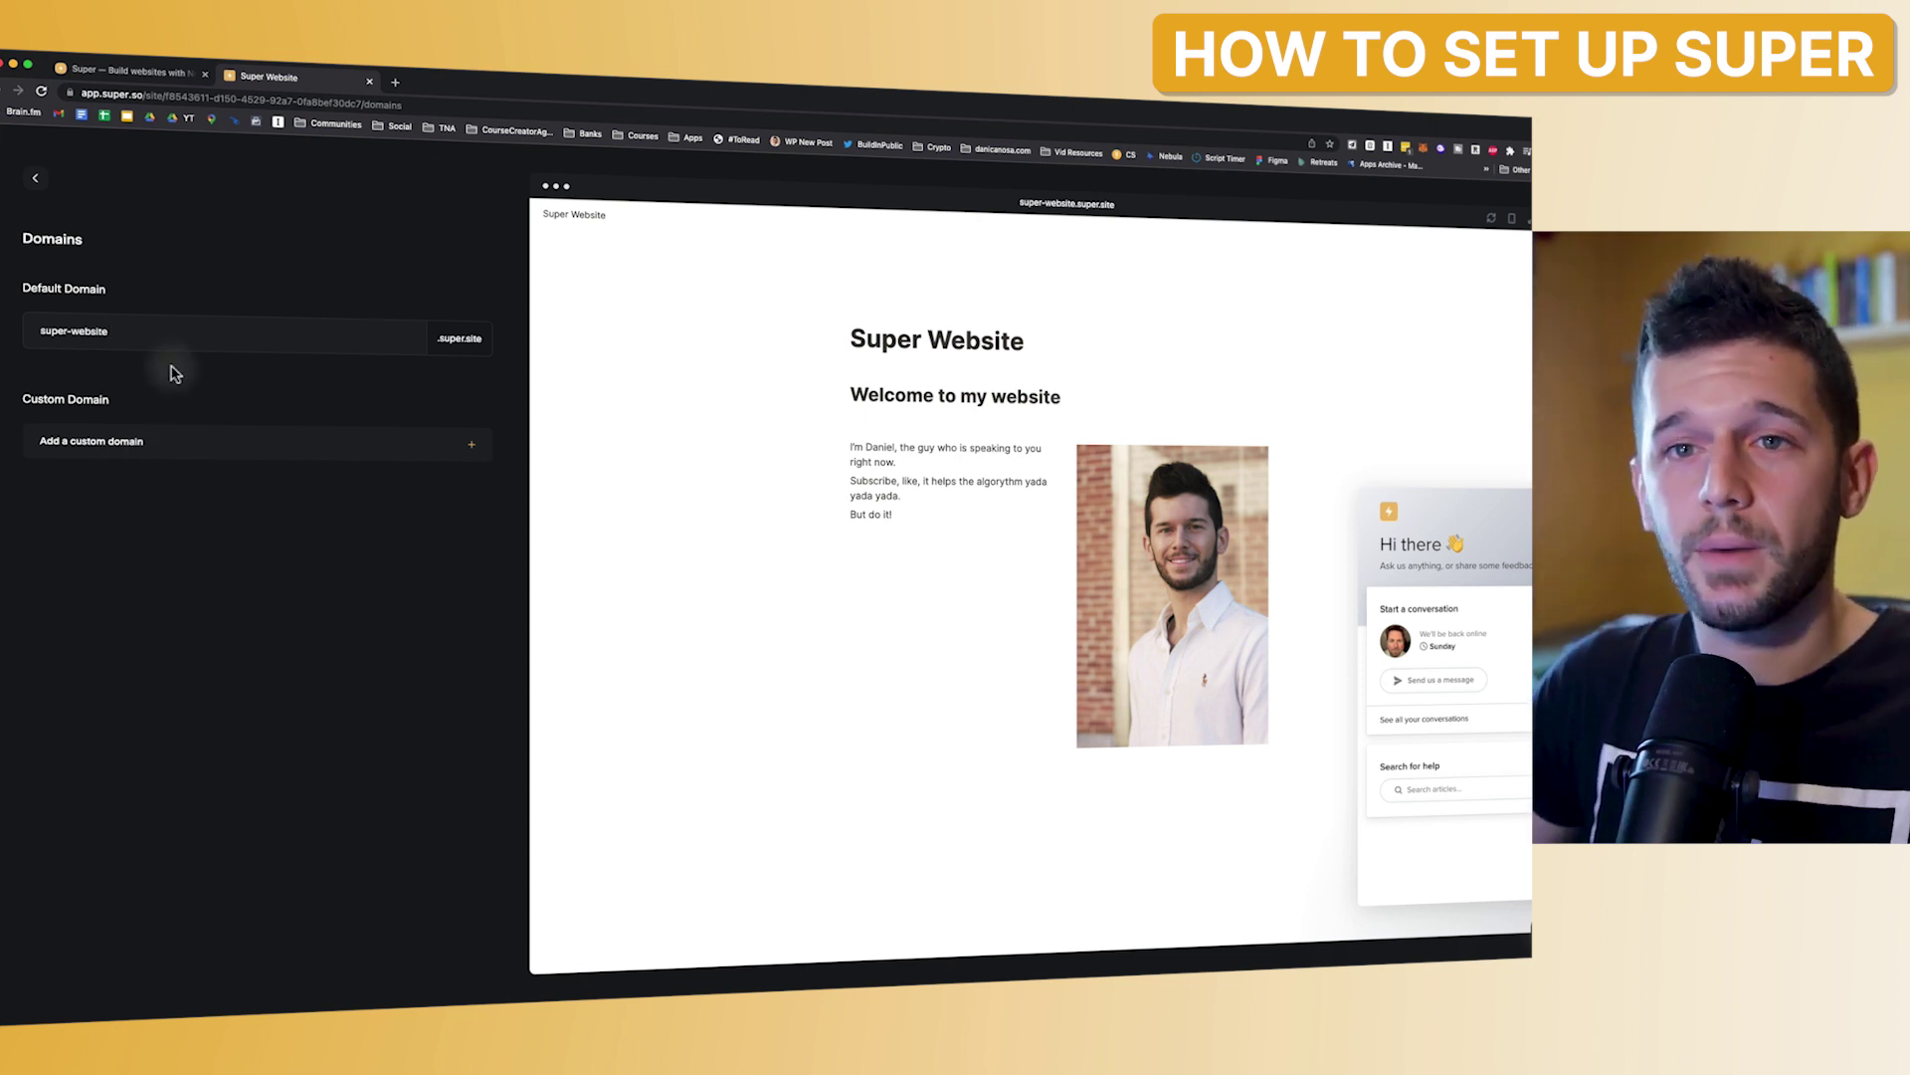
- Open the site's Pages settings, then start and cancel a new page
click(35, 179)
click(53, 310)
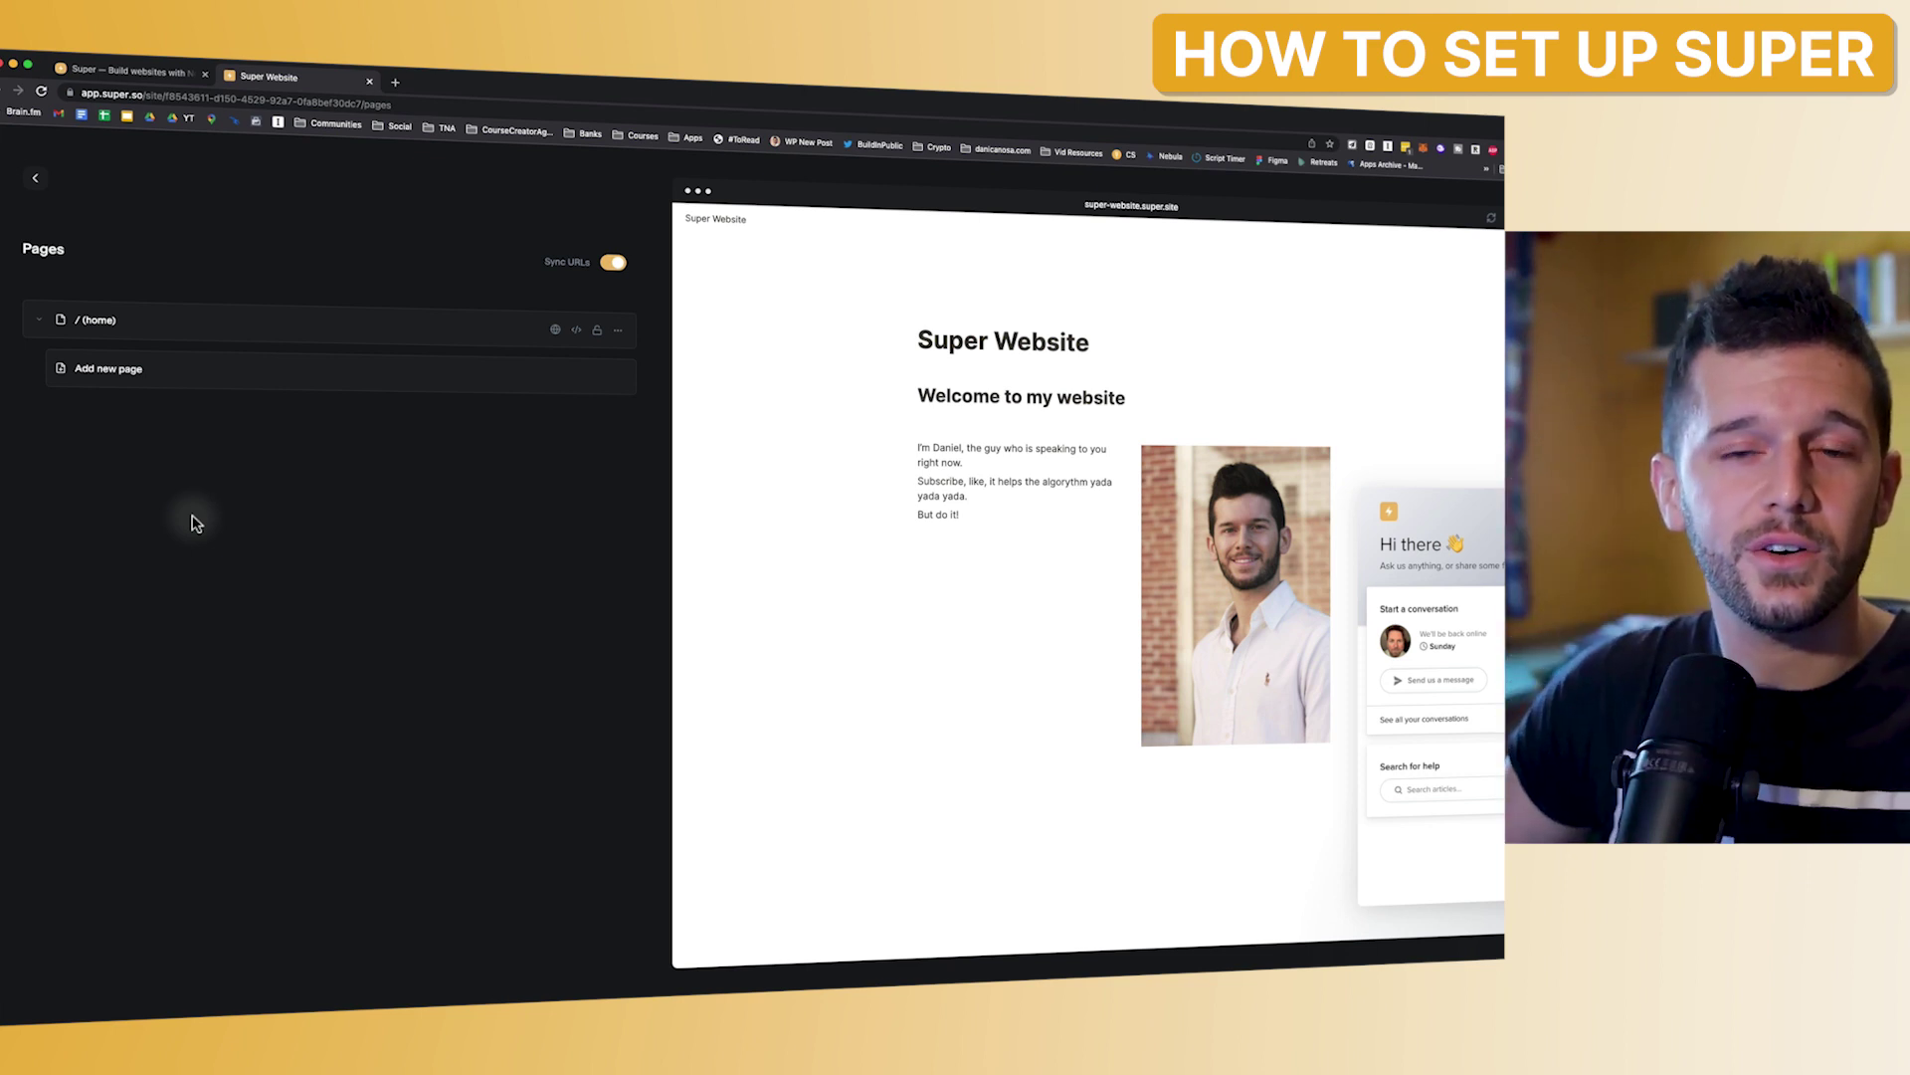
click(118, 390)
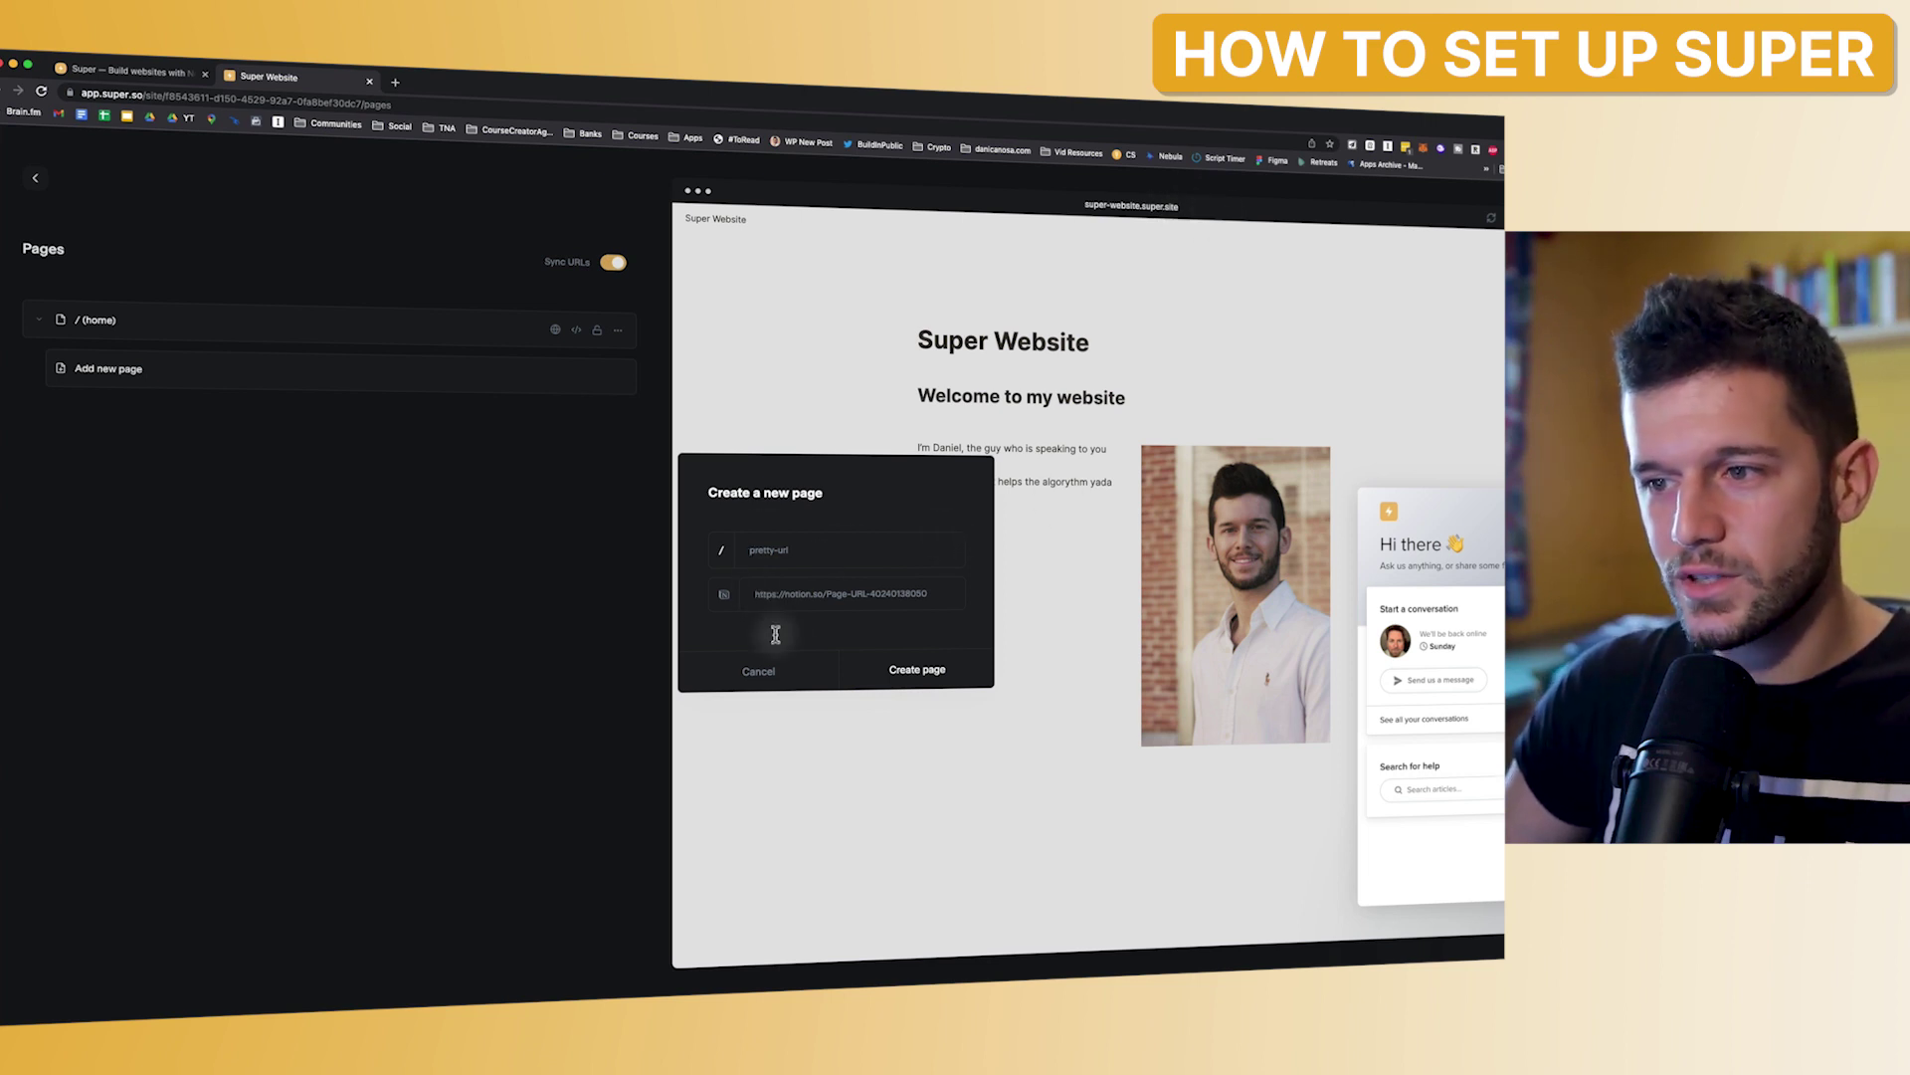
click(759, 668)
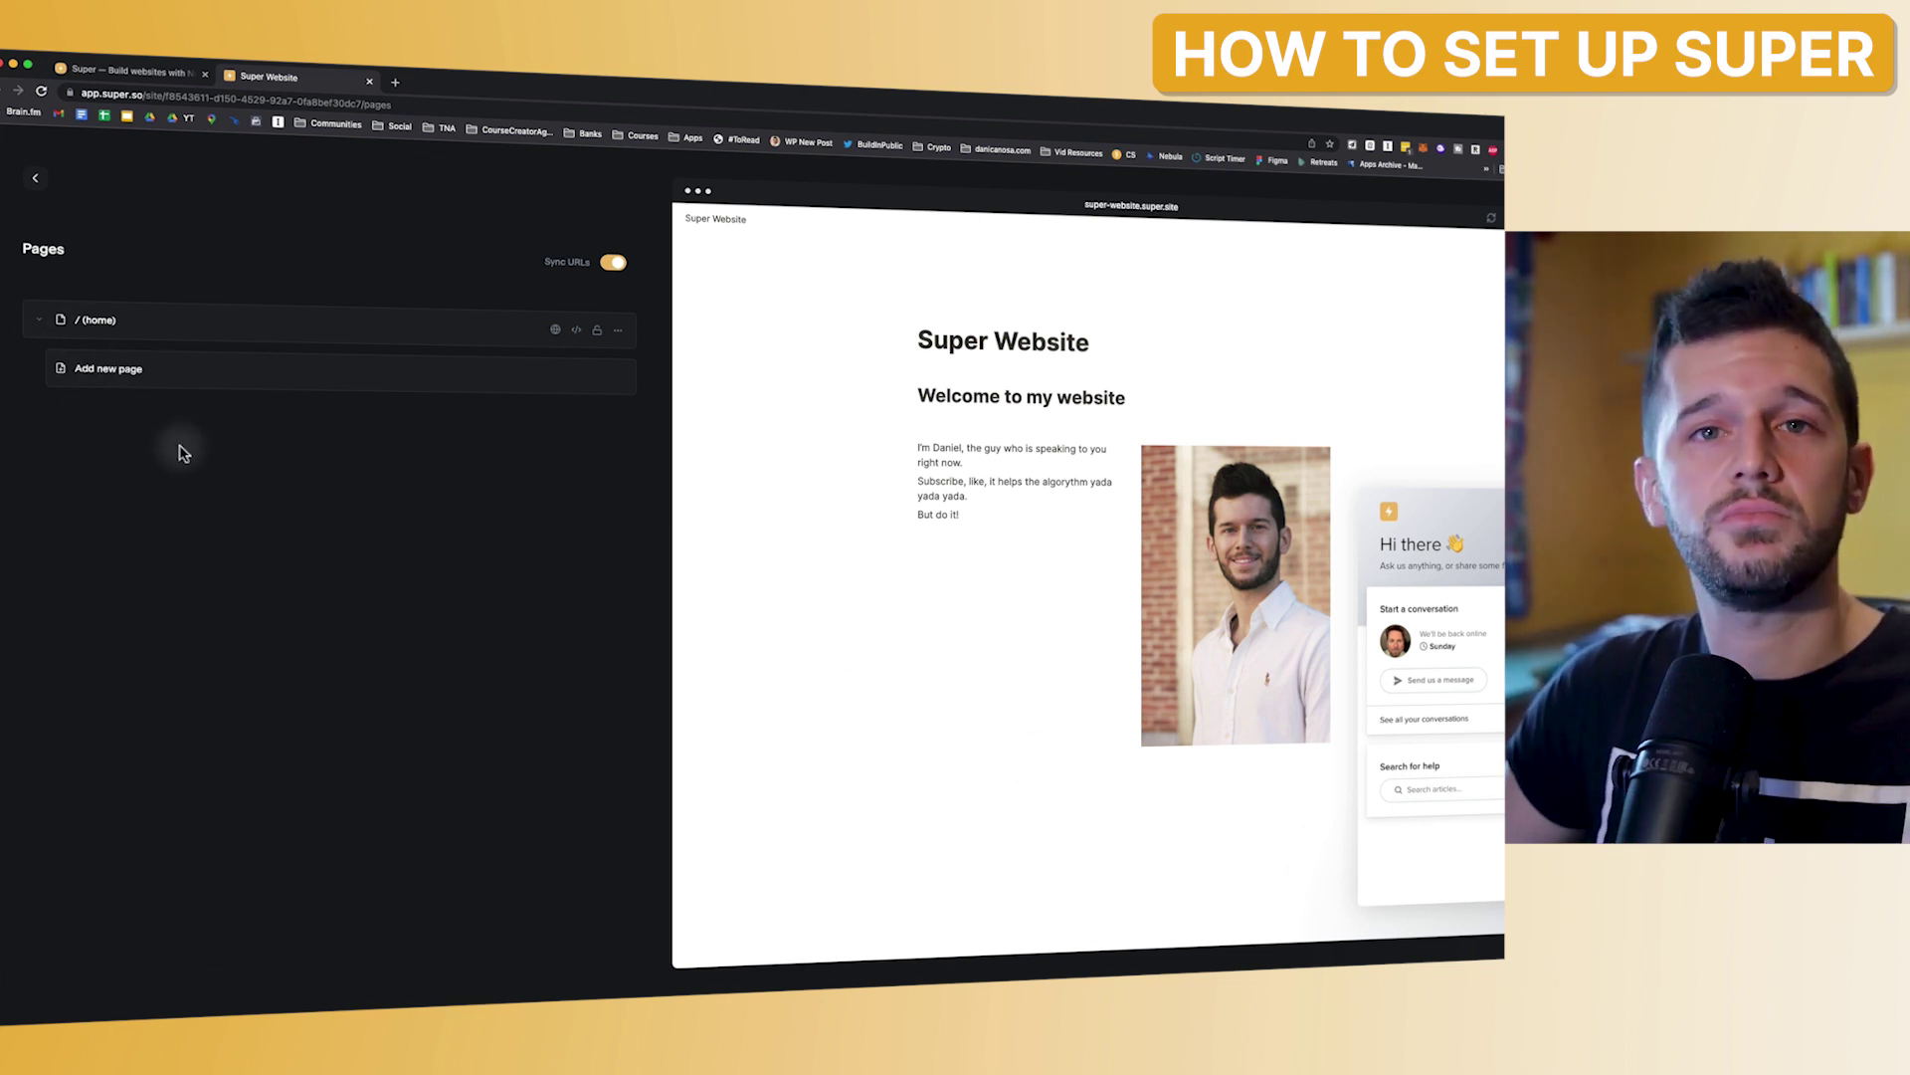
- Open the site's Options settings and read the search indexing description
click(35, 177)
click(62, 343)
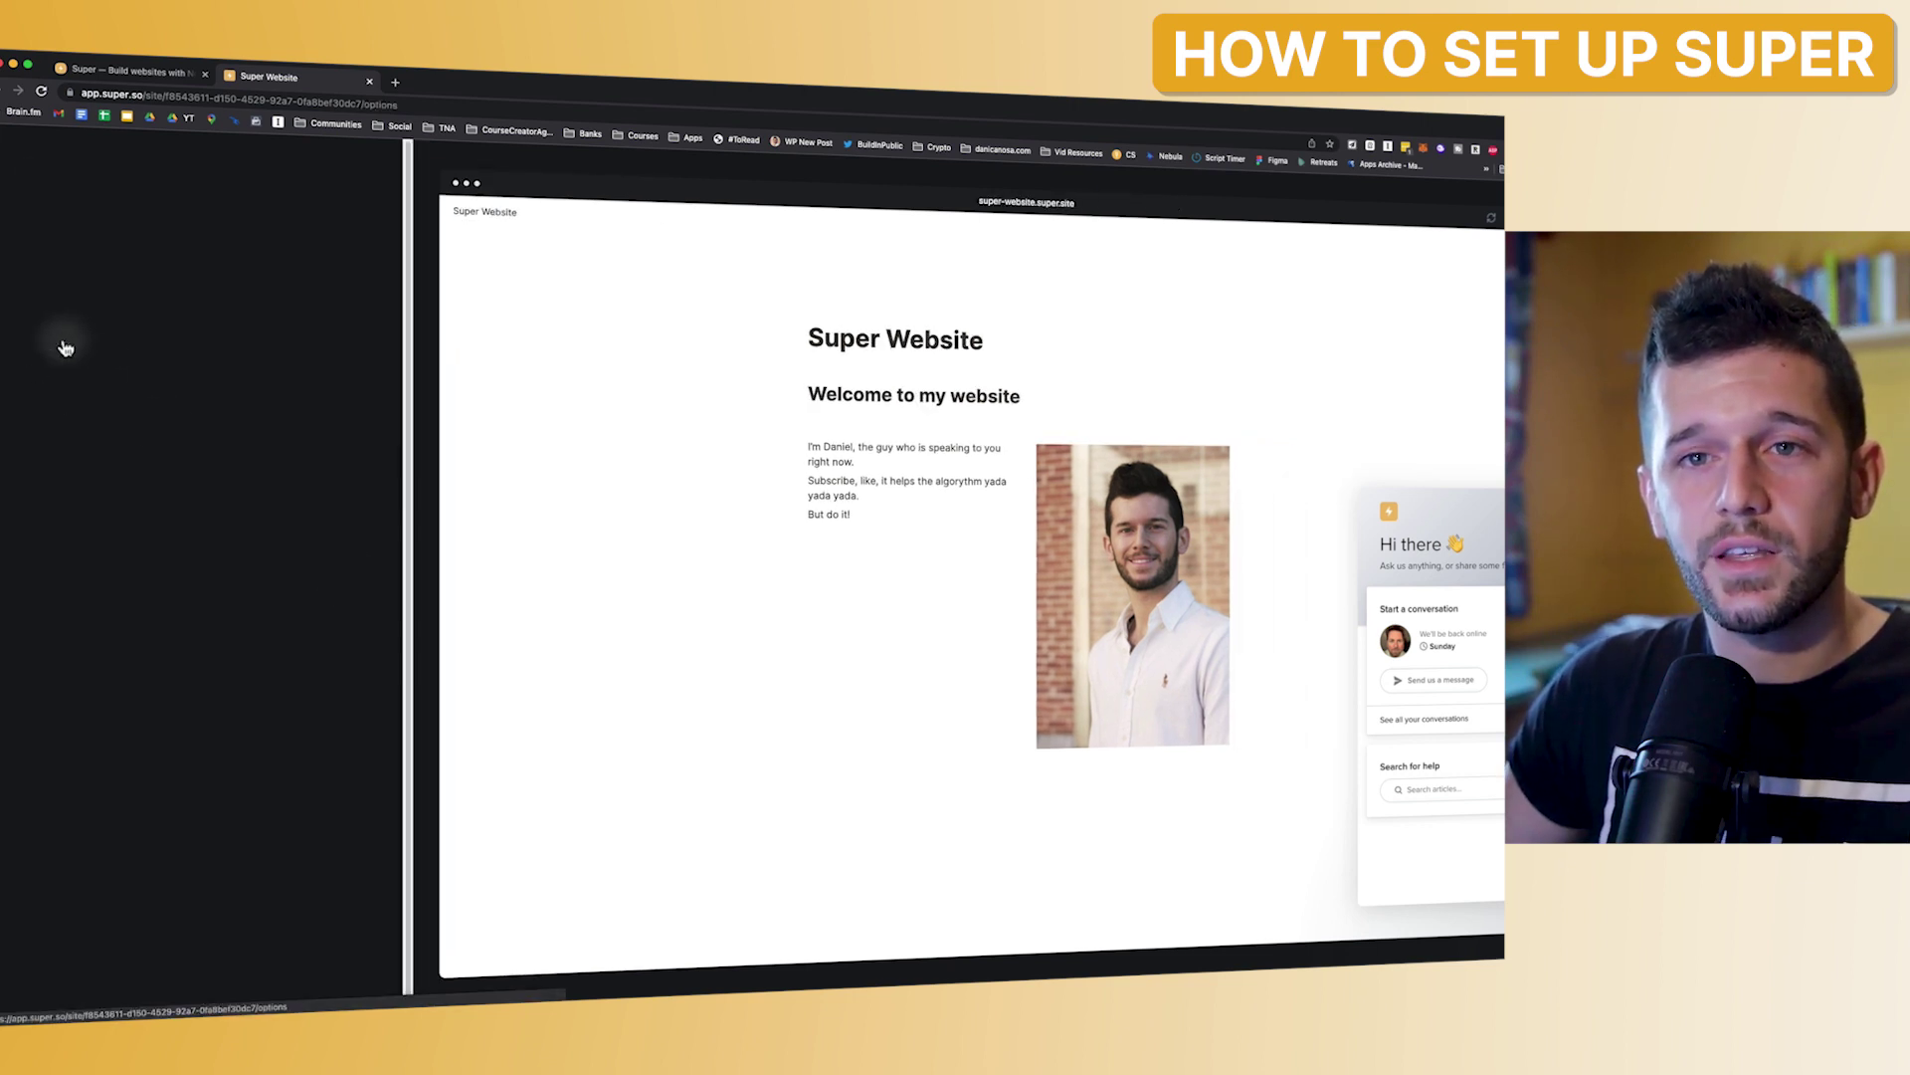
scroll(140, 375, down, 1)
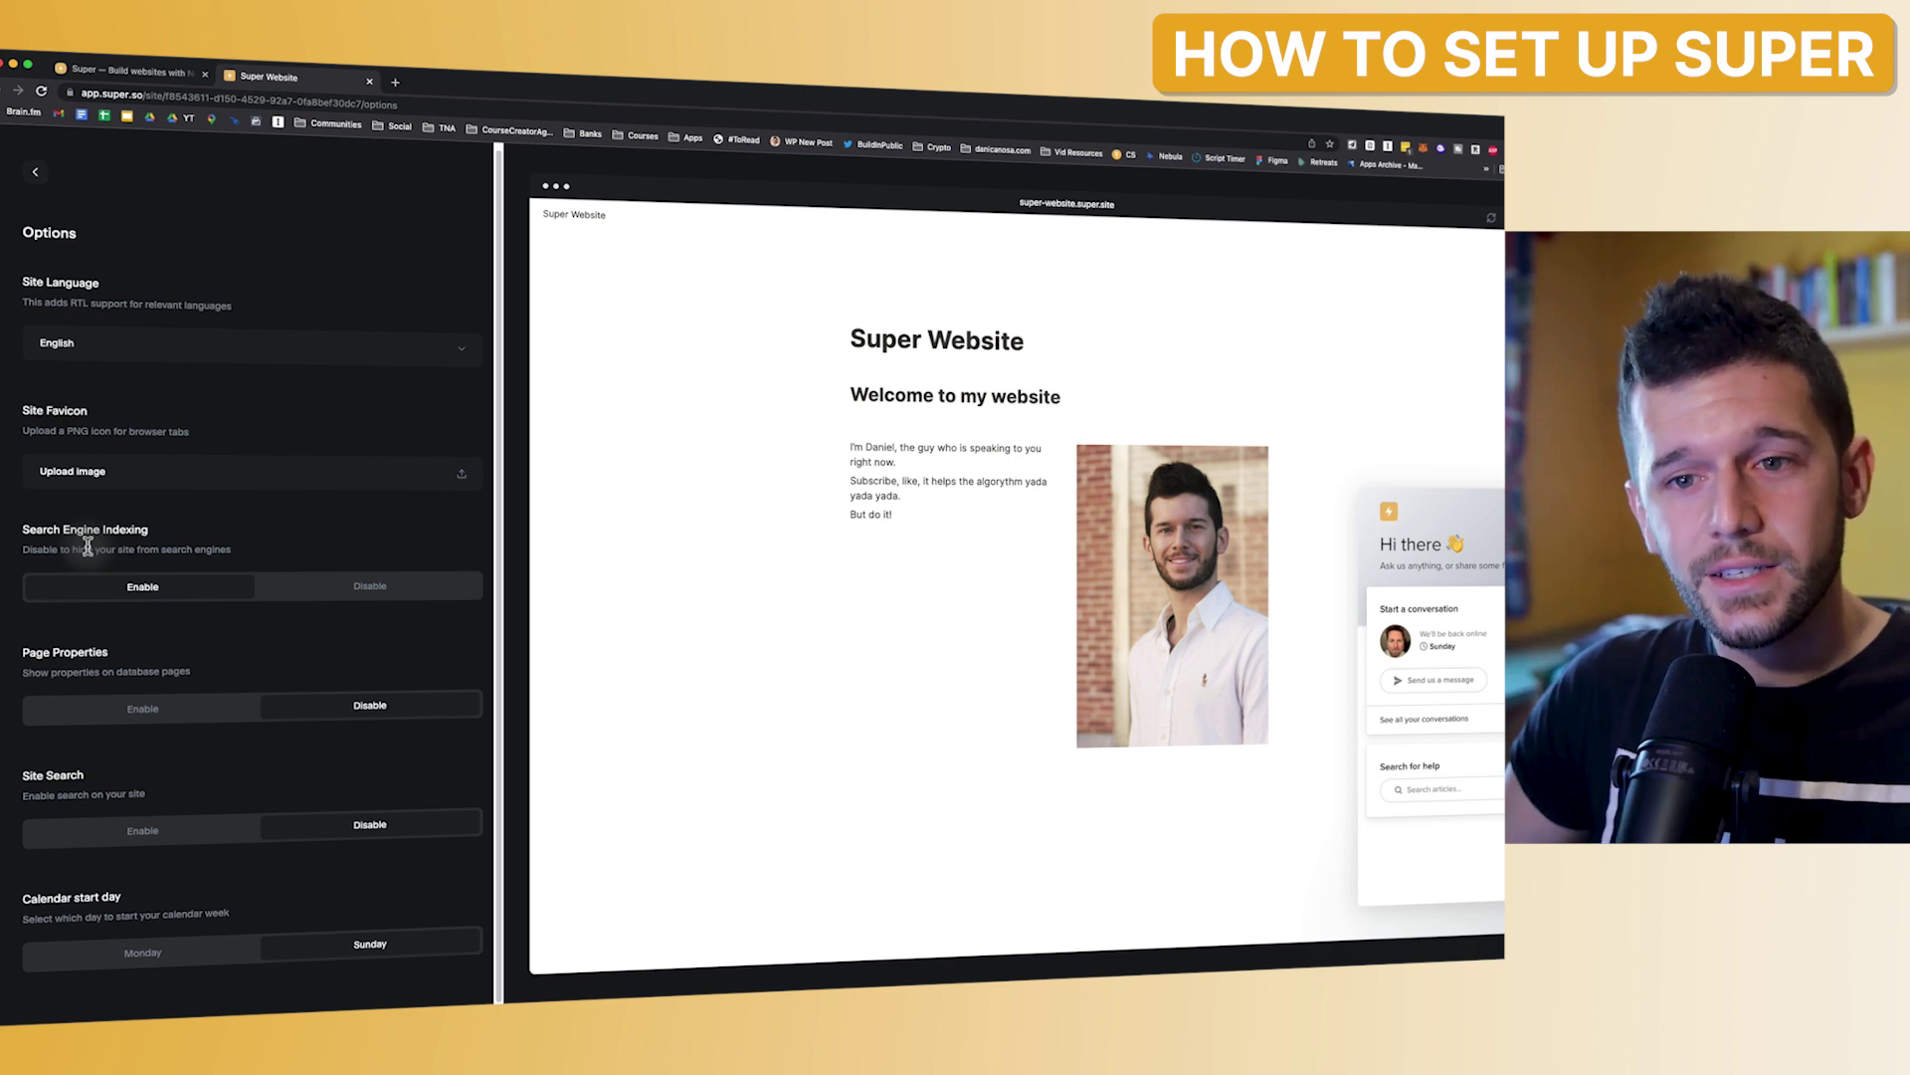
drag(244, 551, 137, 550)
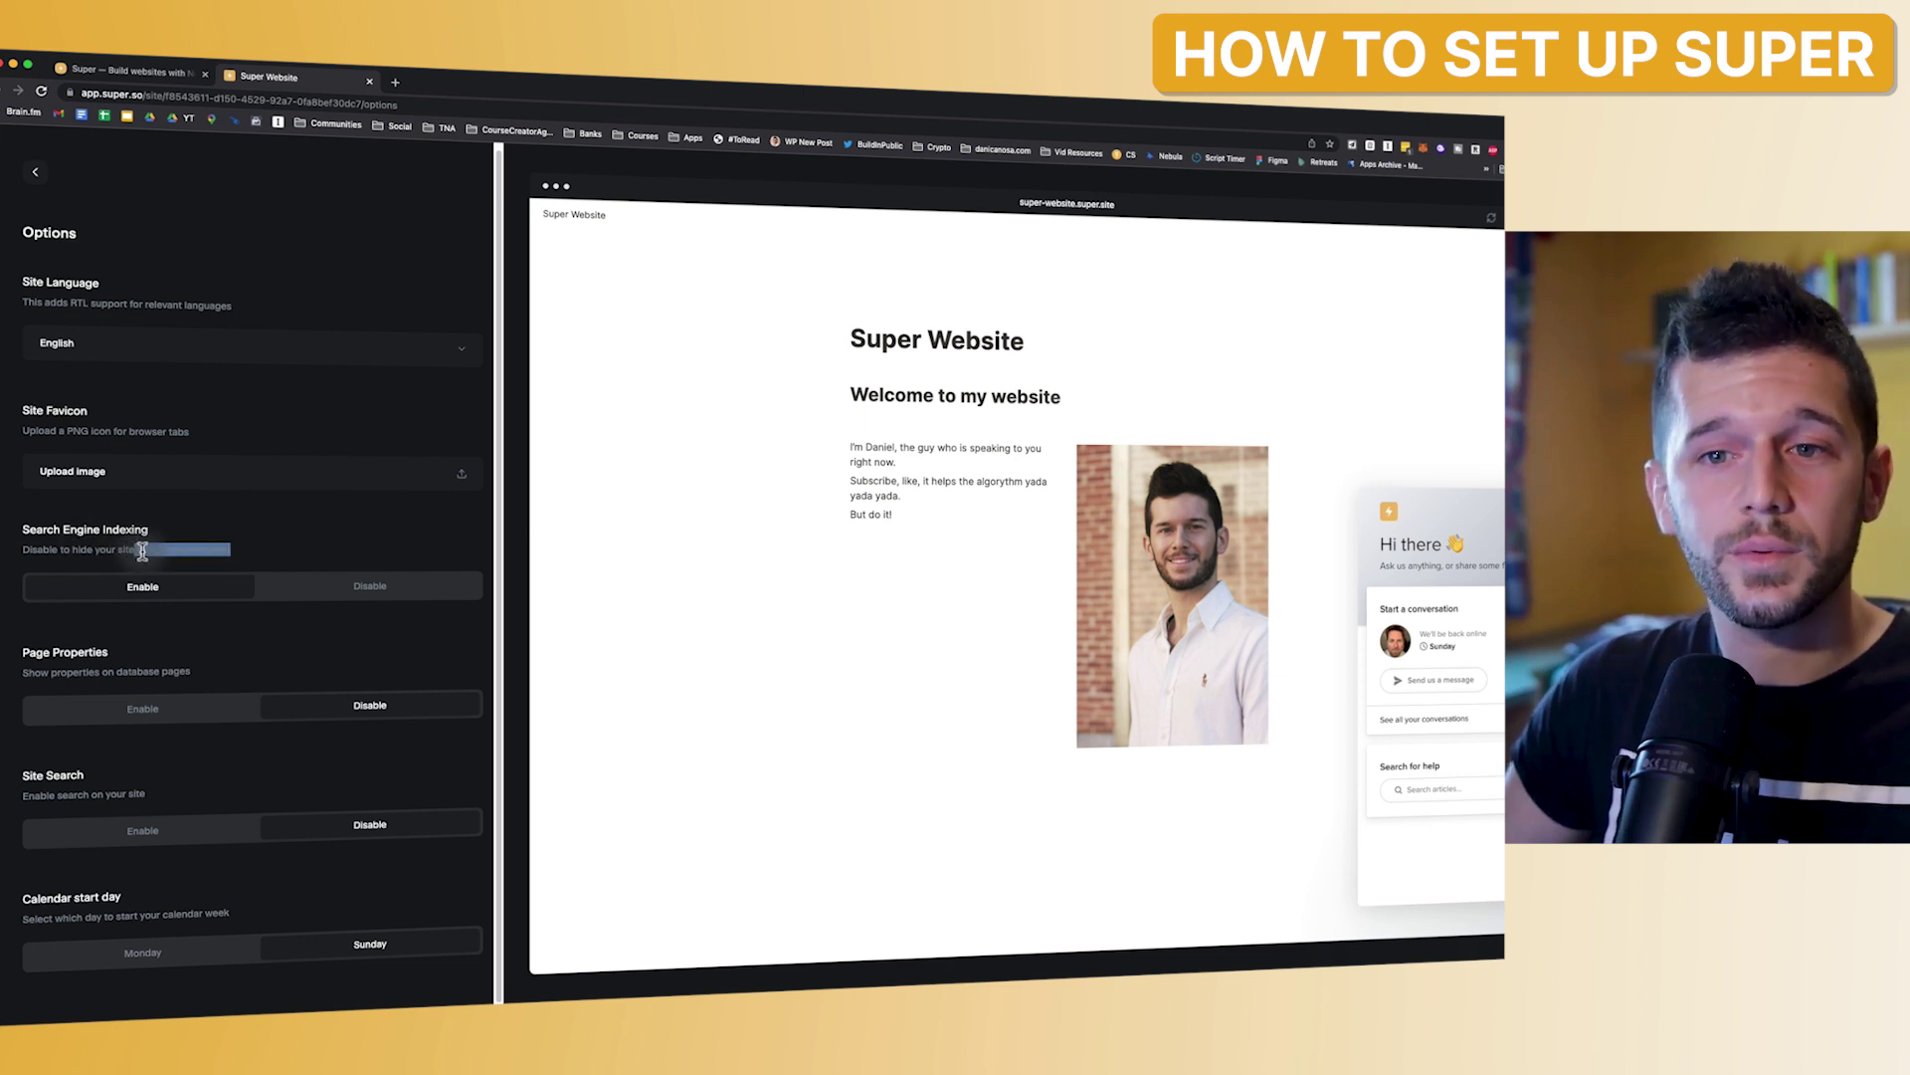
click(142, 550)
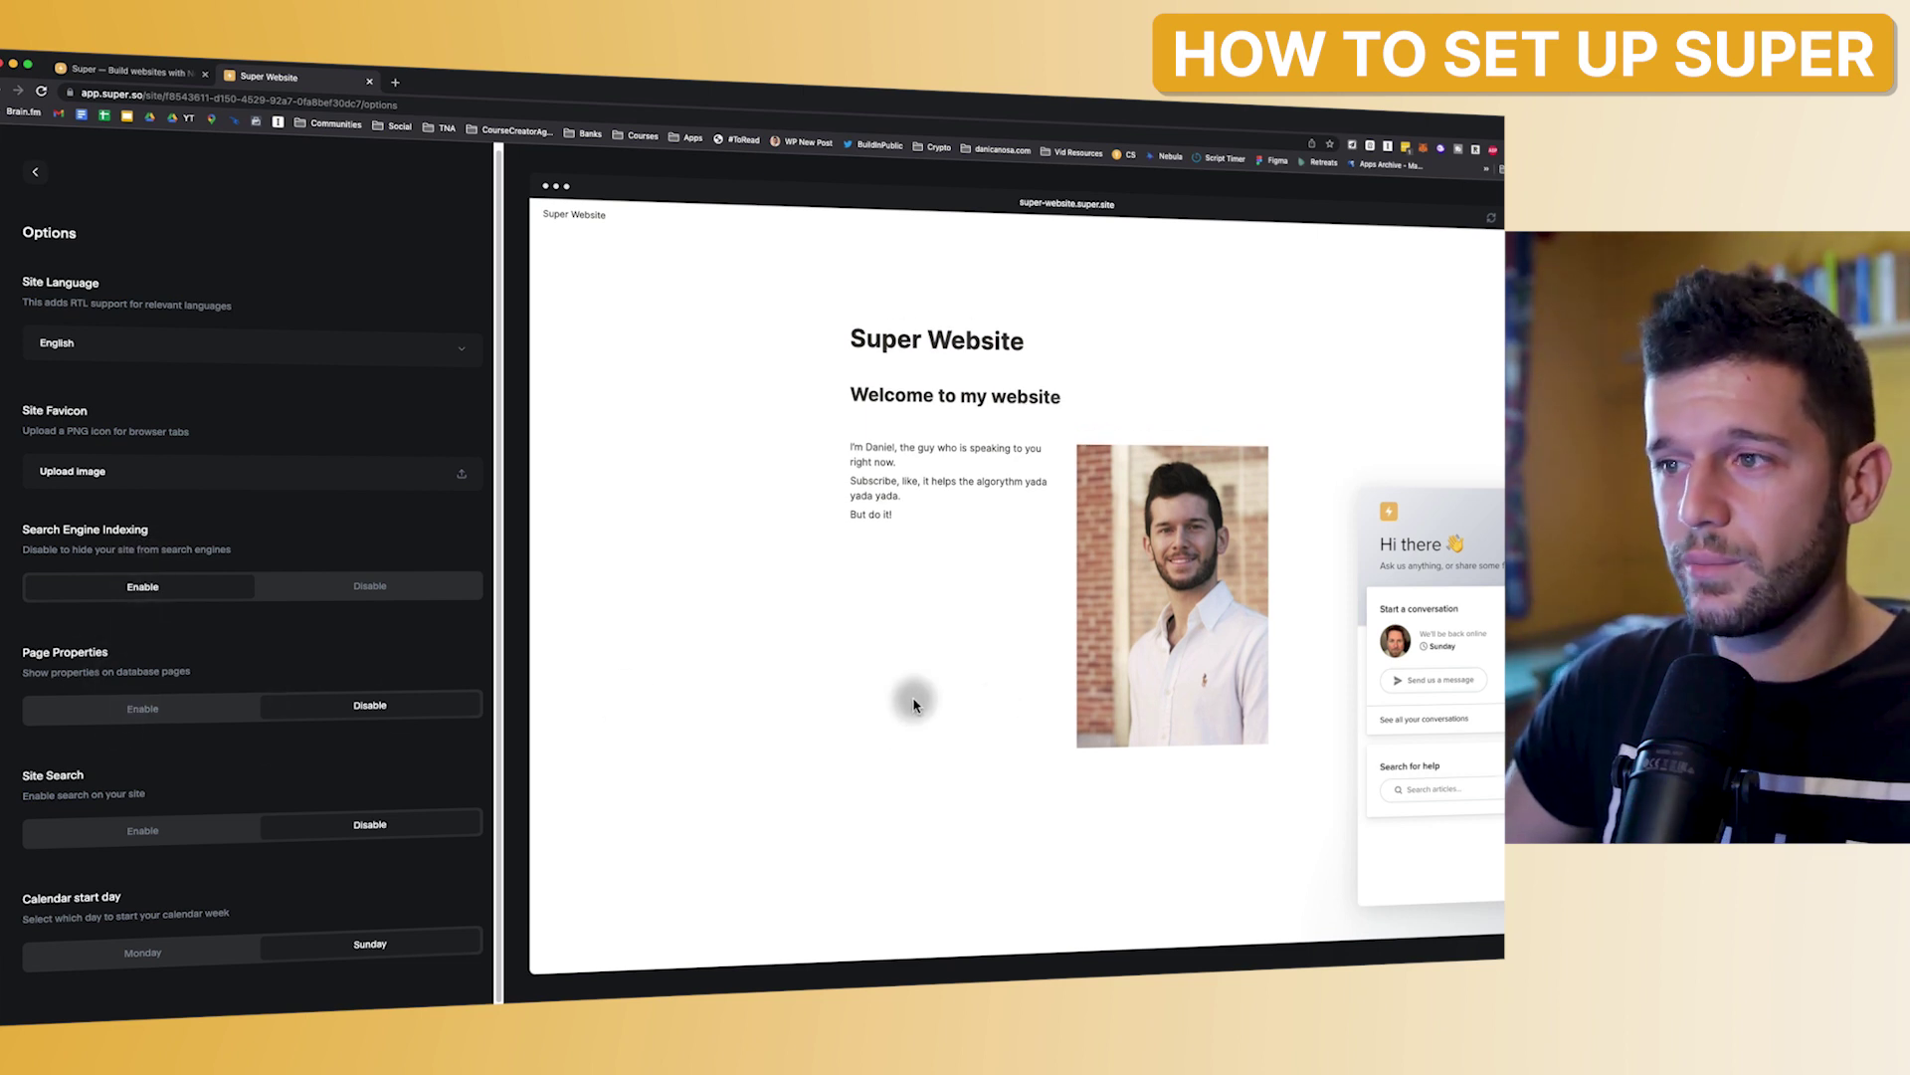
scroll(177, 664, up, 1)
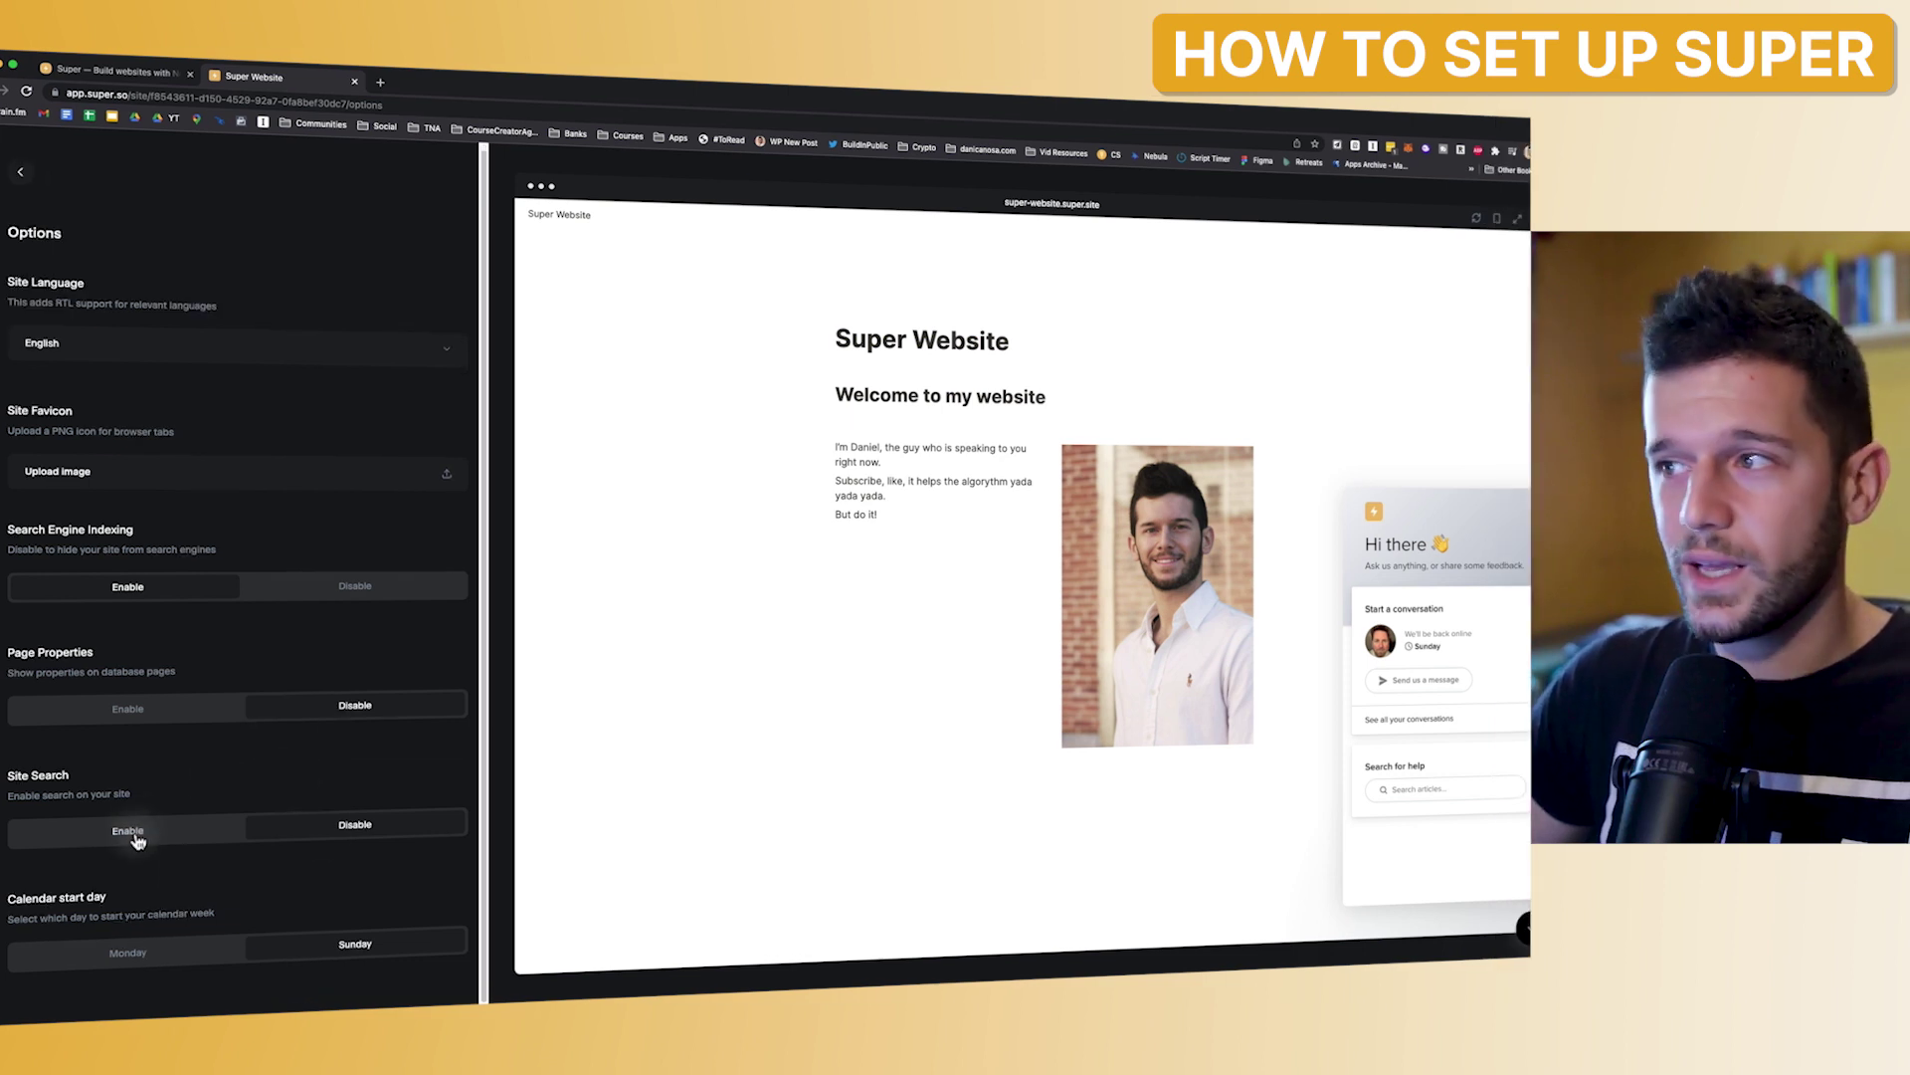
- Keep Site Search disabled, set the calendar start day to Monday, and save
click(135, 837)
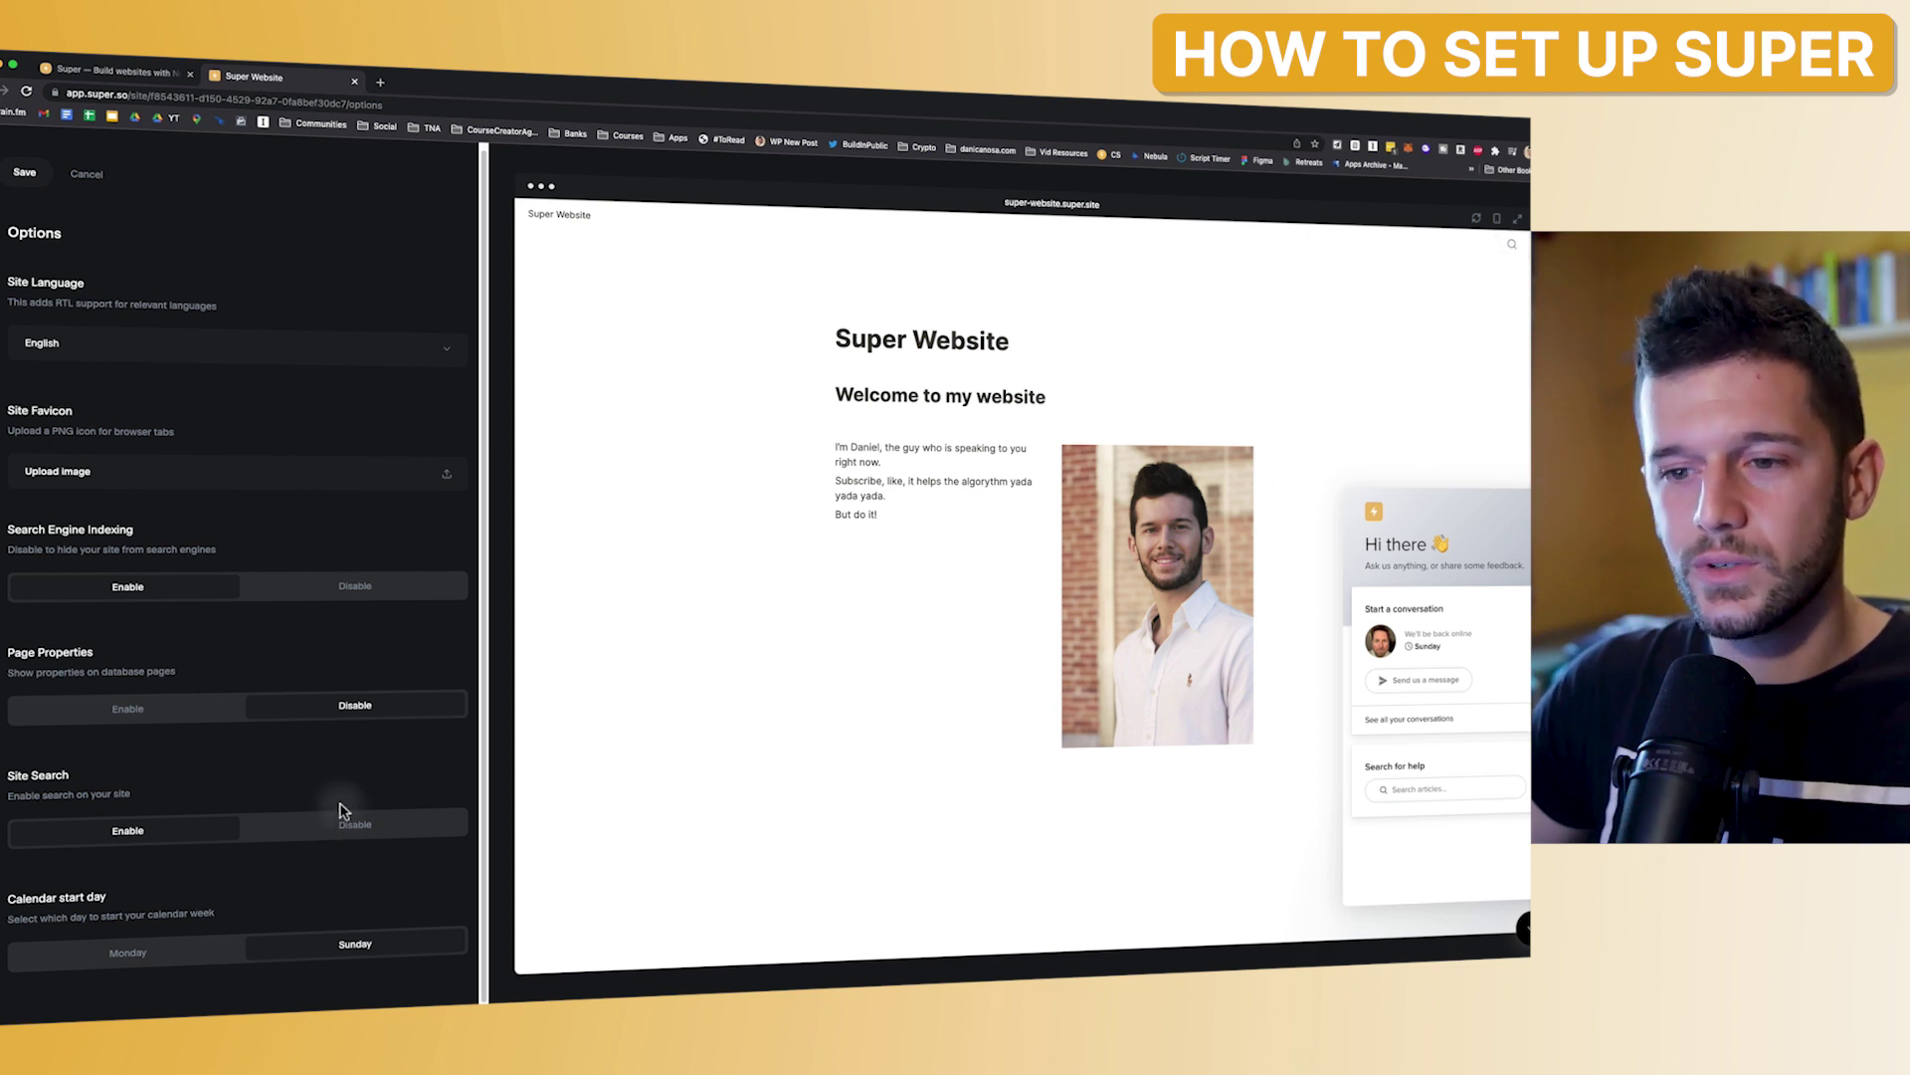
click(348, 828)
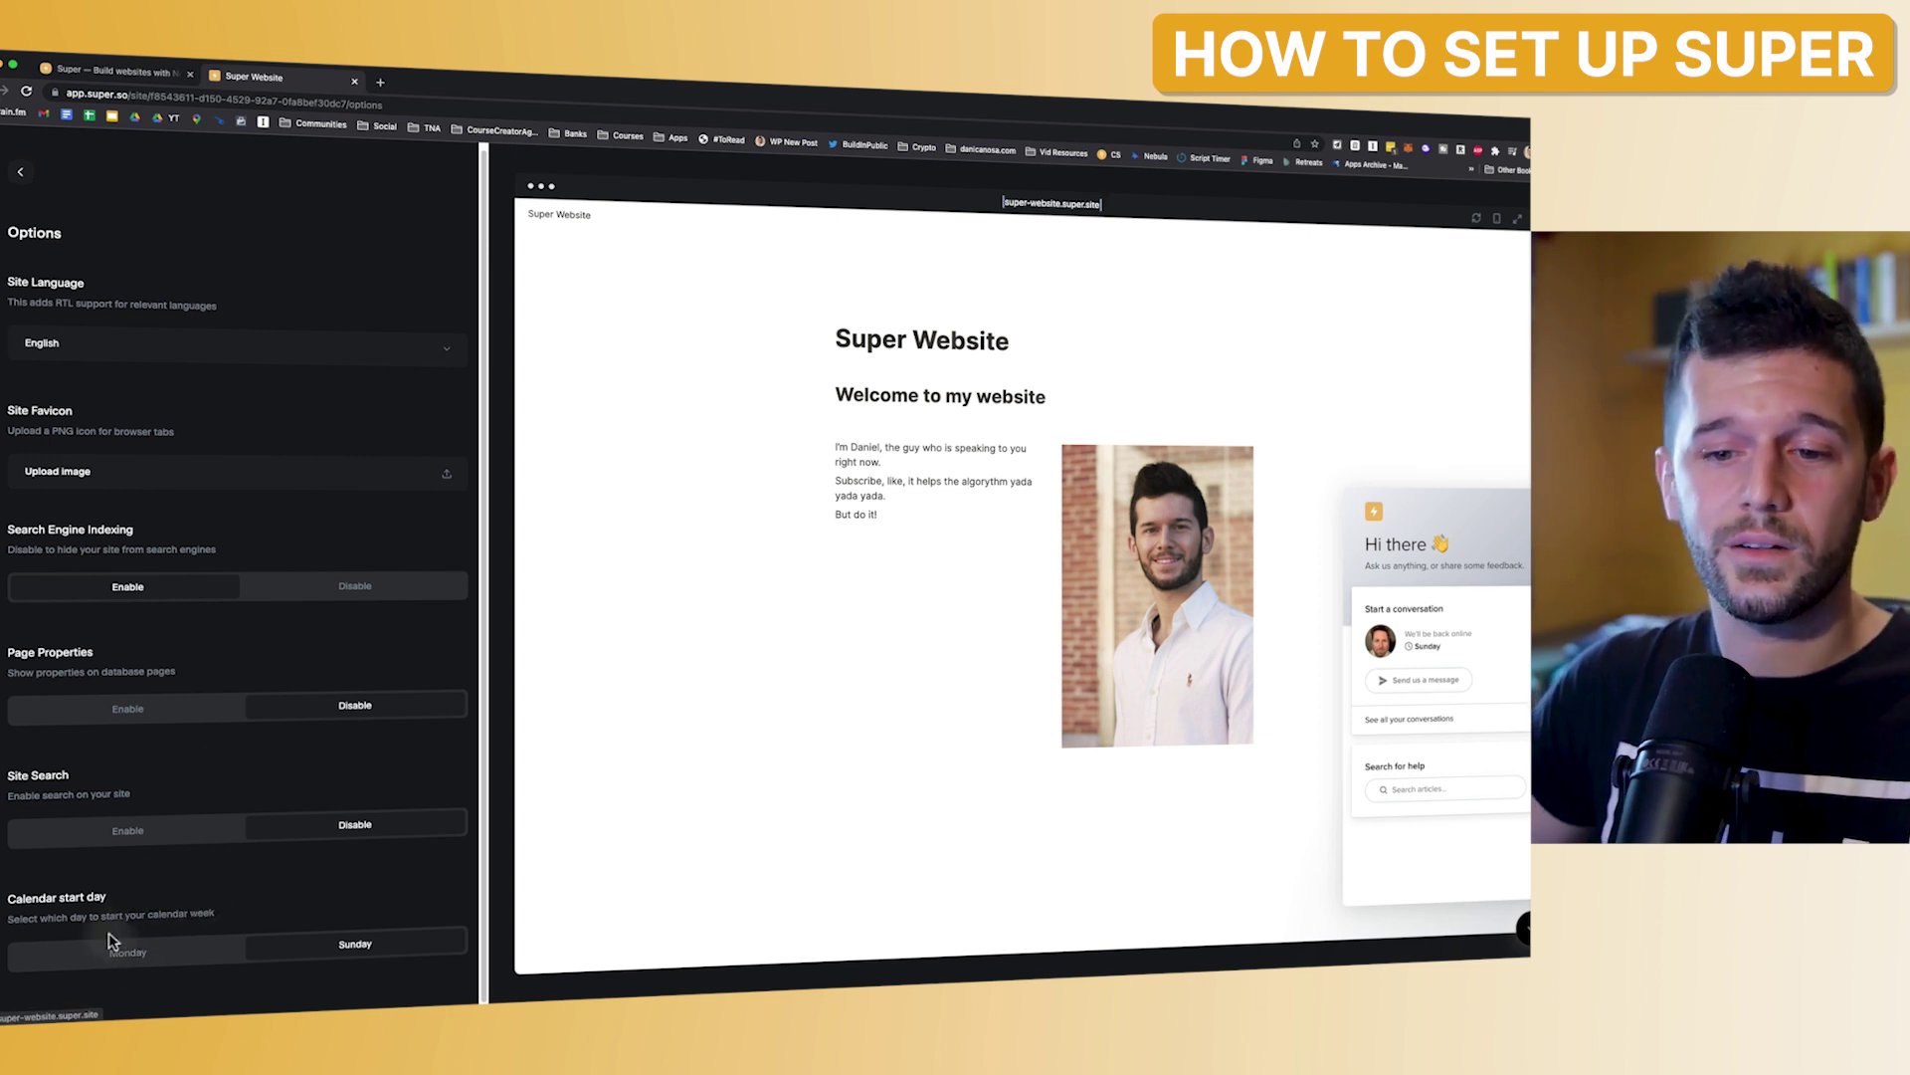
click(149, 958)
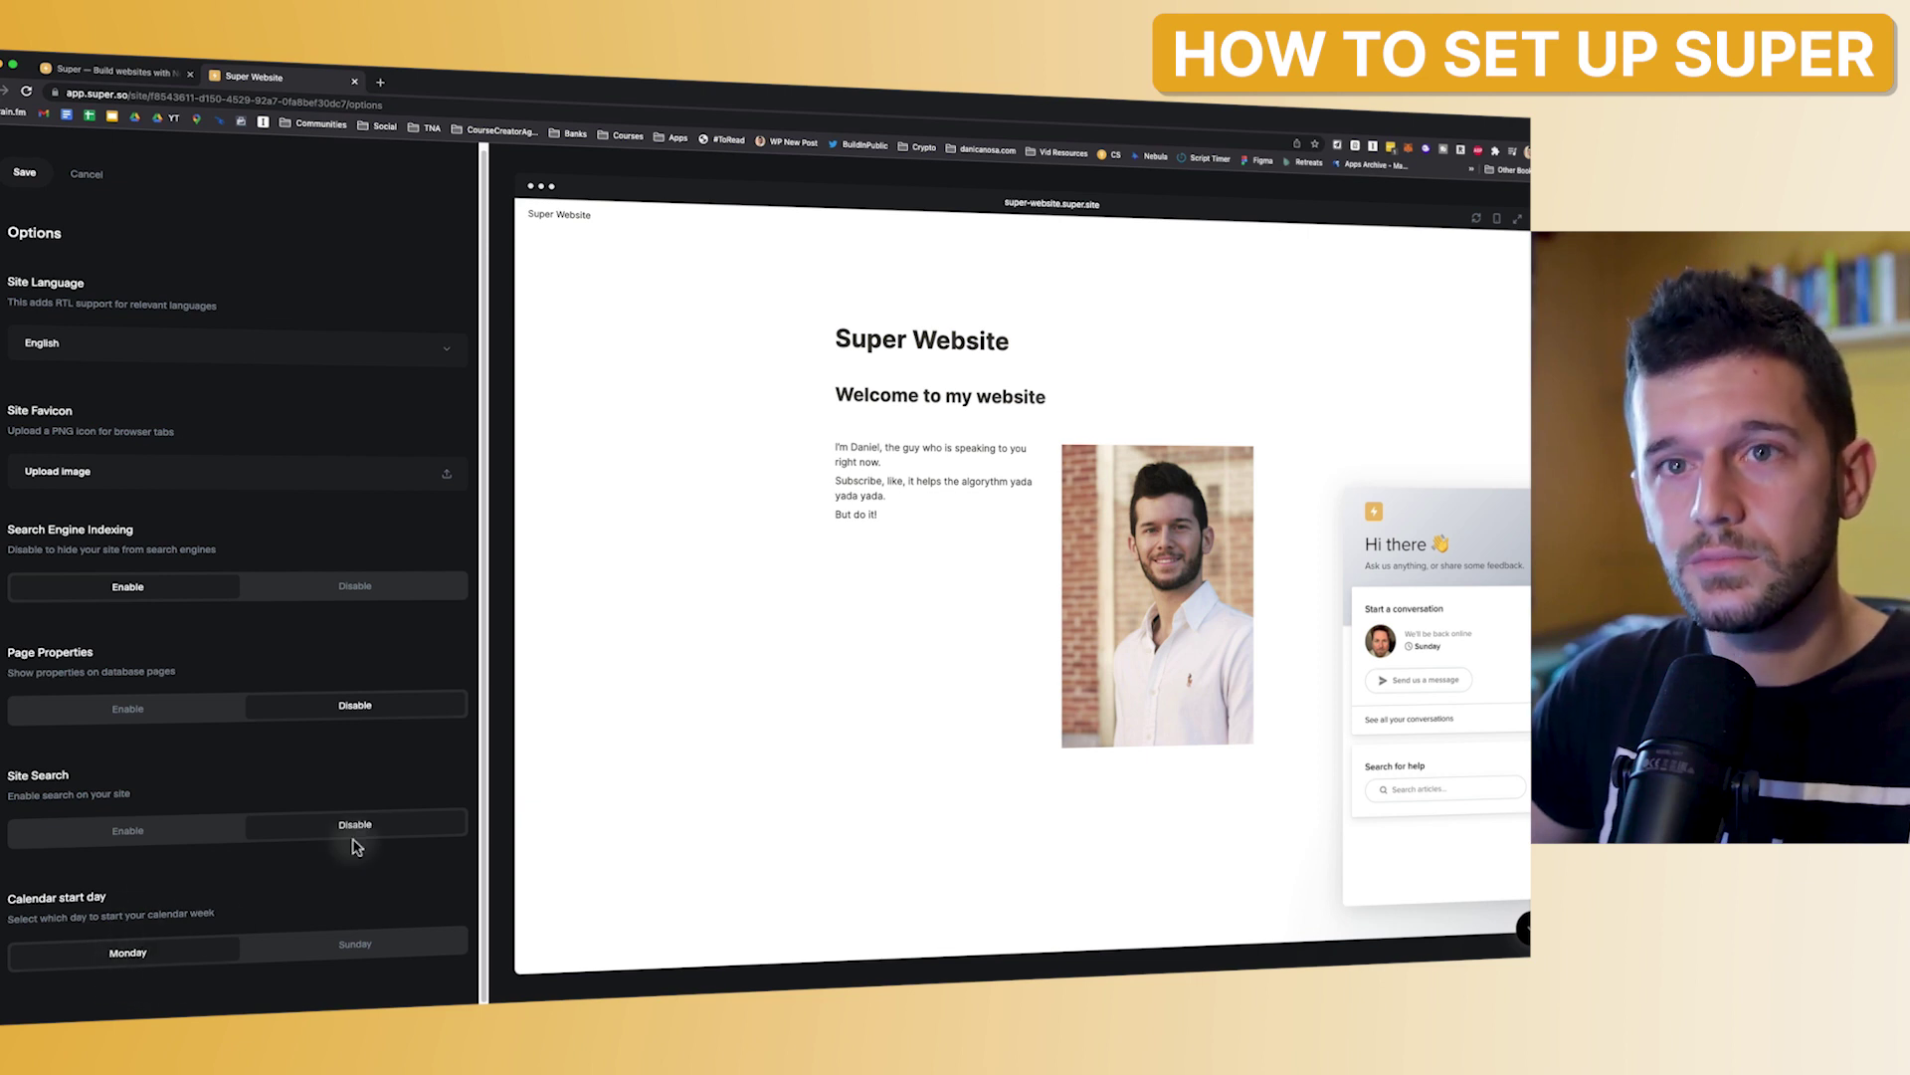
click(25, 173)
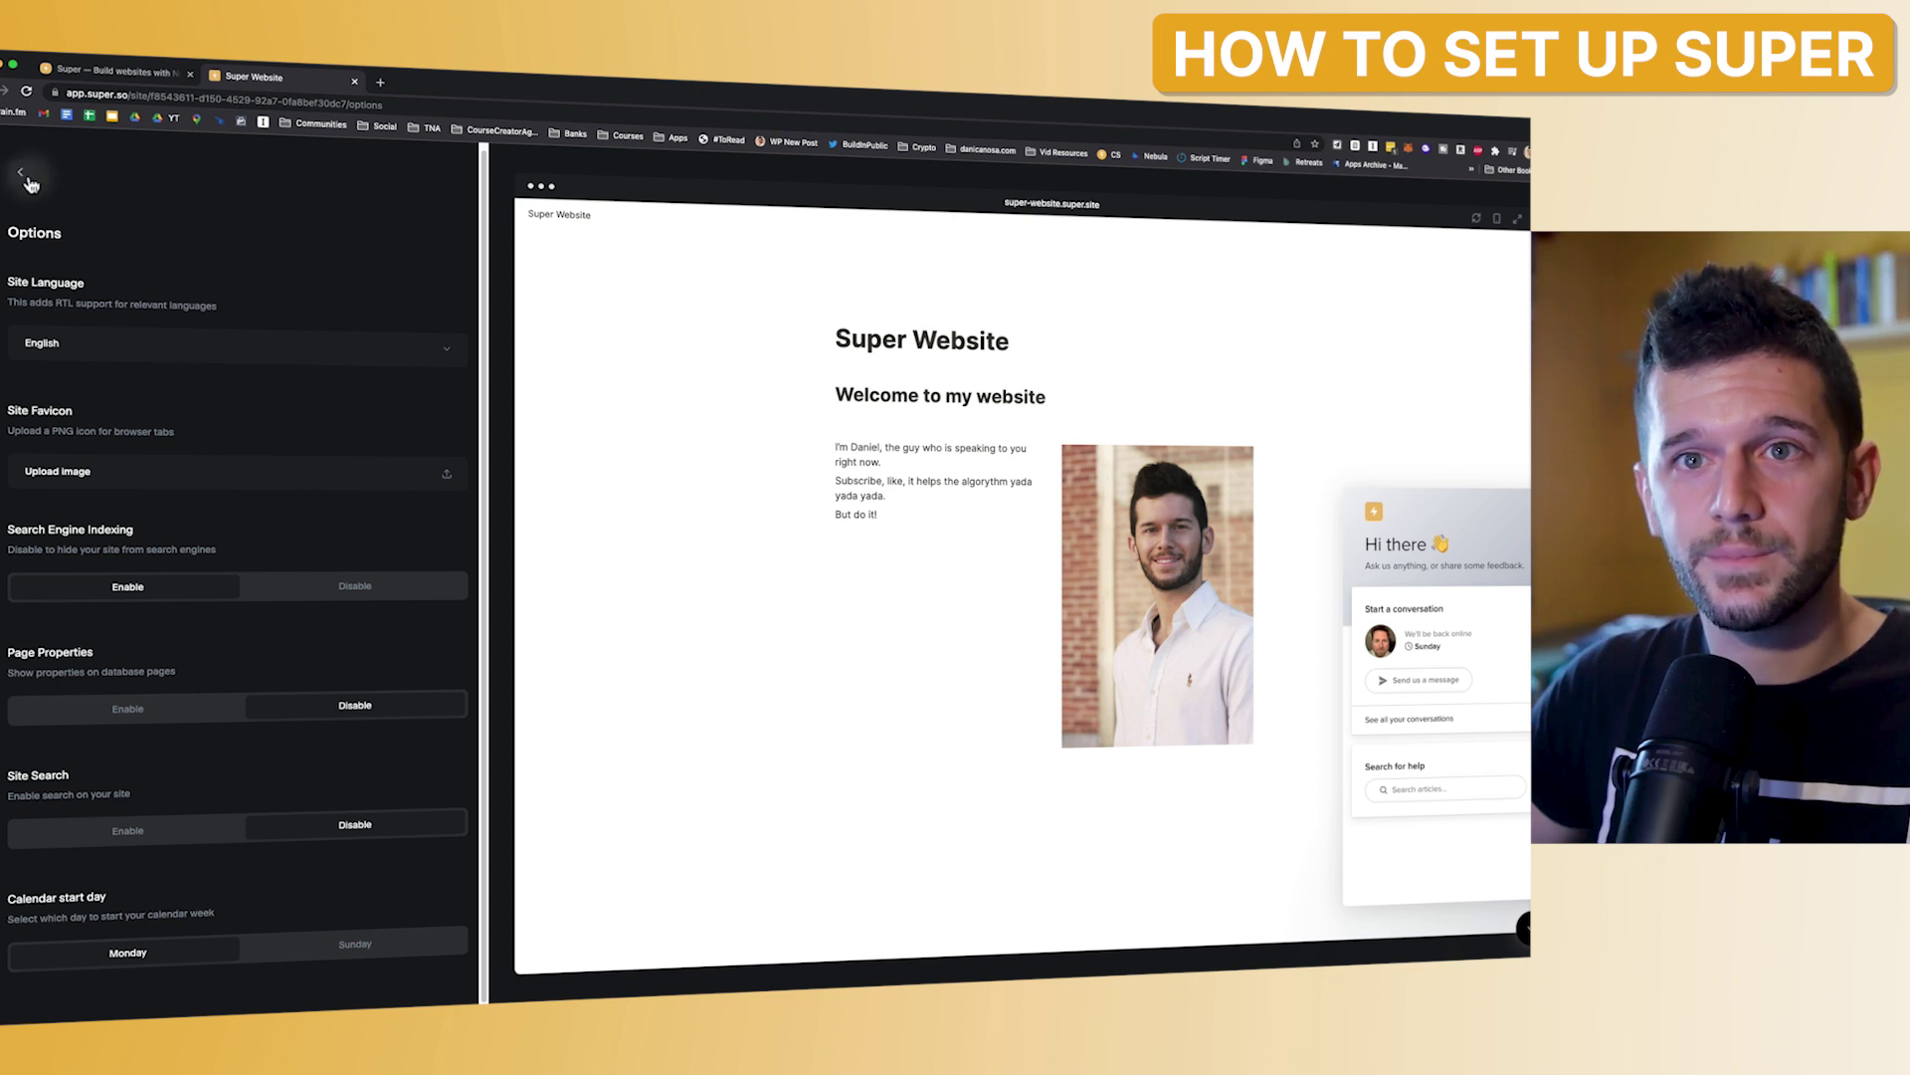
- Go to the Global site code settings and place the cursor in the empty Head editor
click(20, 172)
click(41, 383)
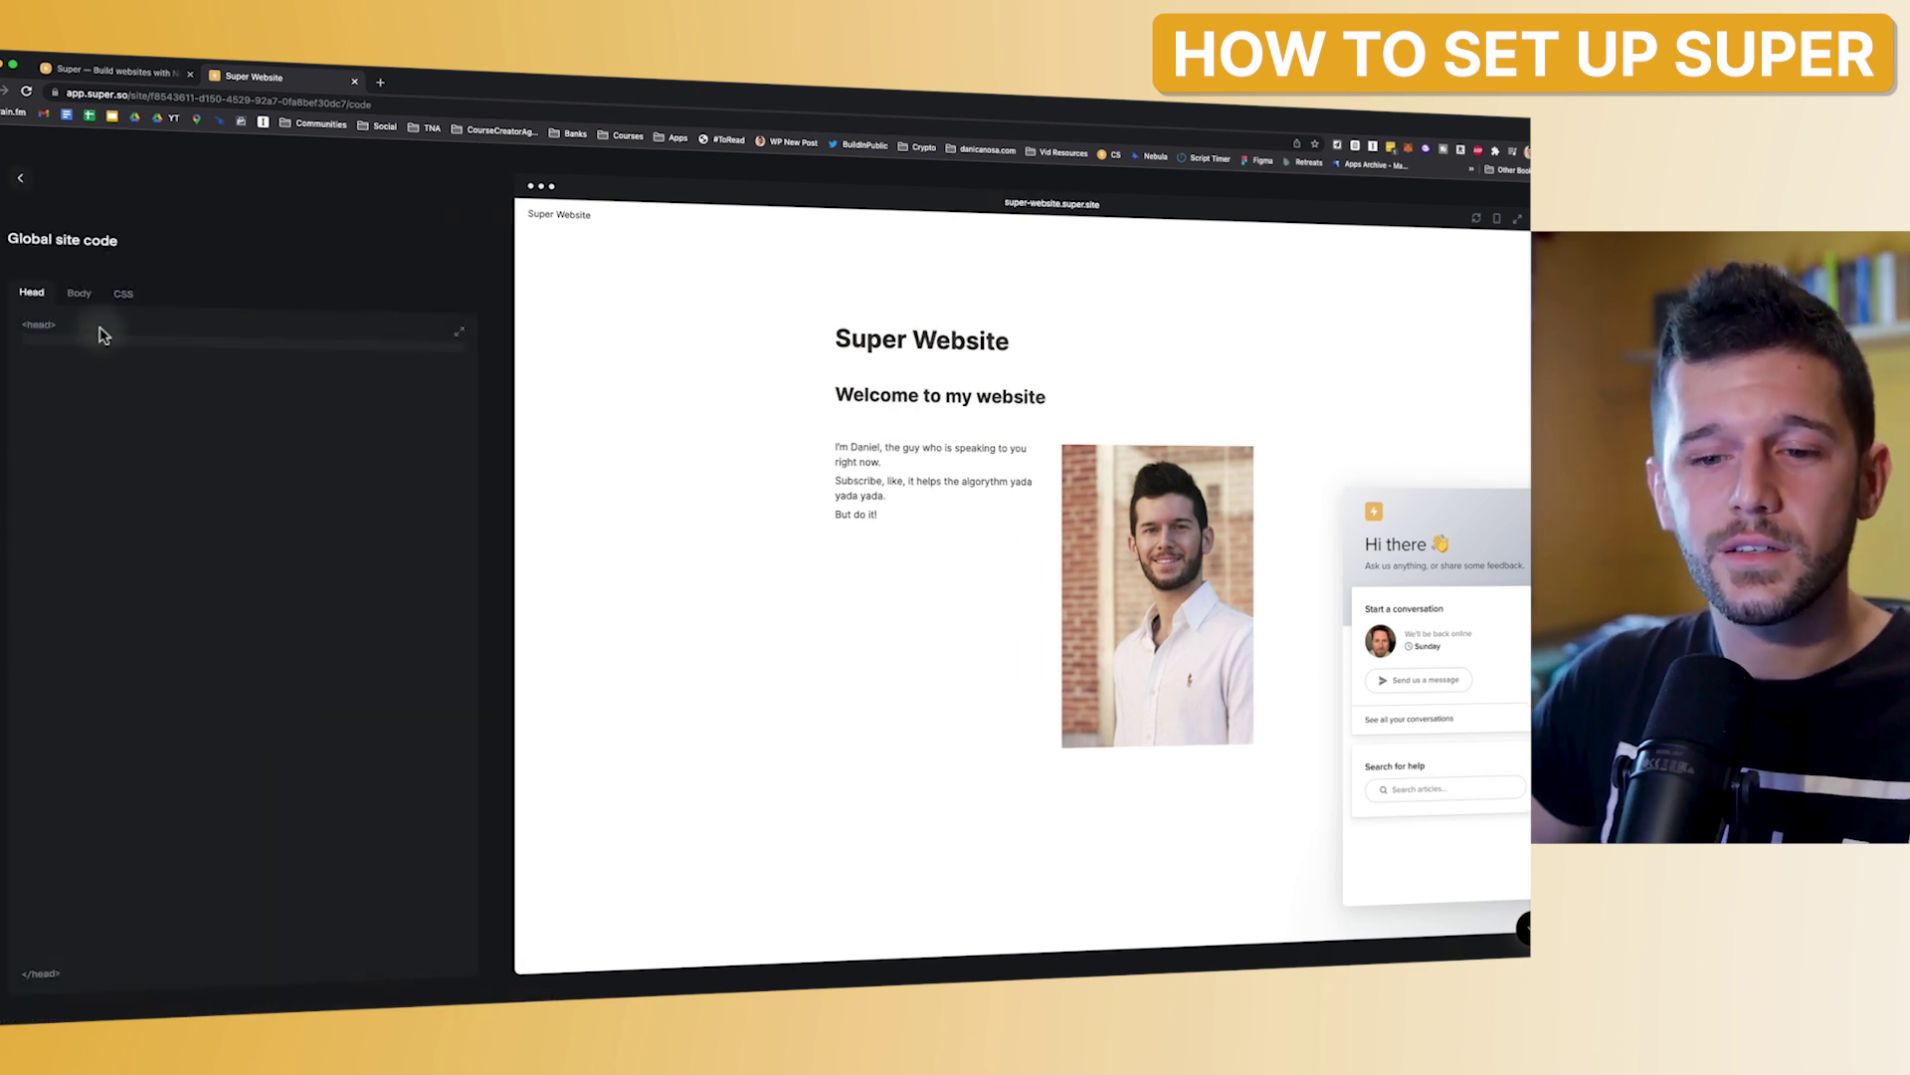
click(102, 337)
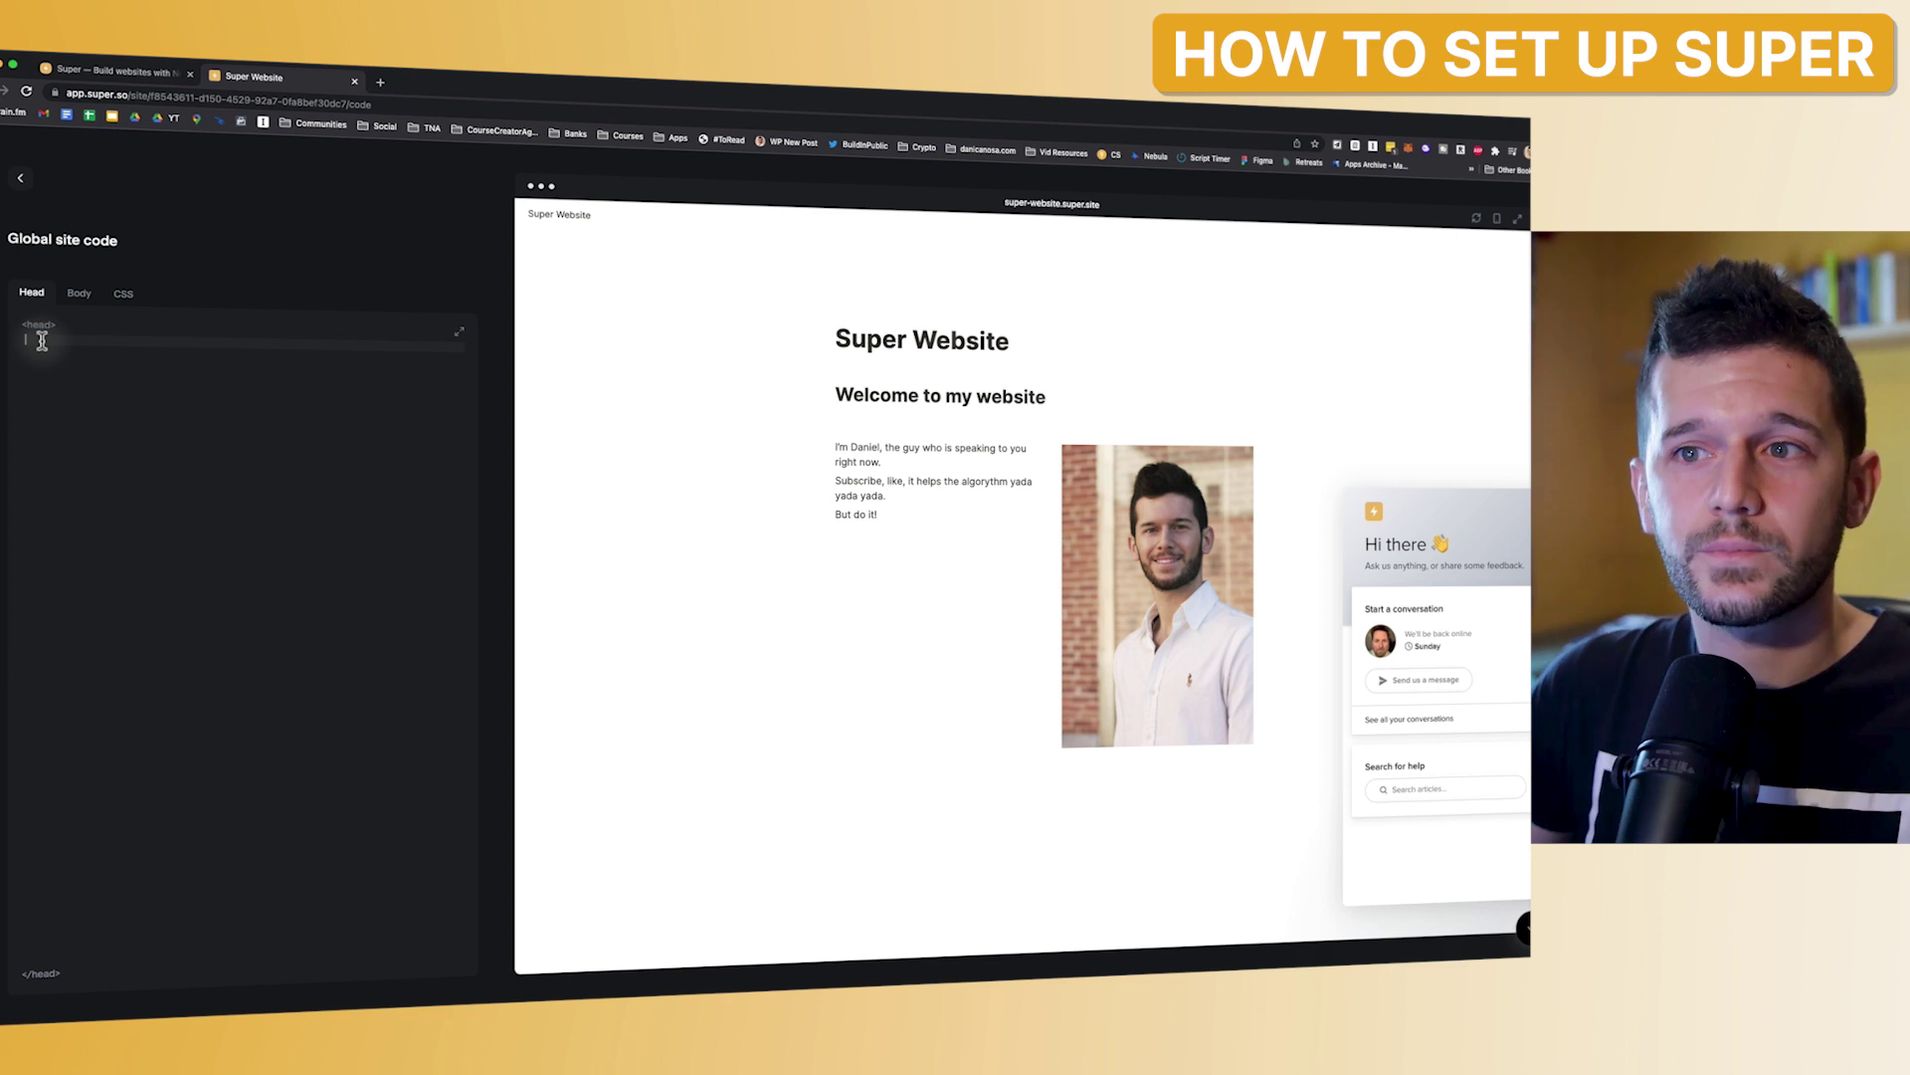
- Preview Dark Mode and Neutral, then apply and save the Blackout colour theme
click(20, 178)
click(34, 414)
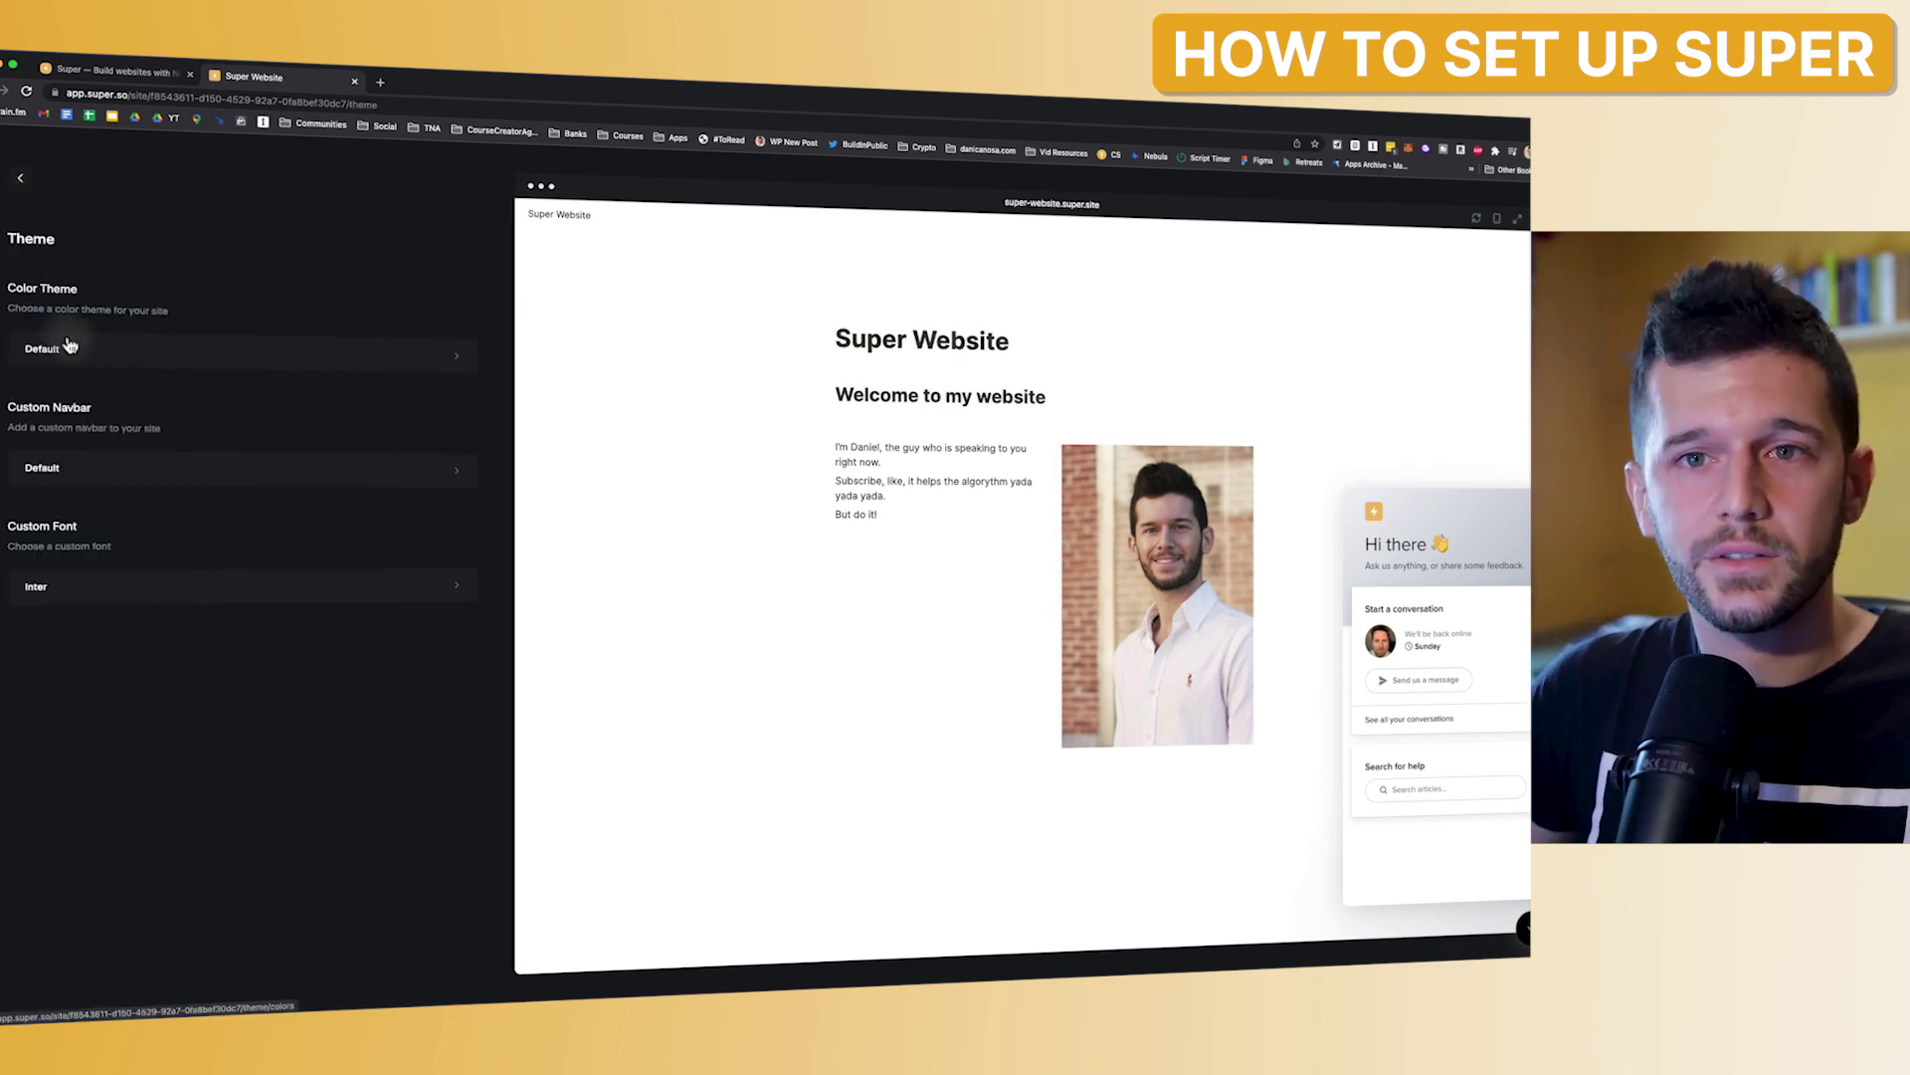
click(98, 358)
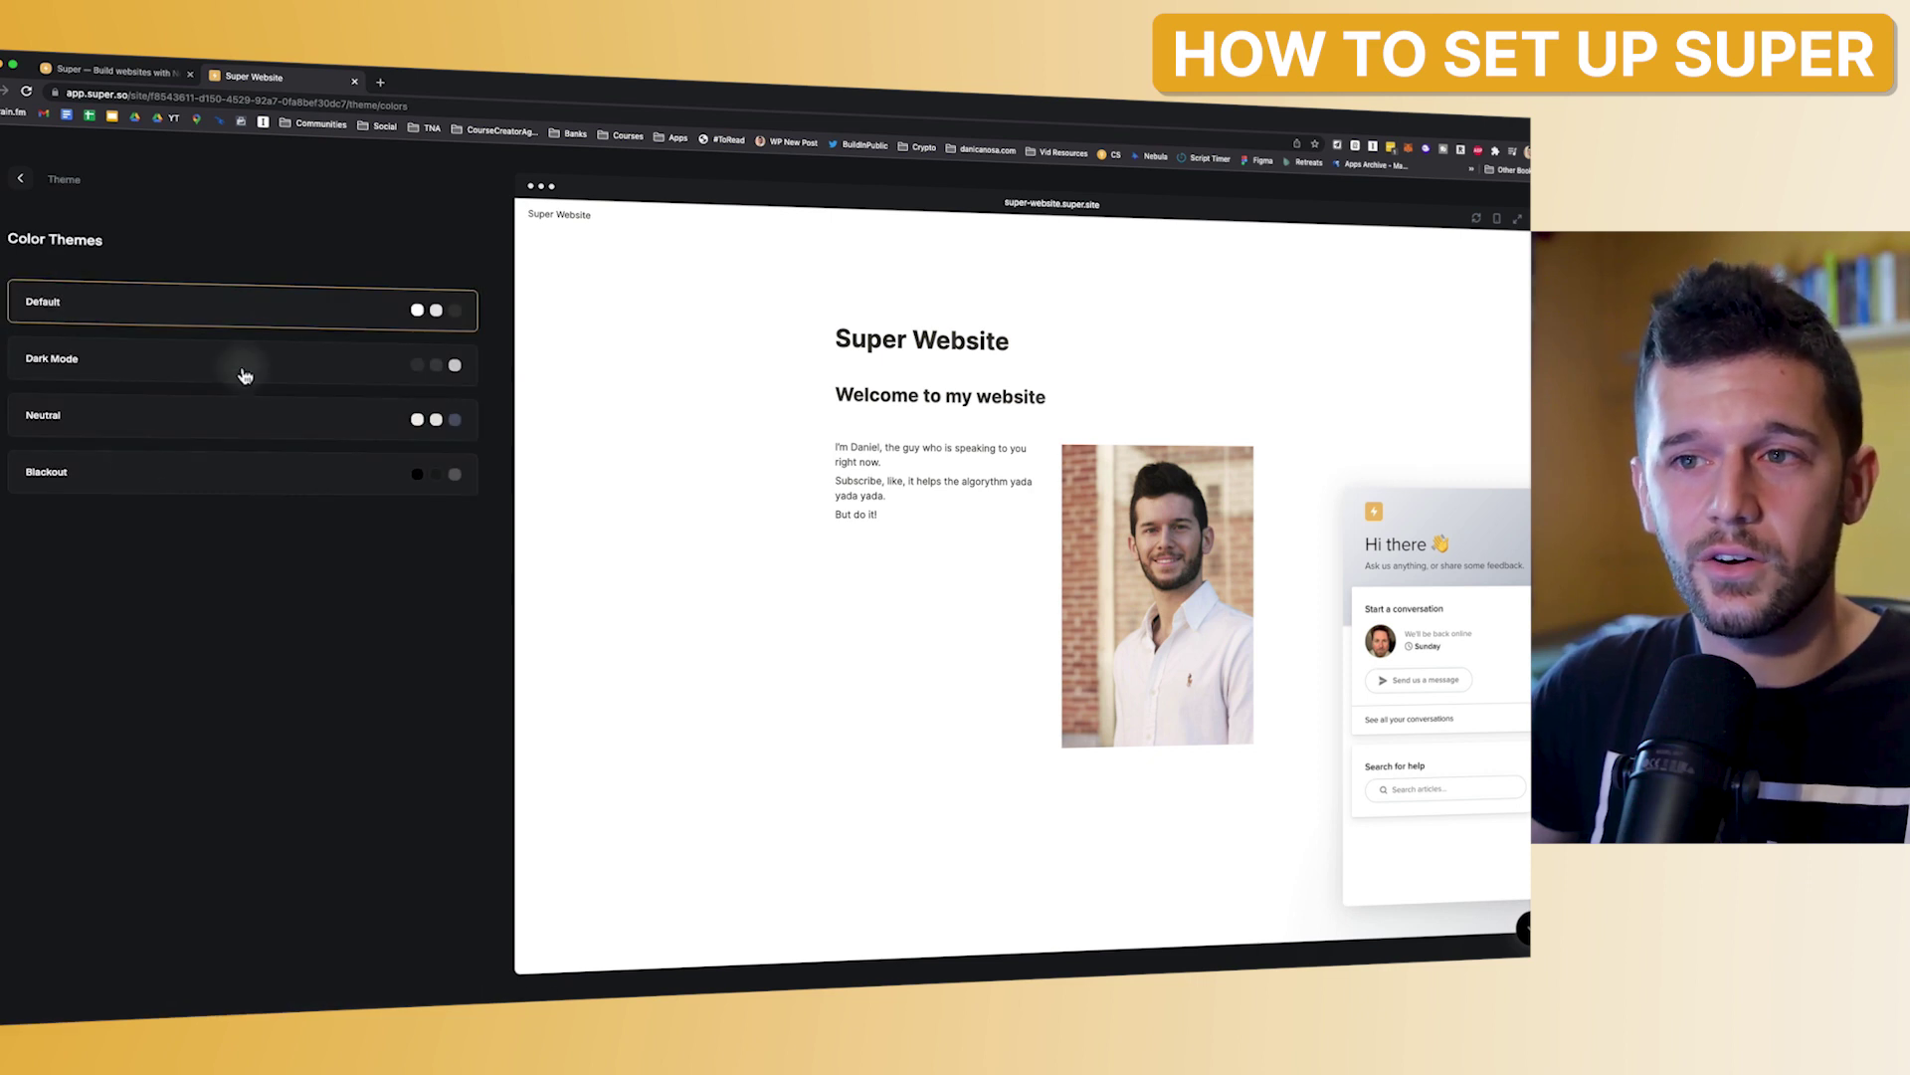
click(248, 364)
click(266, 427)
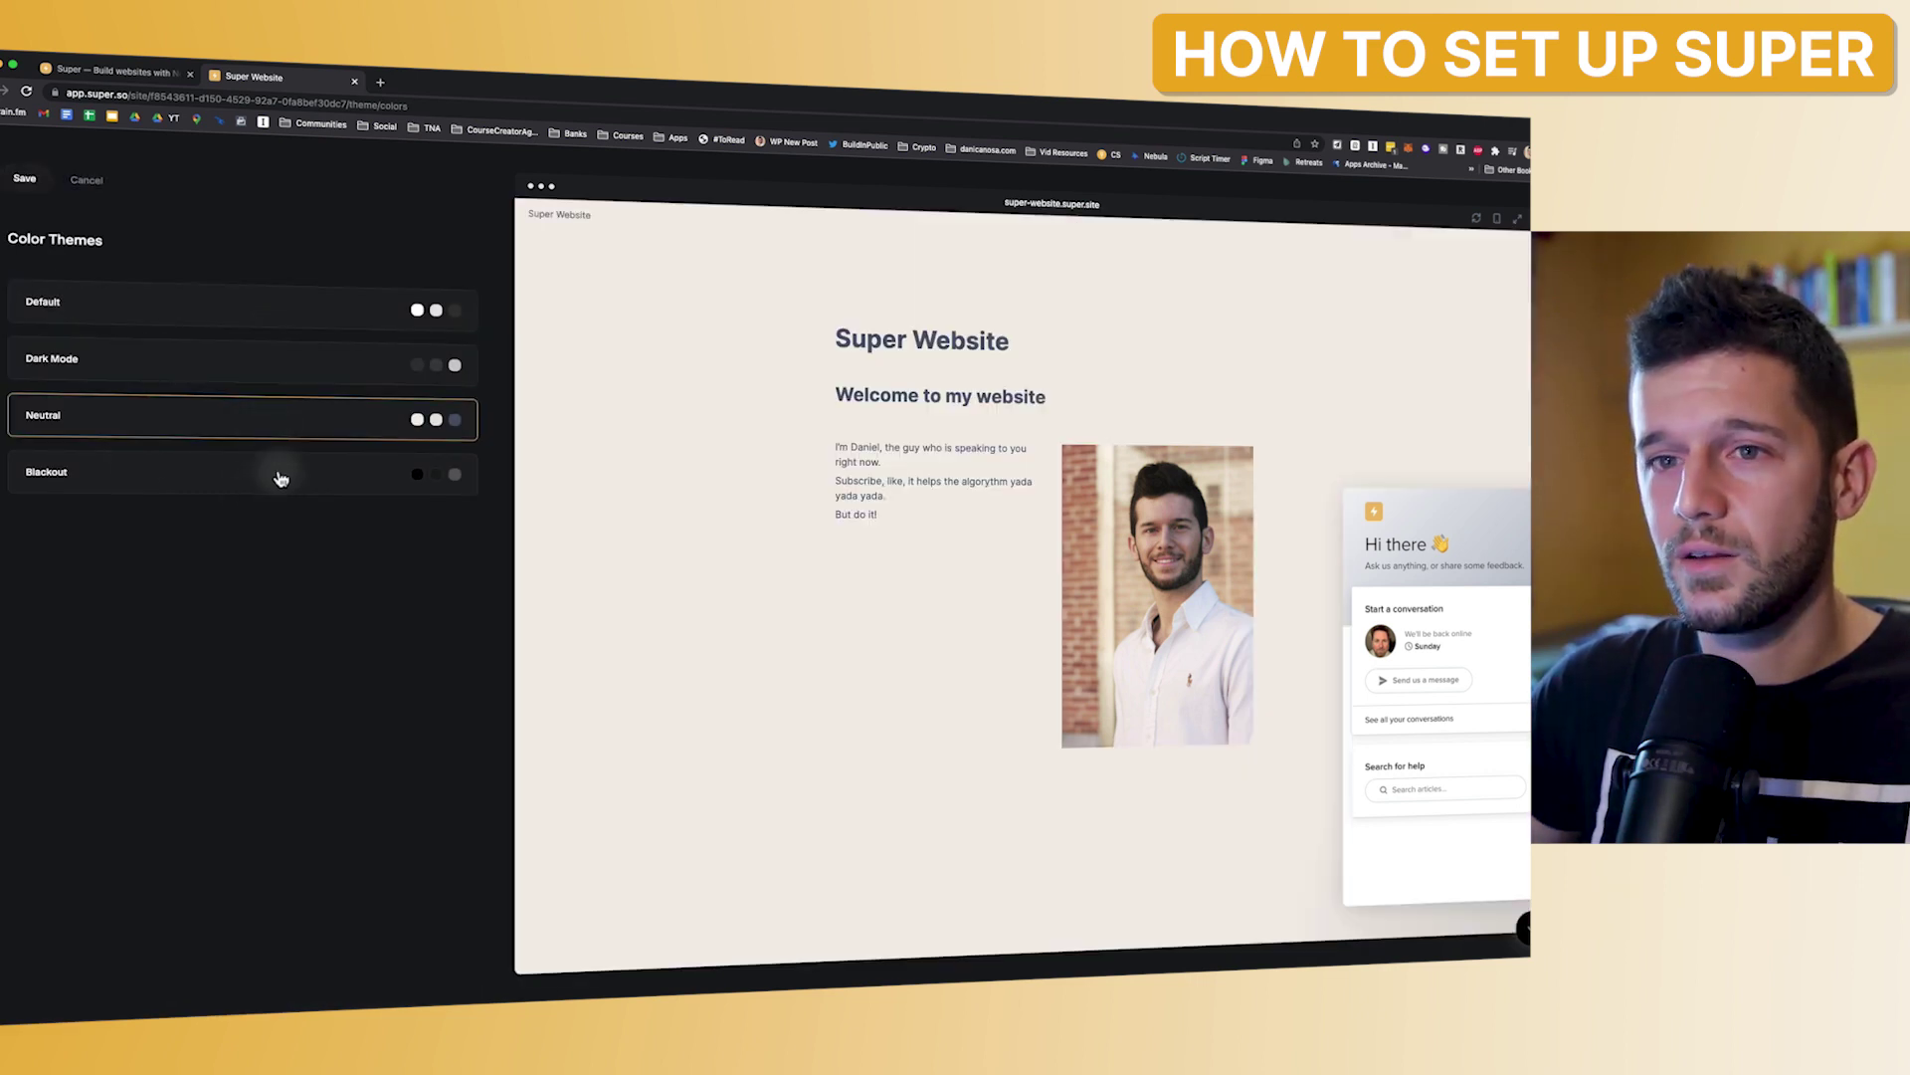
click(266, 480)
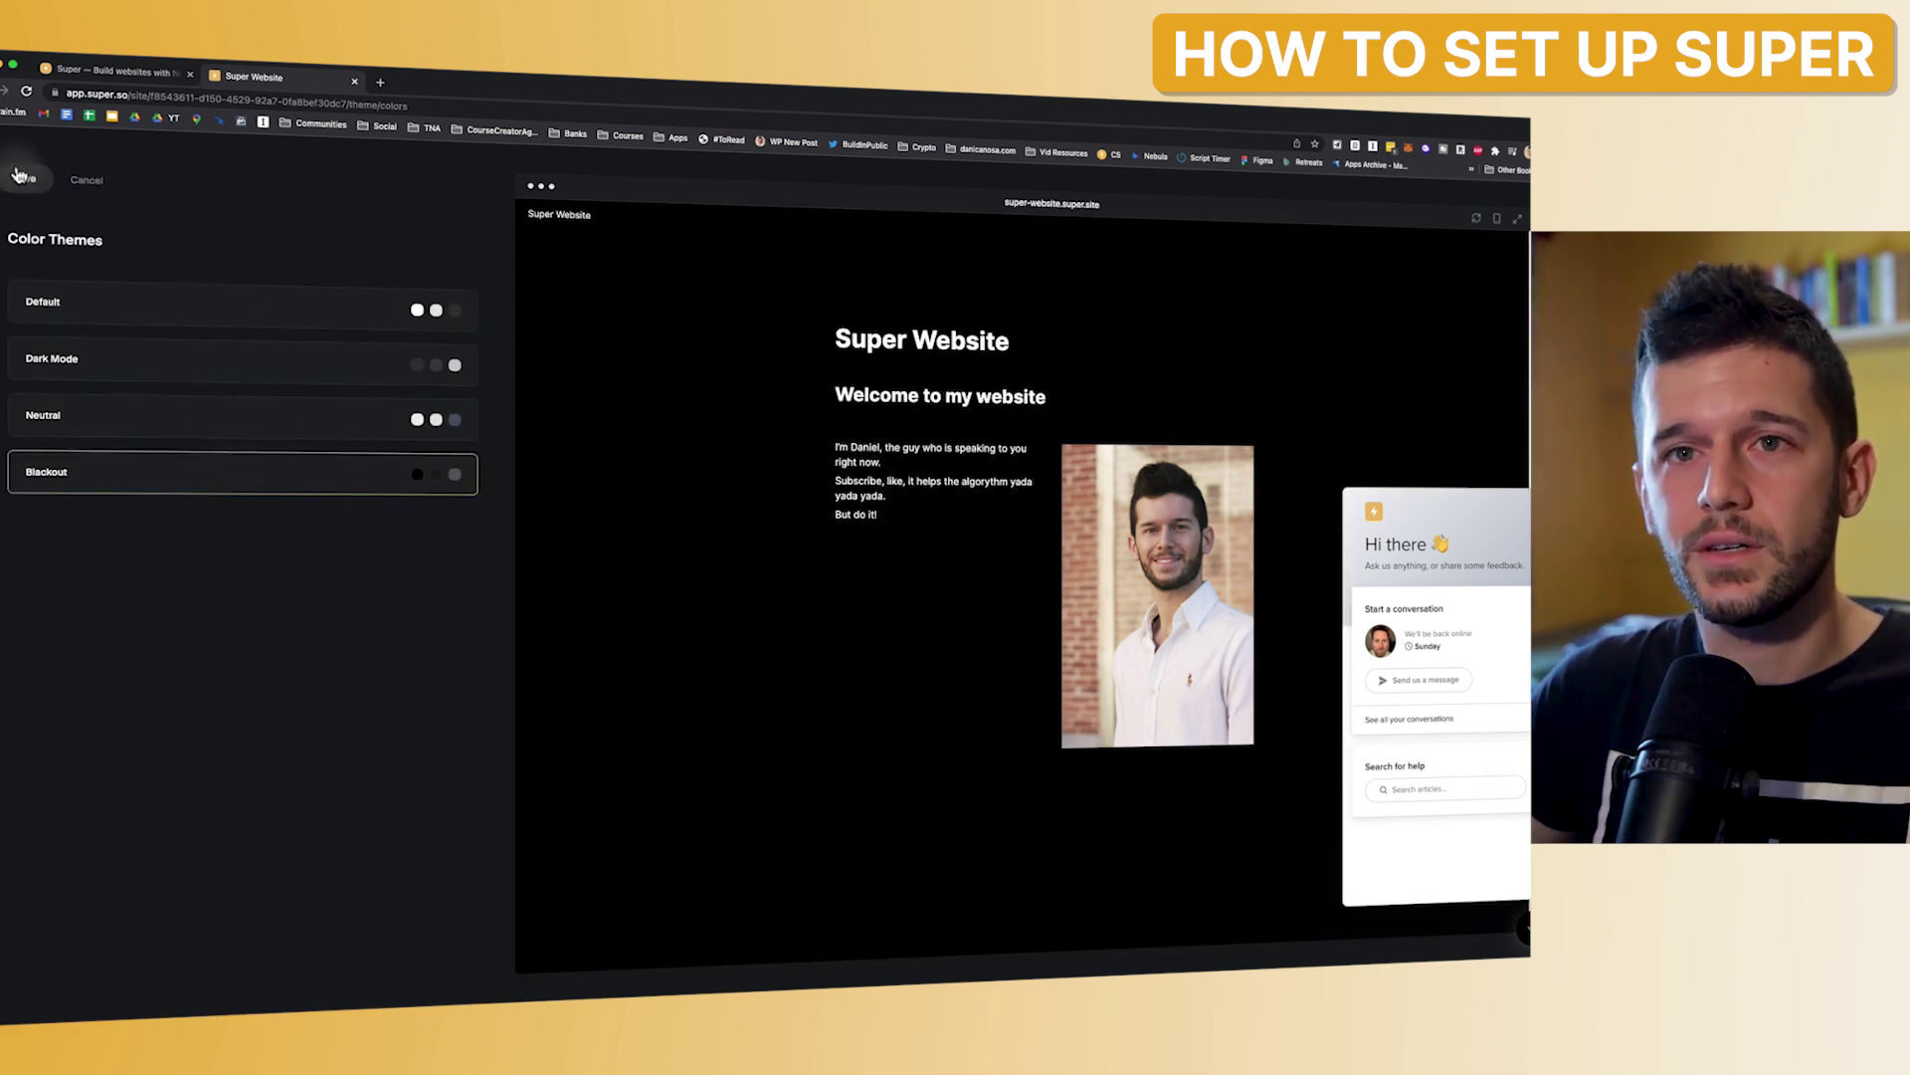
click(24, 178)
- Set the custom navbar to Simple and start a new link pointing to a URL
click(128, 460)
click(156, 363)
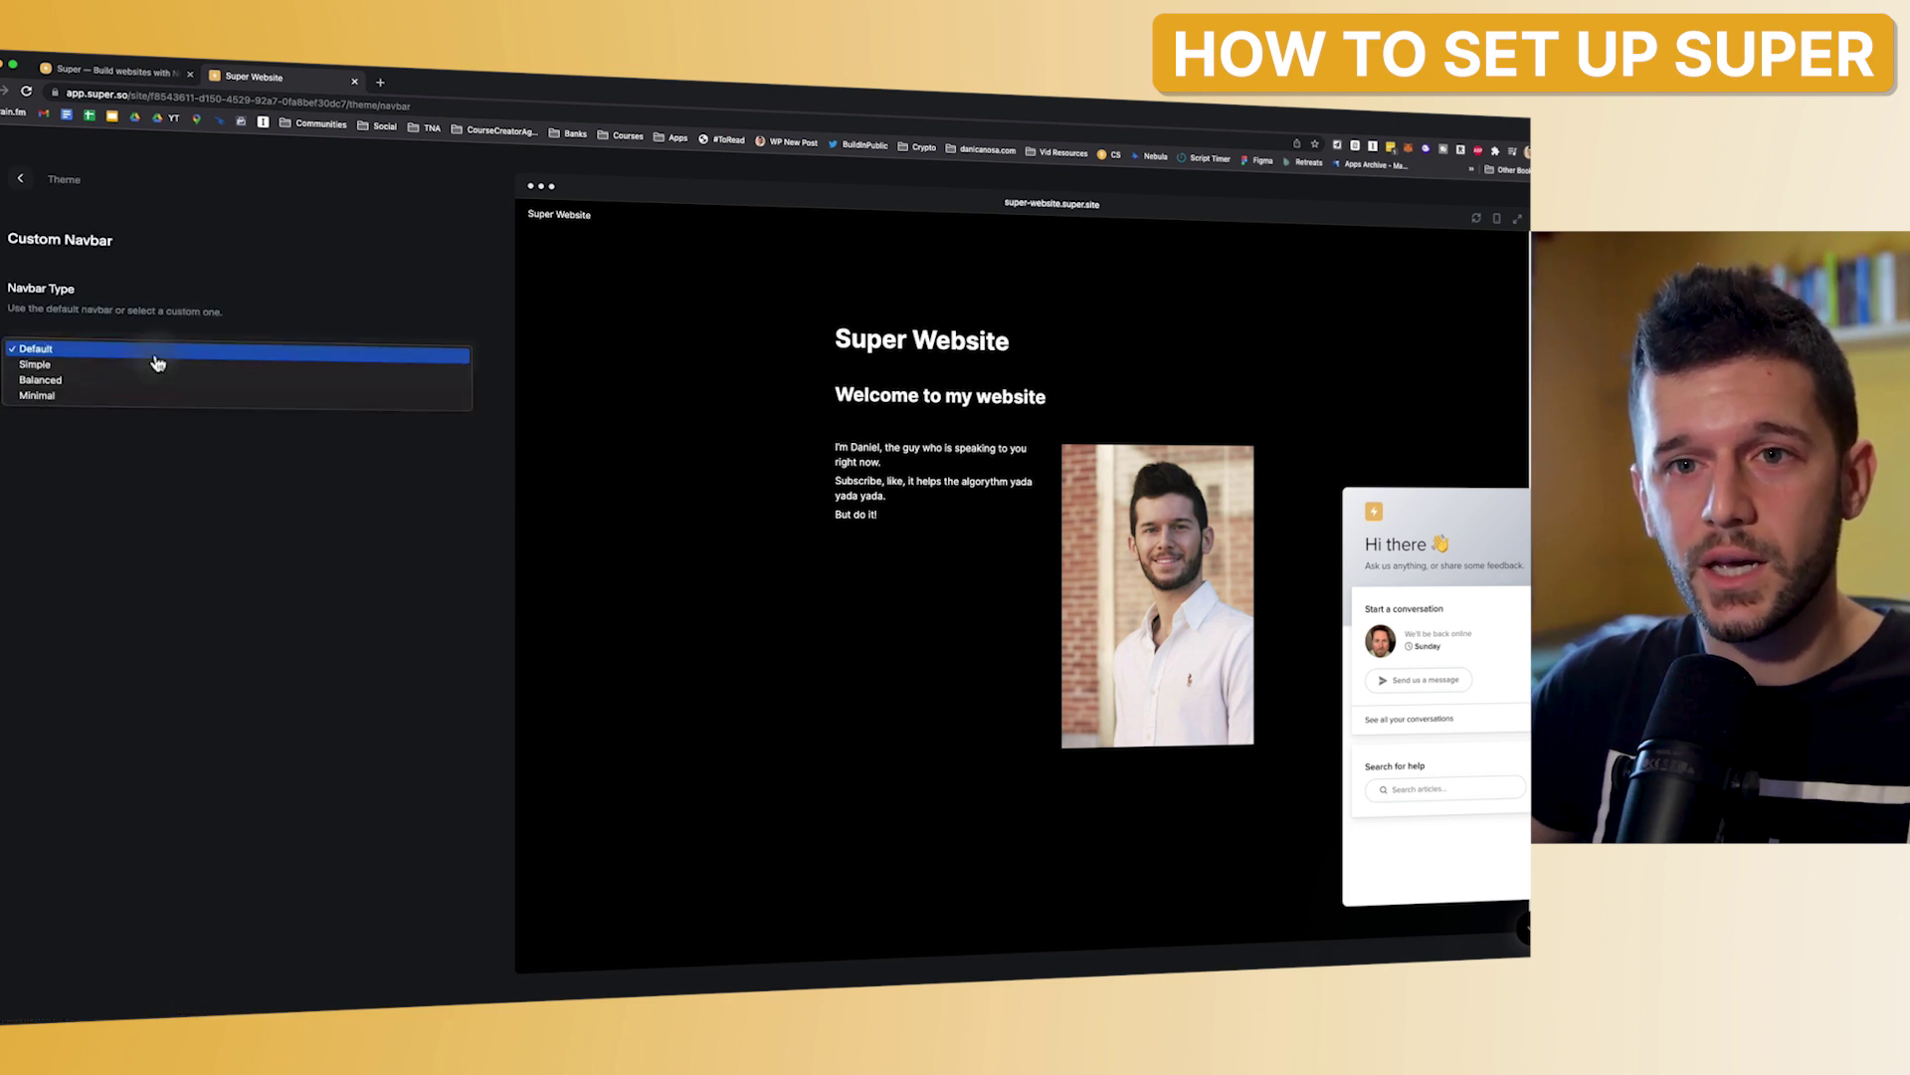
click(95, 376)
click(99, 459)
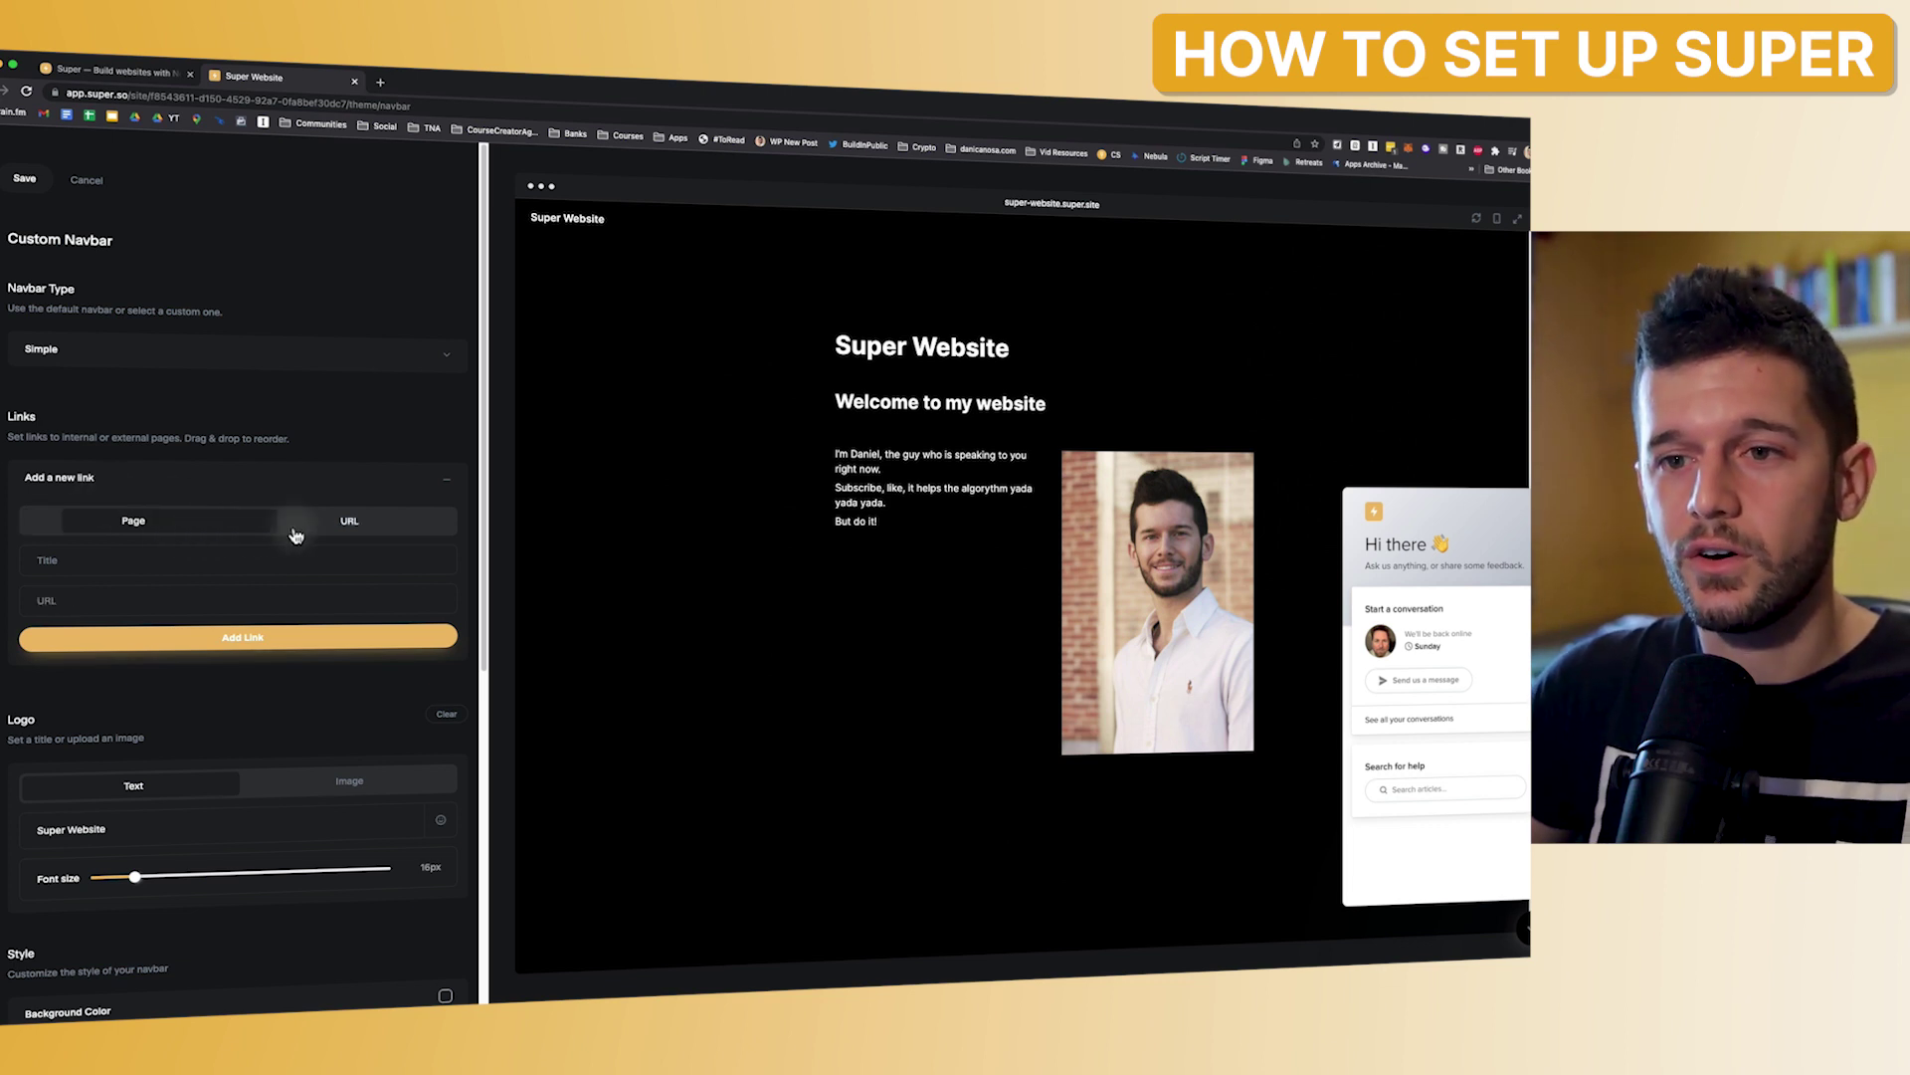
click(352, 520)
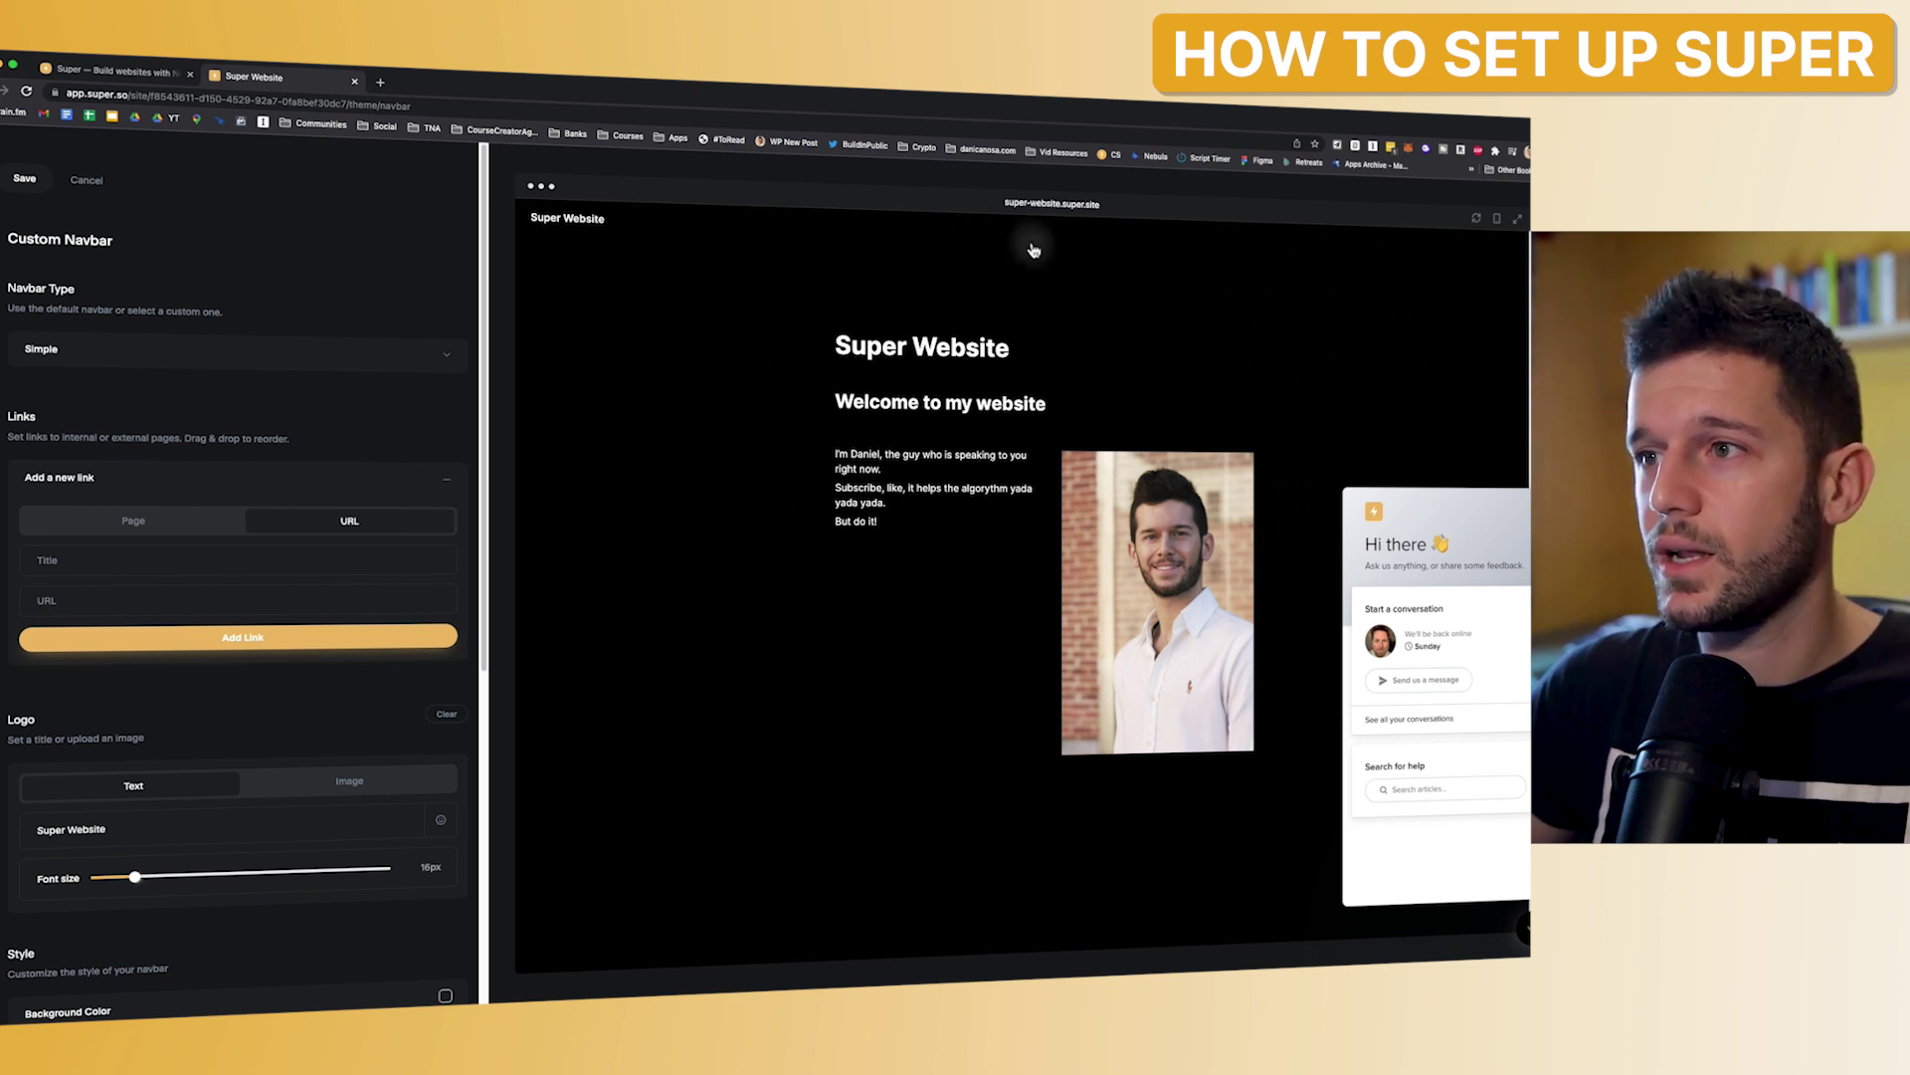
scroll(44, 540, down, 3)
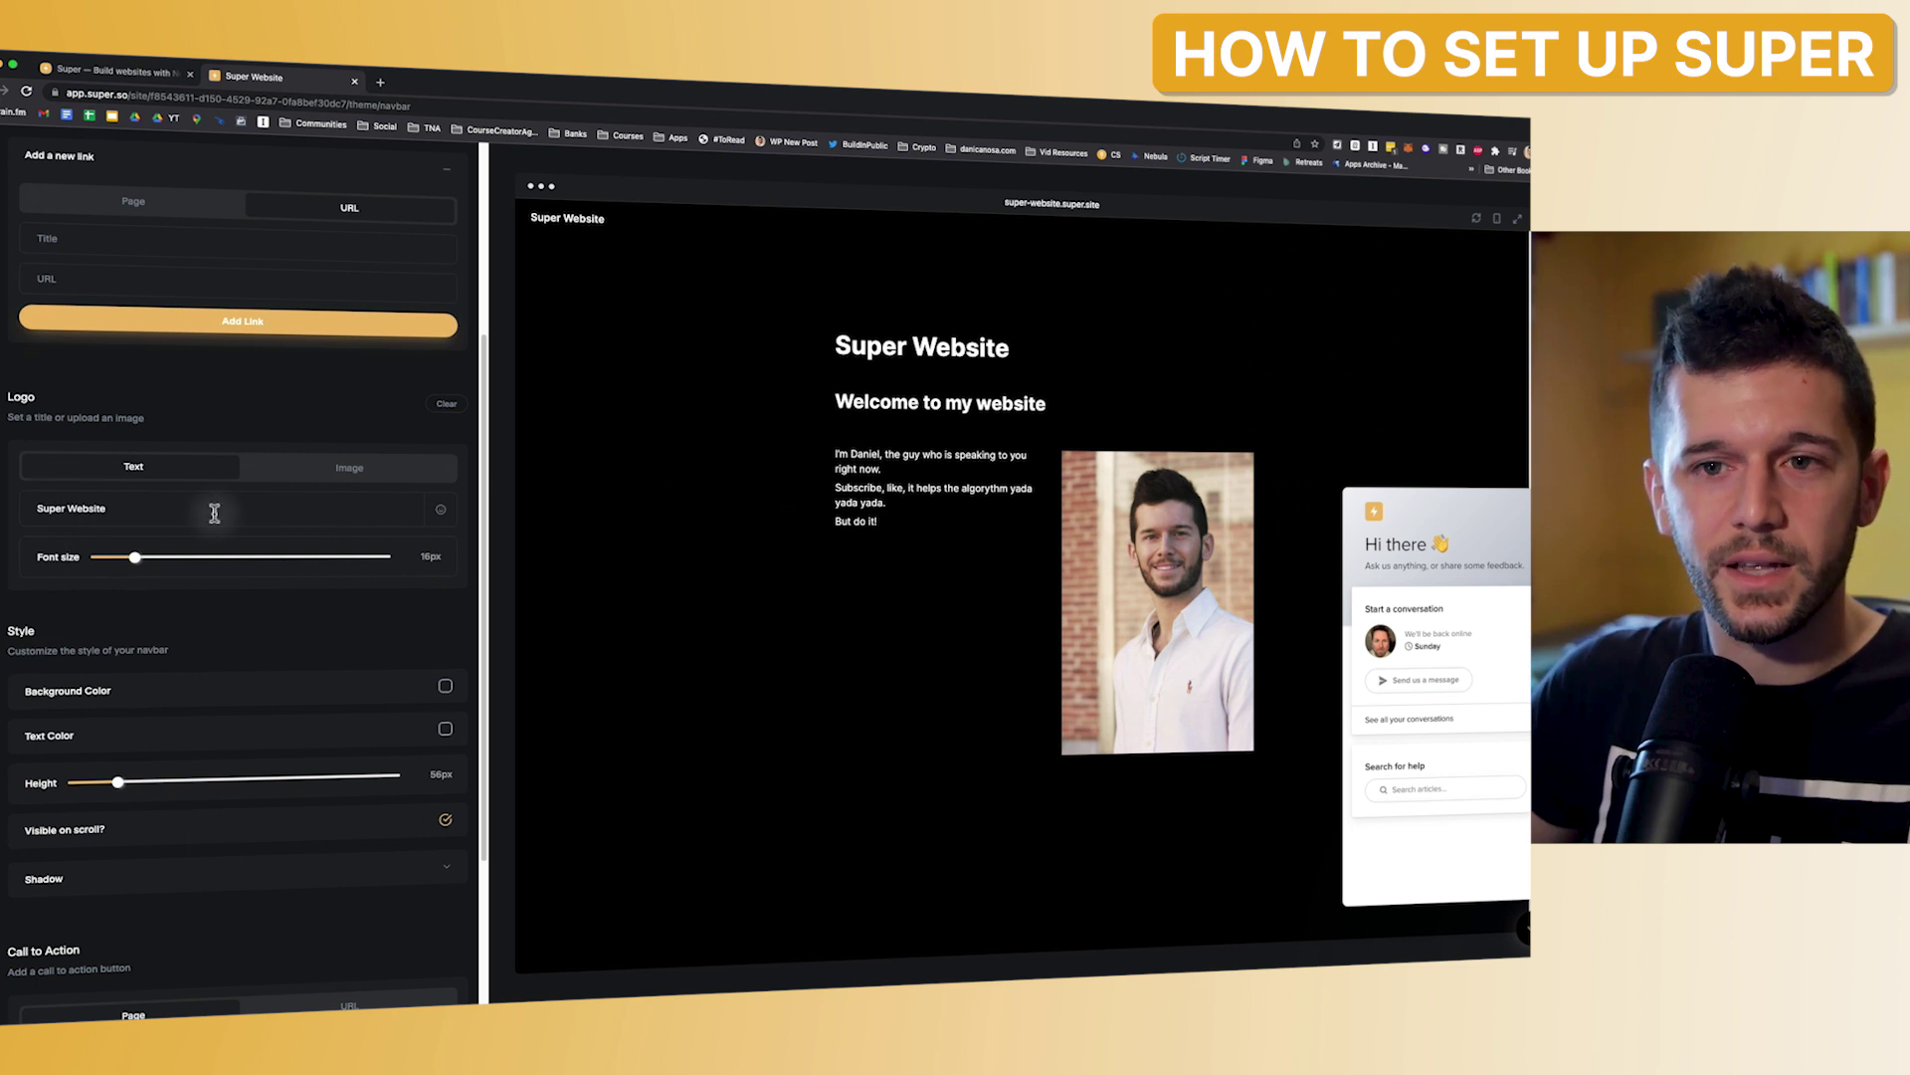
scroll(229, 717, down, 3)
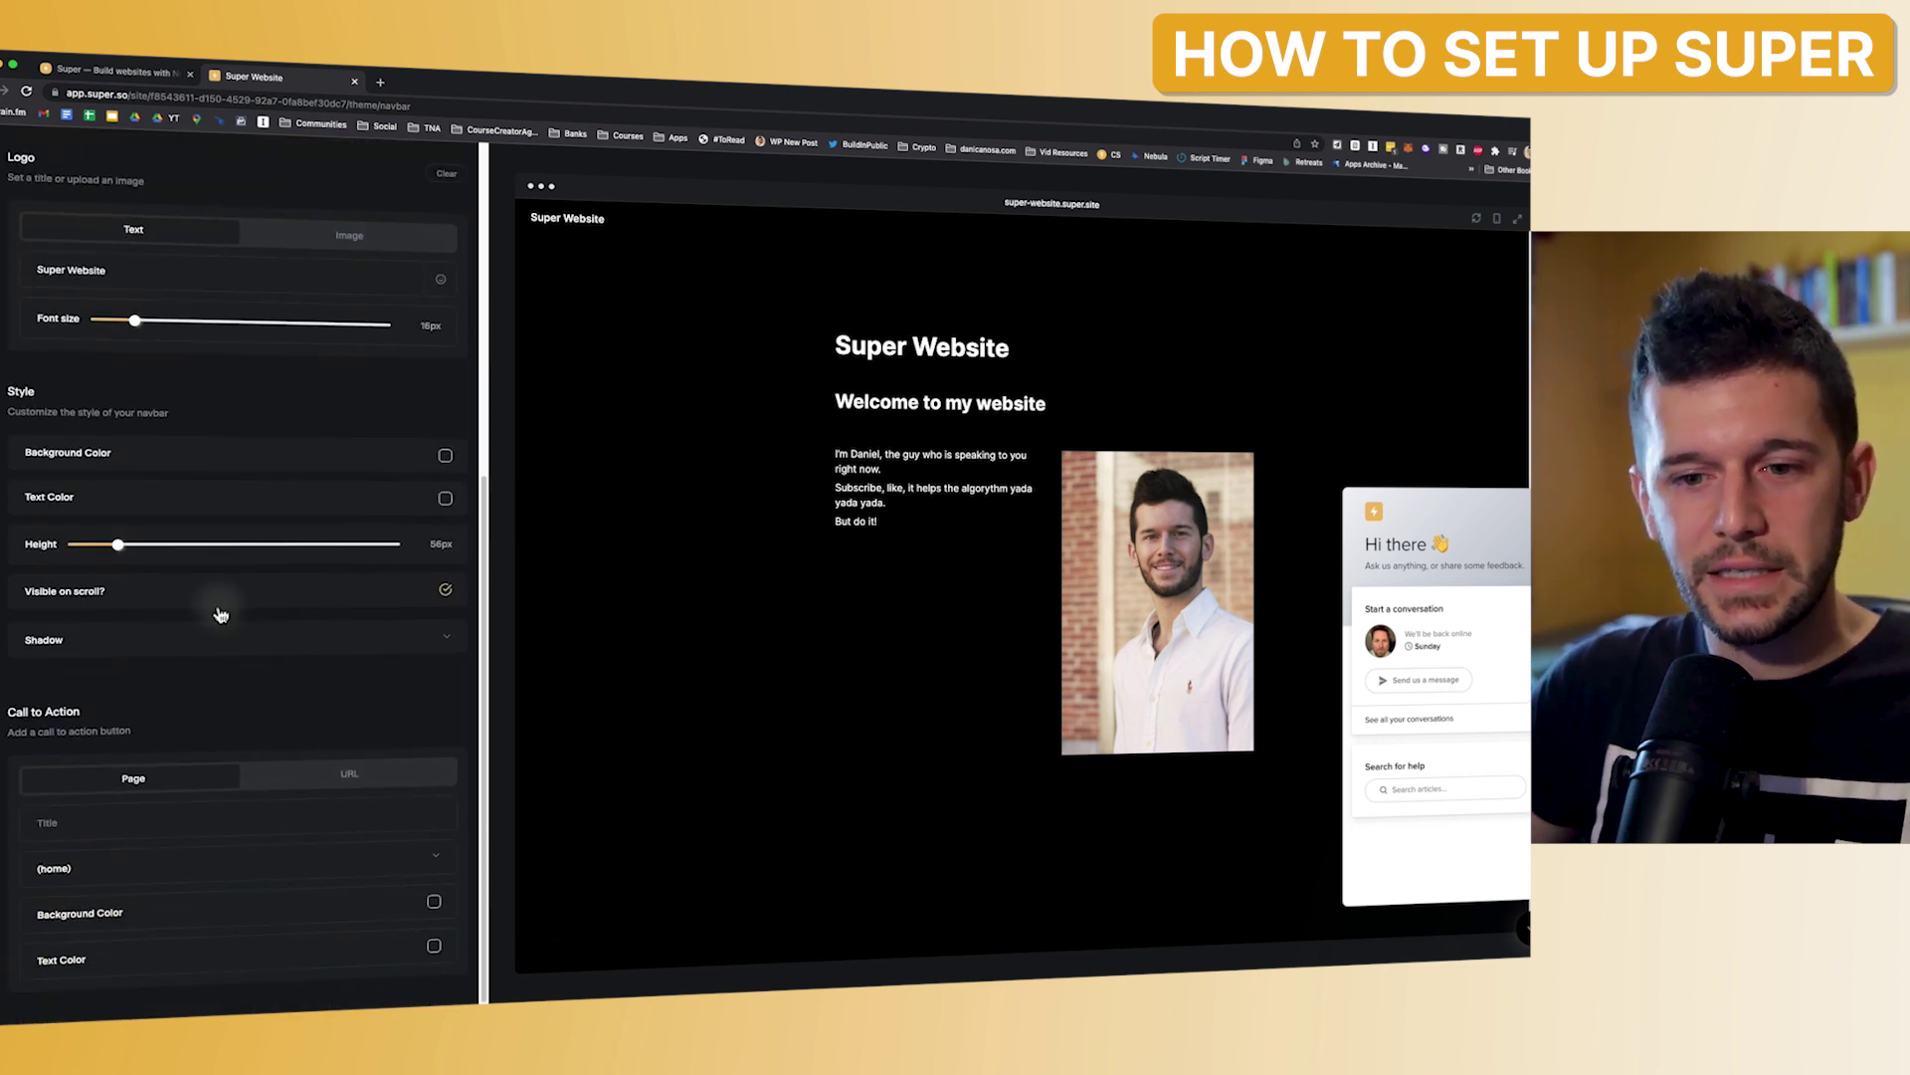
scroll(160, 542, up, 6)
- Preview the Cabin, Copse and Corben fonts, then cancel to keep Inter and go back
key(Escape)
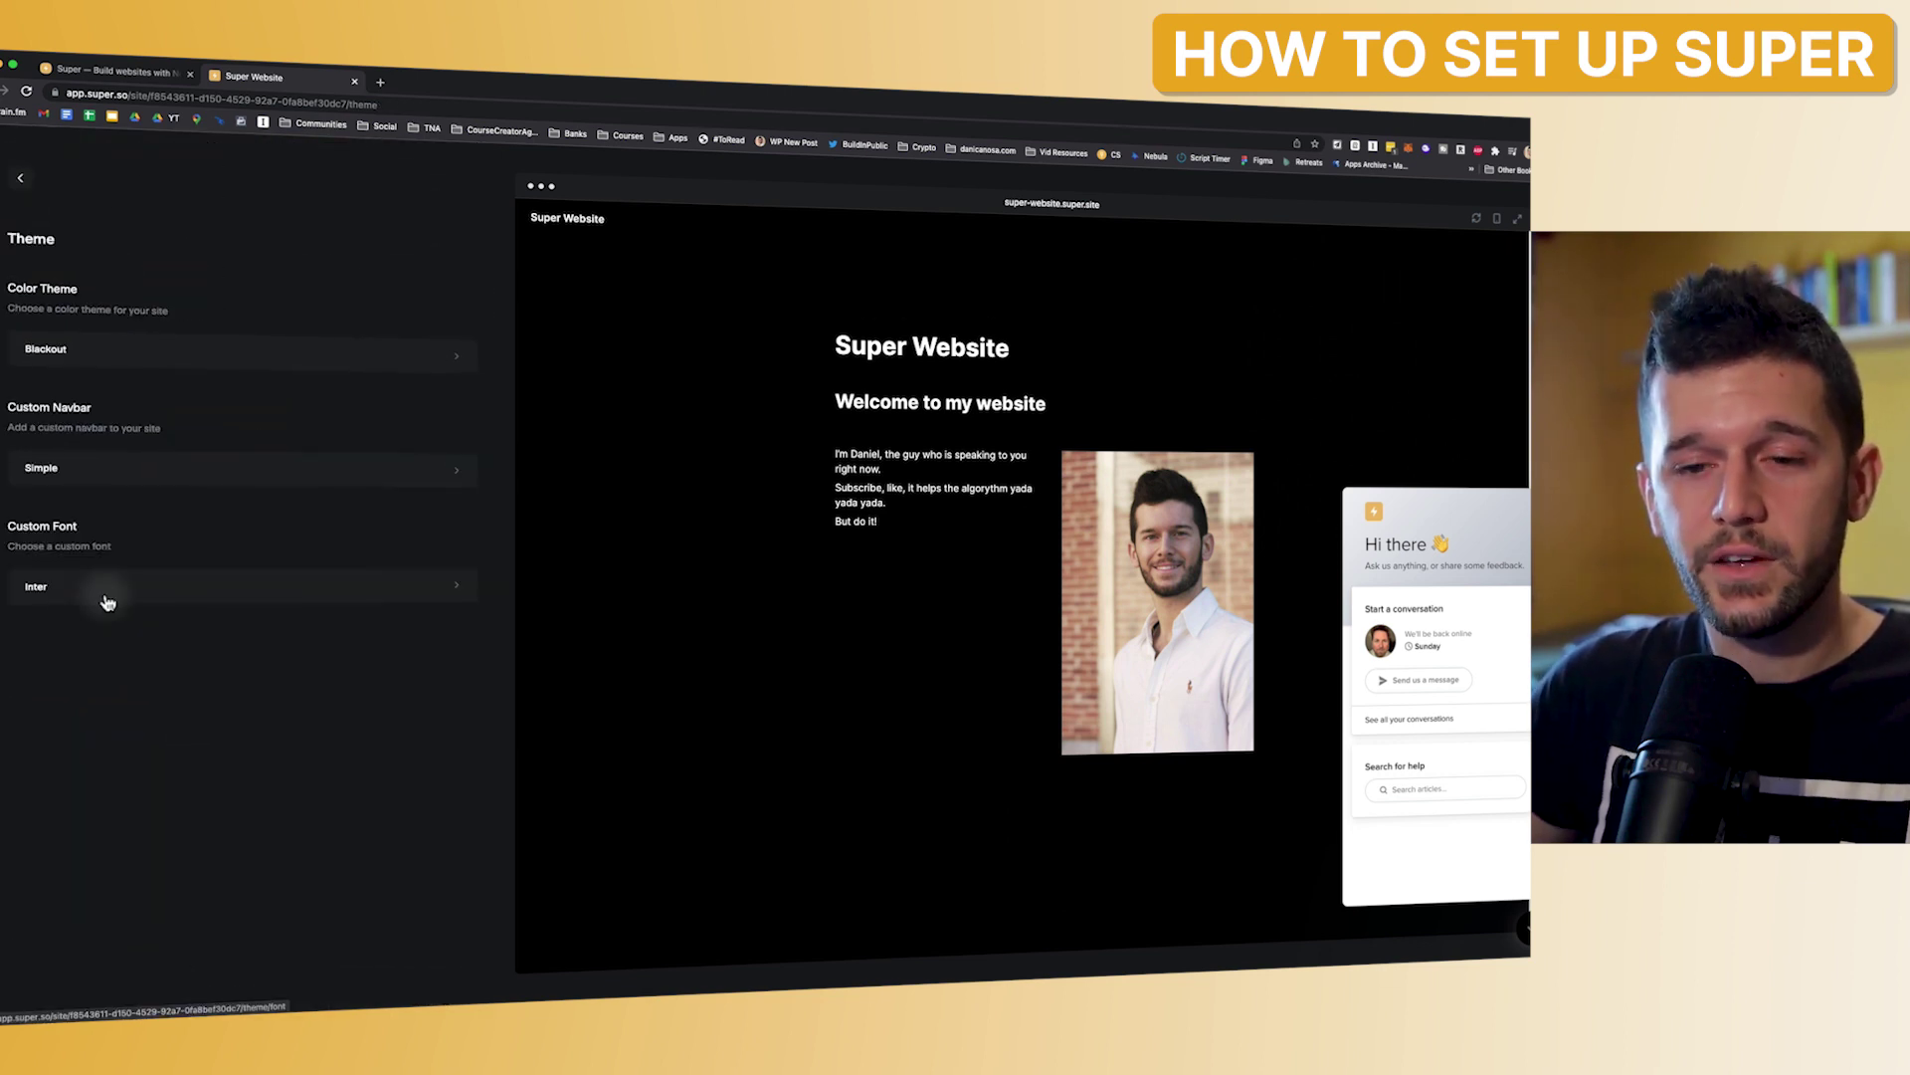
click(81, 594)
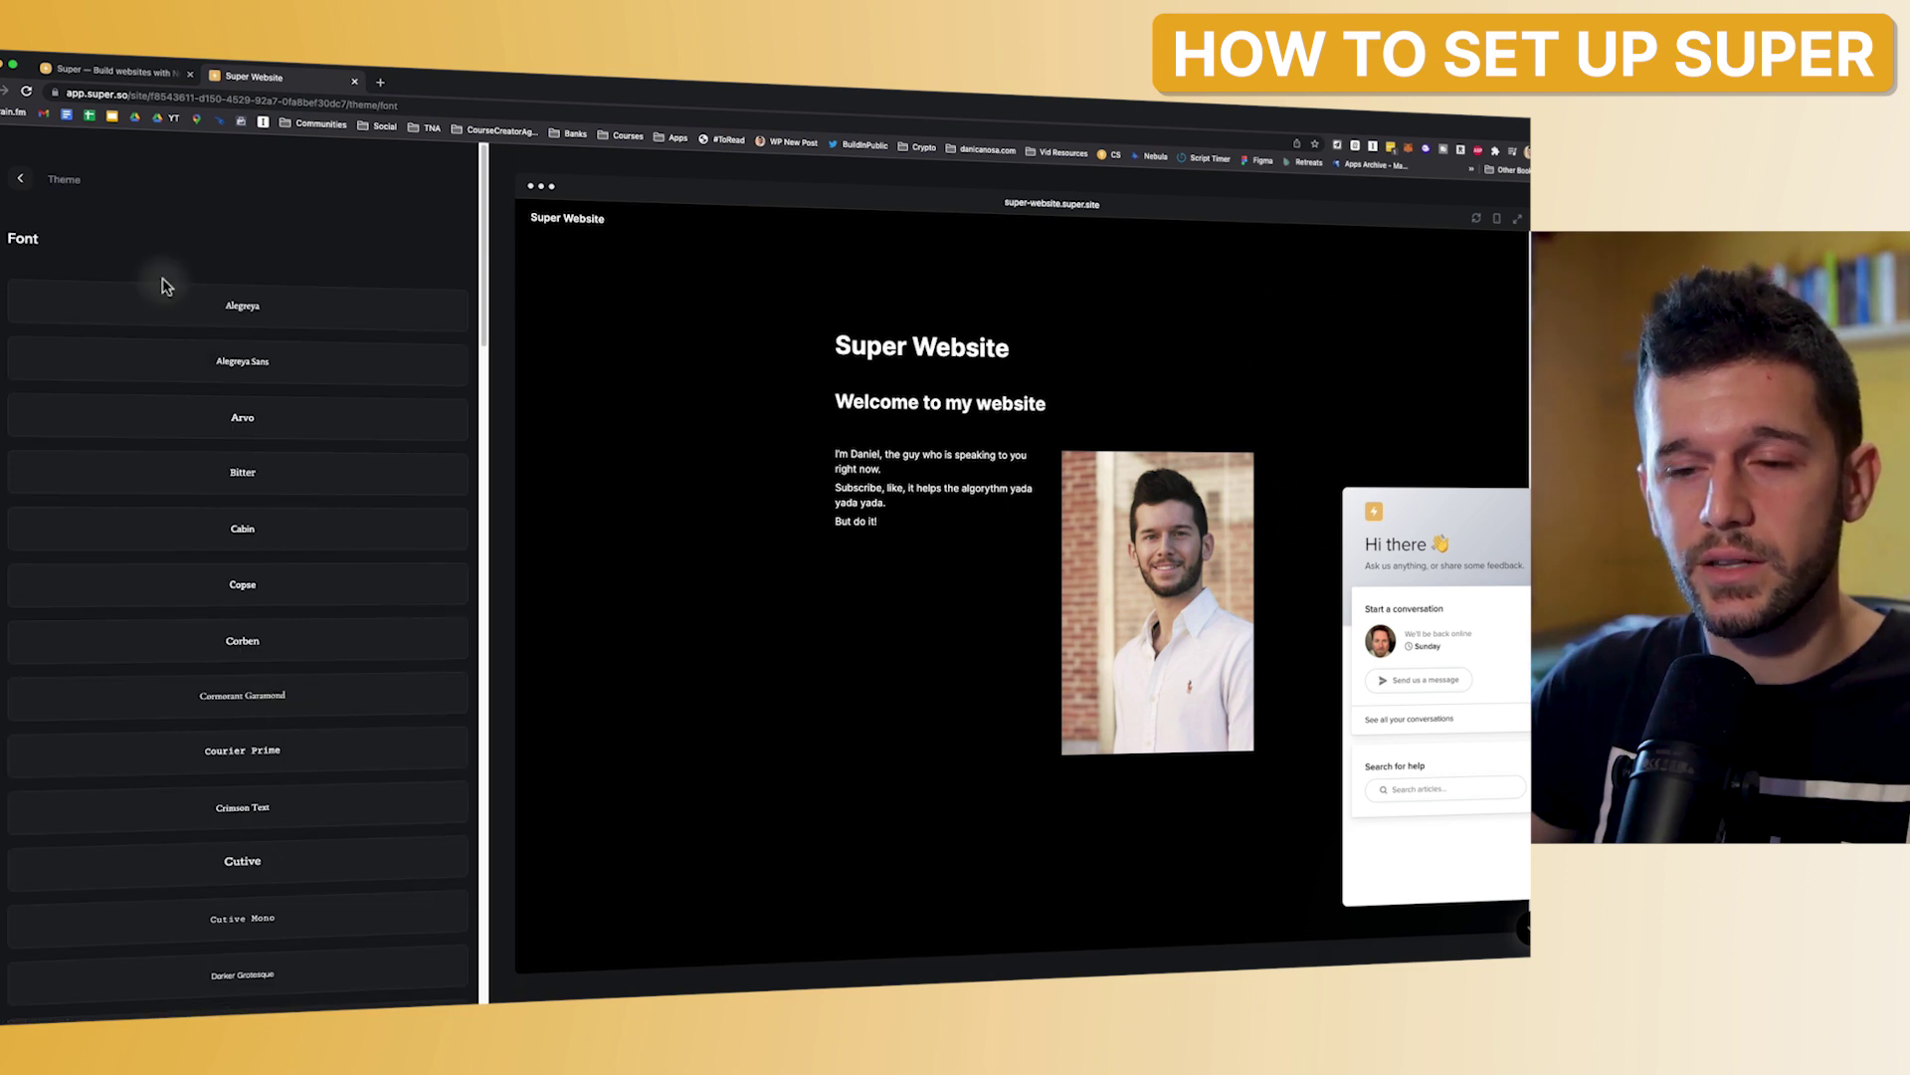
click(245, 530)
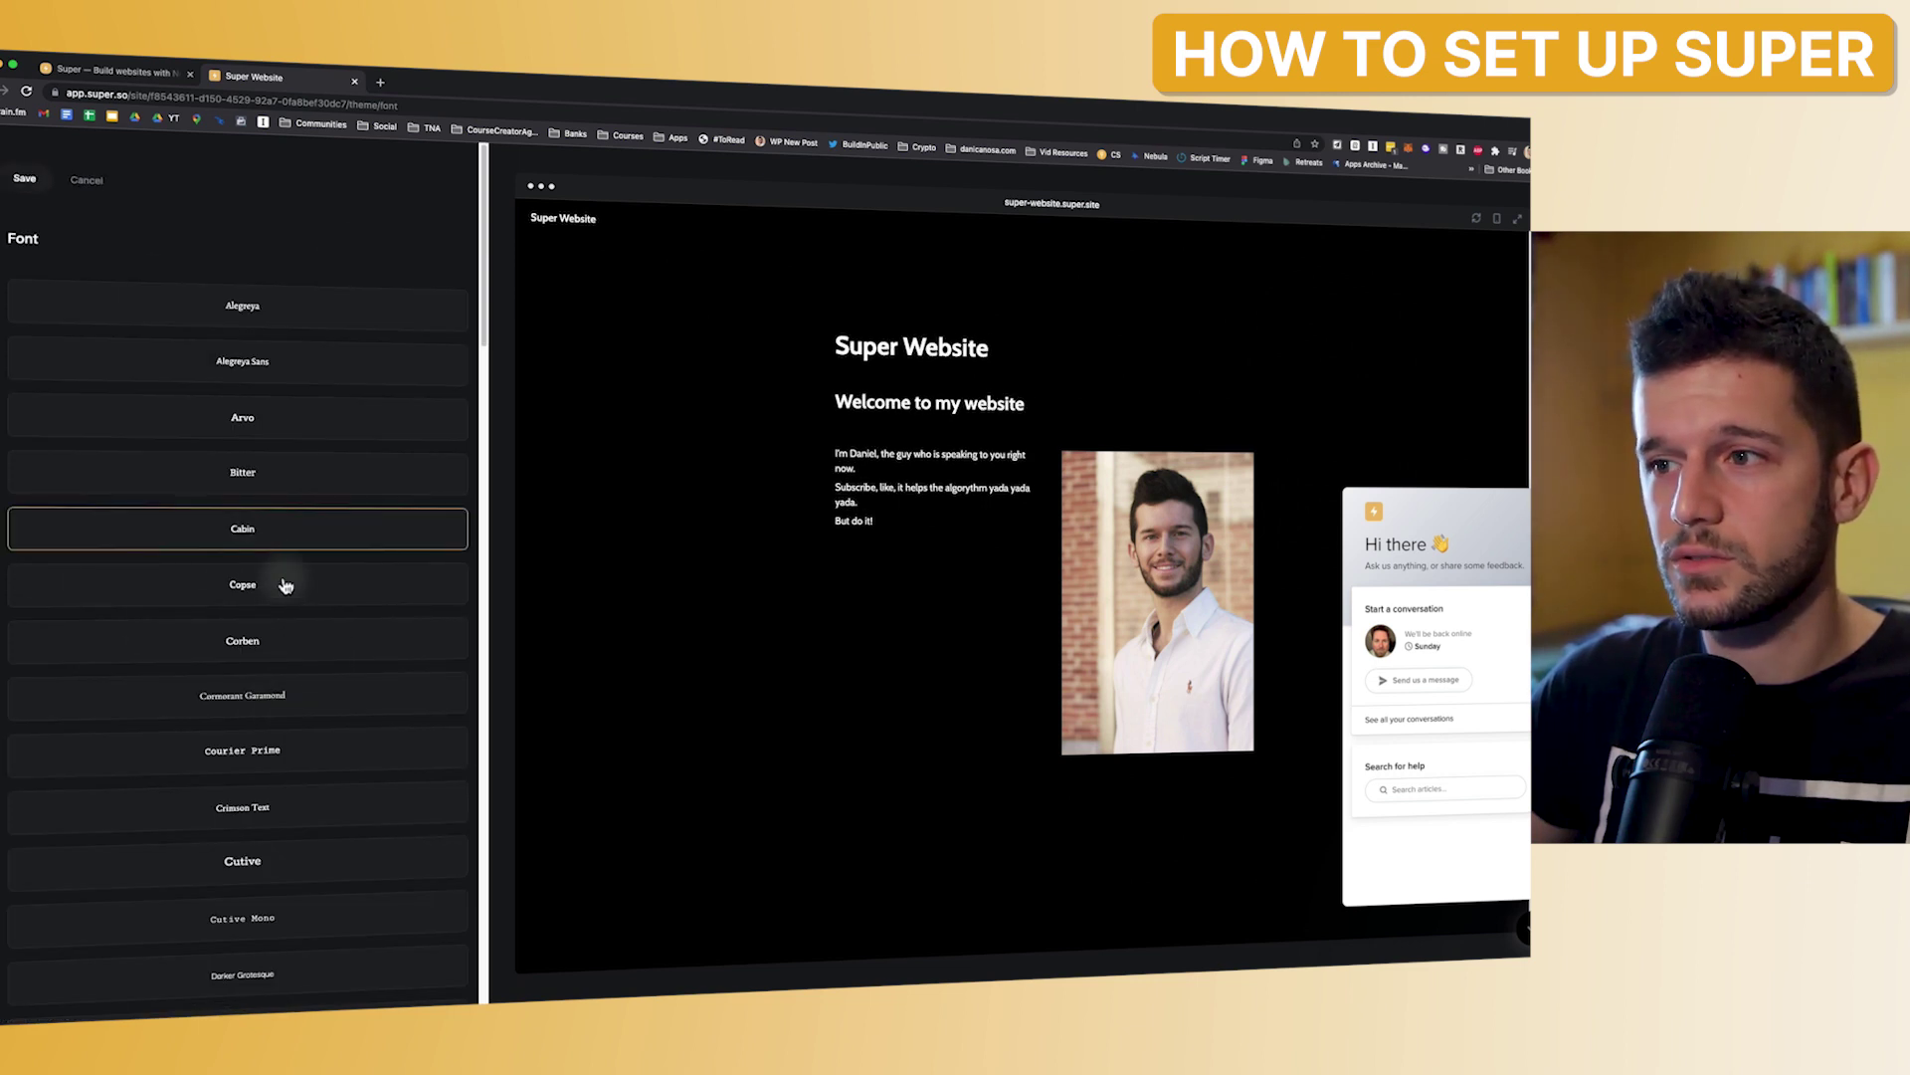
click(286, 585)
click(277, 647)
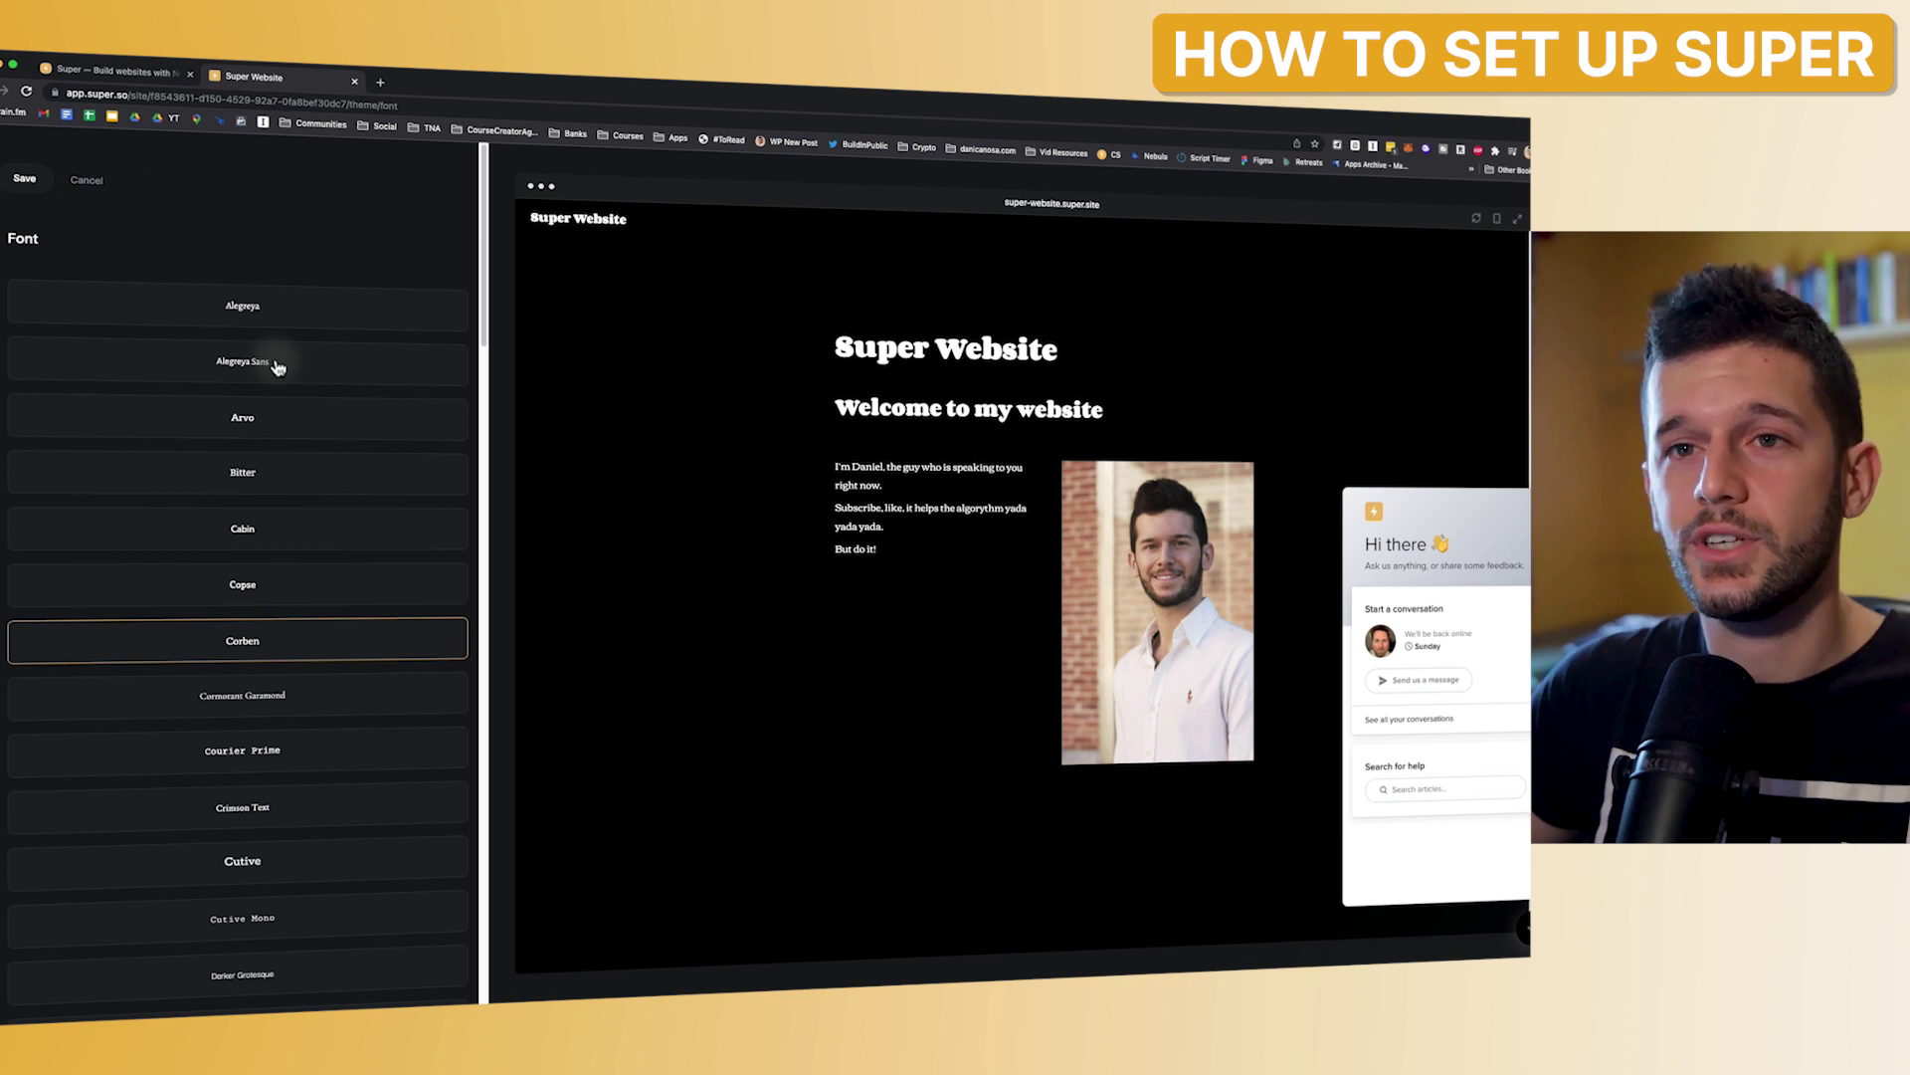
click(86, 183)
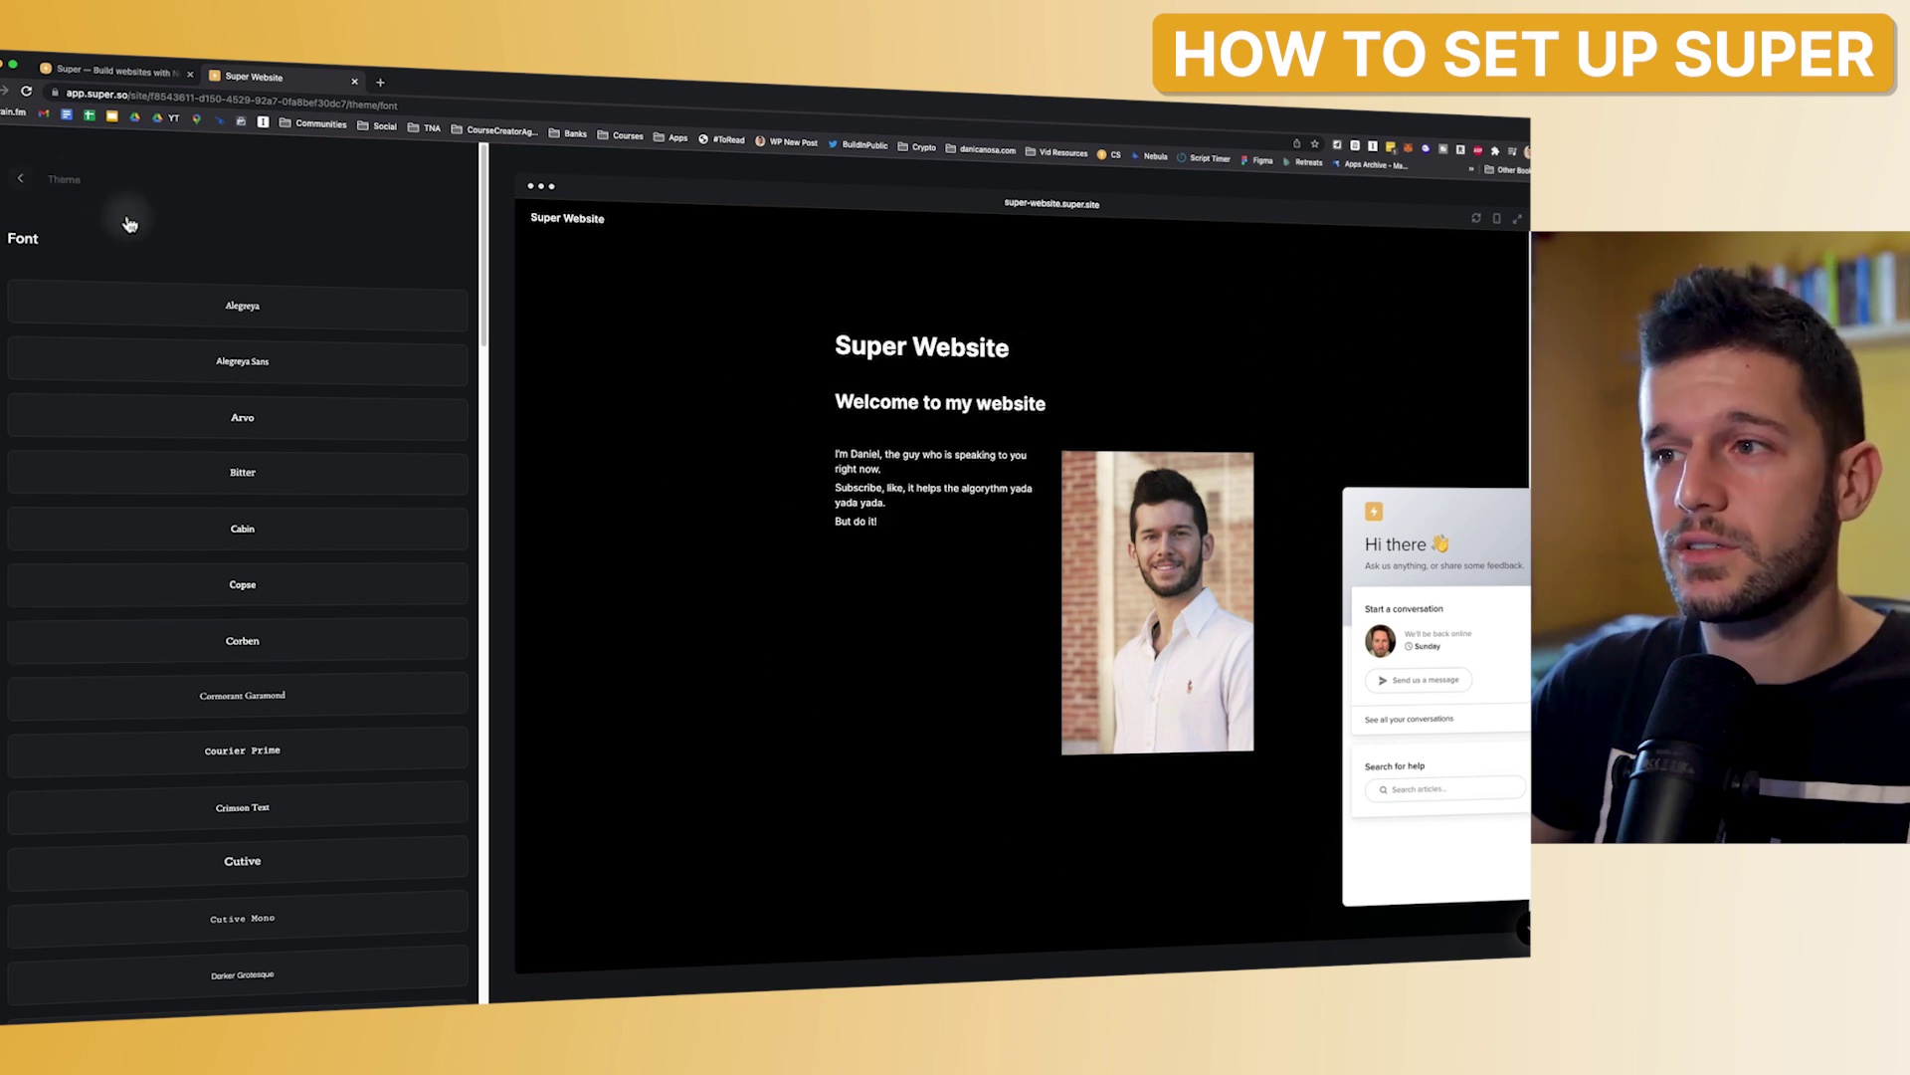
click(20, 178)
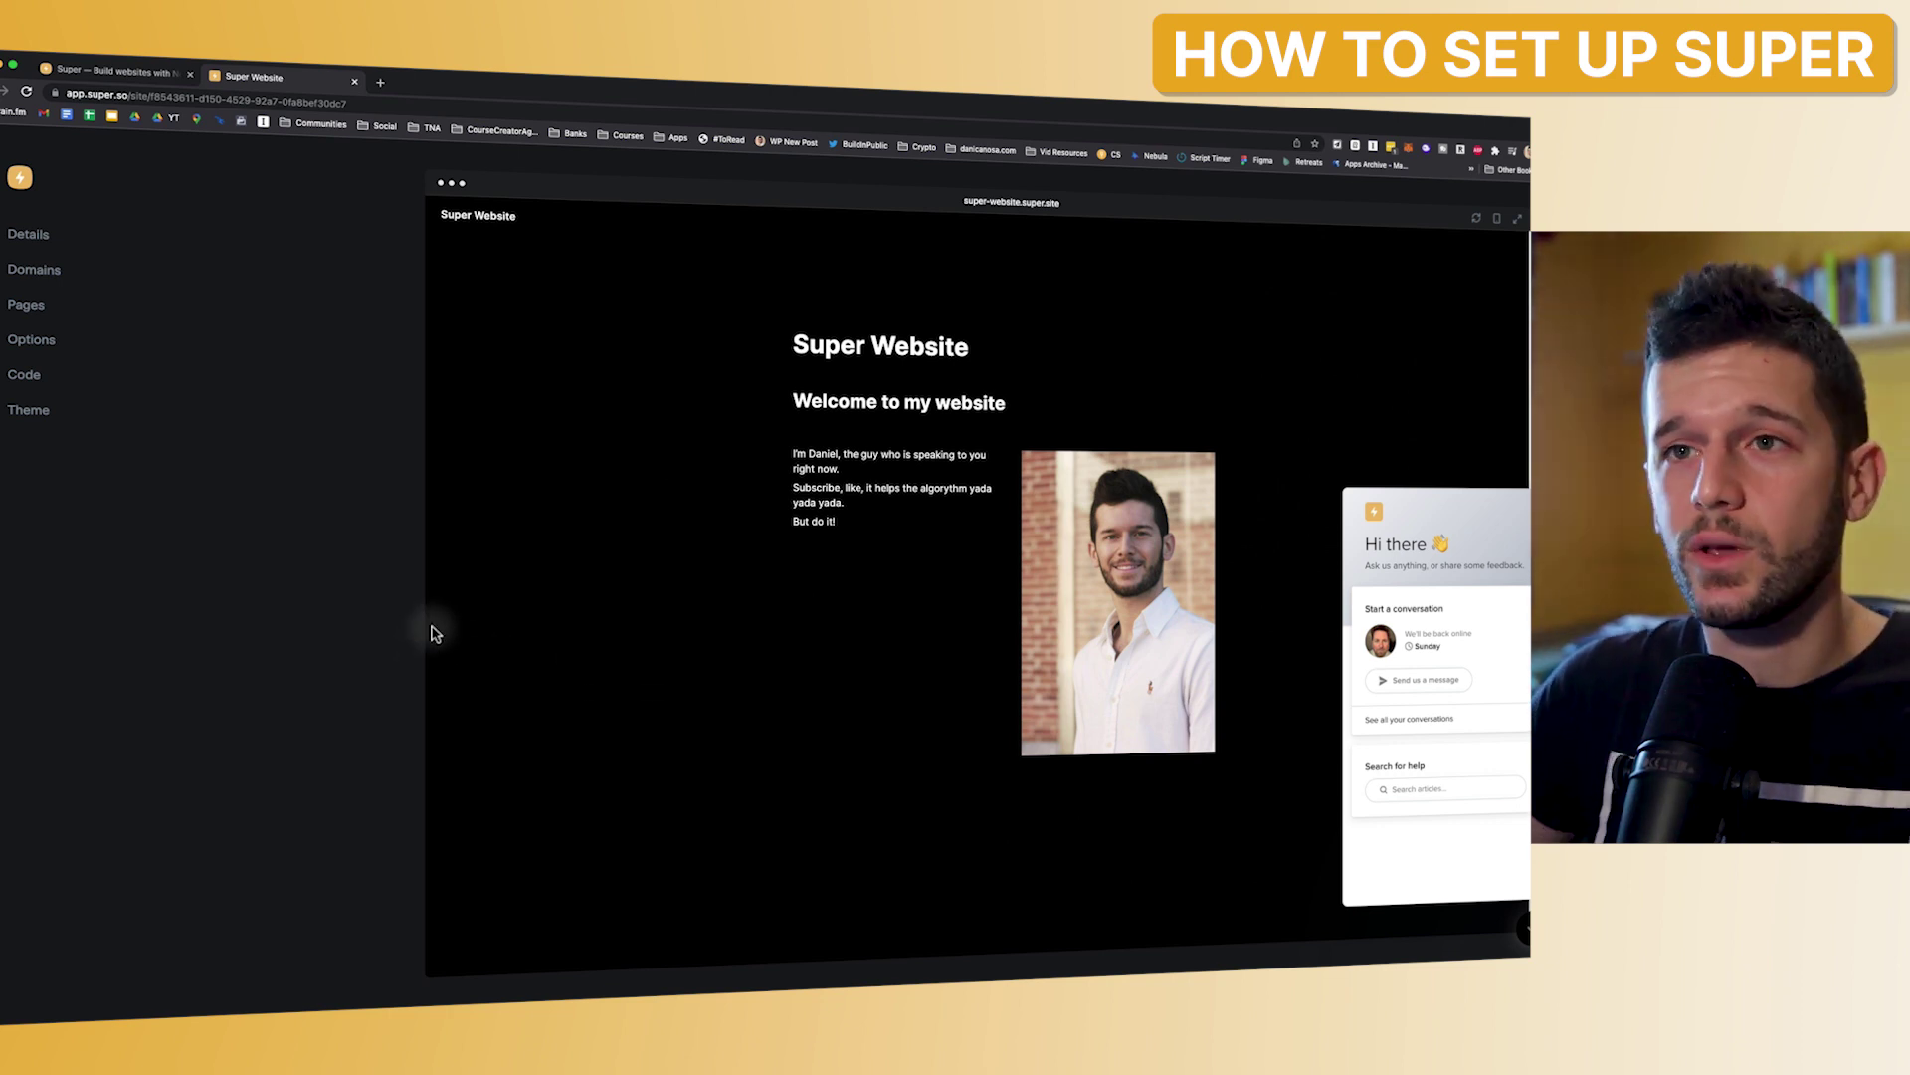
- Open Super's template market and look at the Hyper and Stacks example sites
click(133, 75)
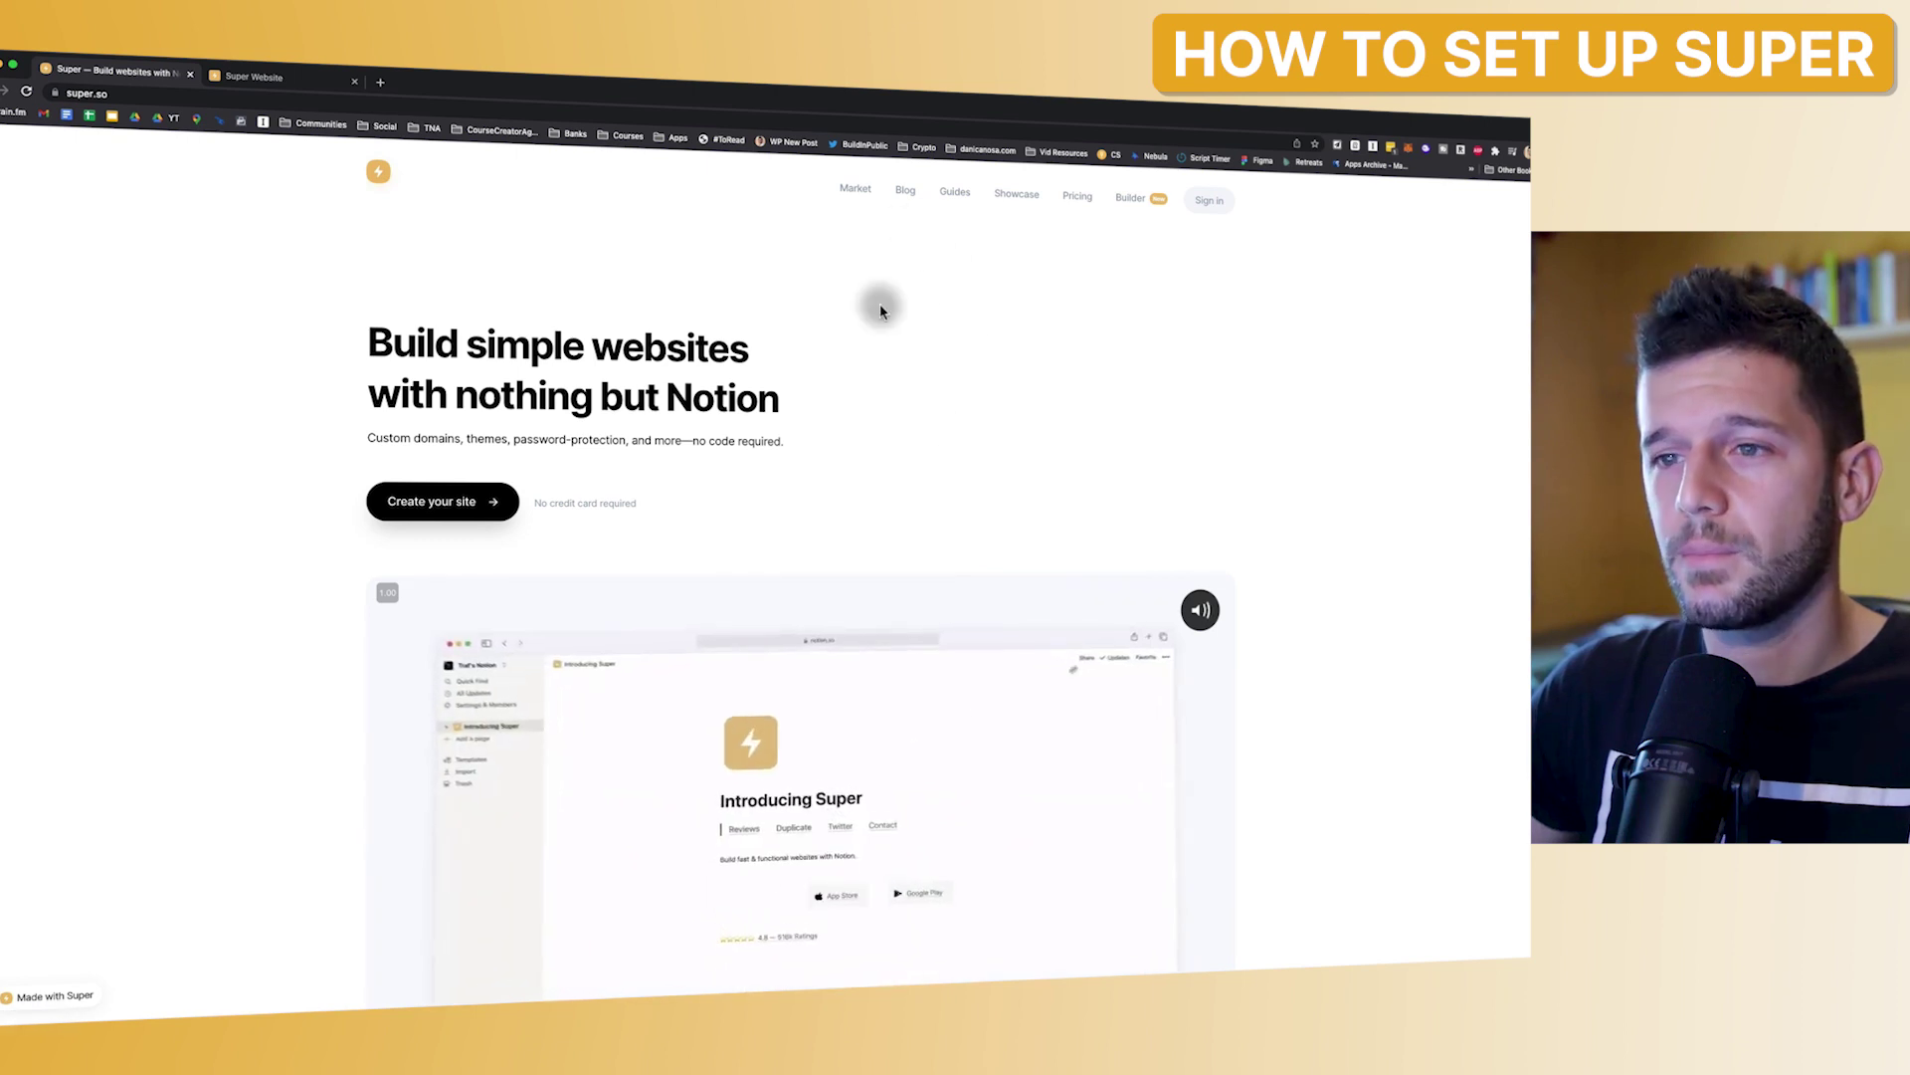
click(855, 188)
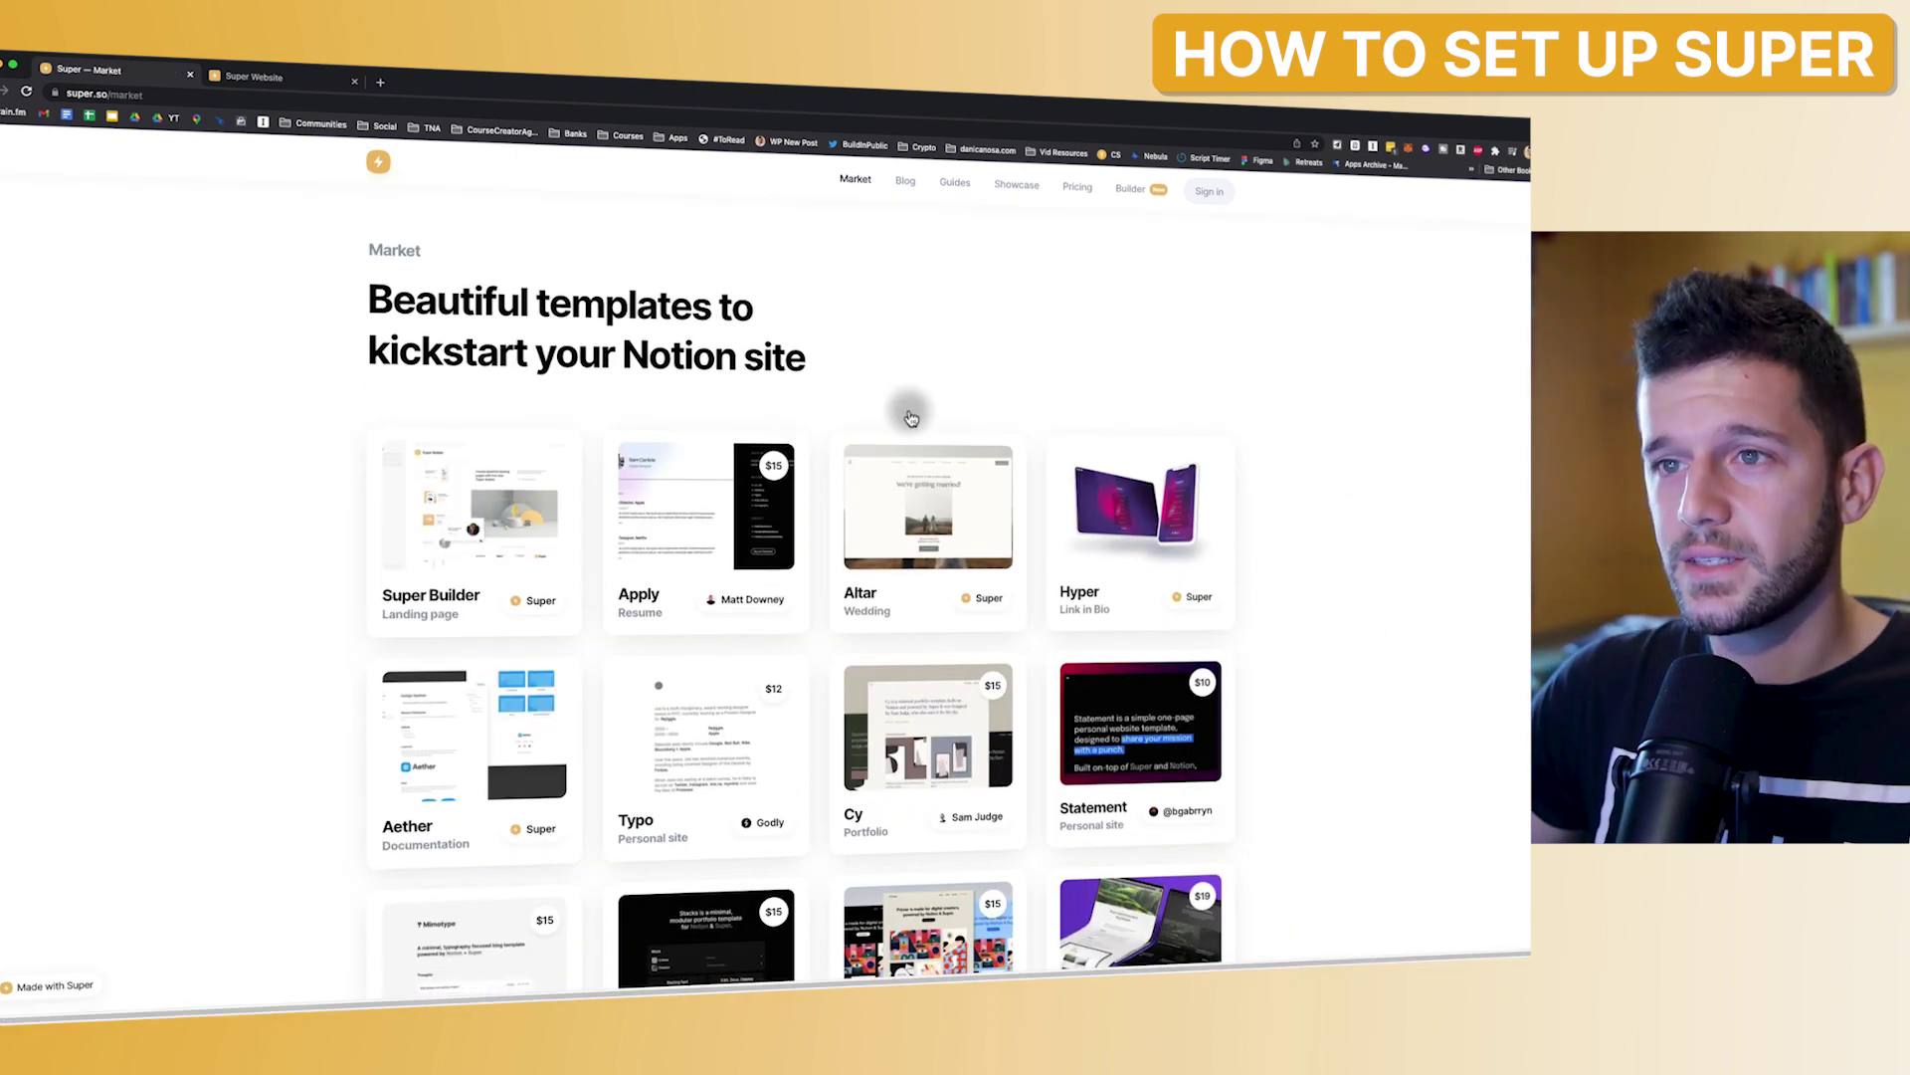
scroll(697, 687, down, 2)
scroll(716, 699, down, 2)
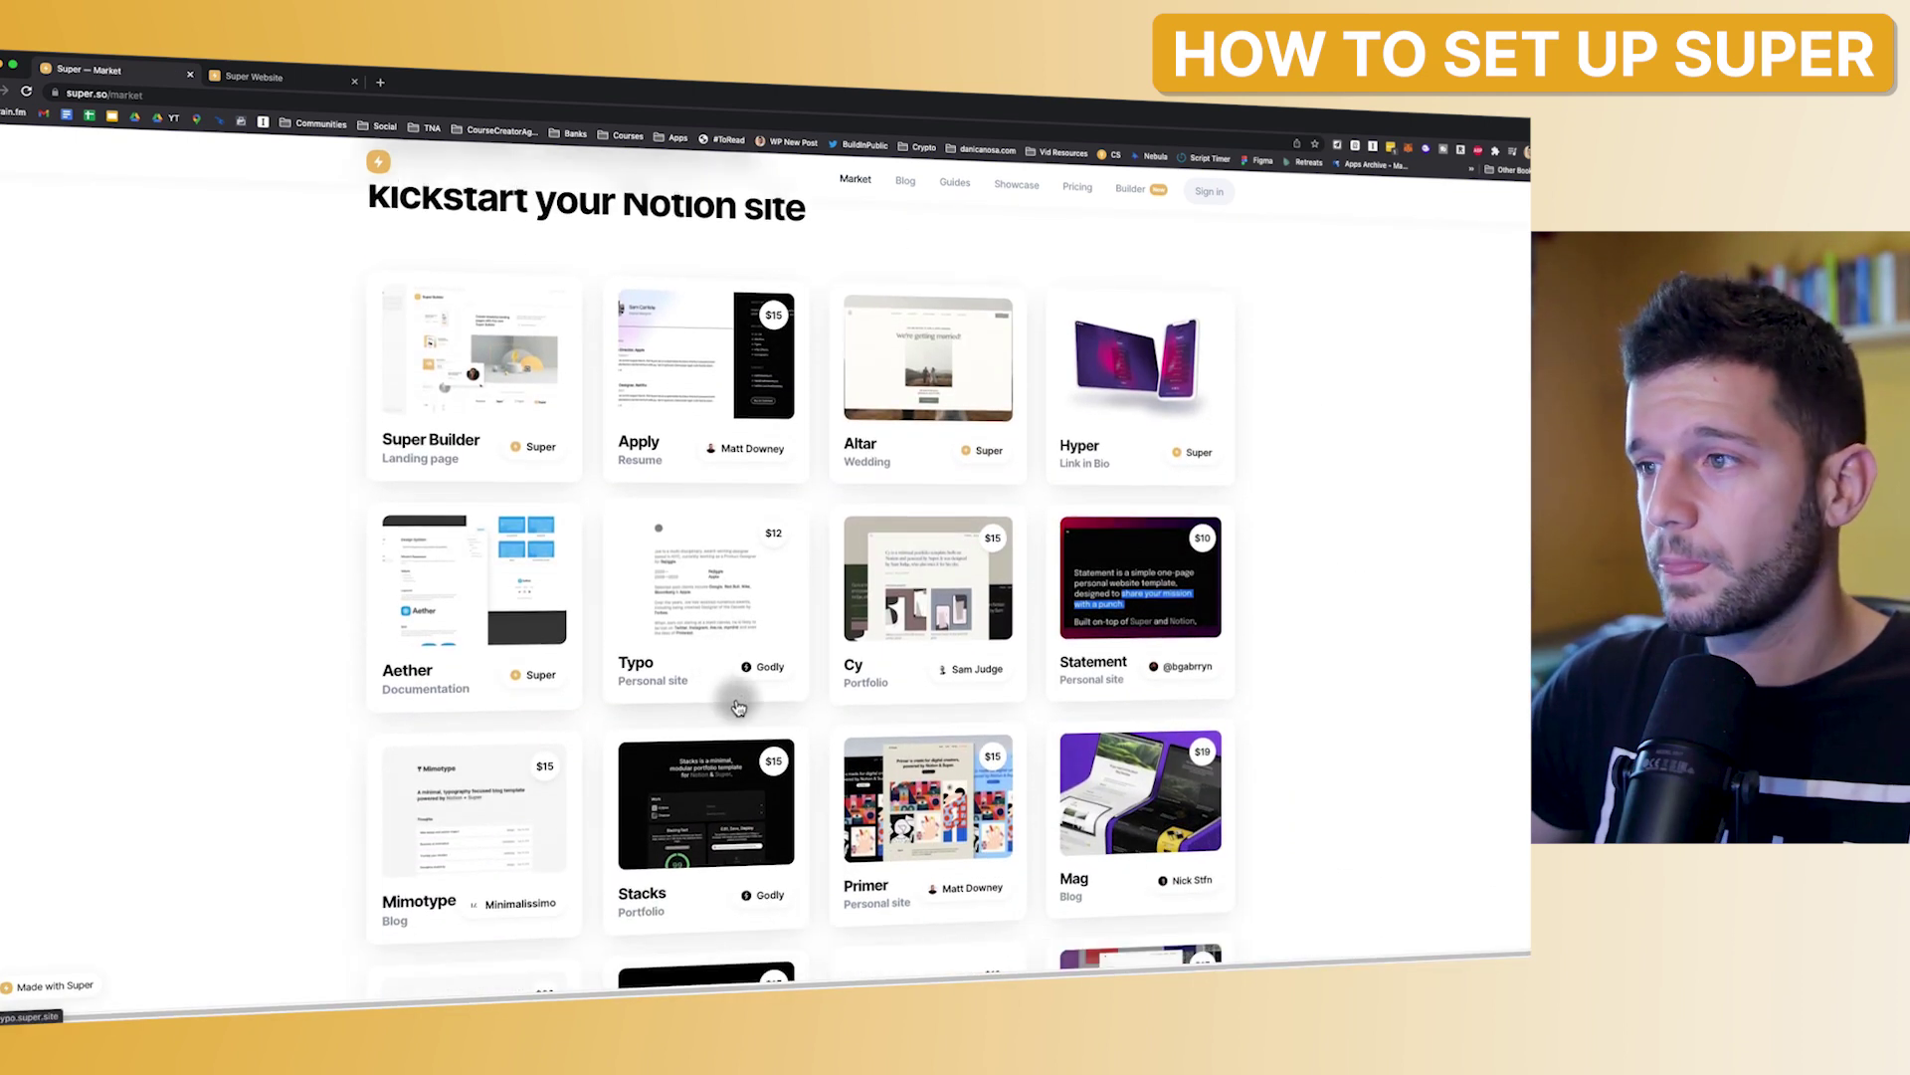
click(1128, 615)
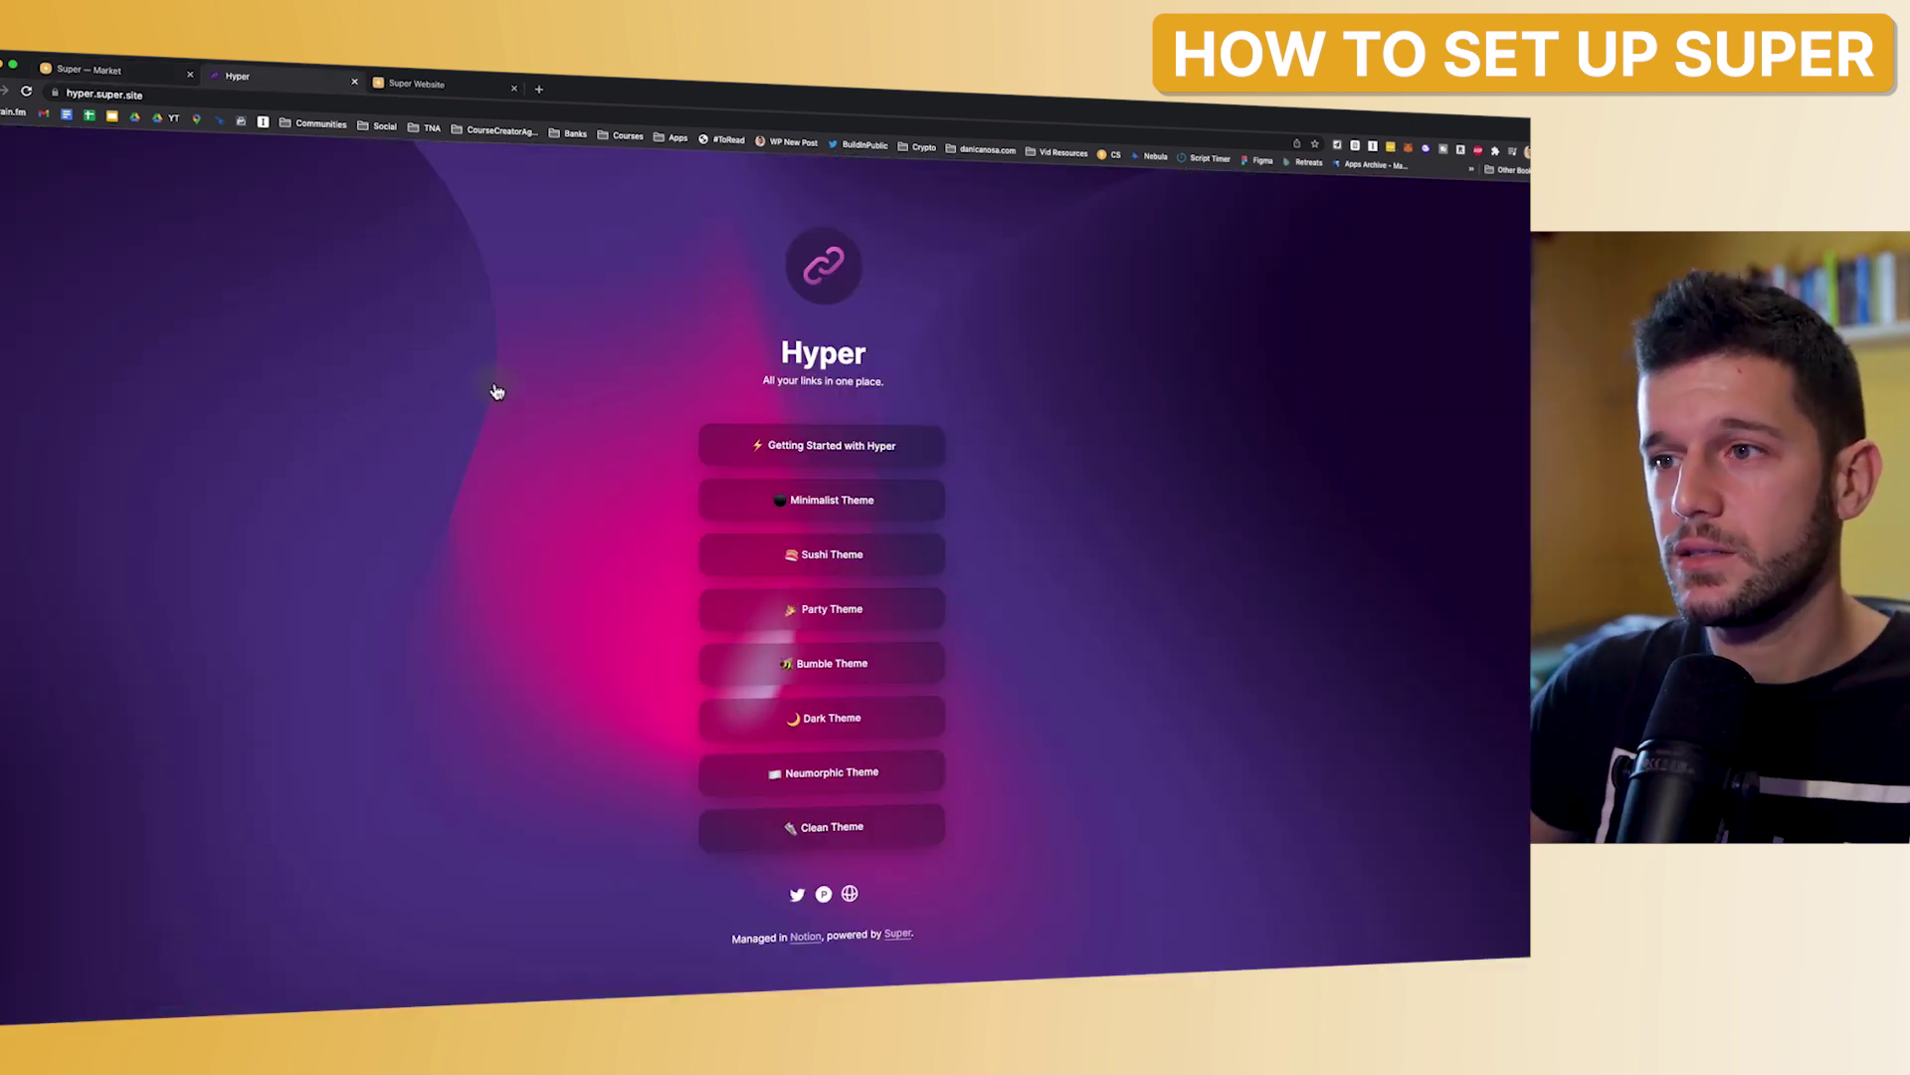
key(super+w)
scroll(313, 734, down, 3)
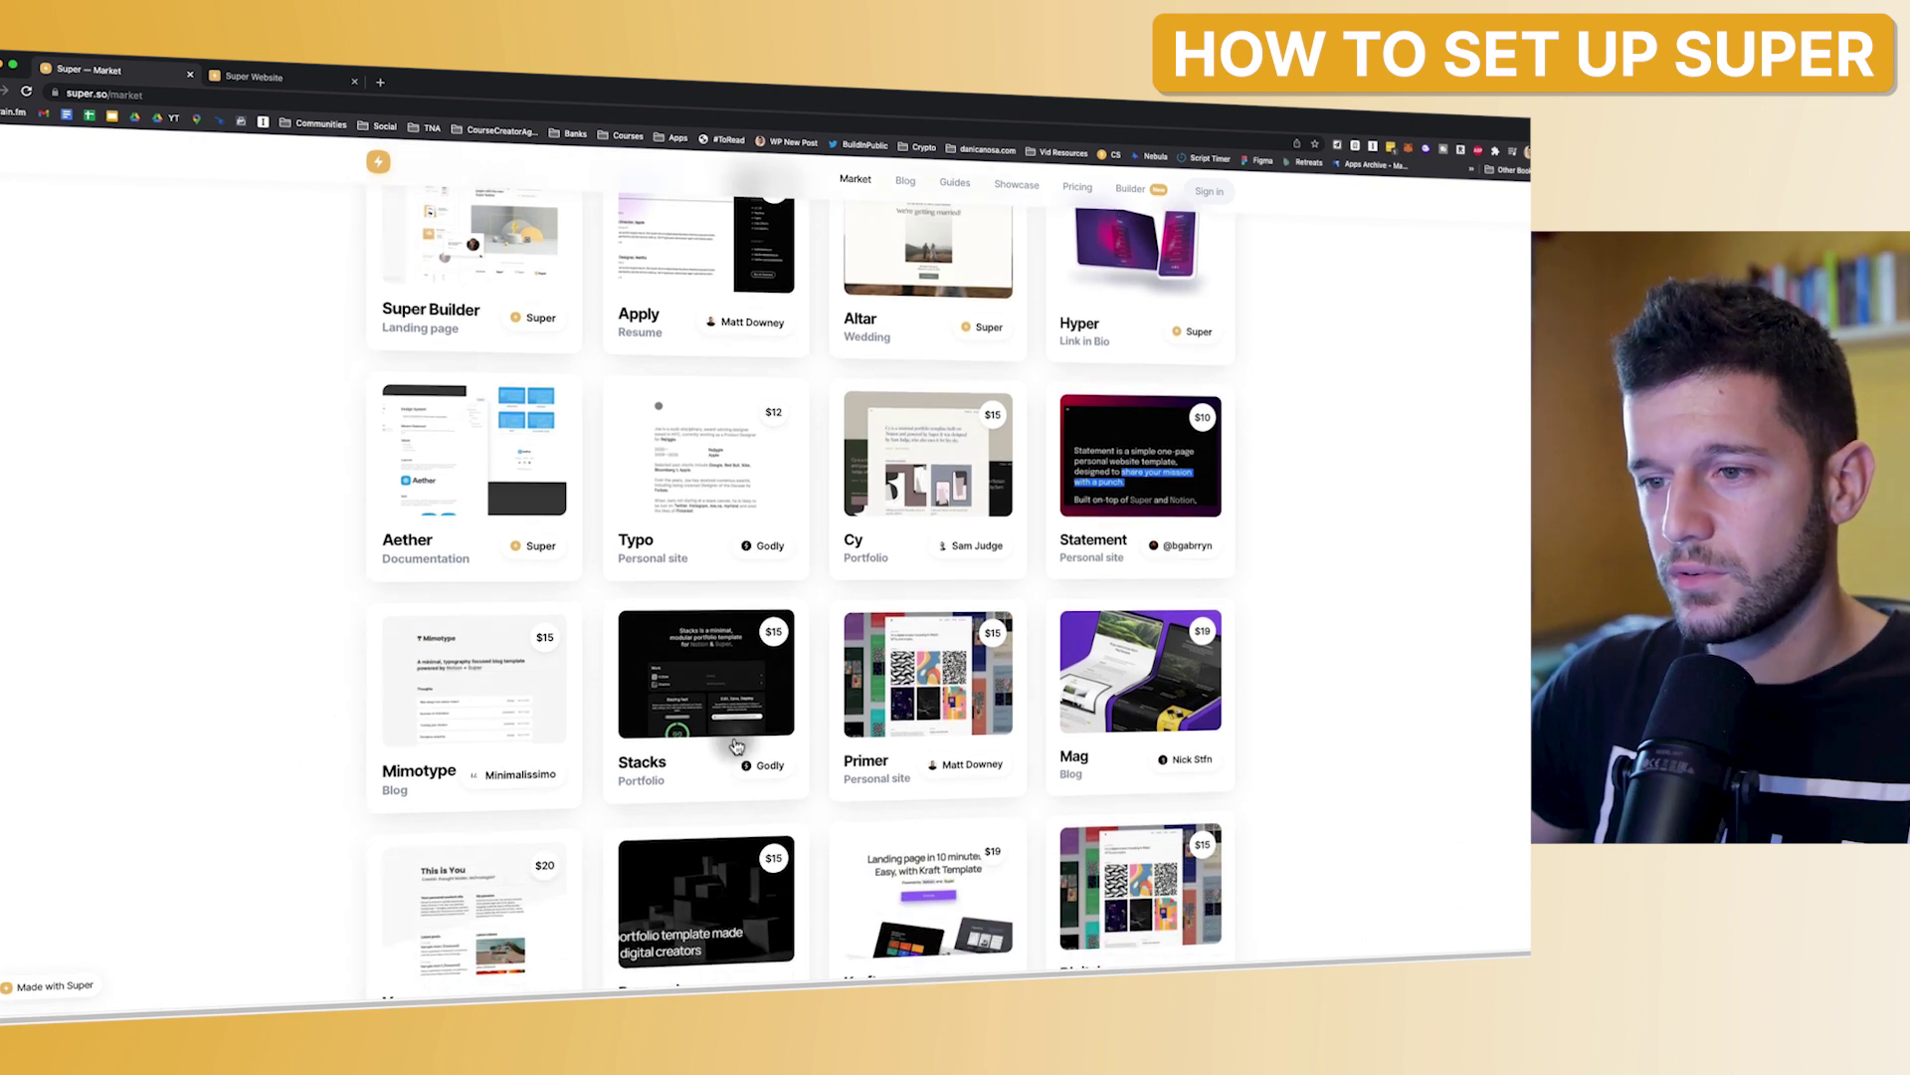
click(668, 691)
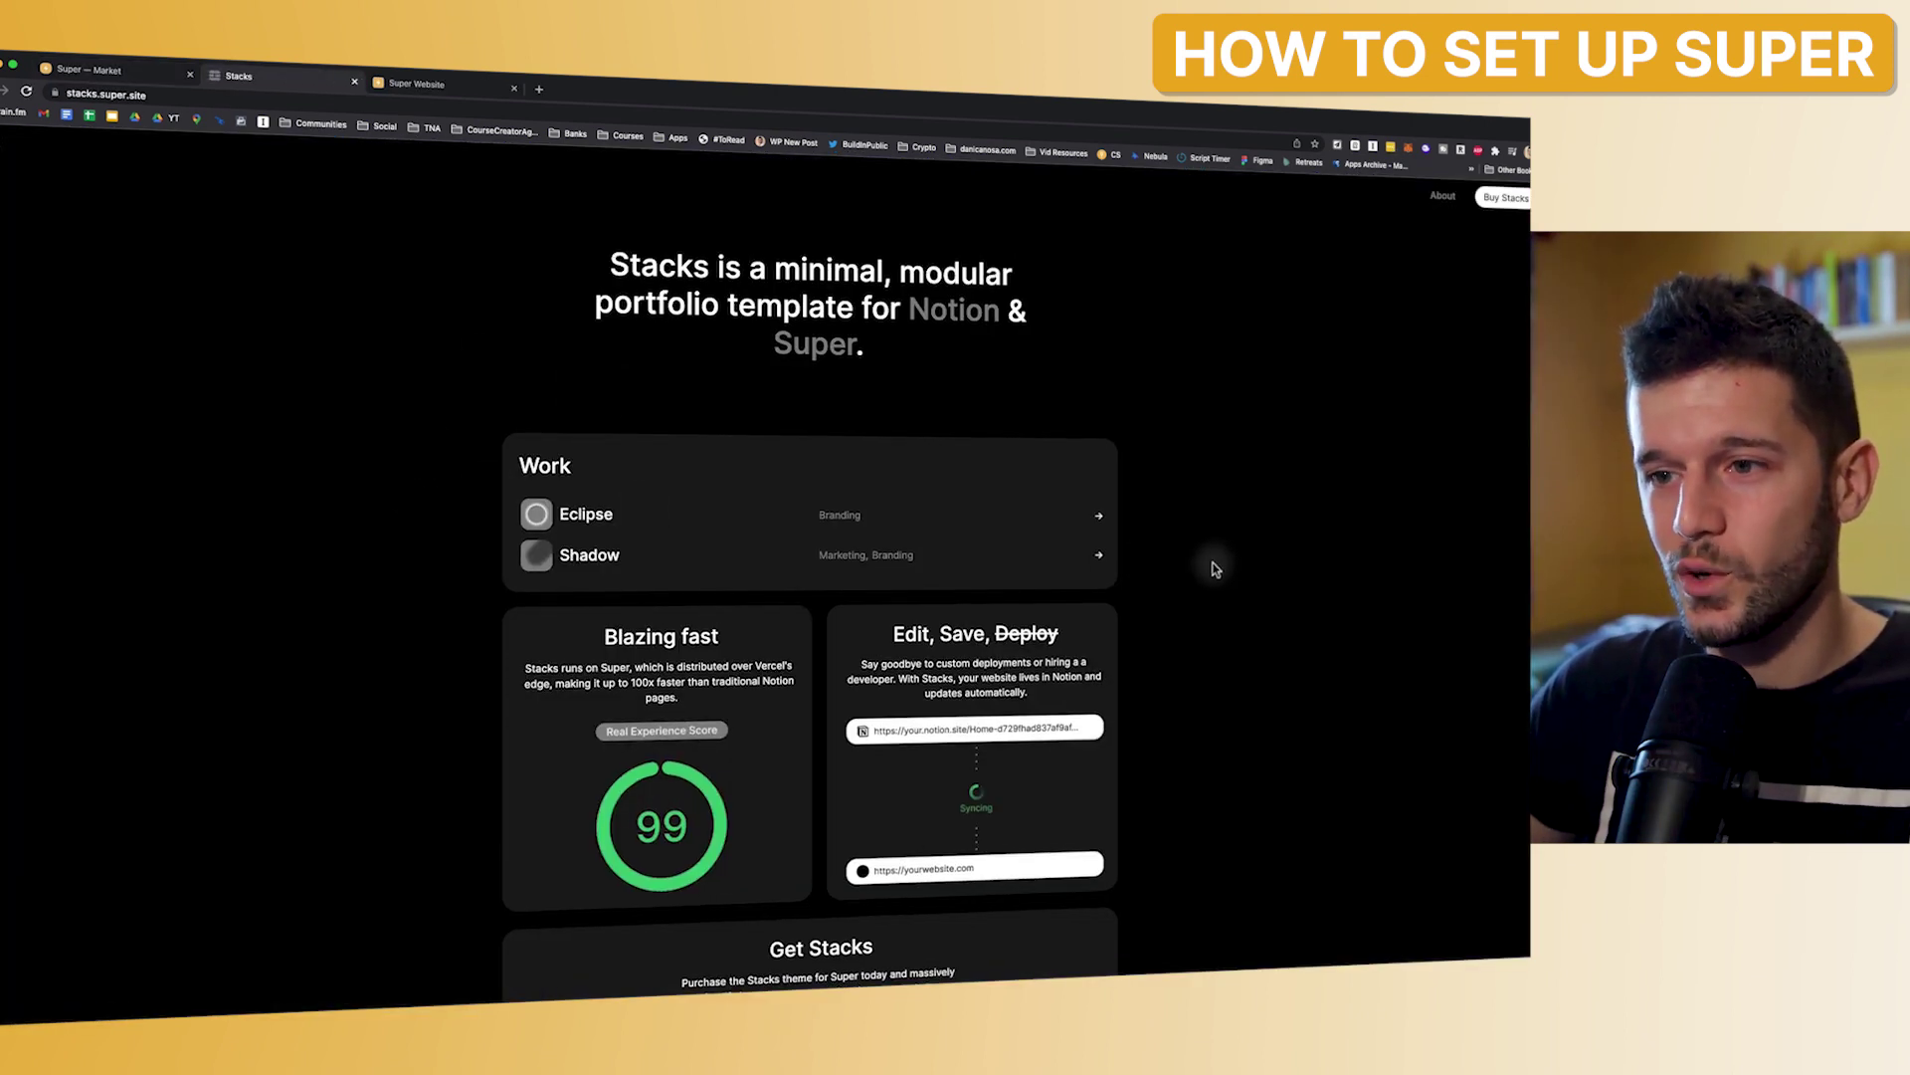
scroll(1182, 594, down, 2)
key(super+w)
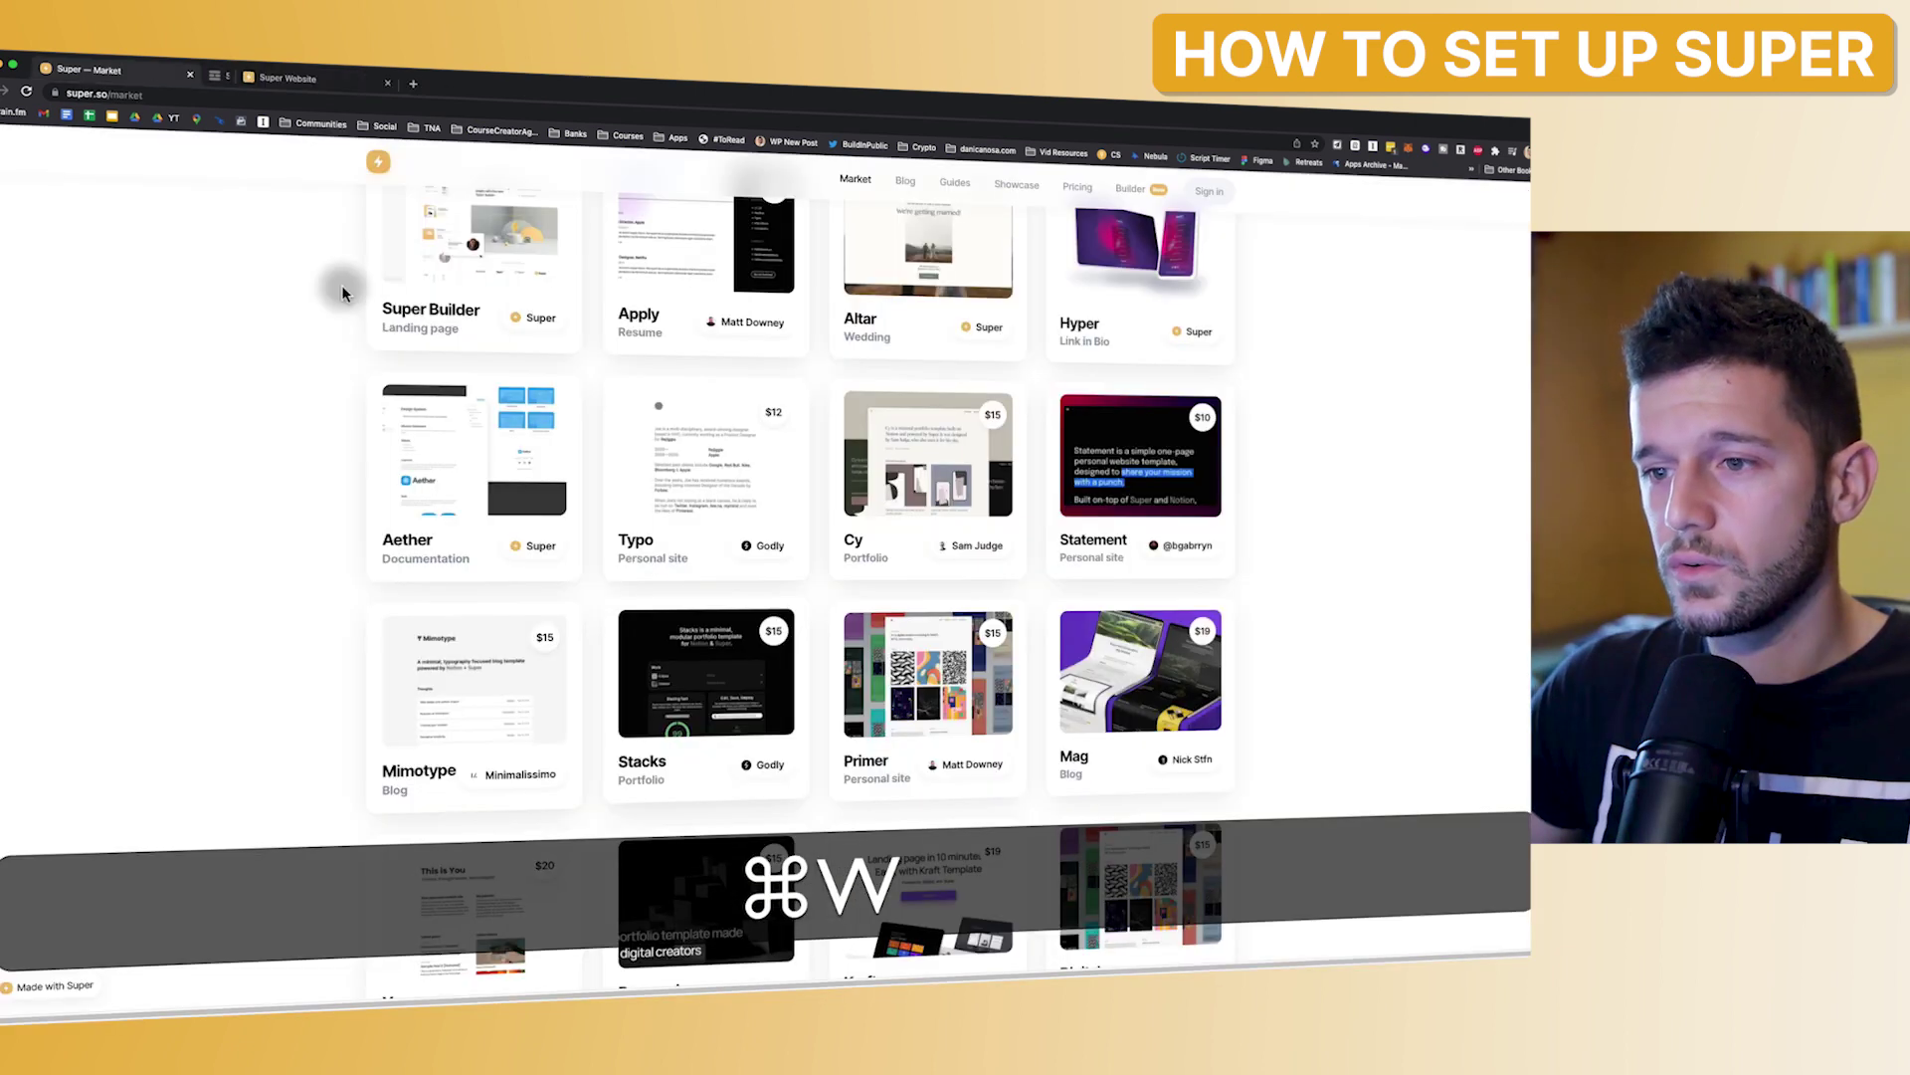
- Open the Kraft template card, landing on the Kraft Pro install guide
scroll(1327, 756, down, 4)
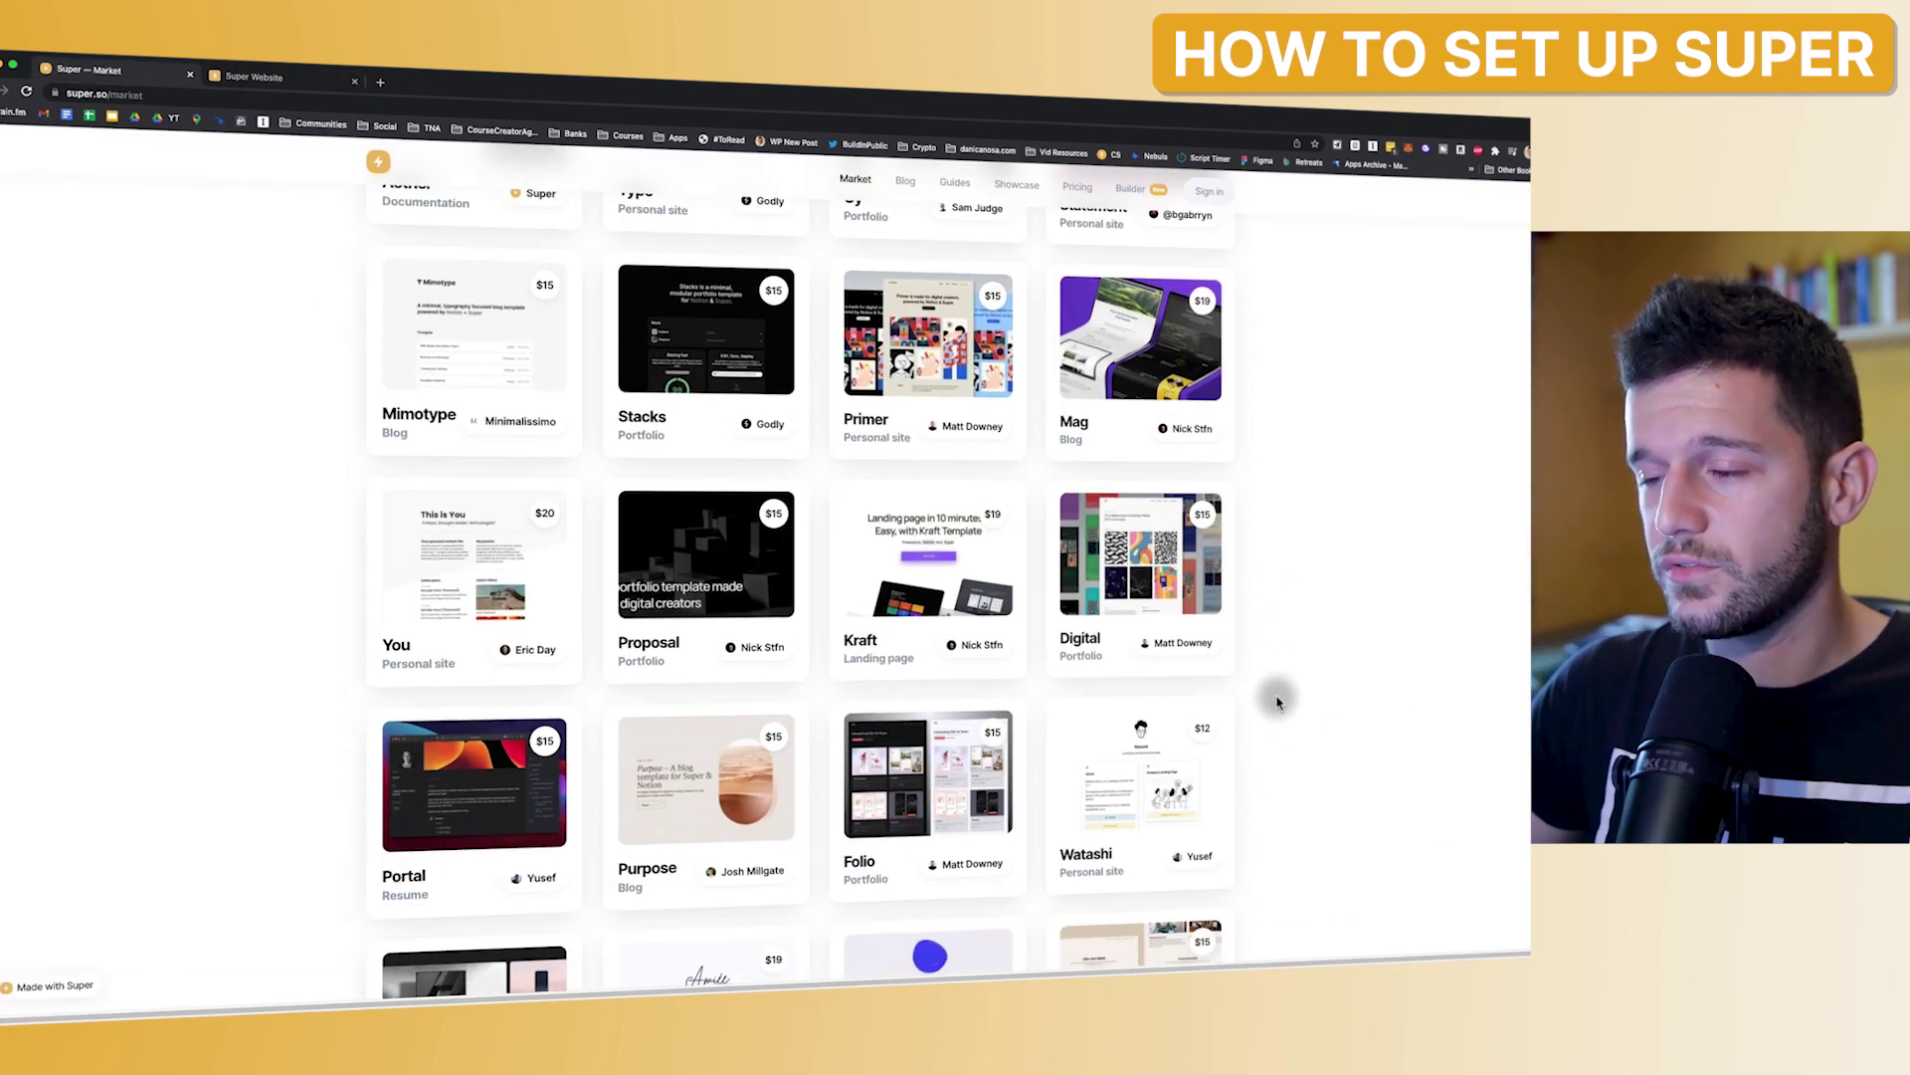
click(926, 597)
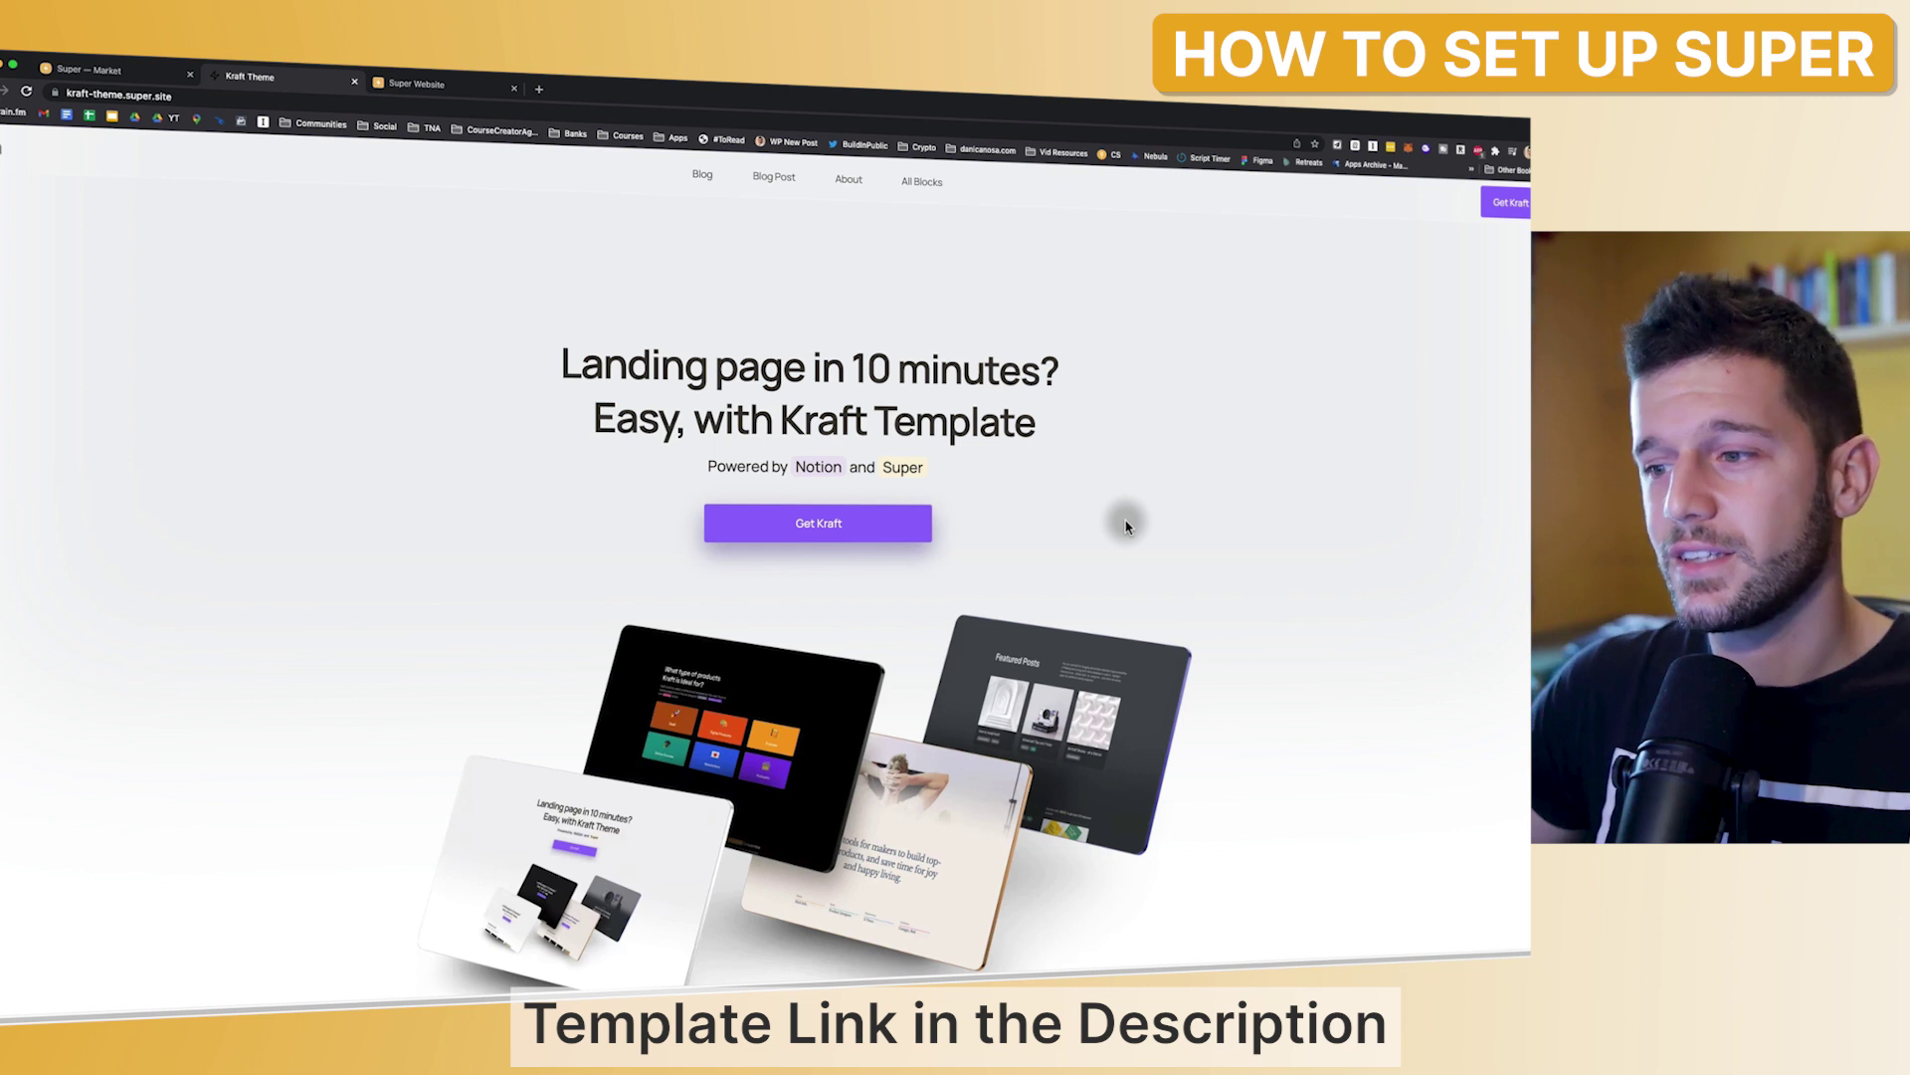
scroll(1110, 534, down, 3)
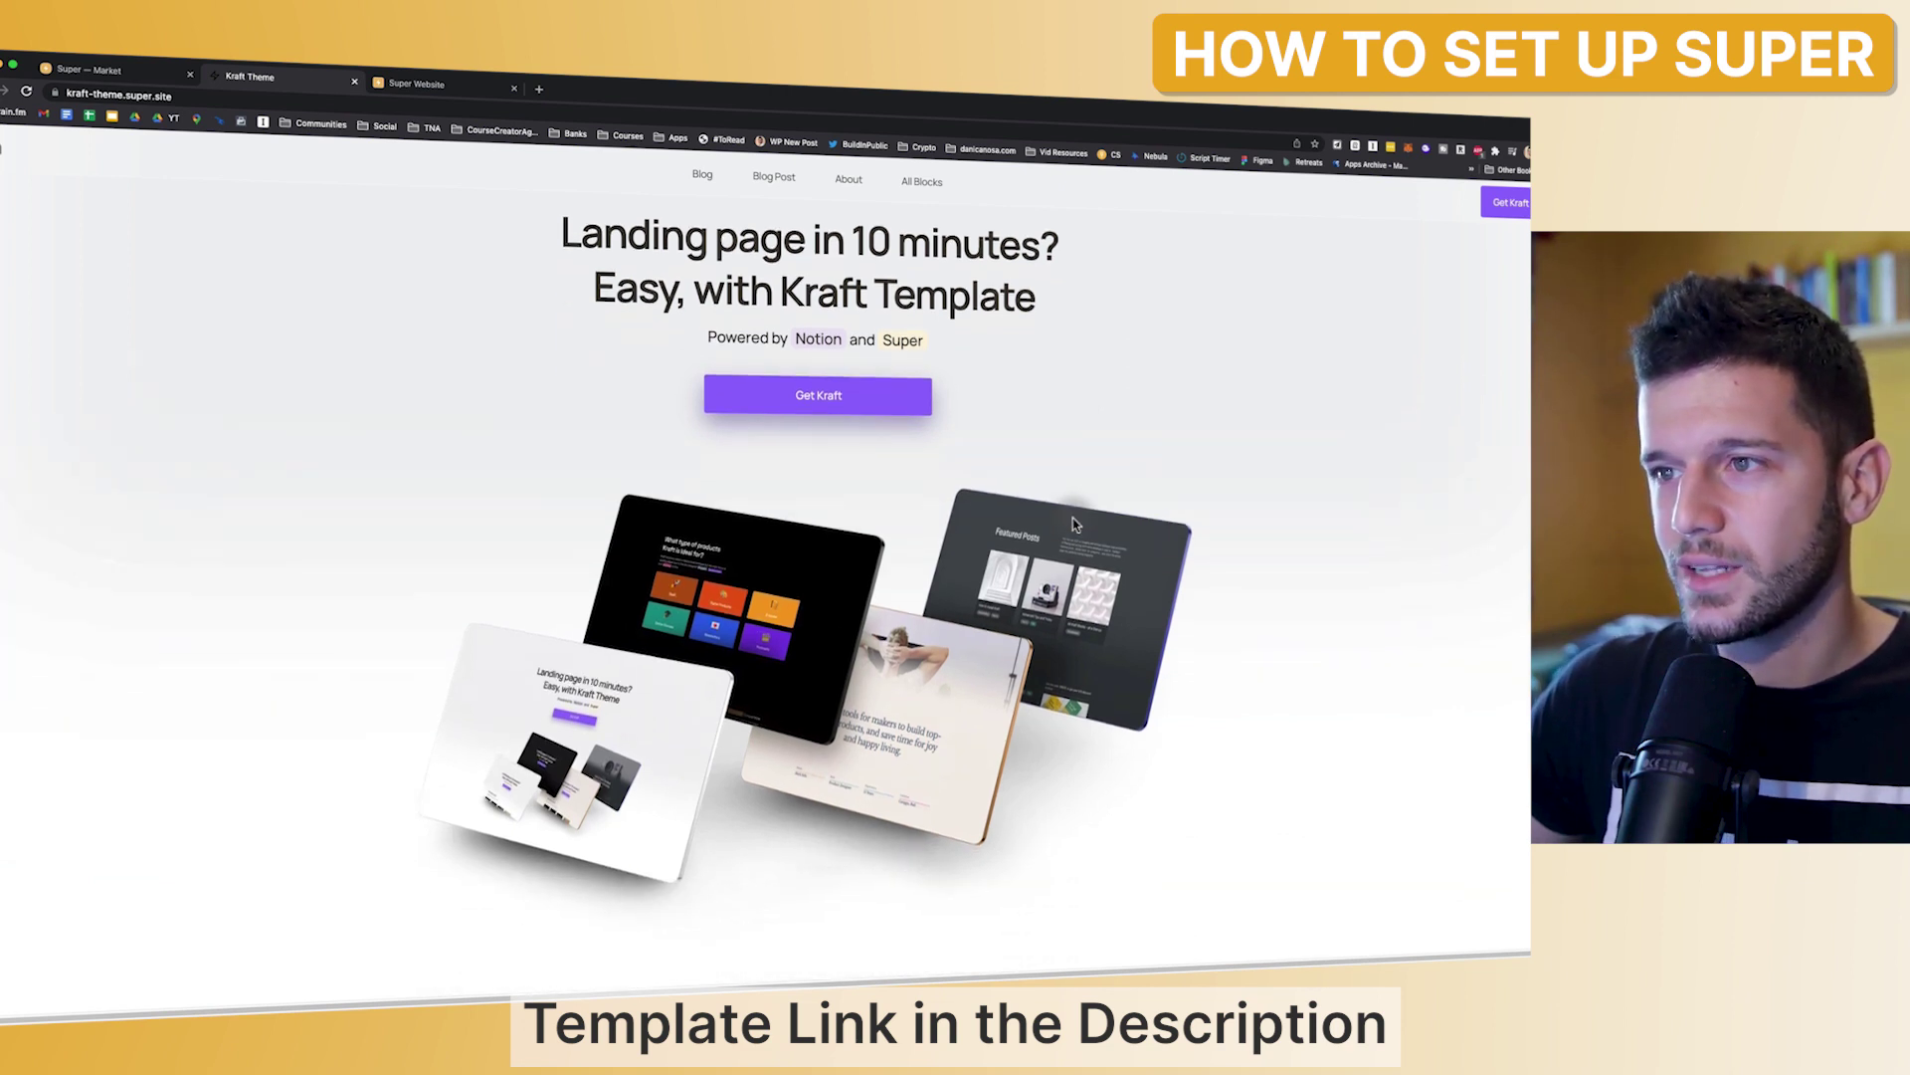
scroll(1076, 525, up, 3)
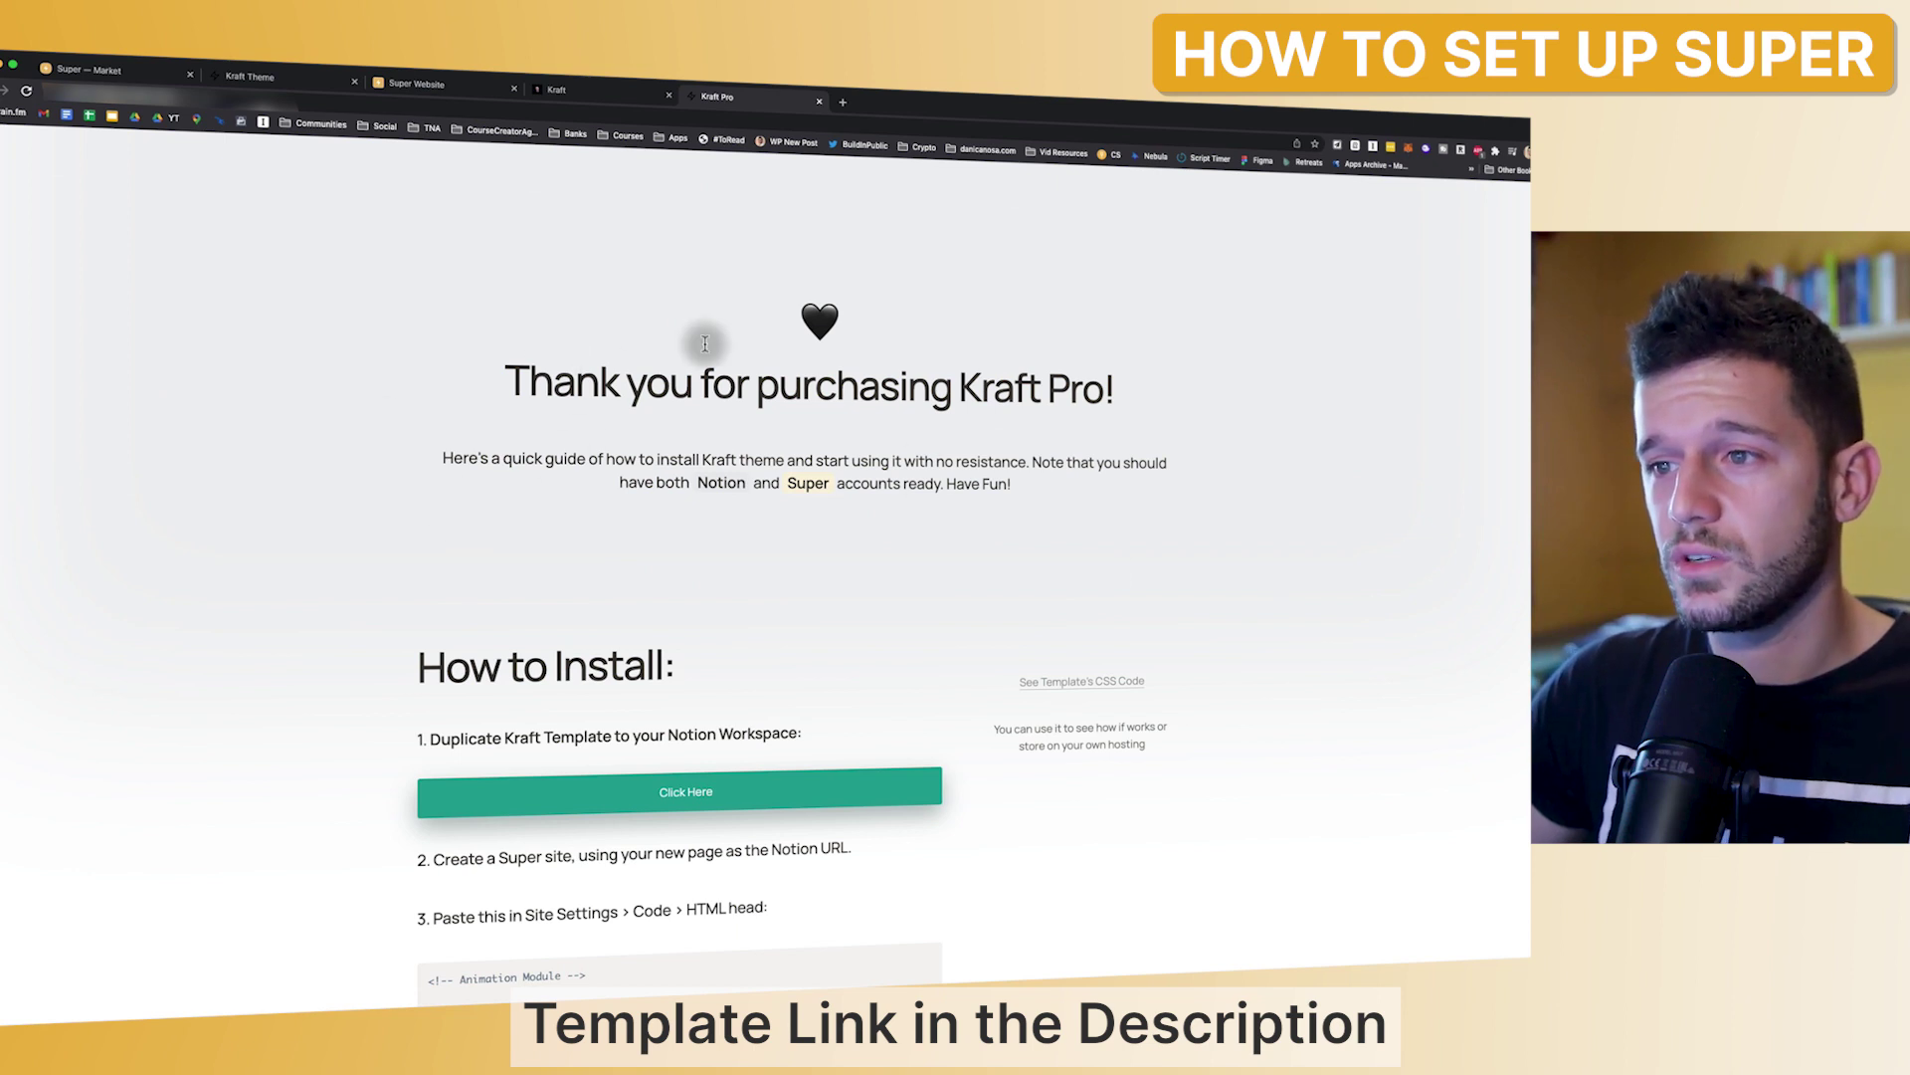
- Select and copy the Kraft Pro head code snippet from the install guide
scroll(500, 508, down, 4)
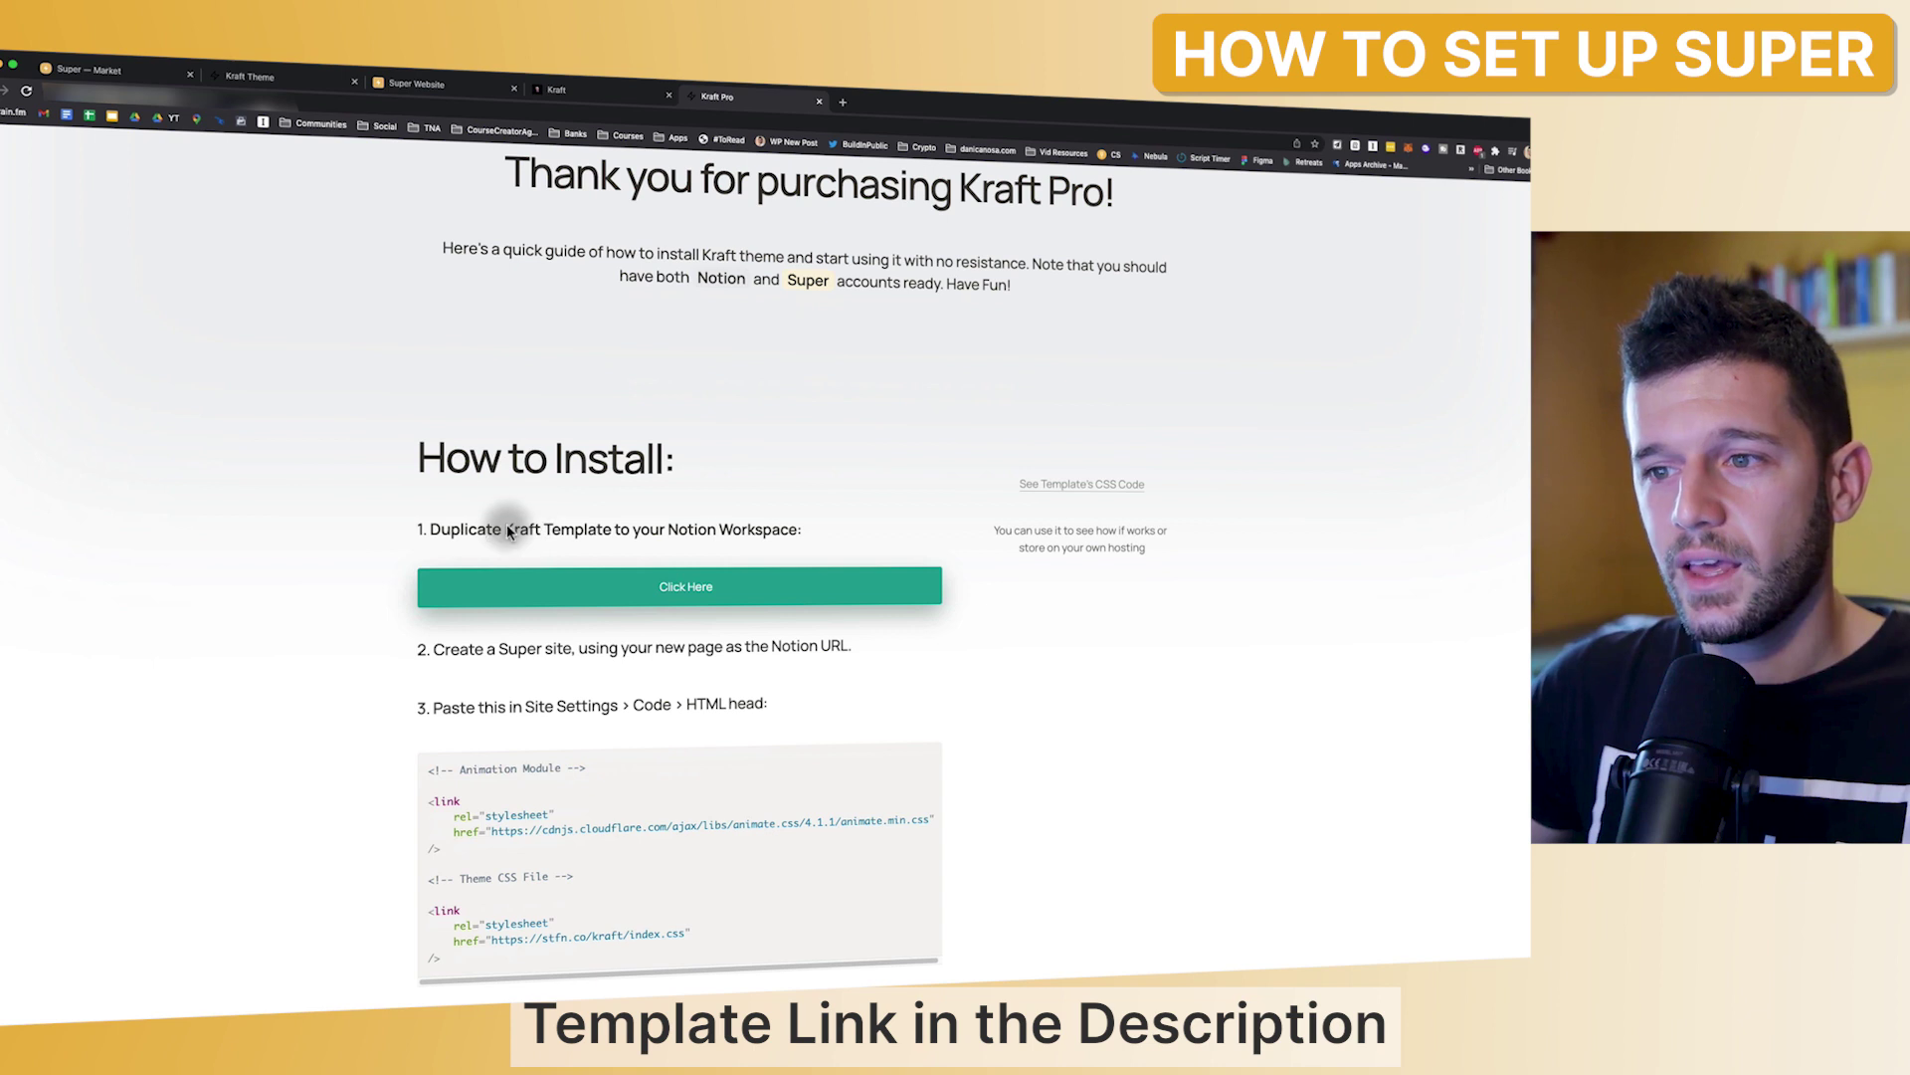
scroll(557, 498, down, 3)
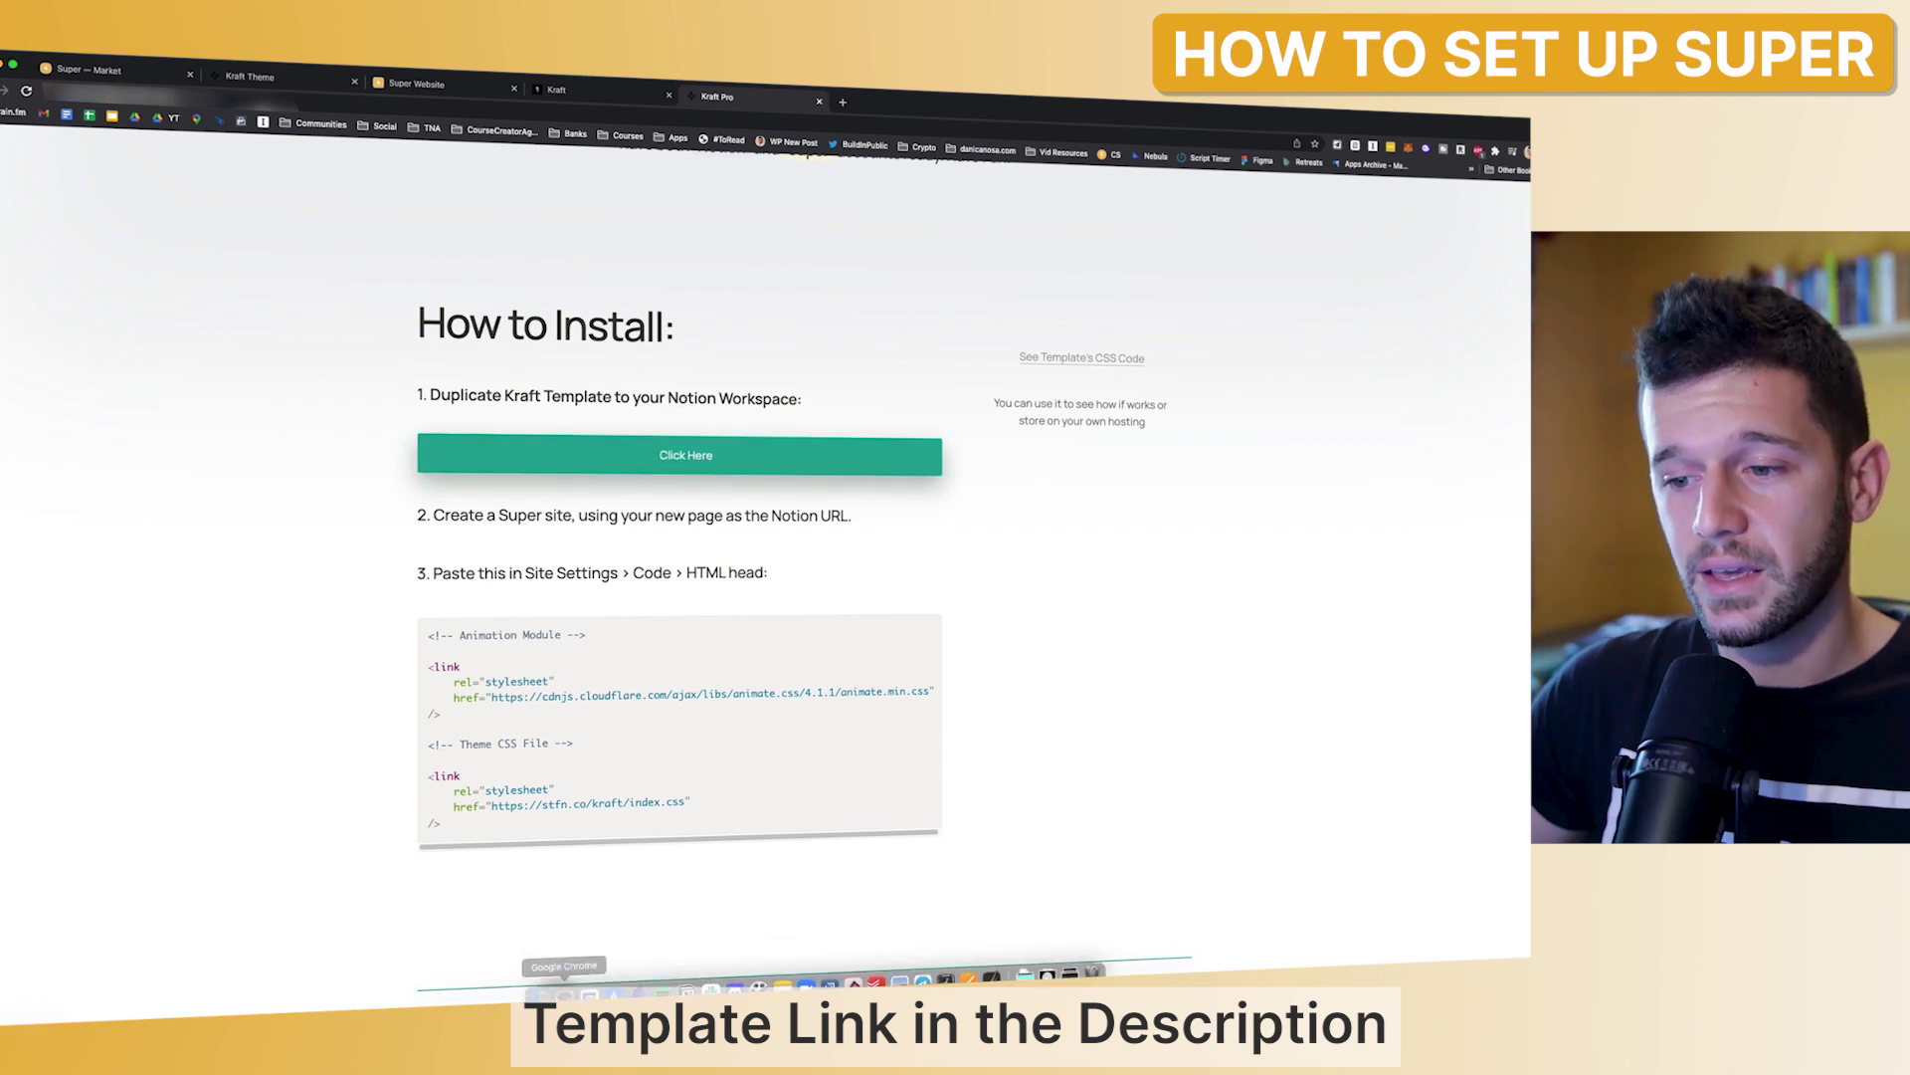
click(687, 976)
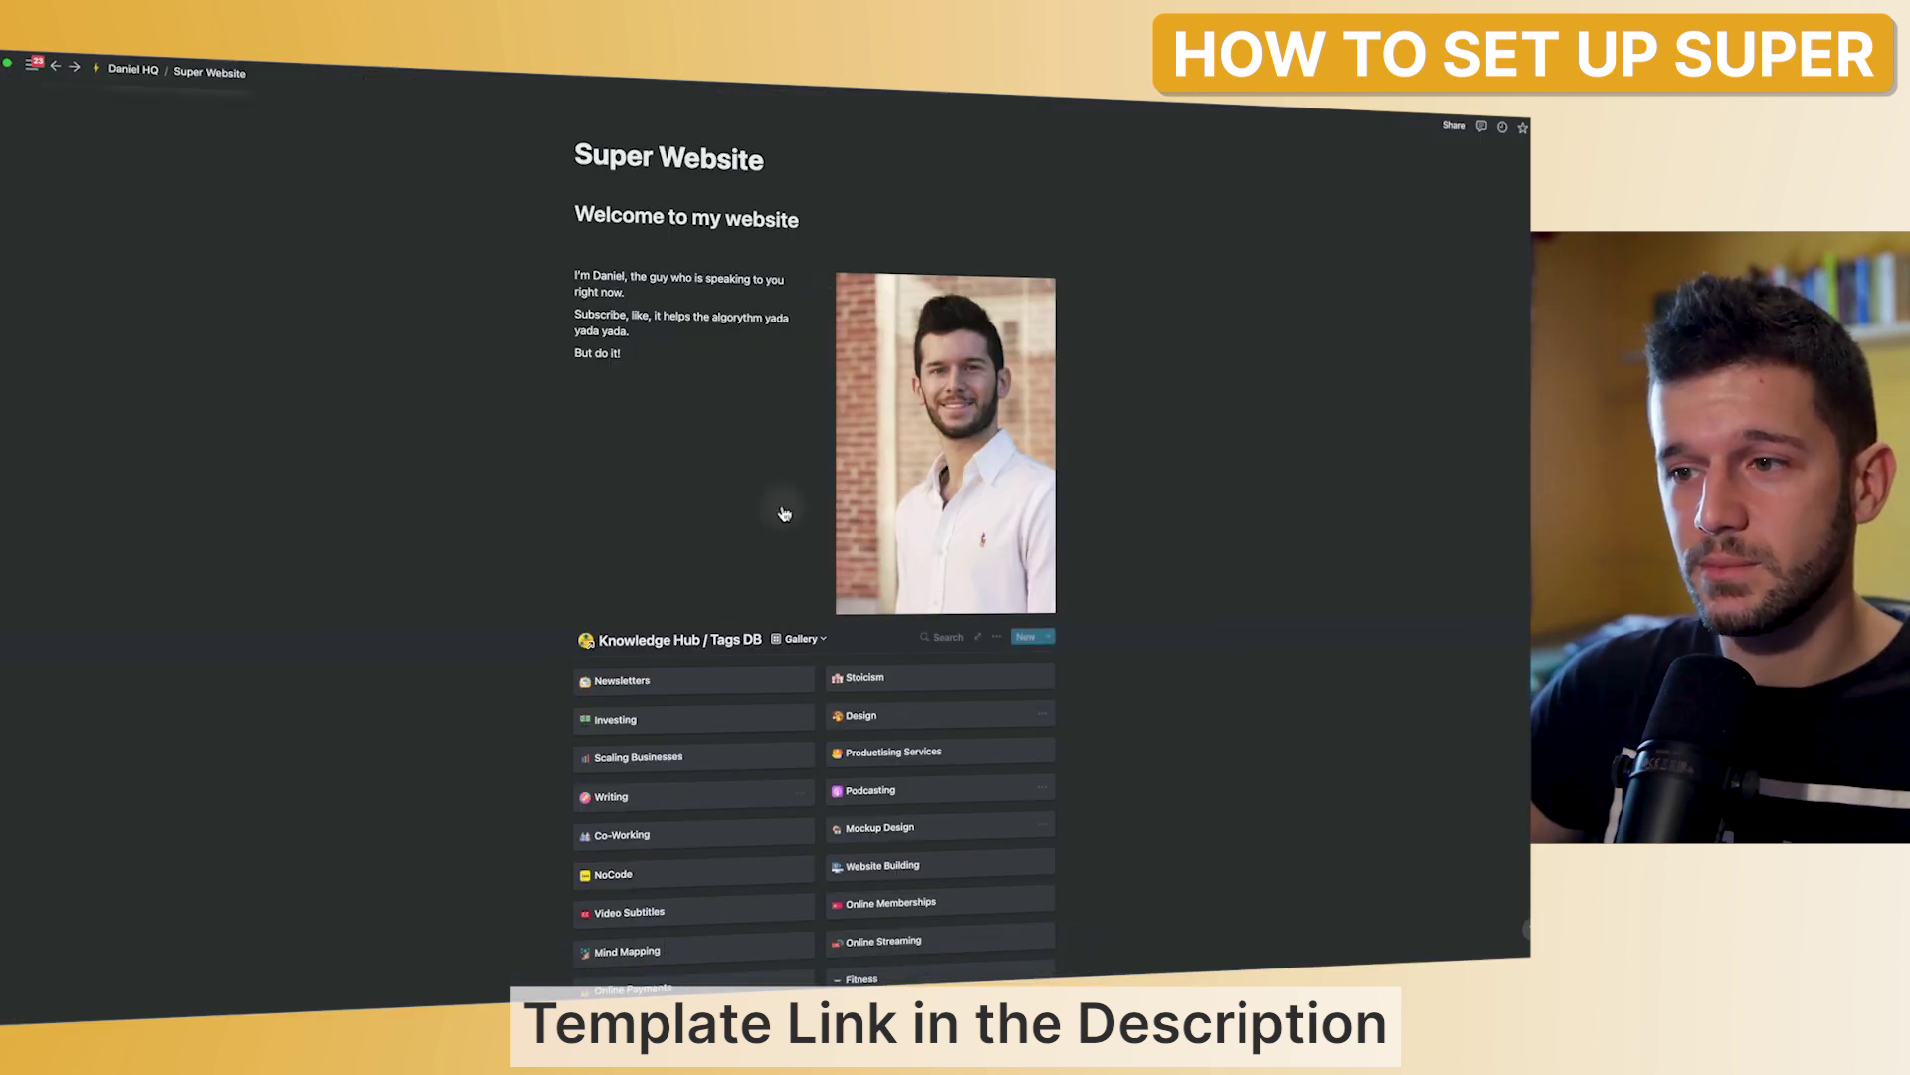
key(super+Tab)
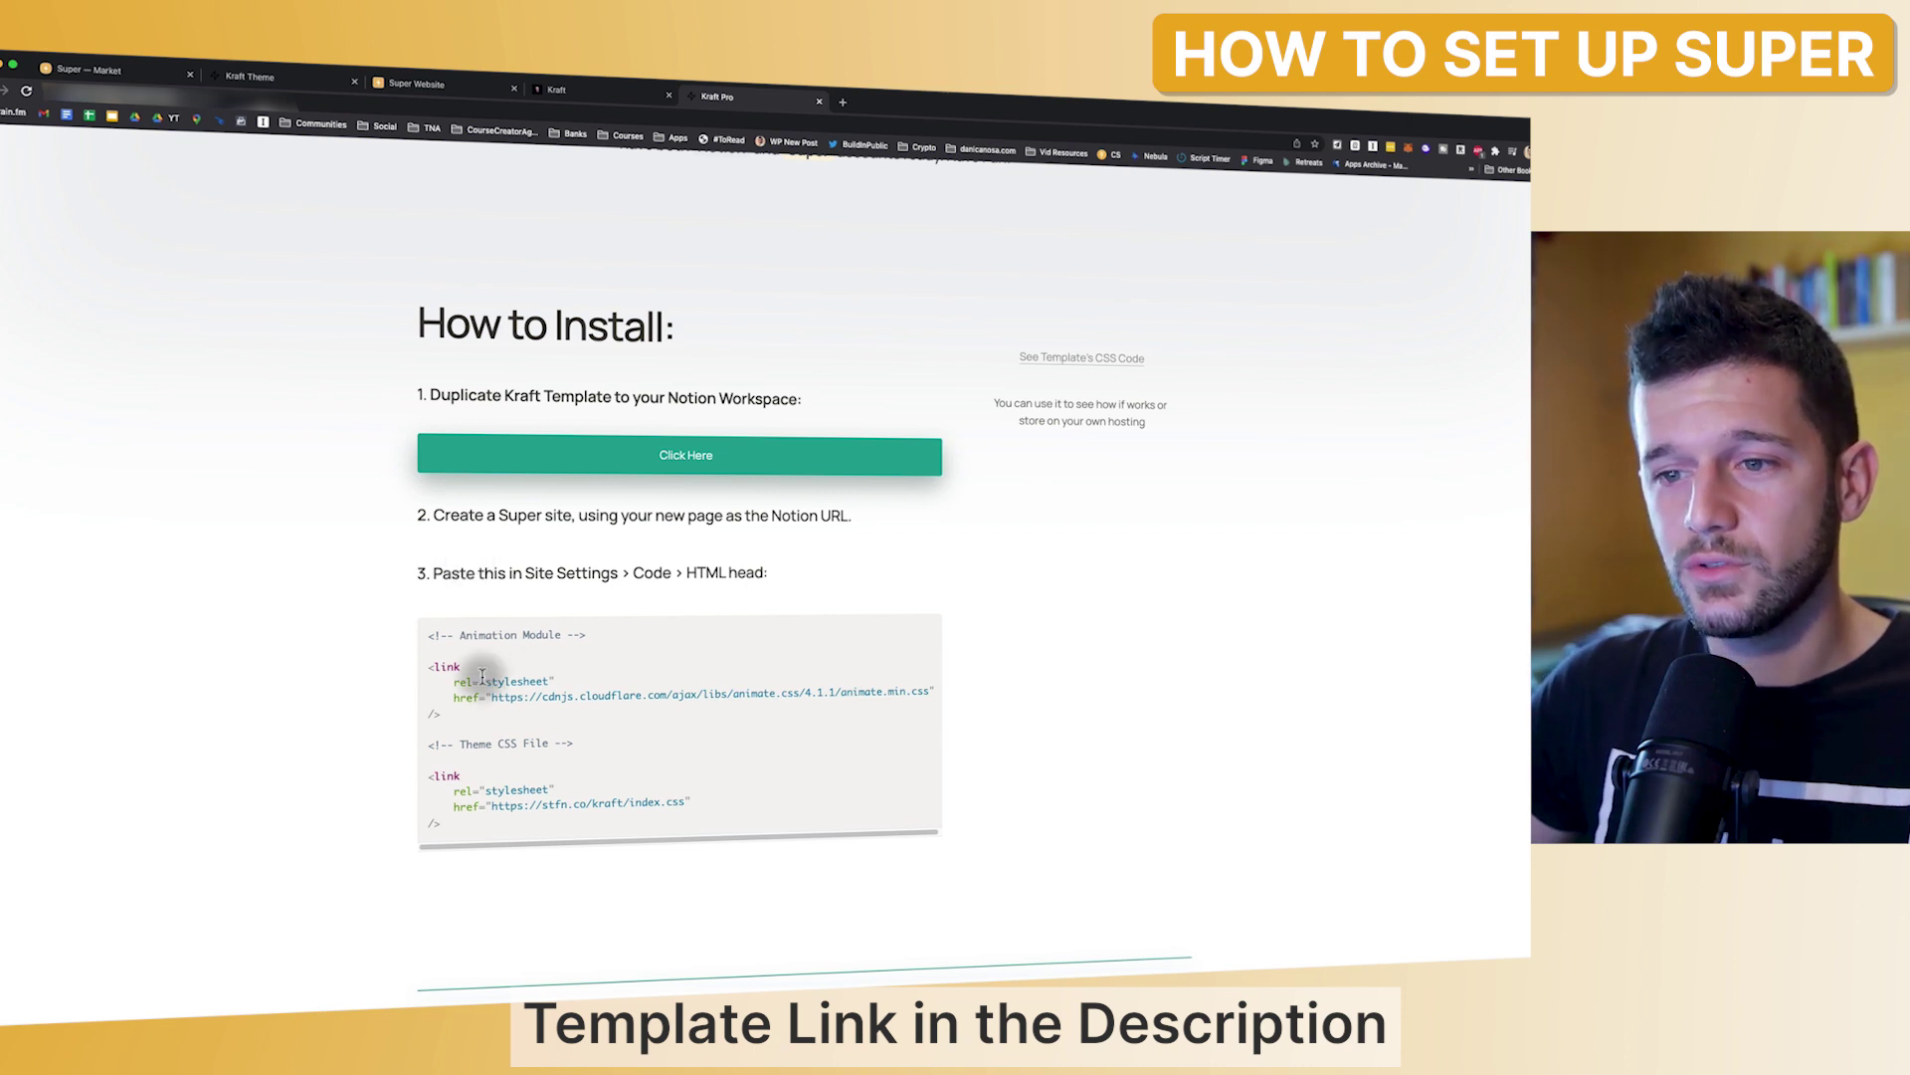
scroll(470, 645, down, 2)
drag(434, 582, 589, 748)
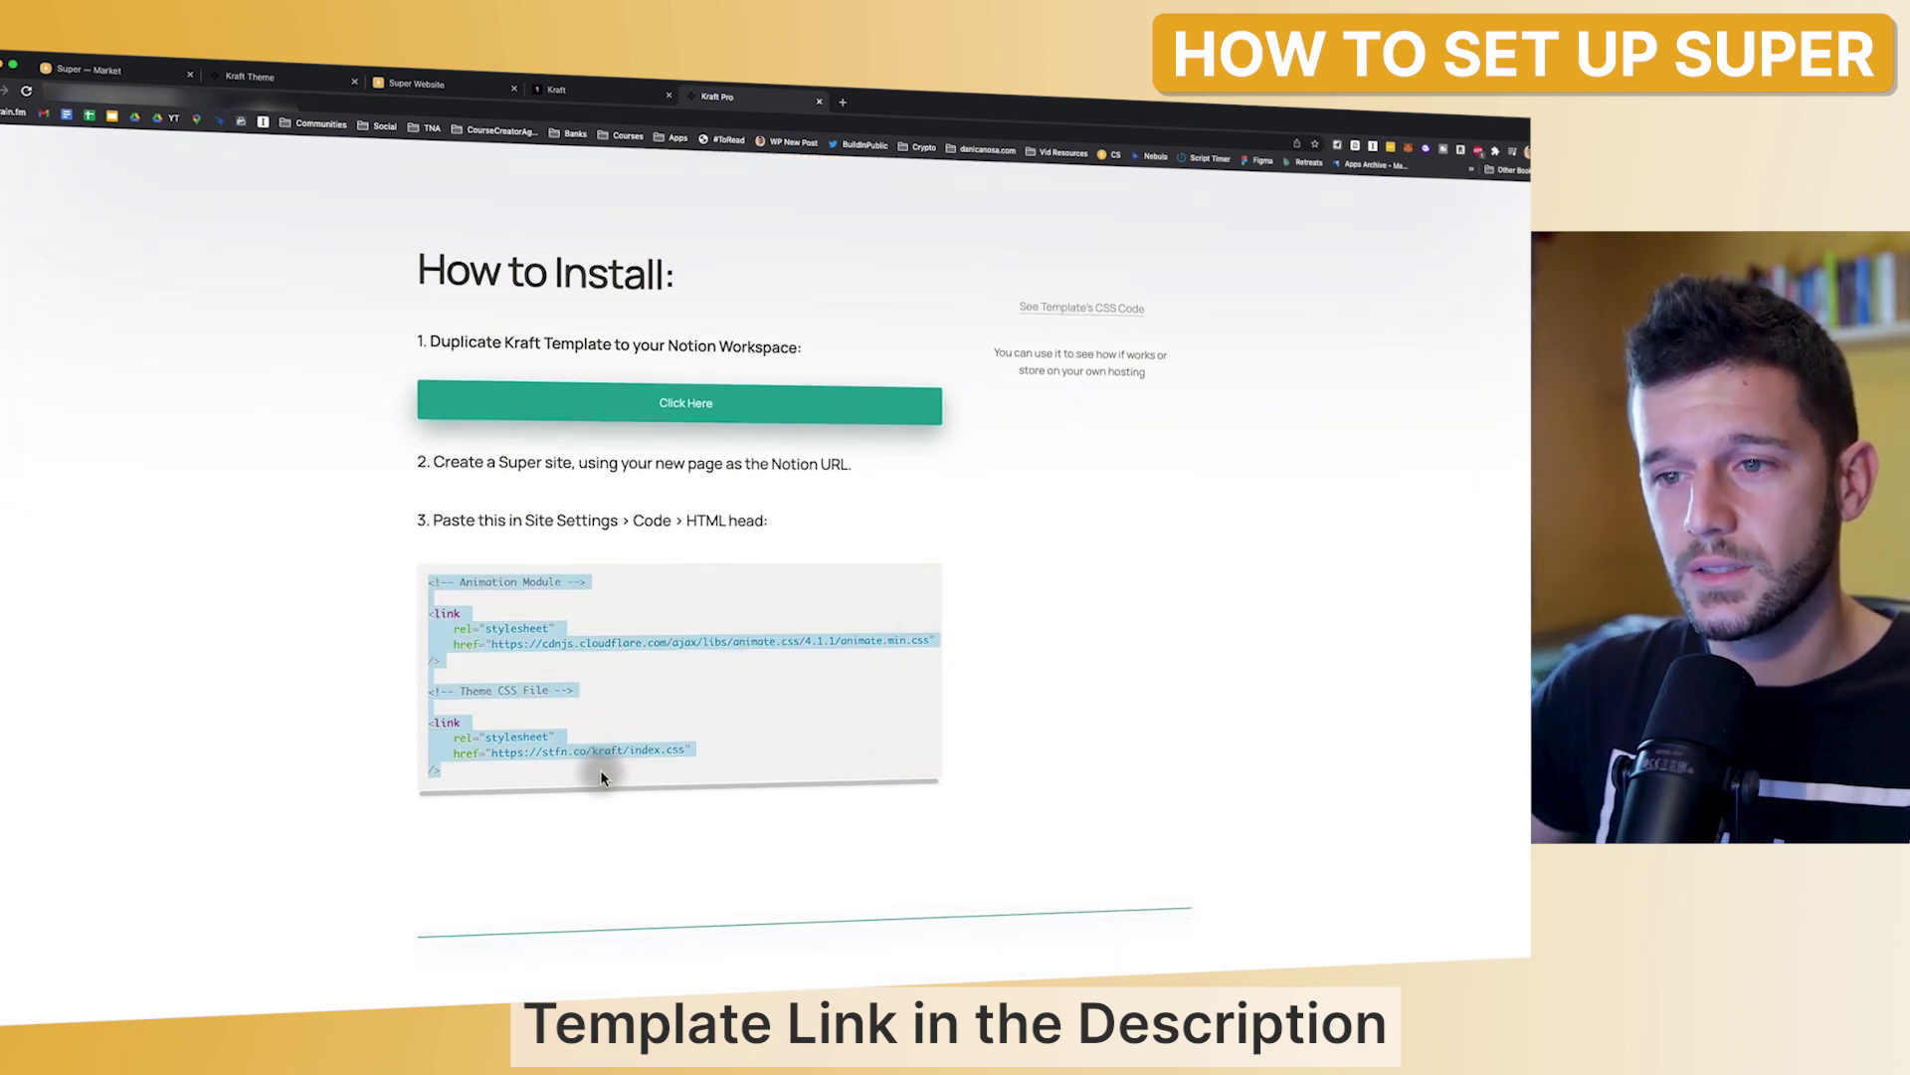
key(super+c)
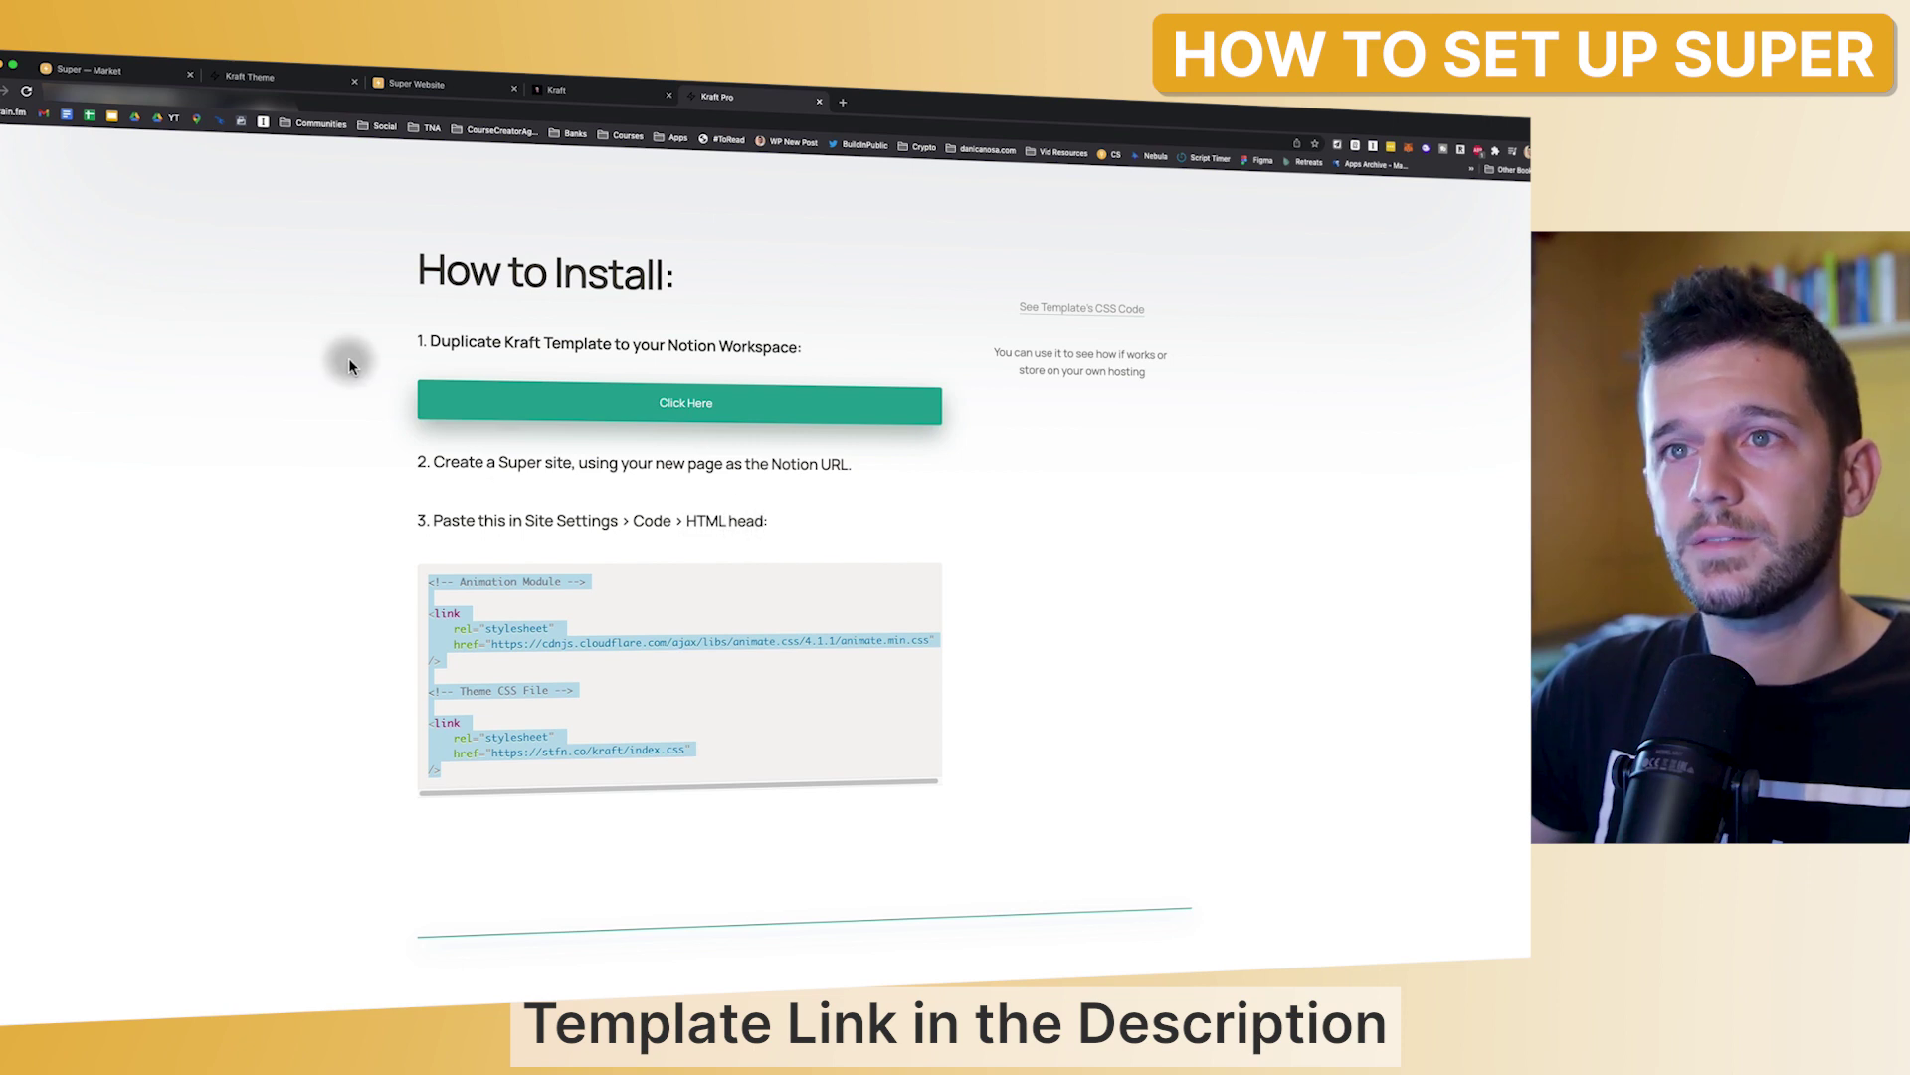
- Paste the Kraft animation and theme stylesheet links into the Global site code Head editor
click(408, 83)
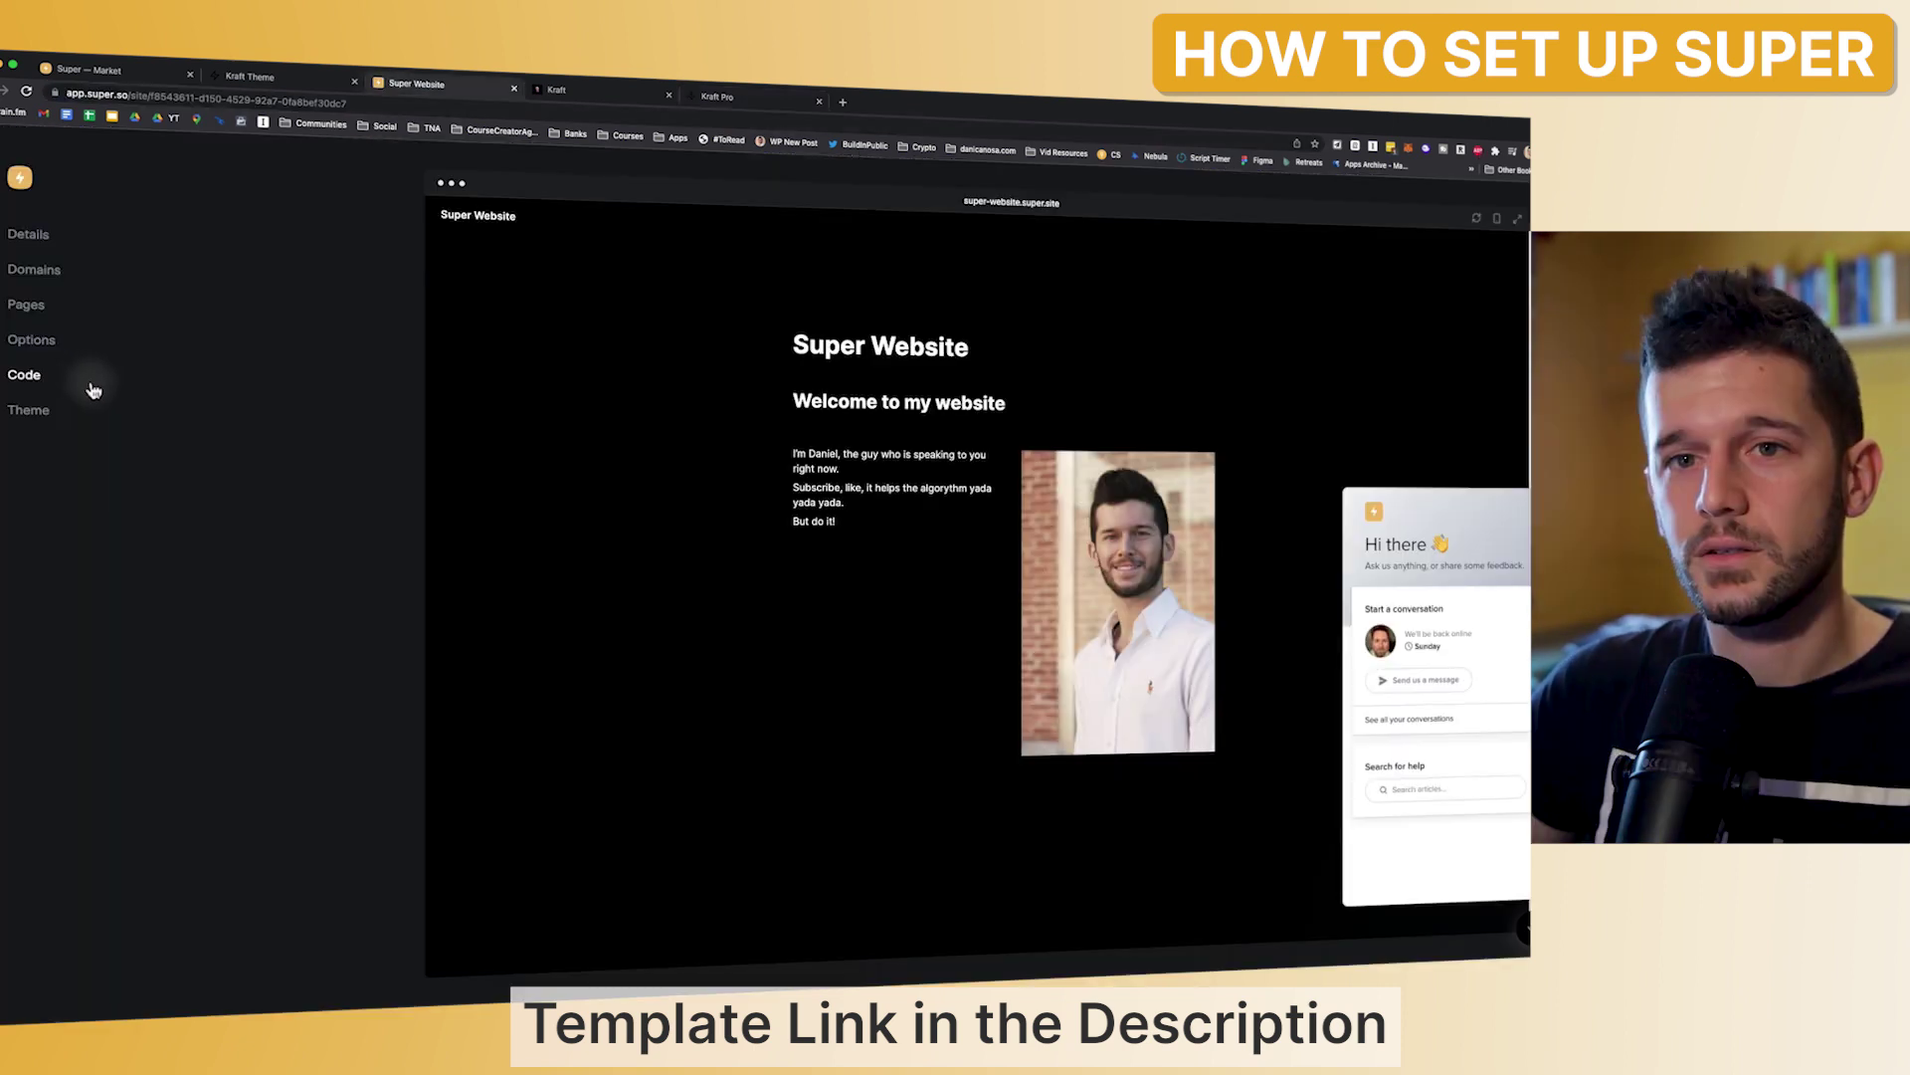
click(38, 375)
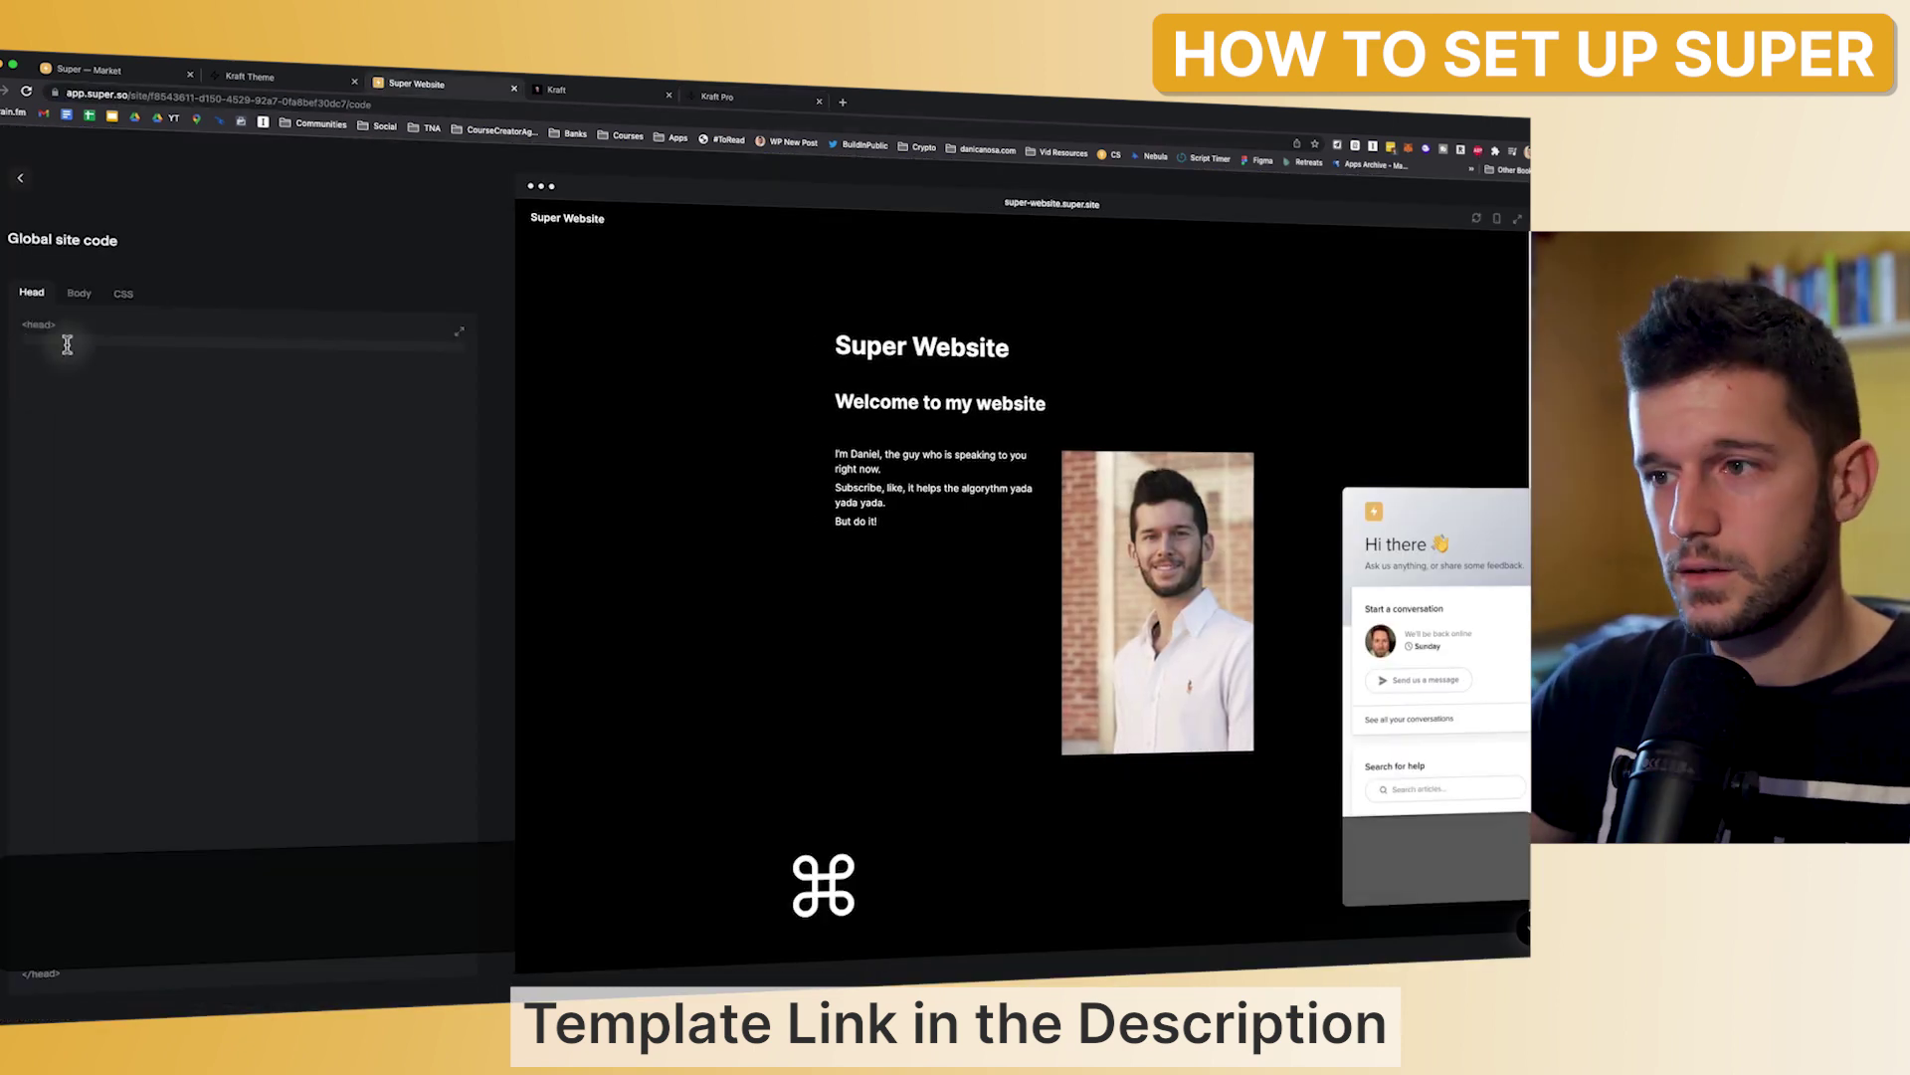
key(super+v)
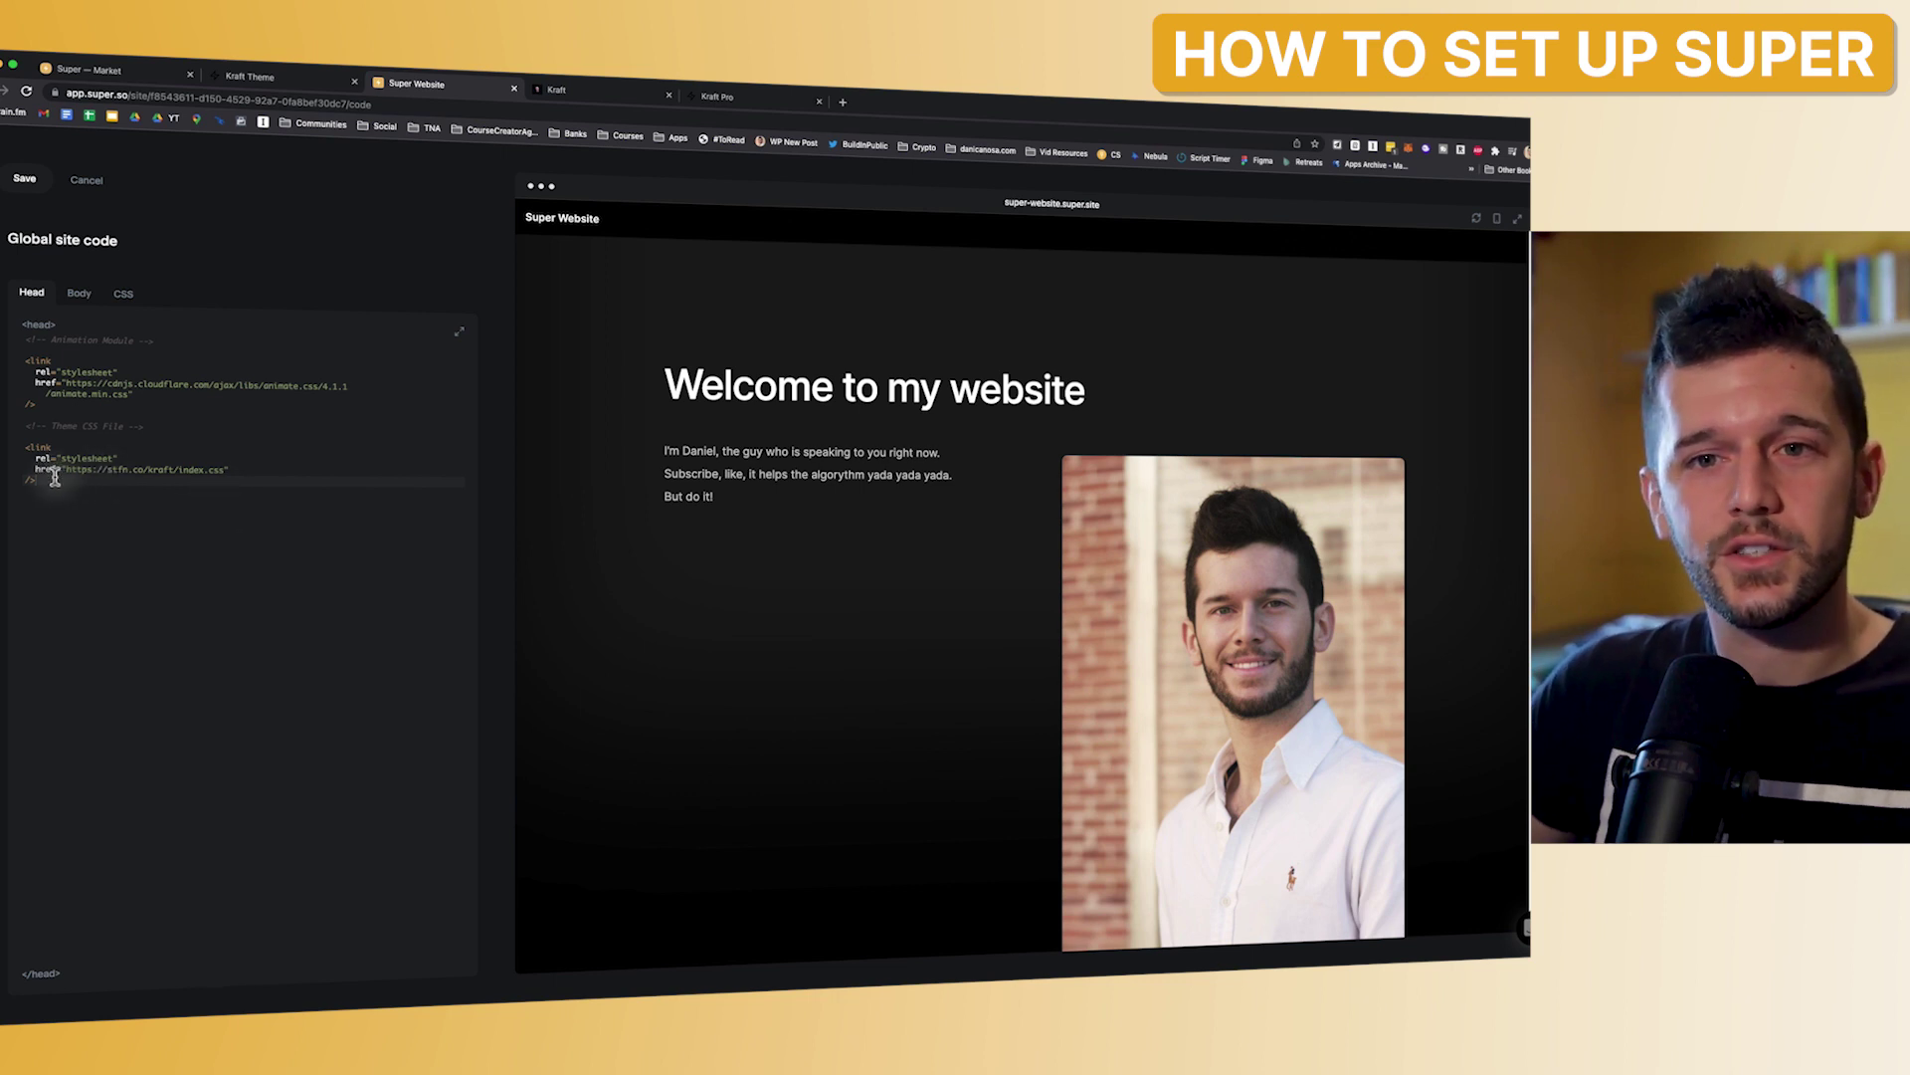
drag(54, 478, 31, 337)
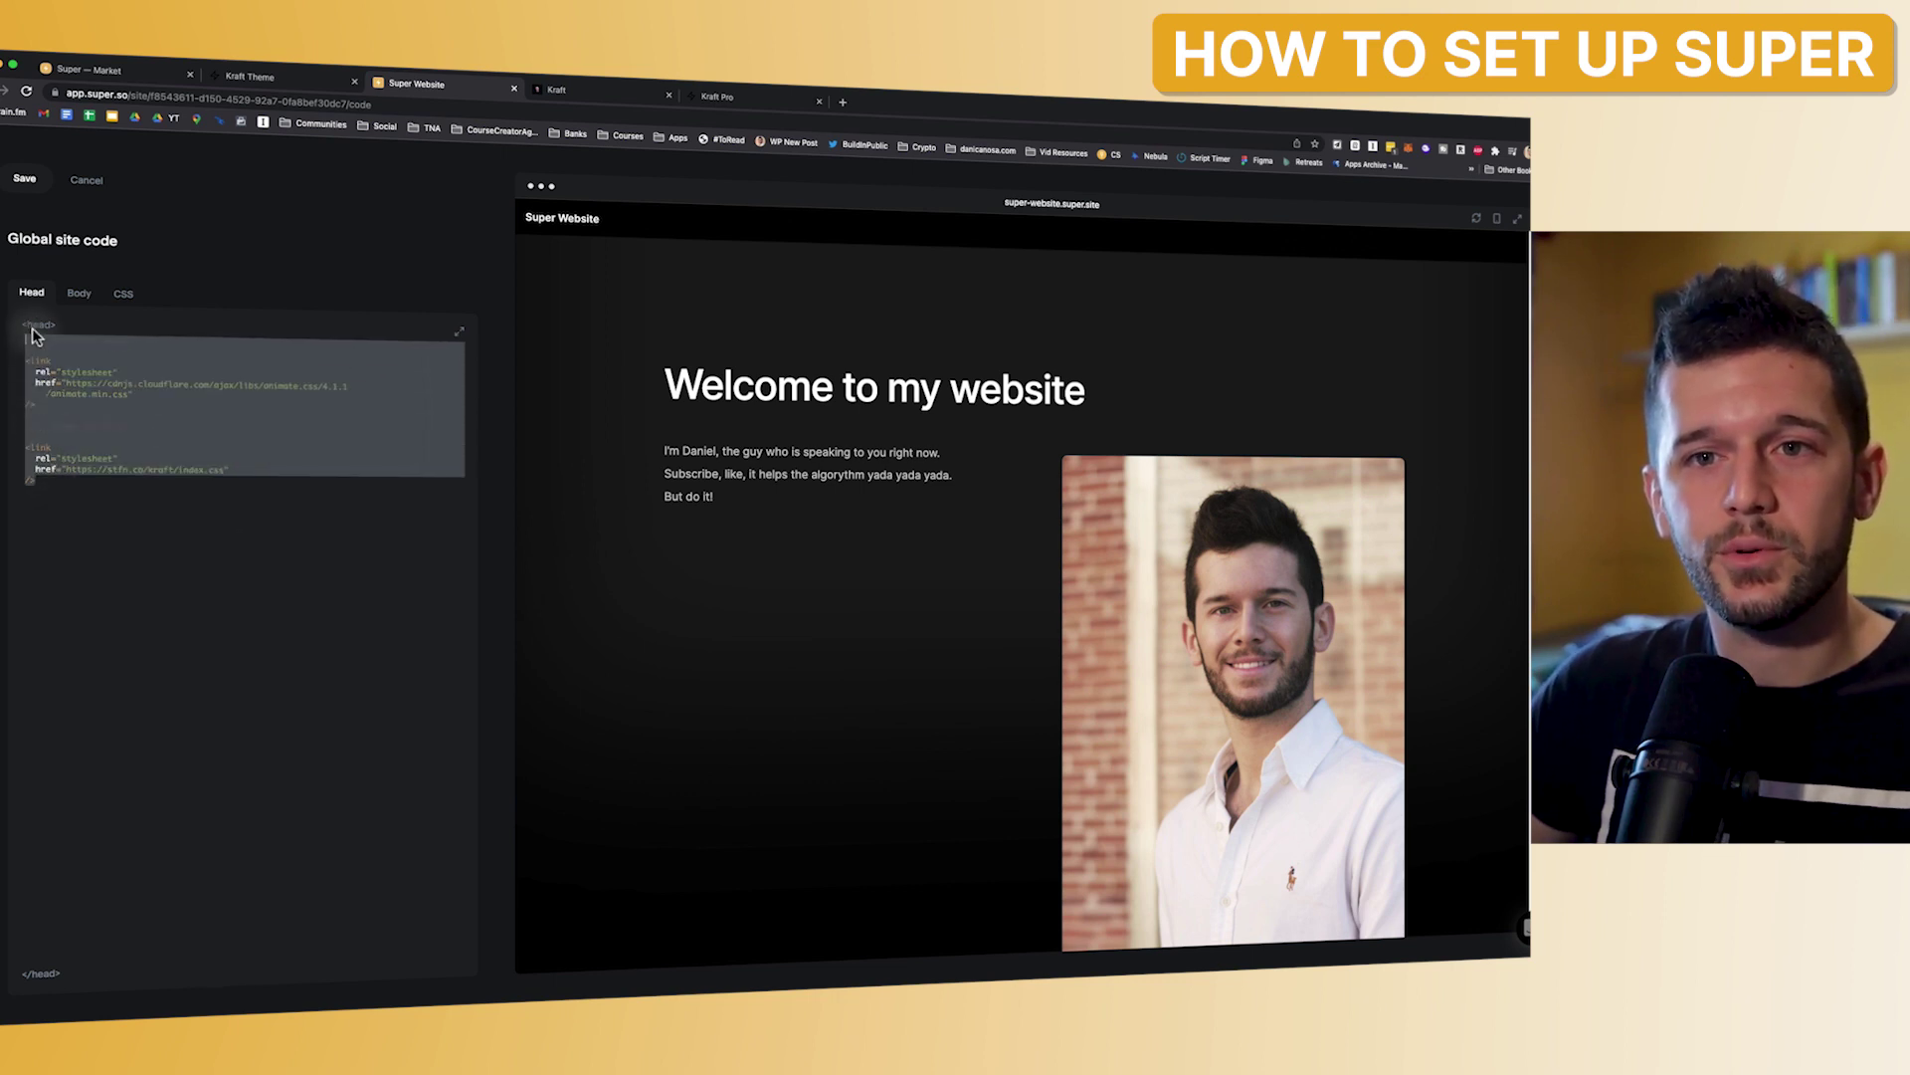
click(67, 483)
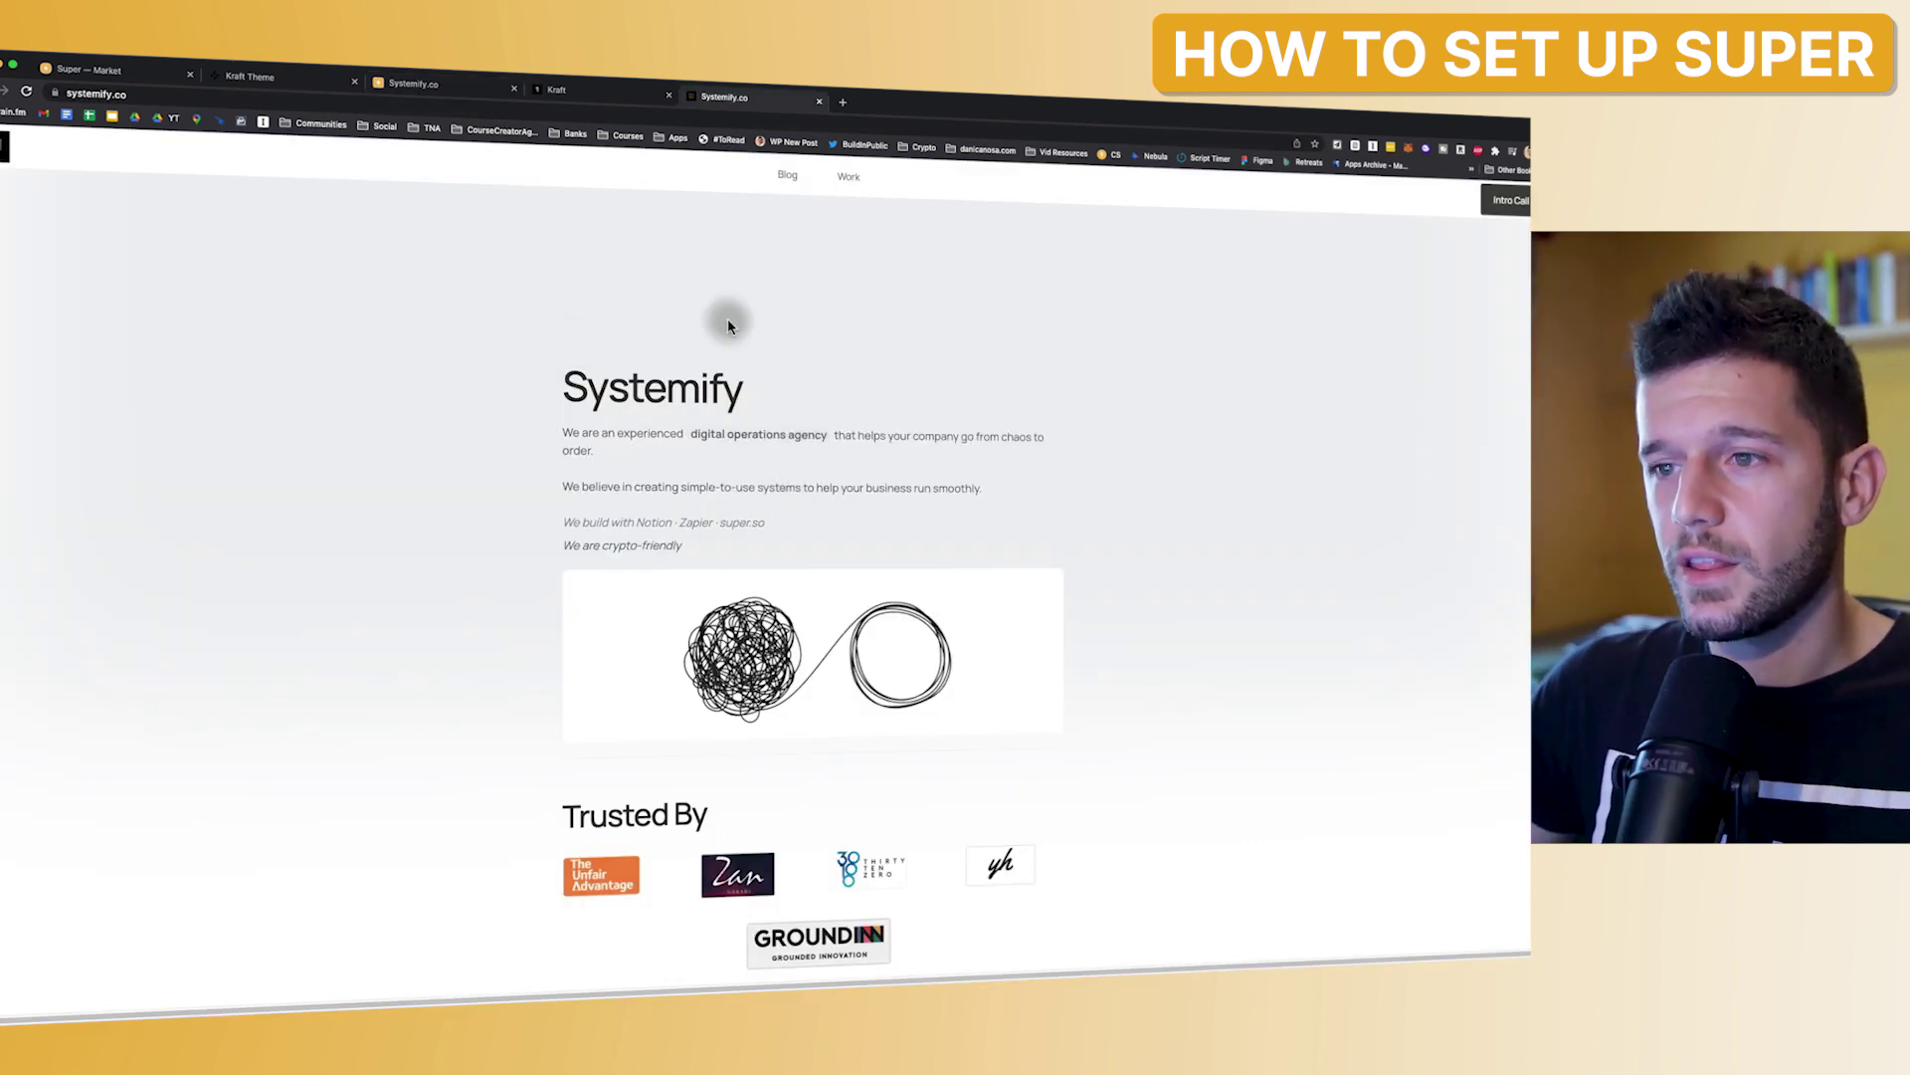
- Scroll through the live systemify.co homepage, briefly highlighting 'digital operations agency'
drag(679, 434, 854, 438)
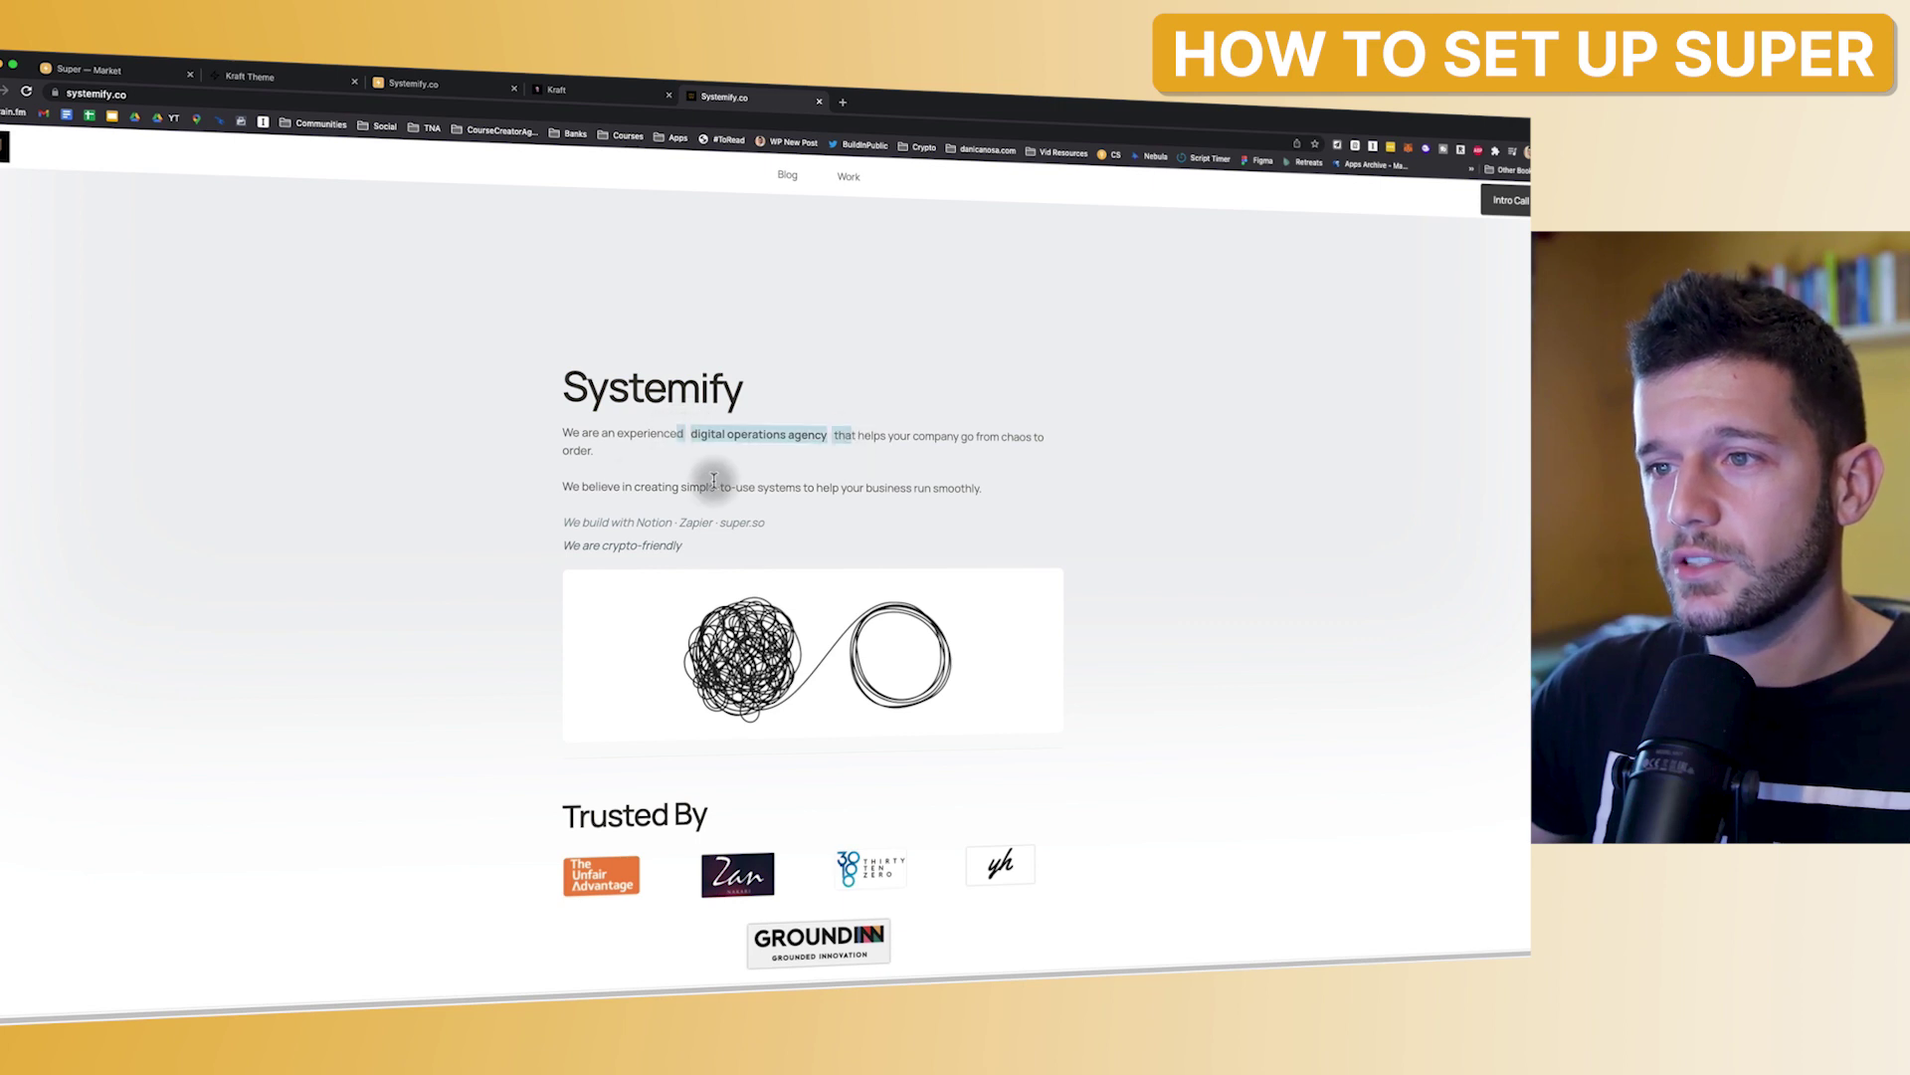
click(874, 430)
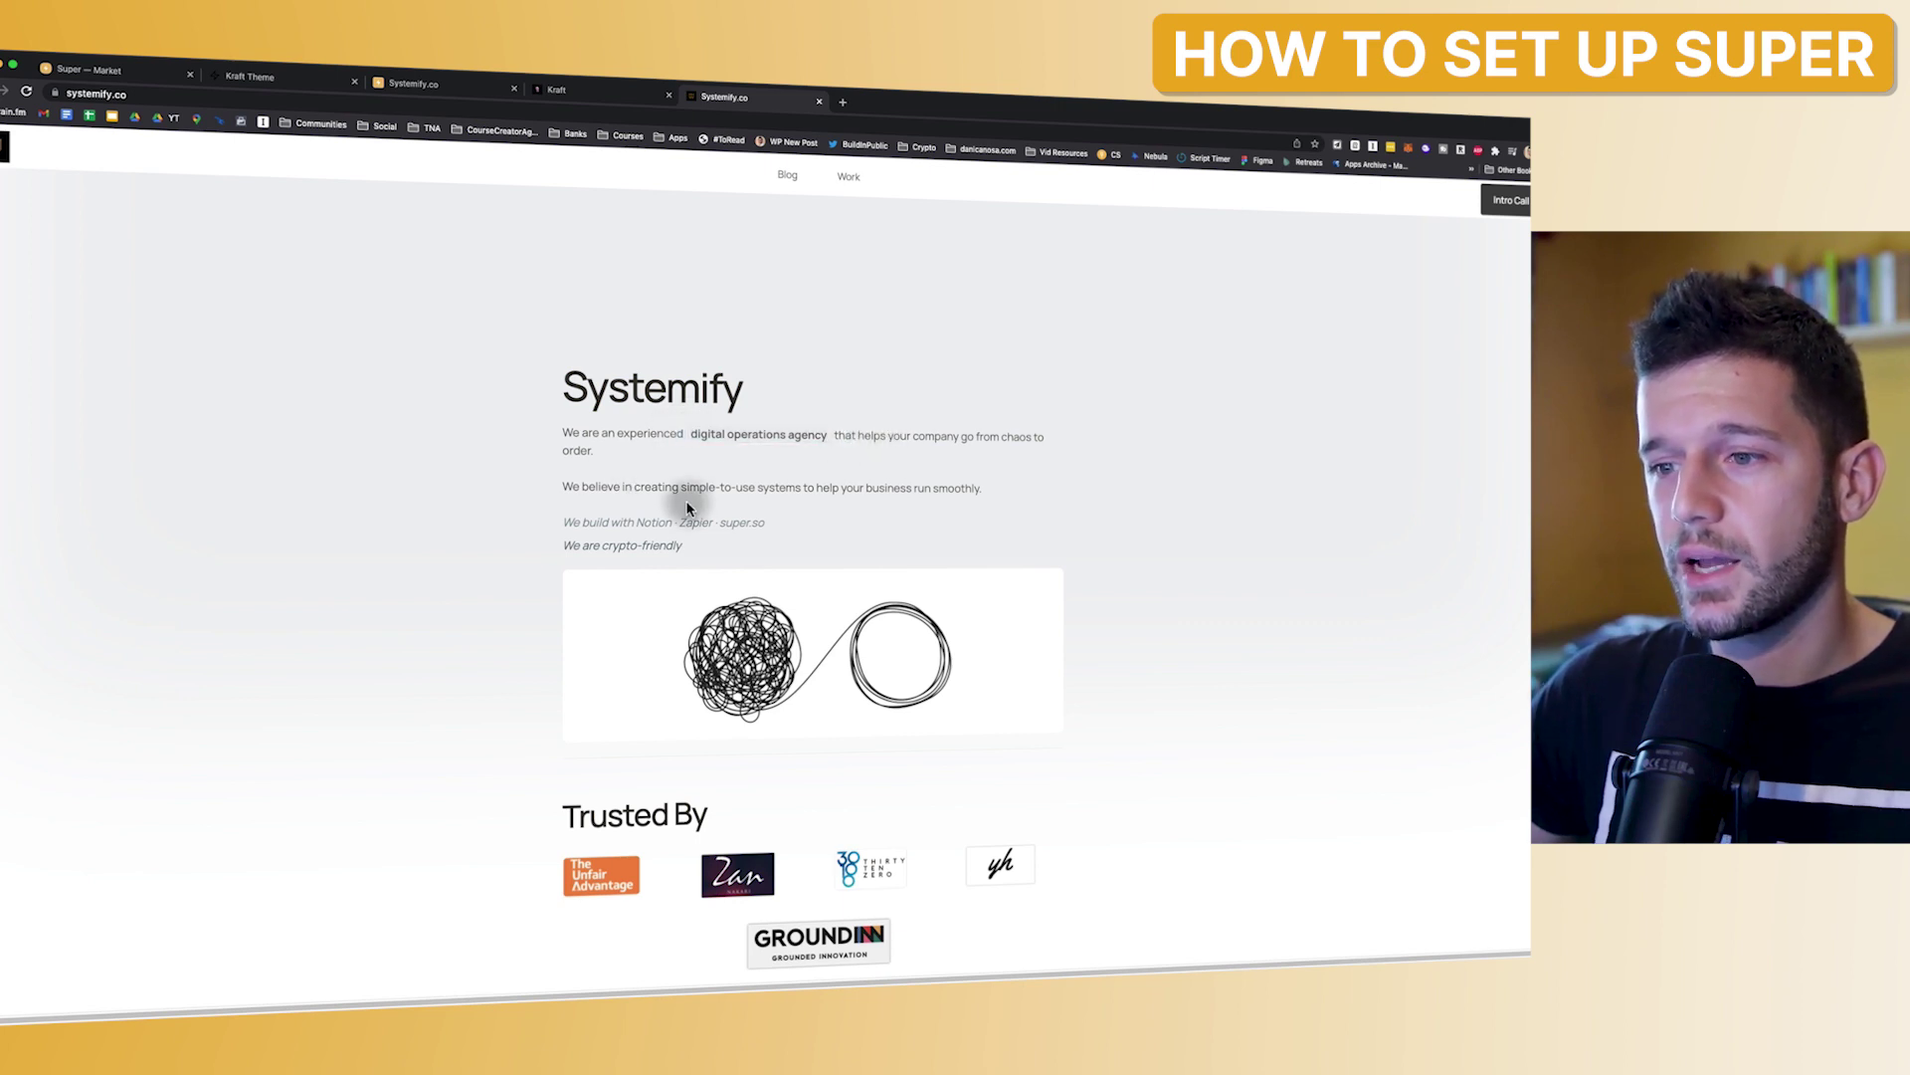
scroll(687, 508, down, 10)
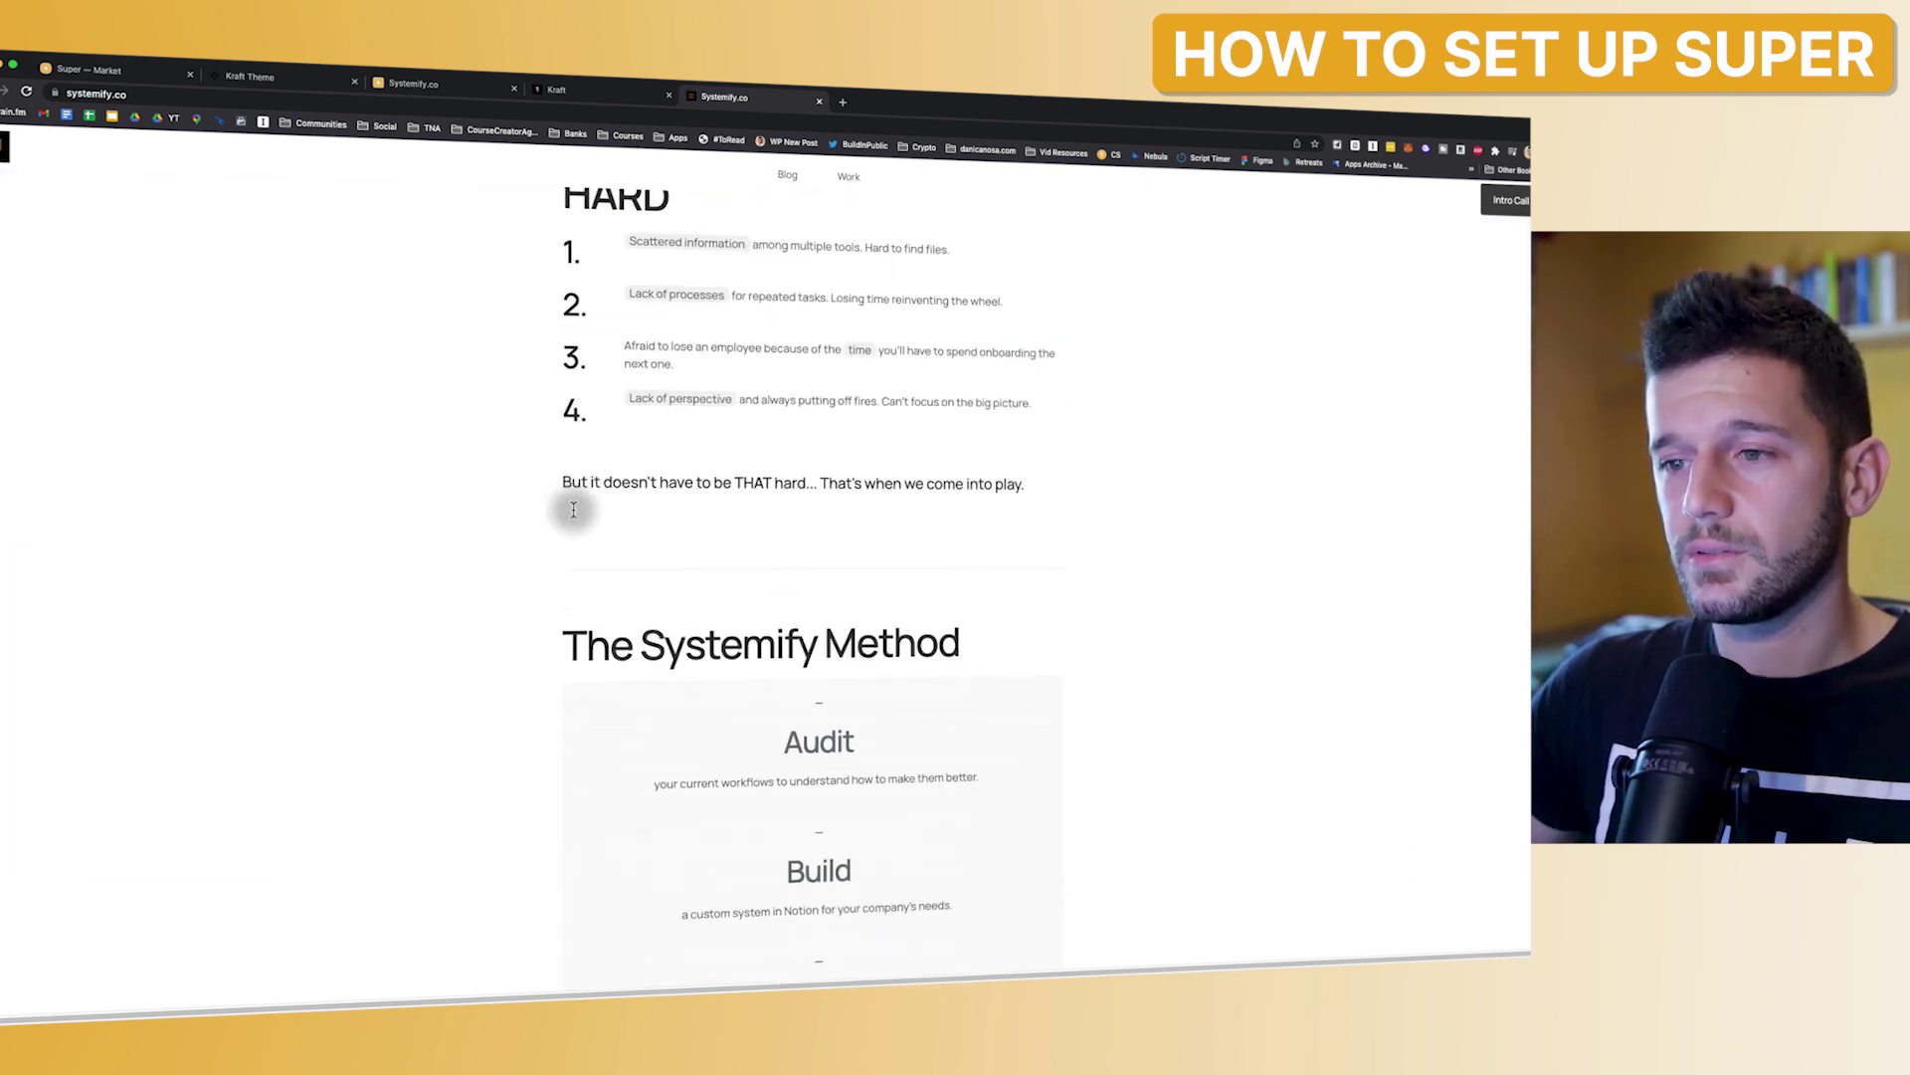
scroll(573, 510, down, 10)
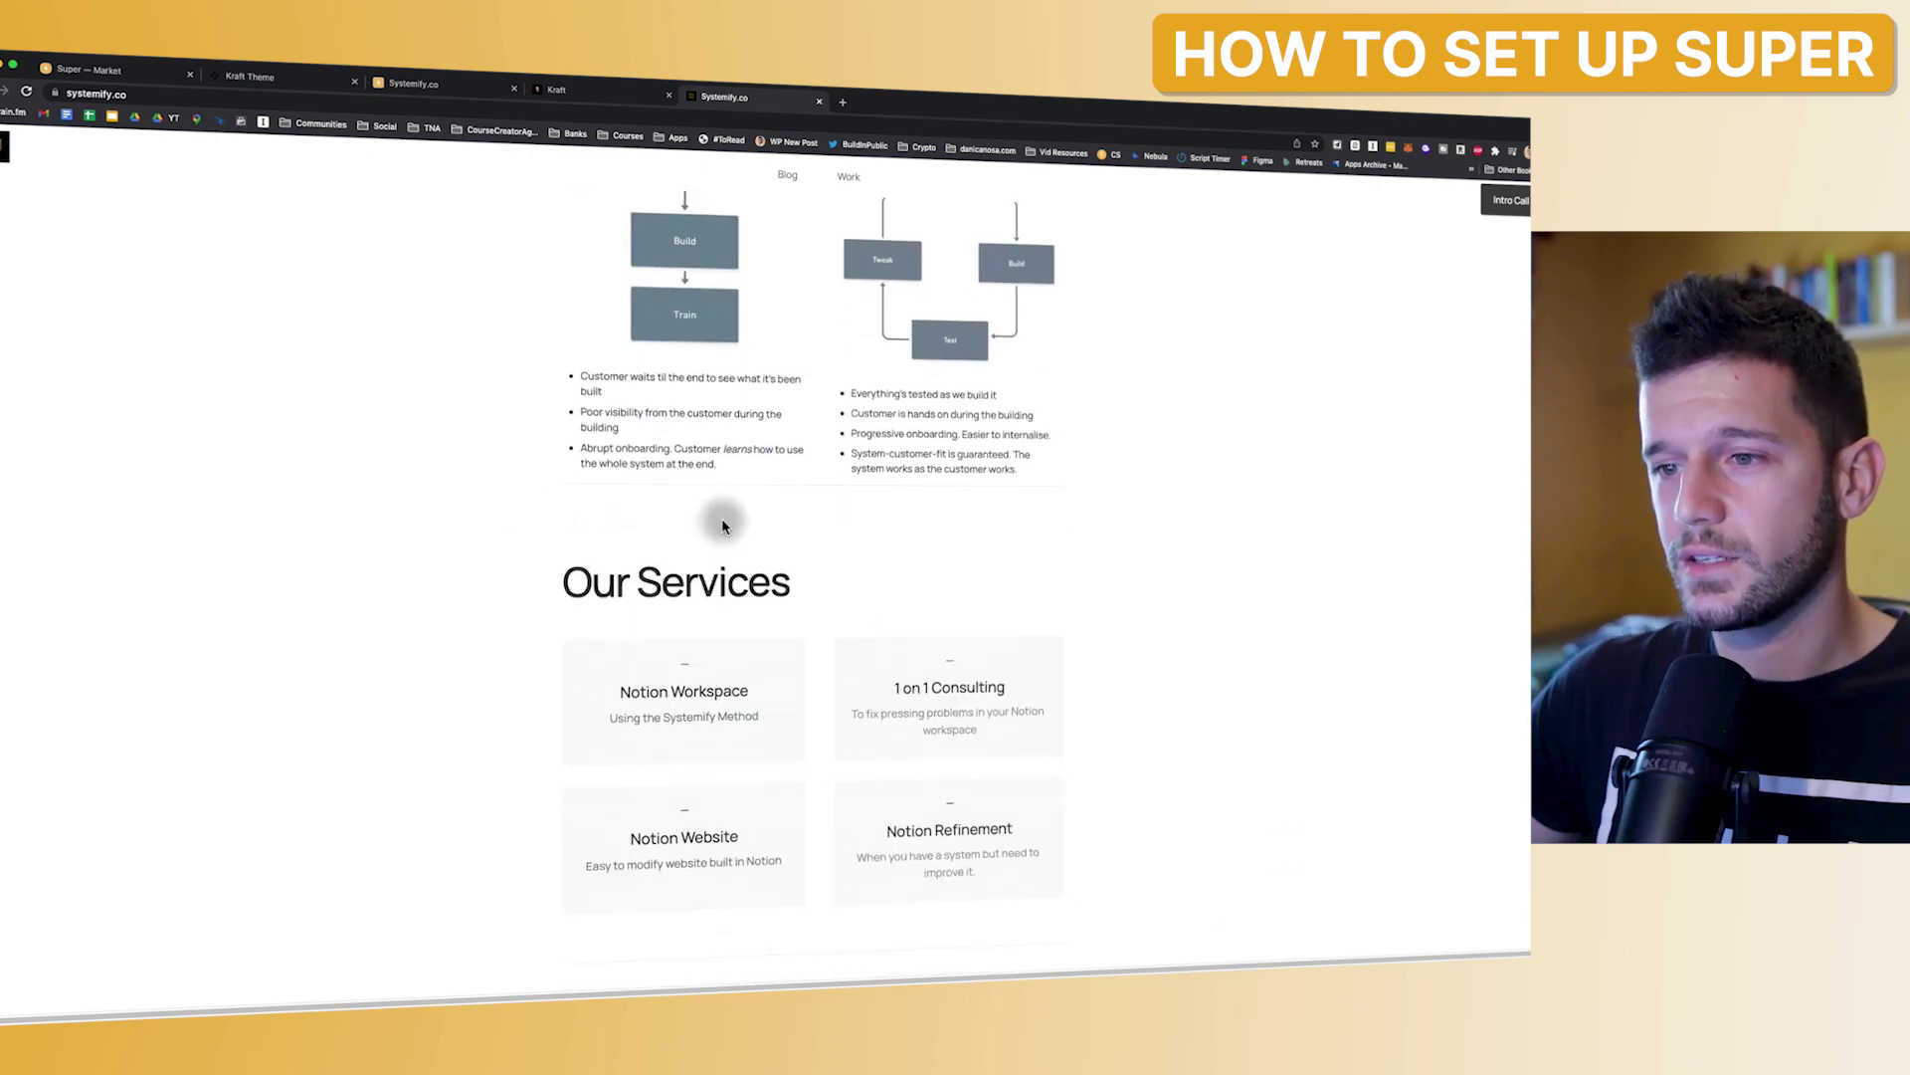
scroll(723, 525, down, 6)
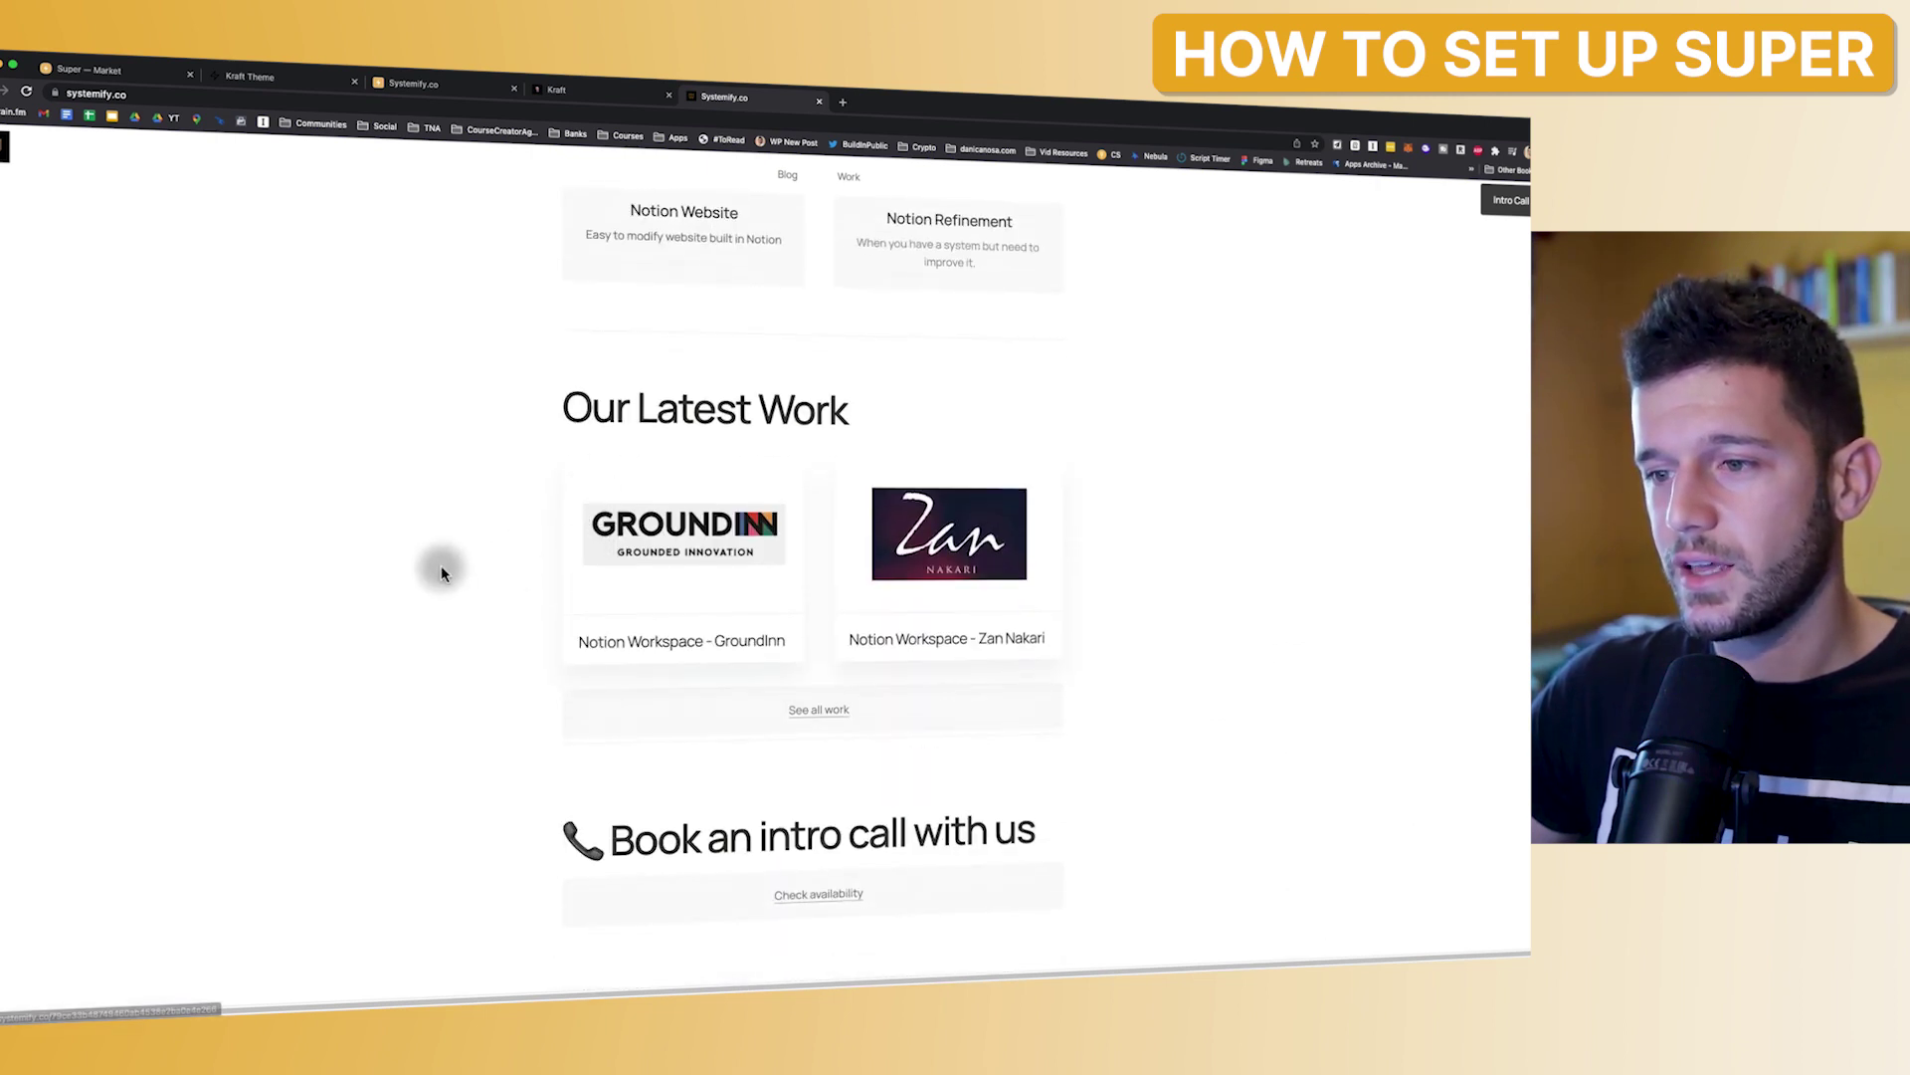
scroll(440, 565, down, 2)
scroll(704, 672, down, 3)
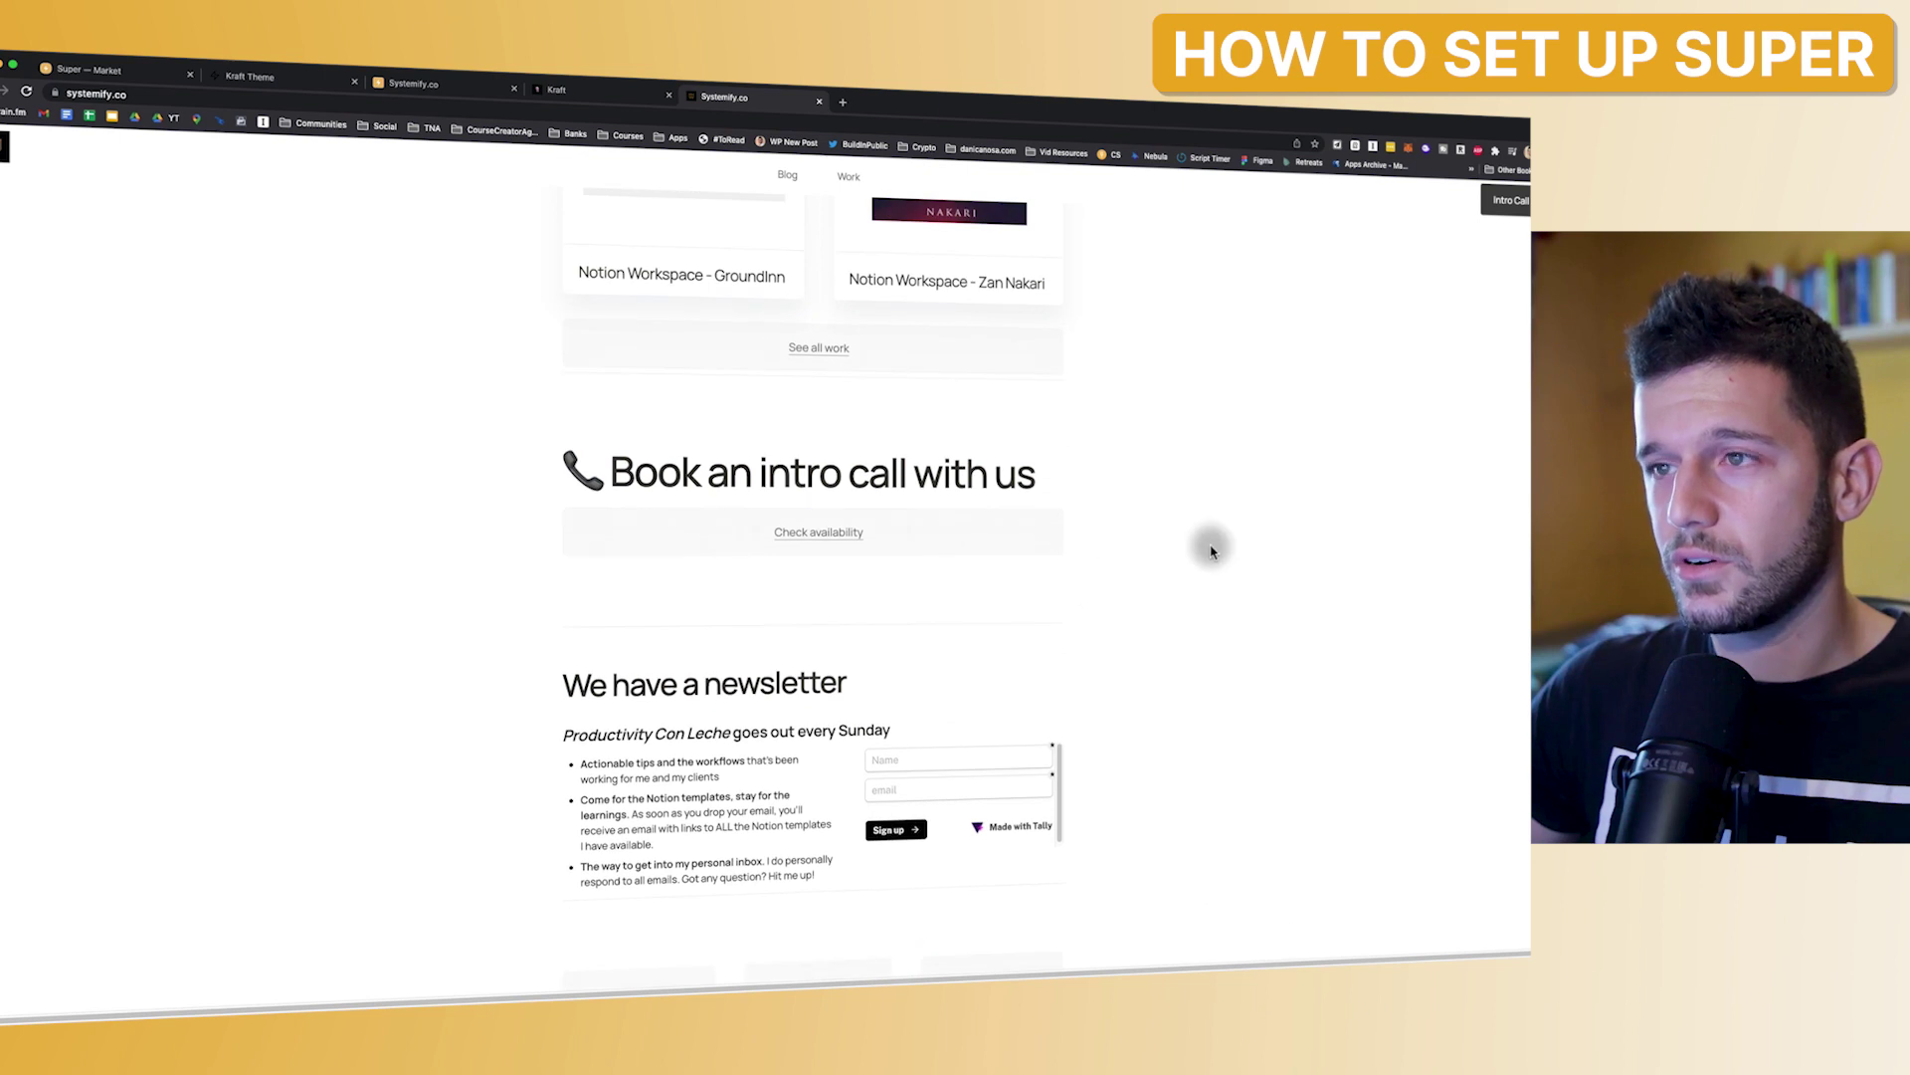
scroll(1211, 550, up, 2)
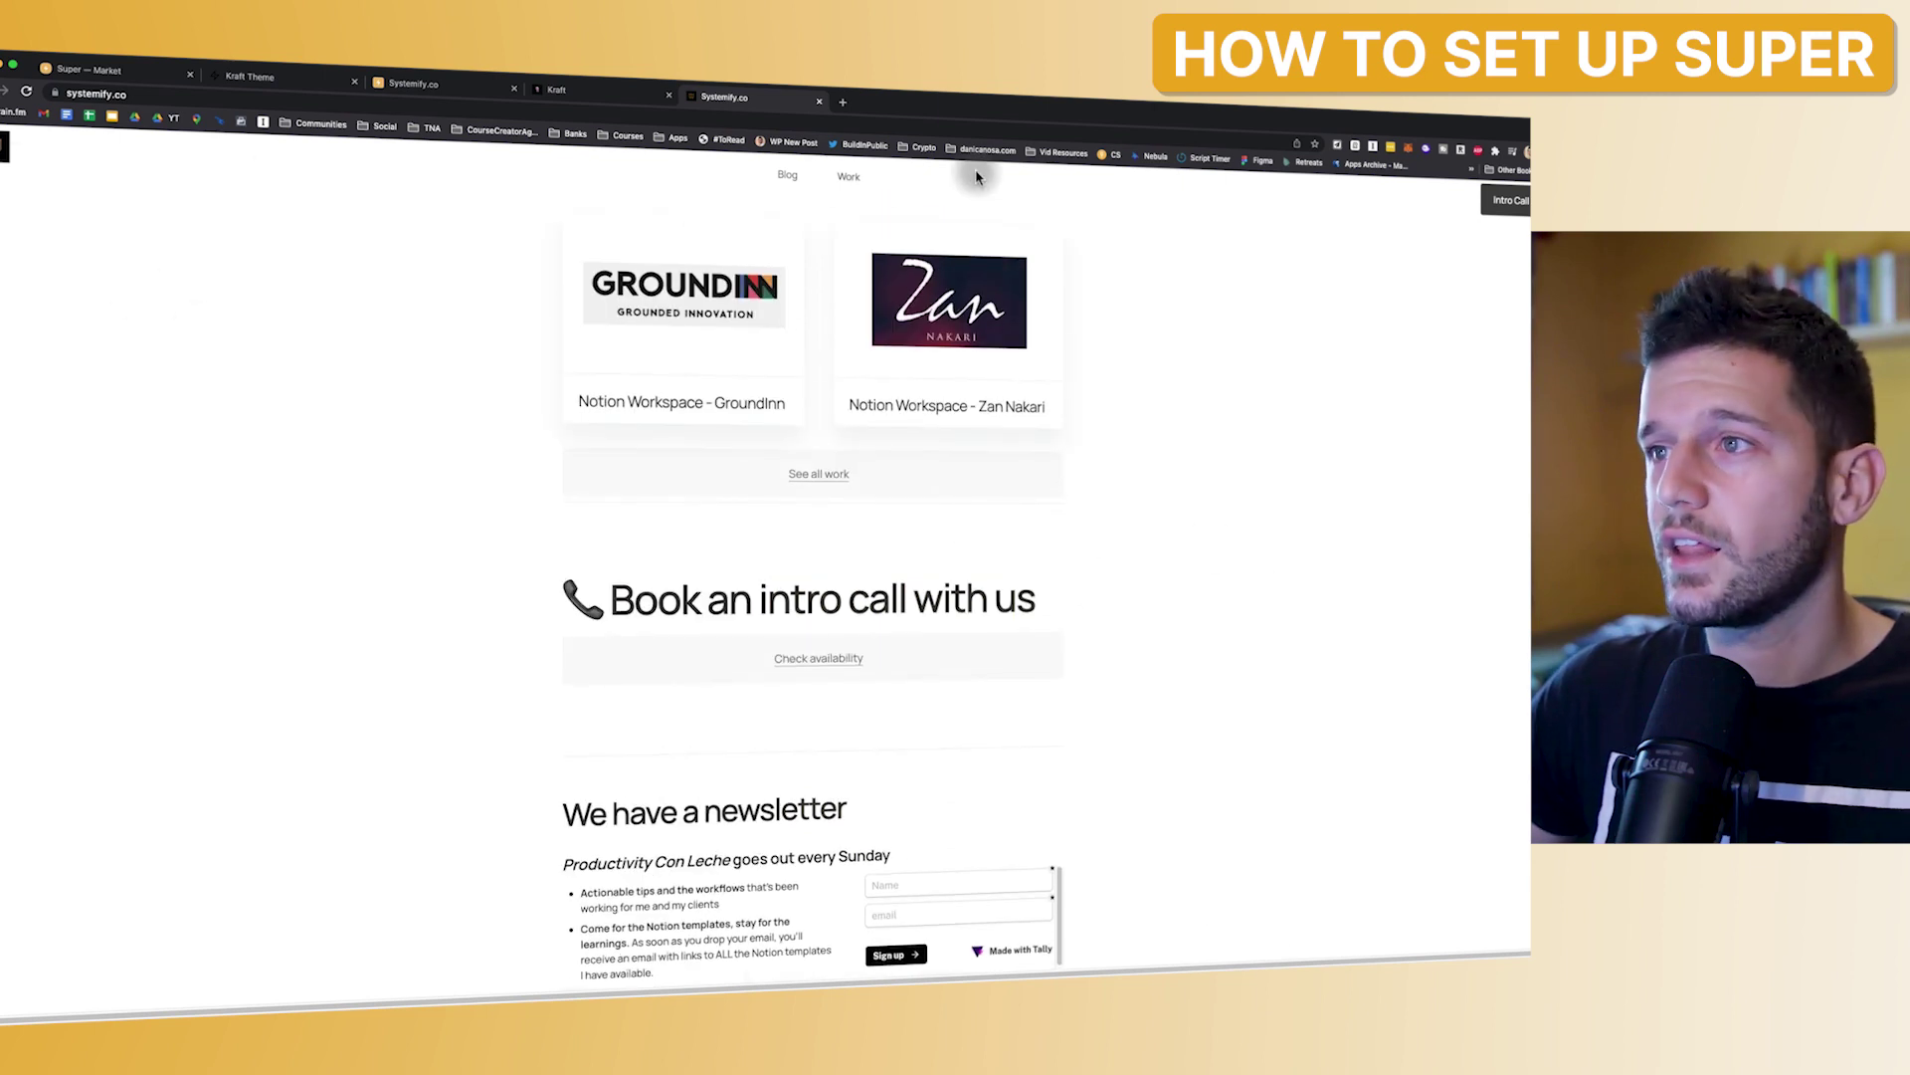
scroll(917, 508, up, 3)
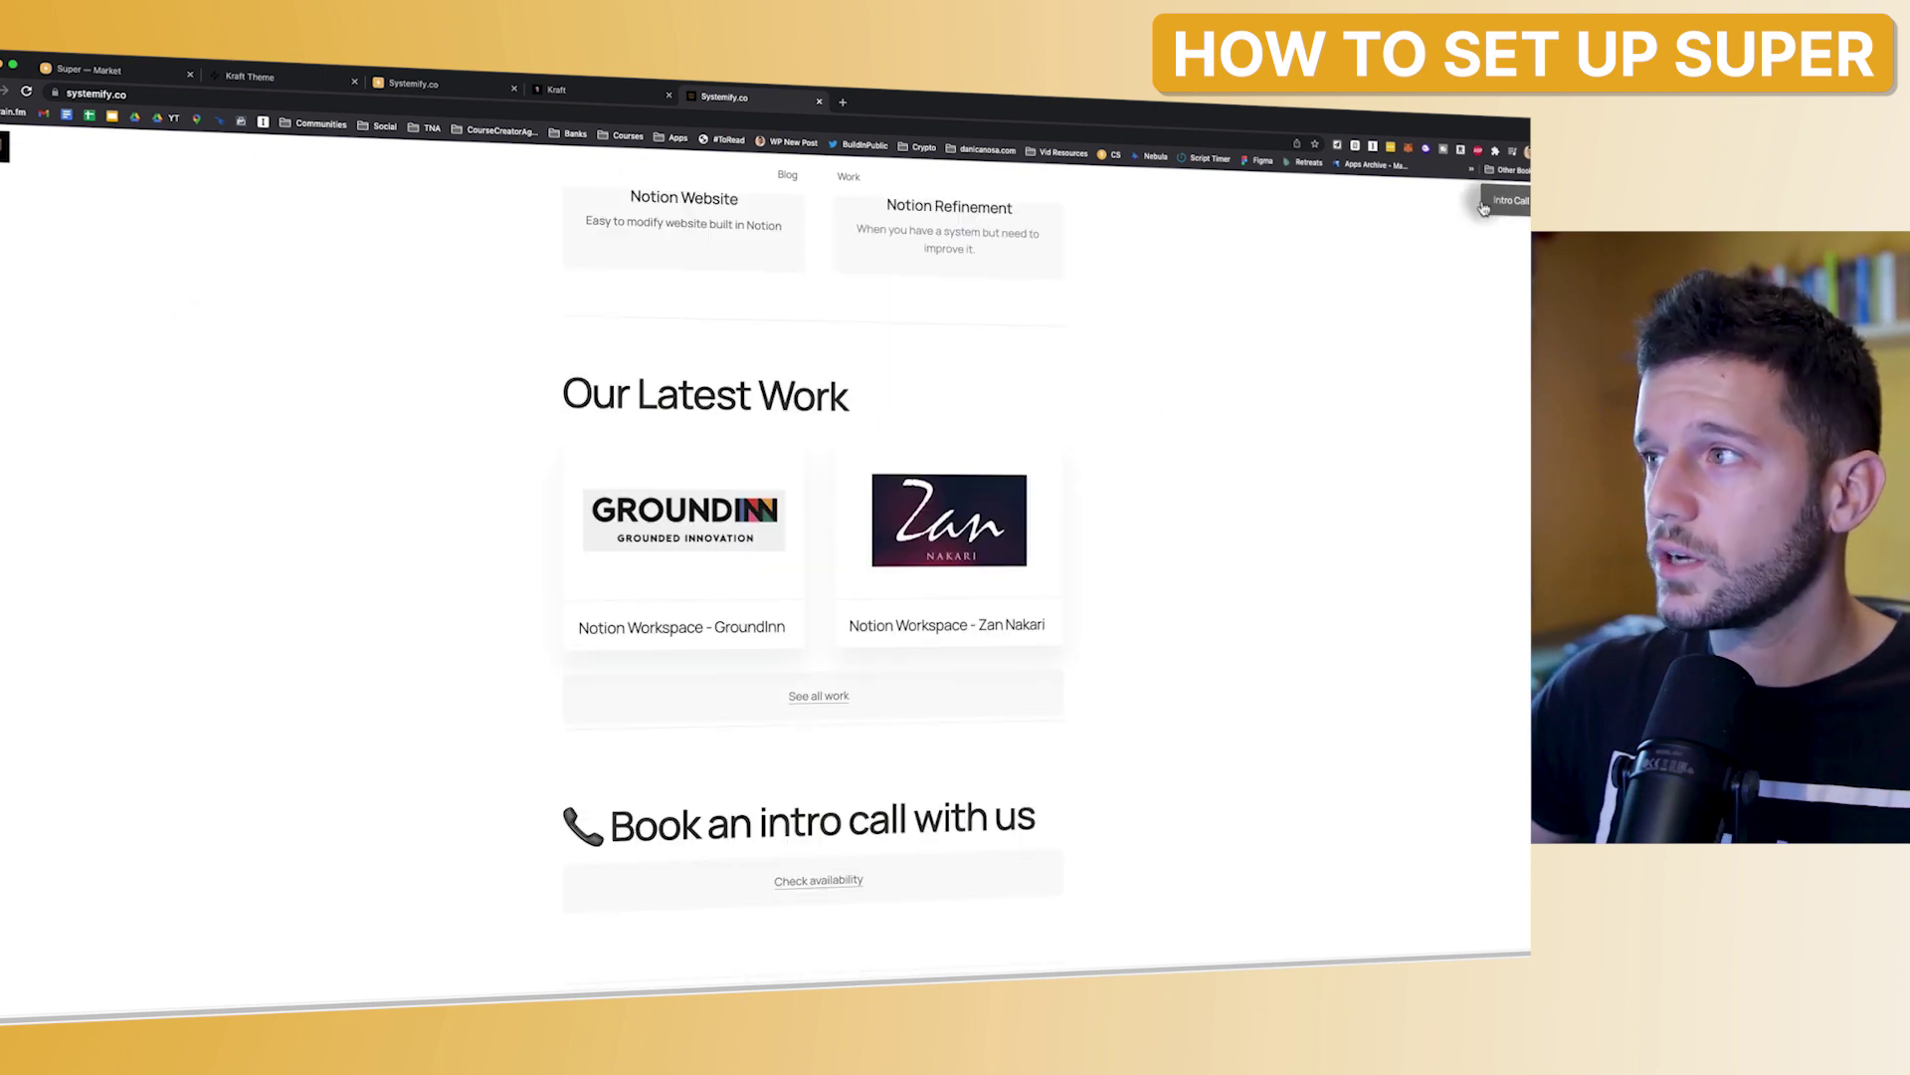
- Read the GroundInn Notion Workspace case study, then open the portfolio page
click(682, 529)
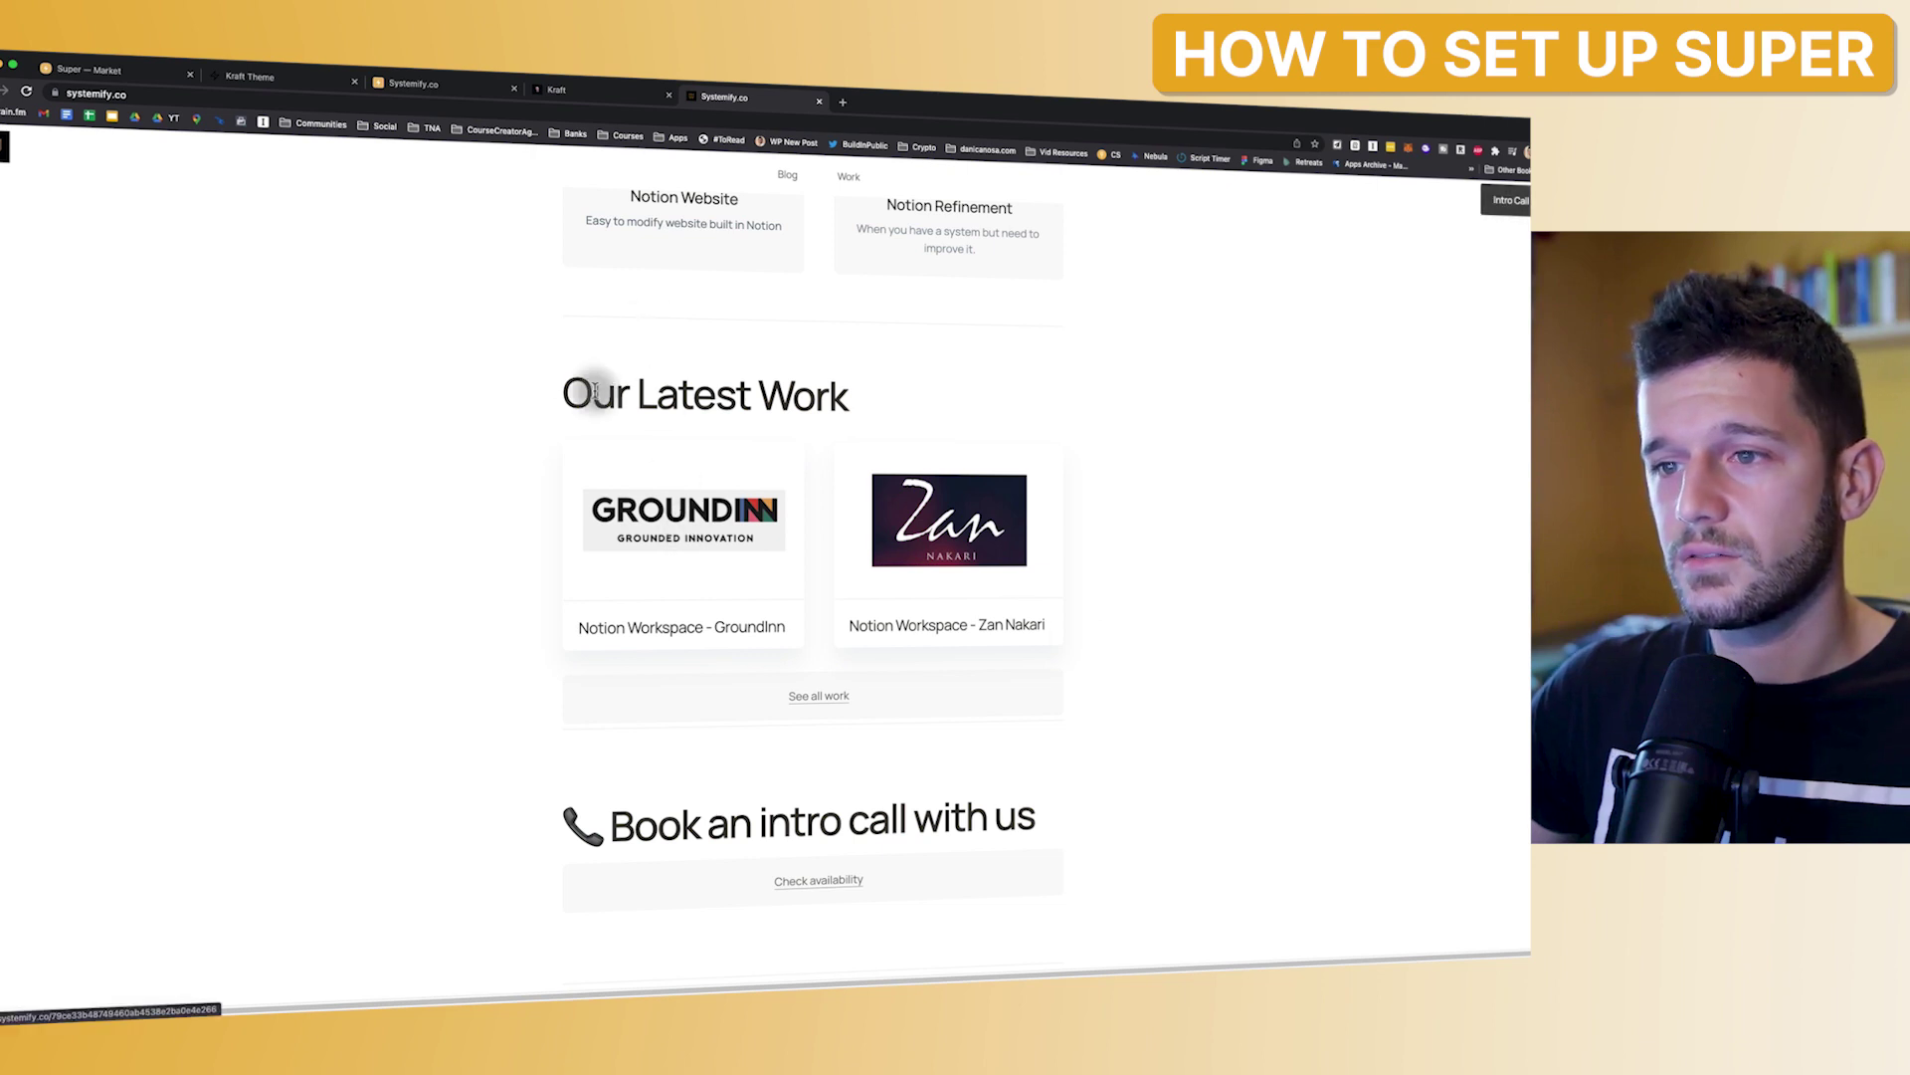
scroll(600, 408, down, 10)
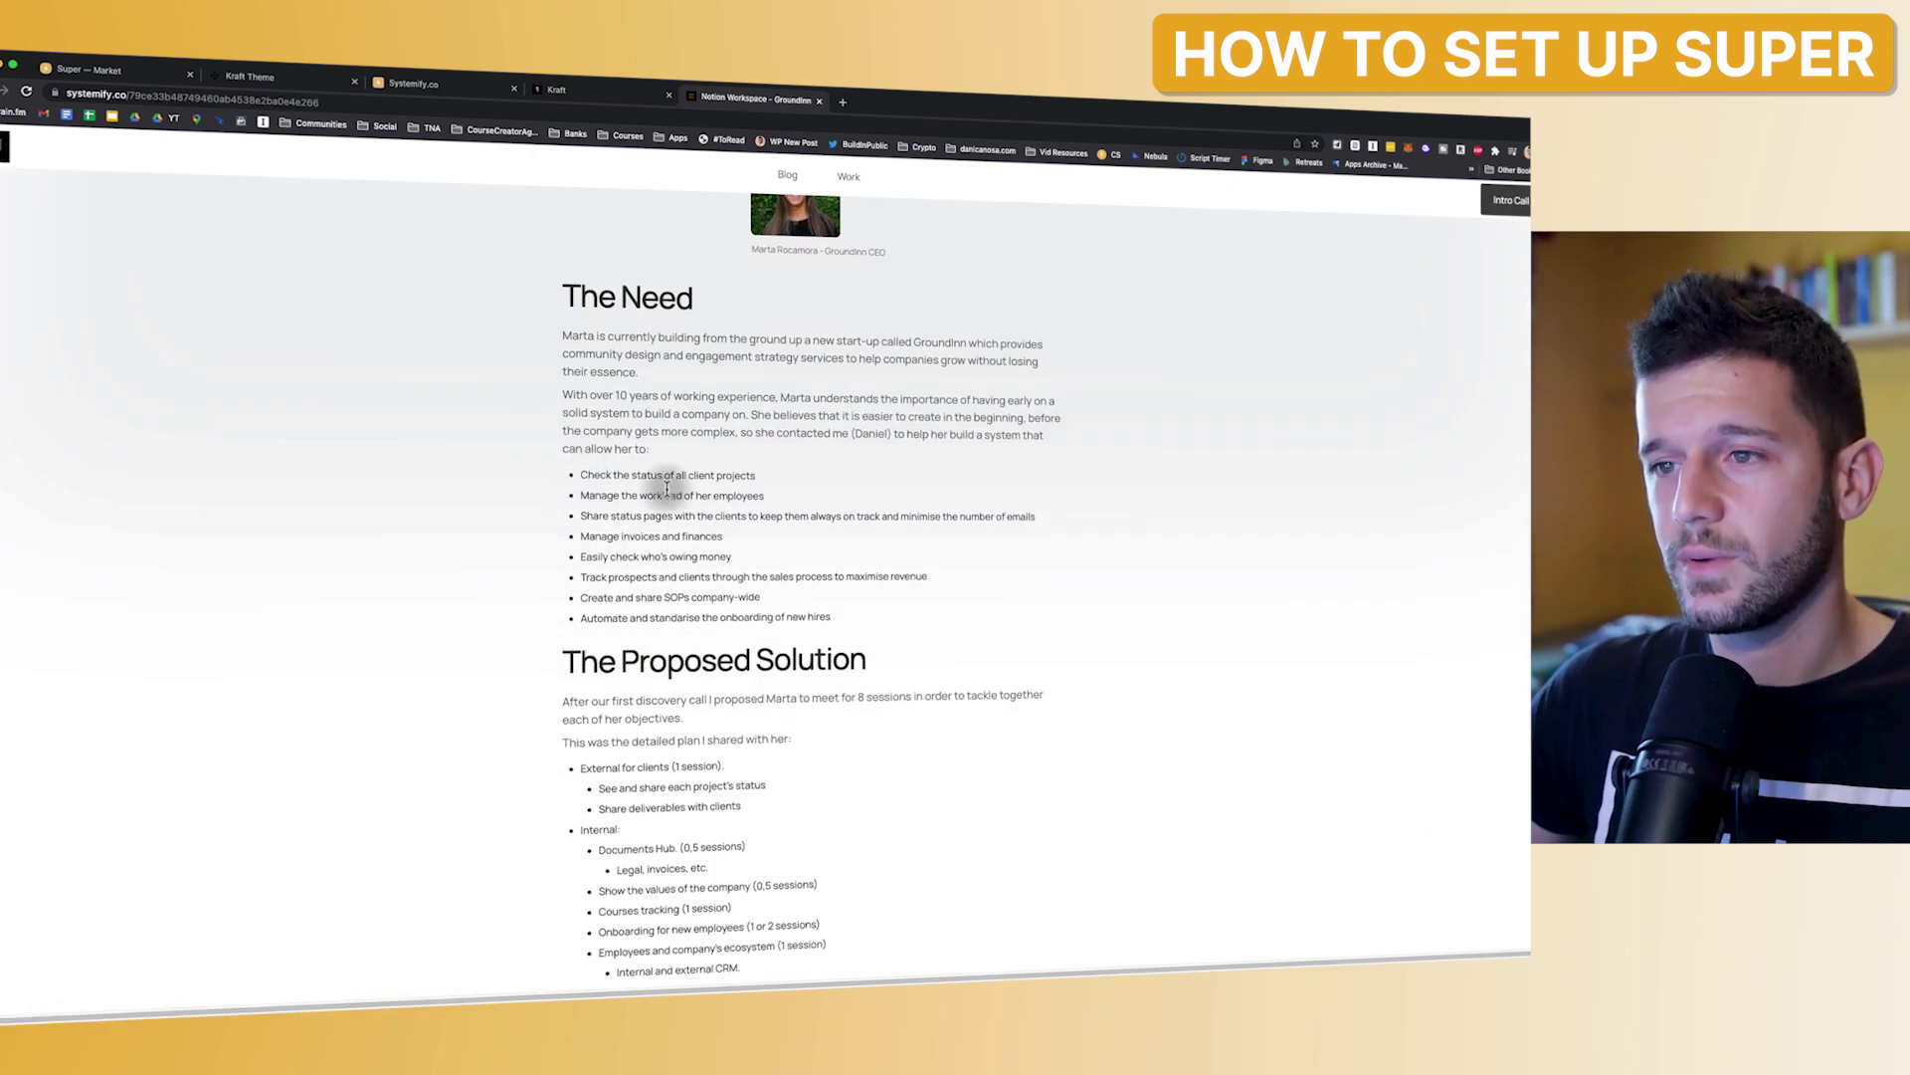
scroll(611, 540, down, 10)
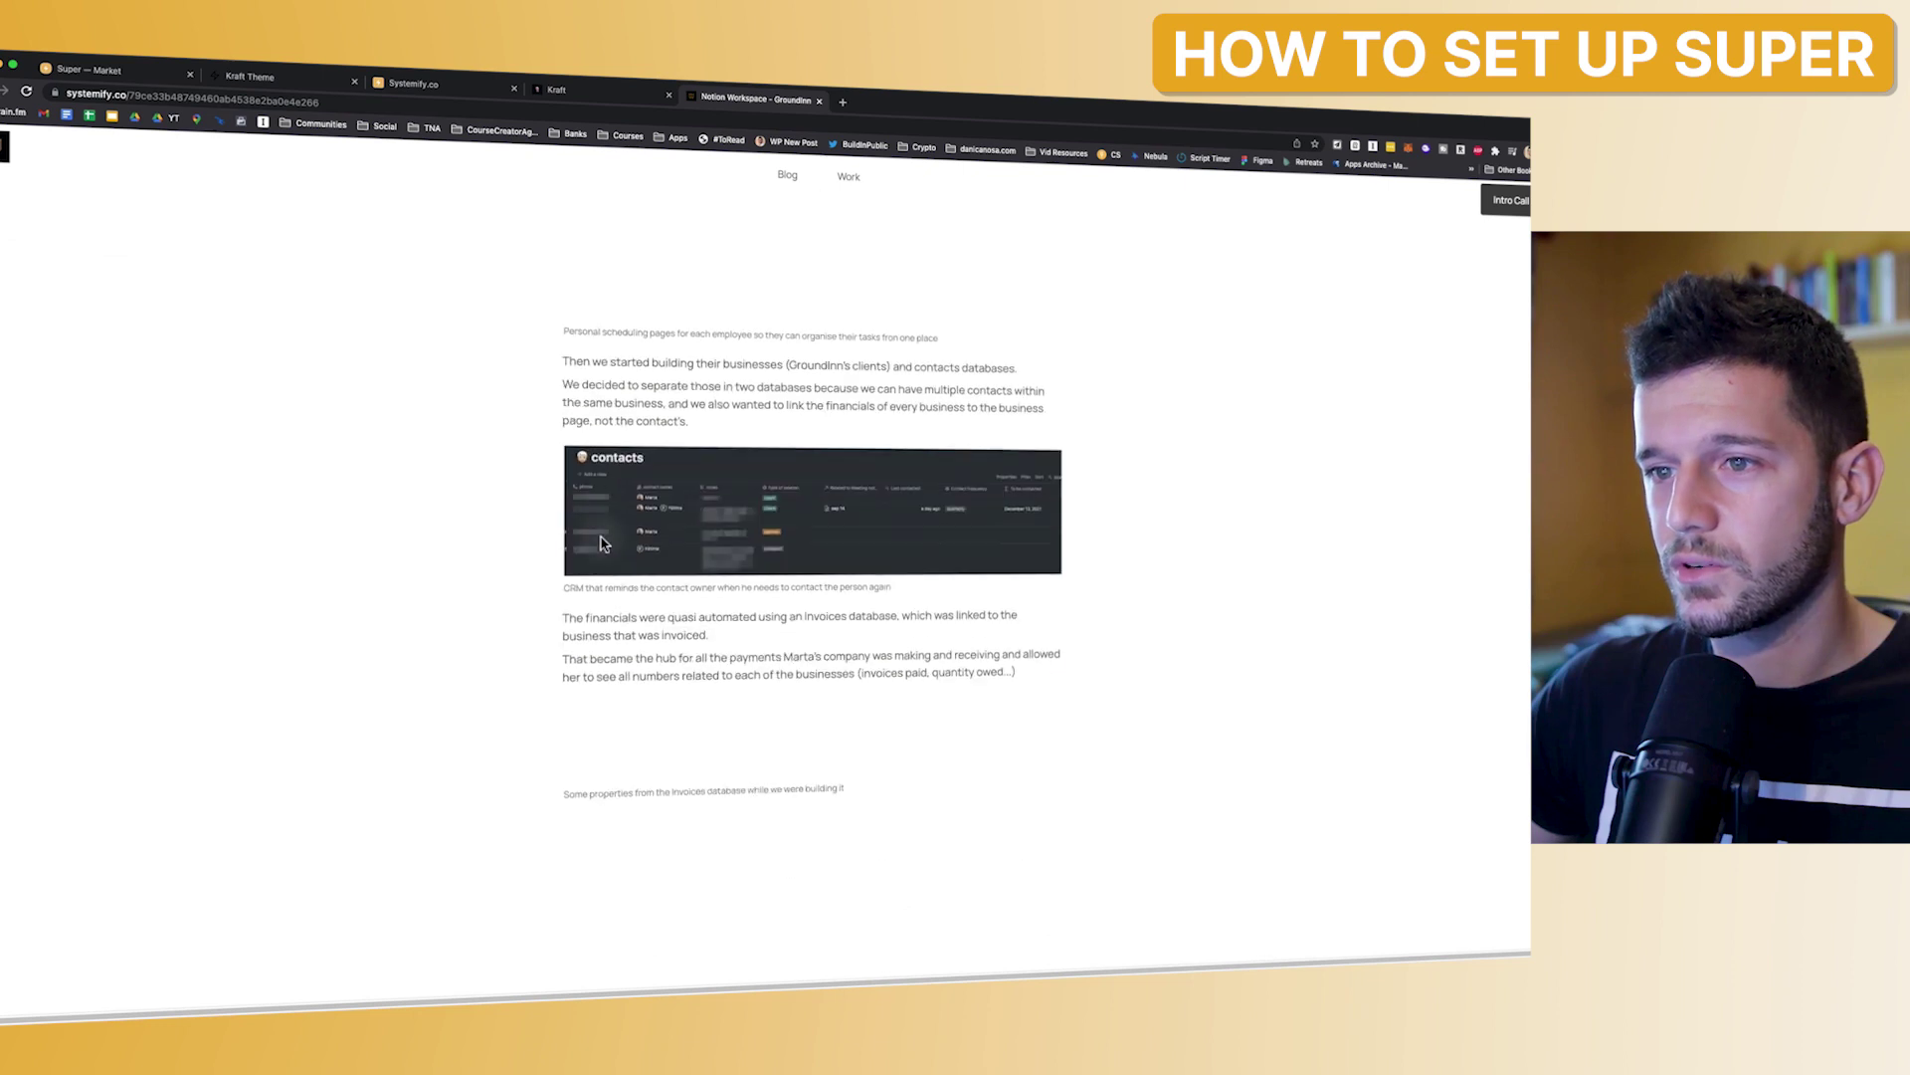
scroll(601, 542, down, 15)
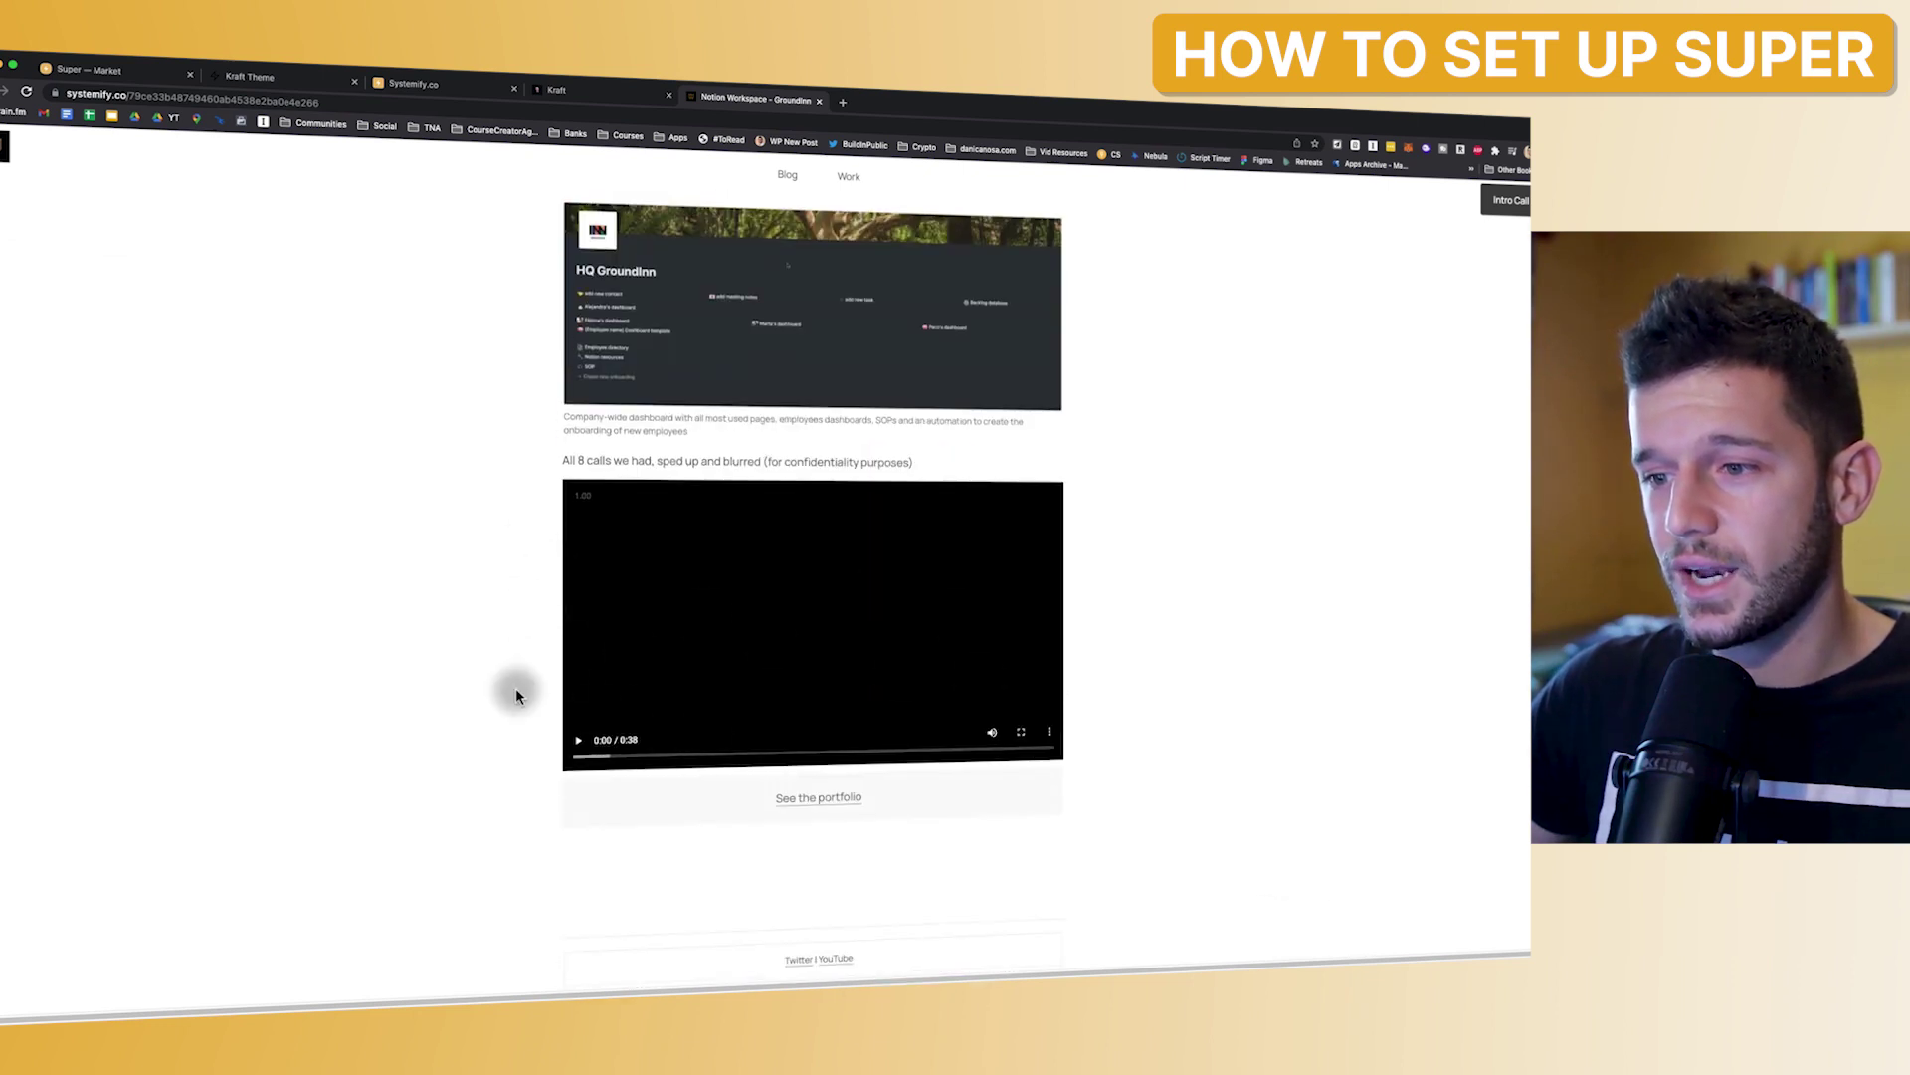
scroll(511, 686, down, 2)
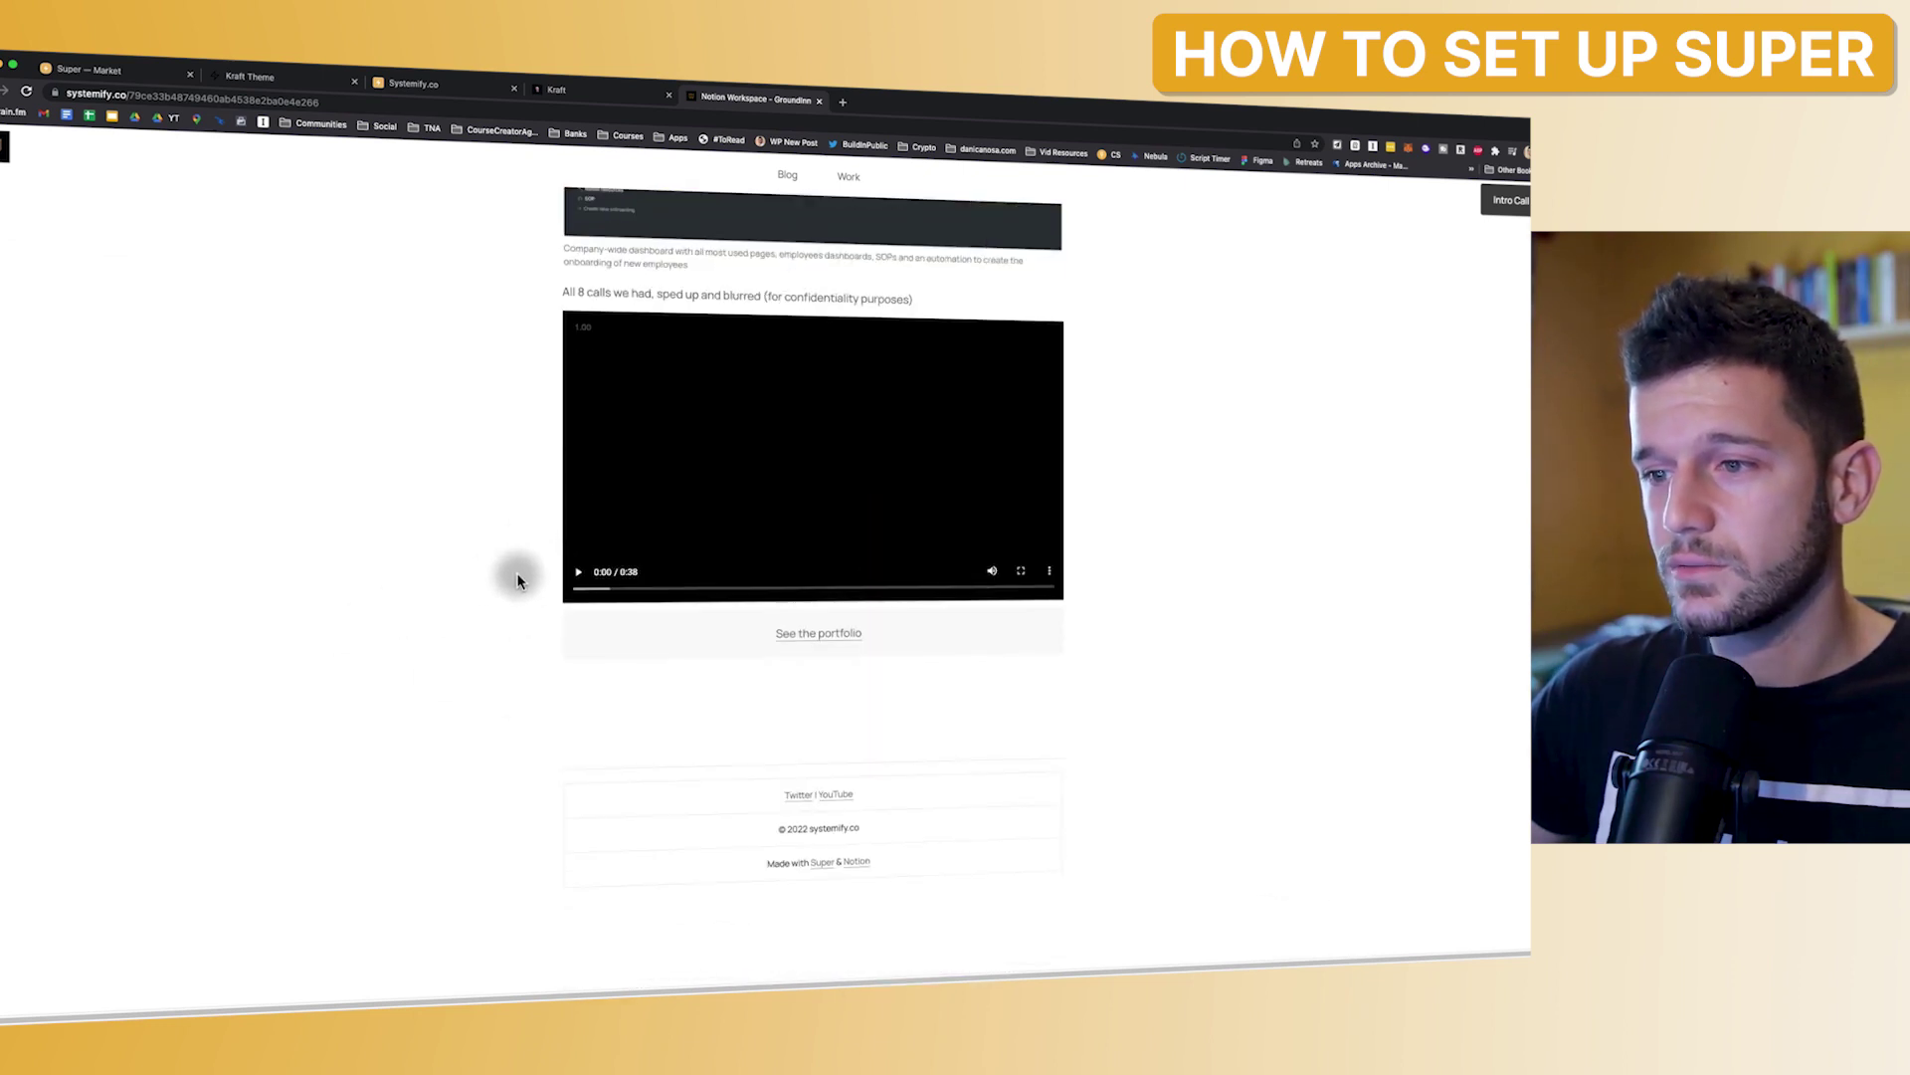
click(807, 644)
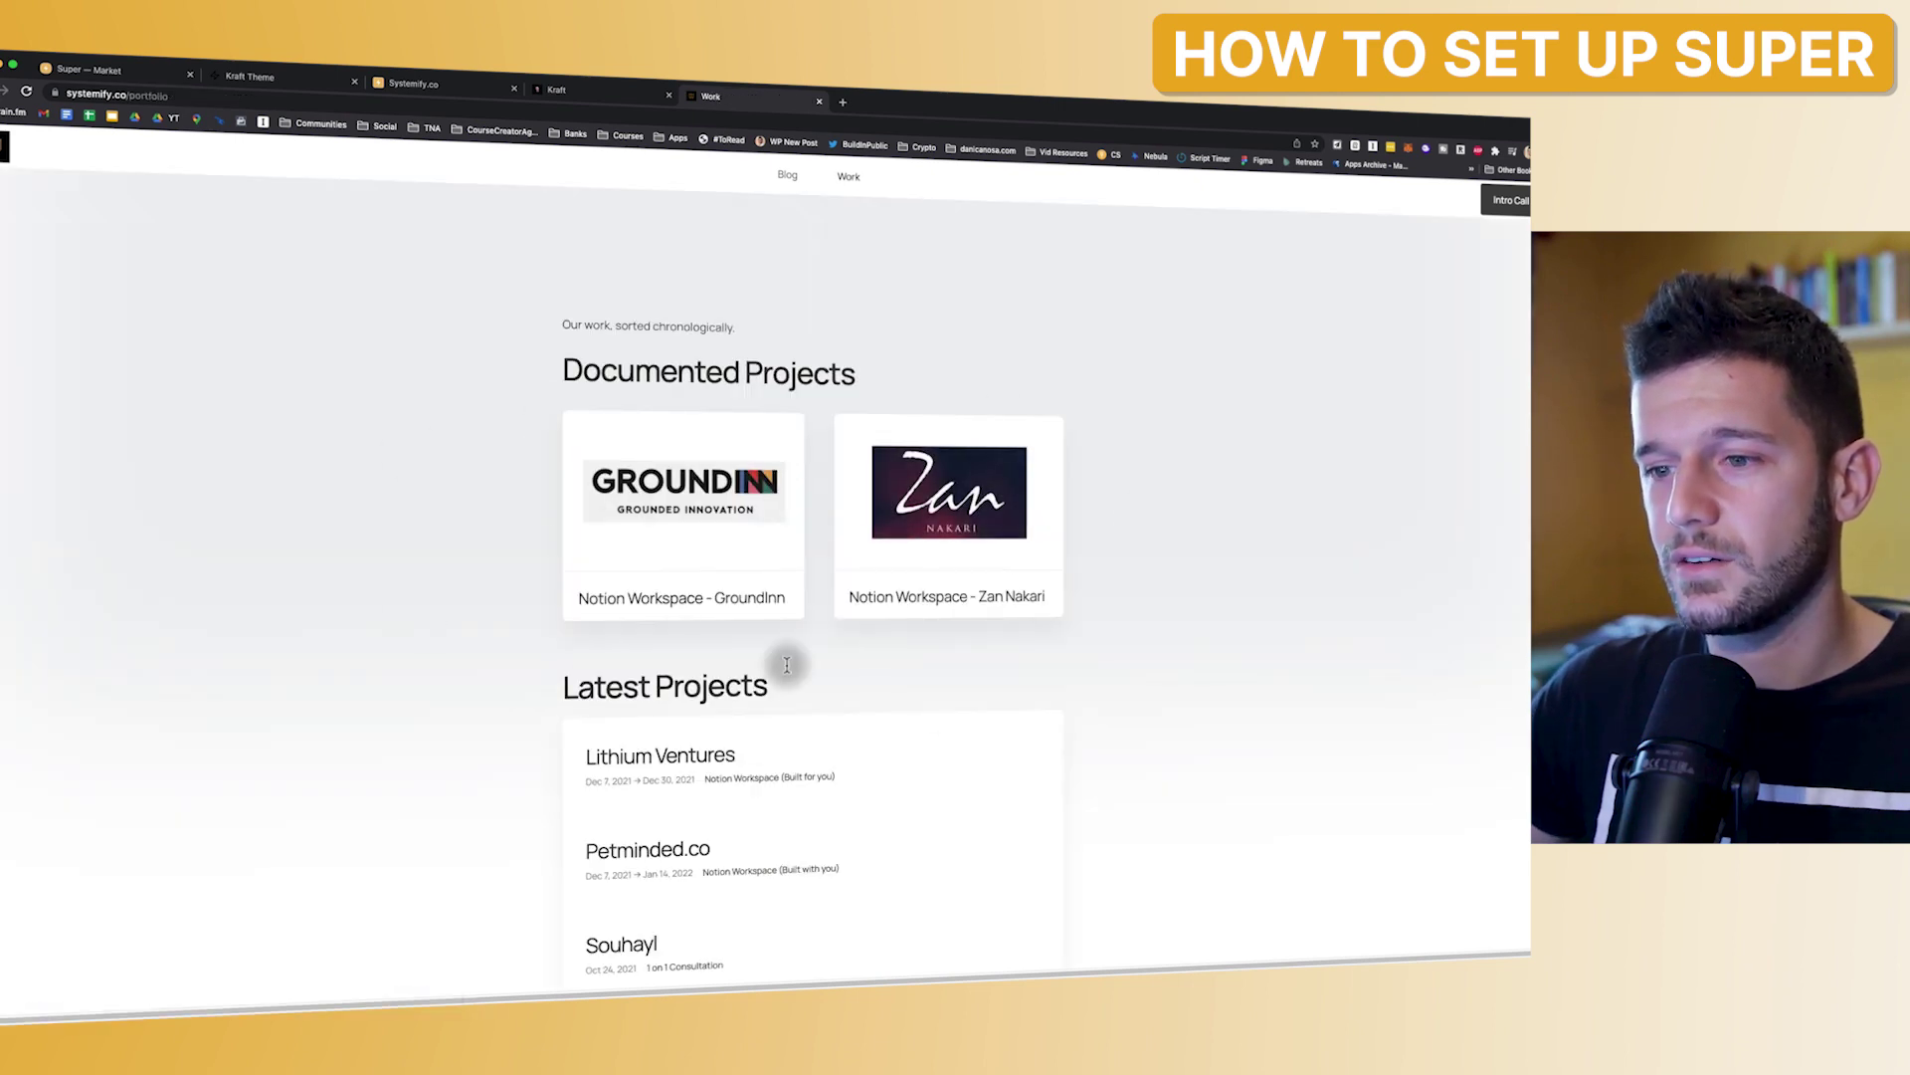
scroll(787, 665, down, 2)
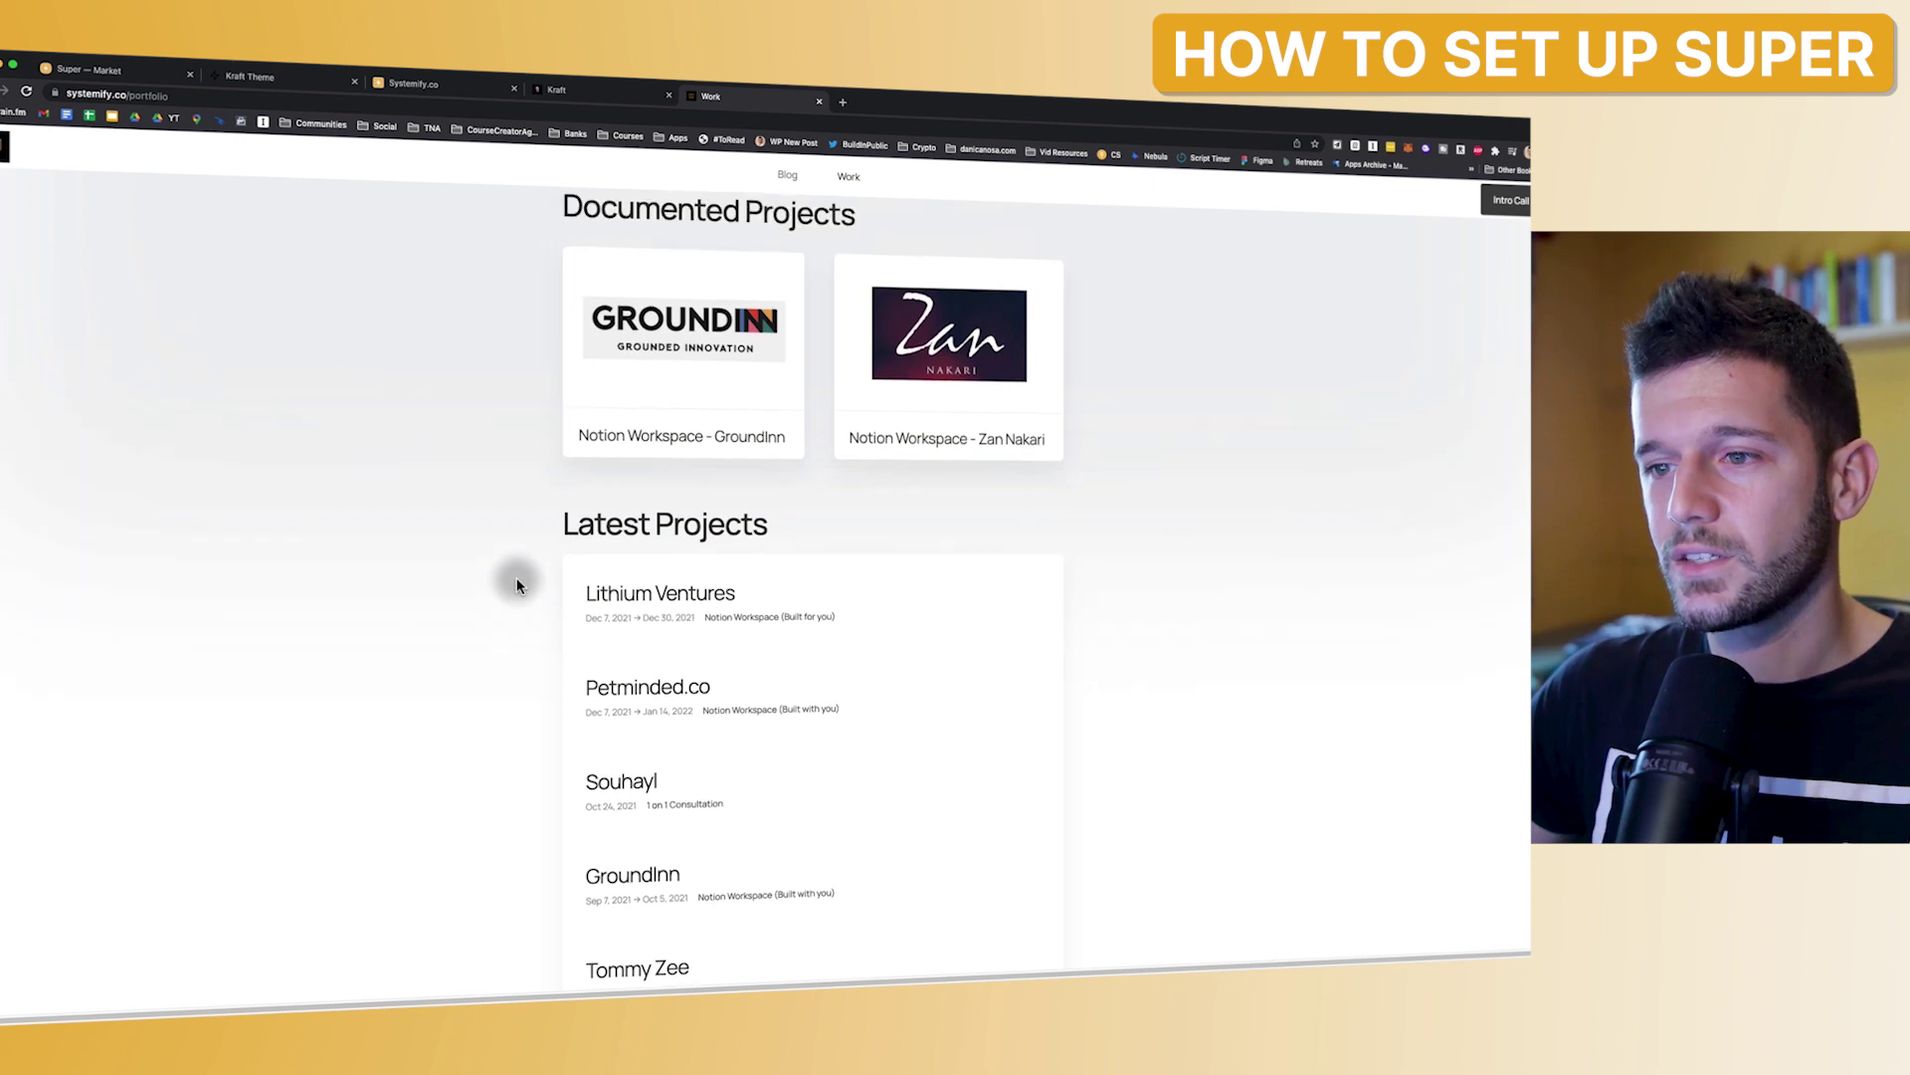
scroll(516, 585, up, 2)
click(876, 978)
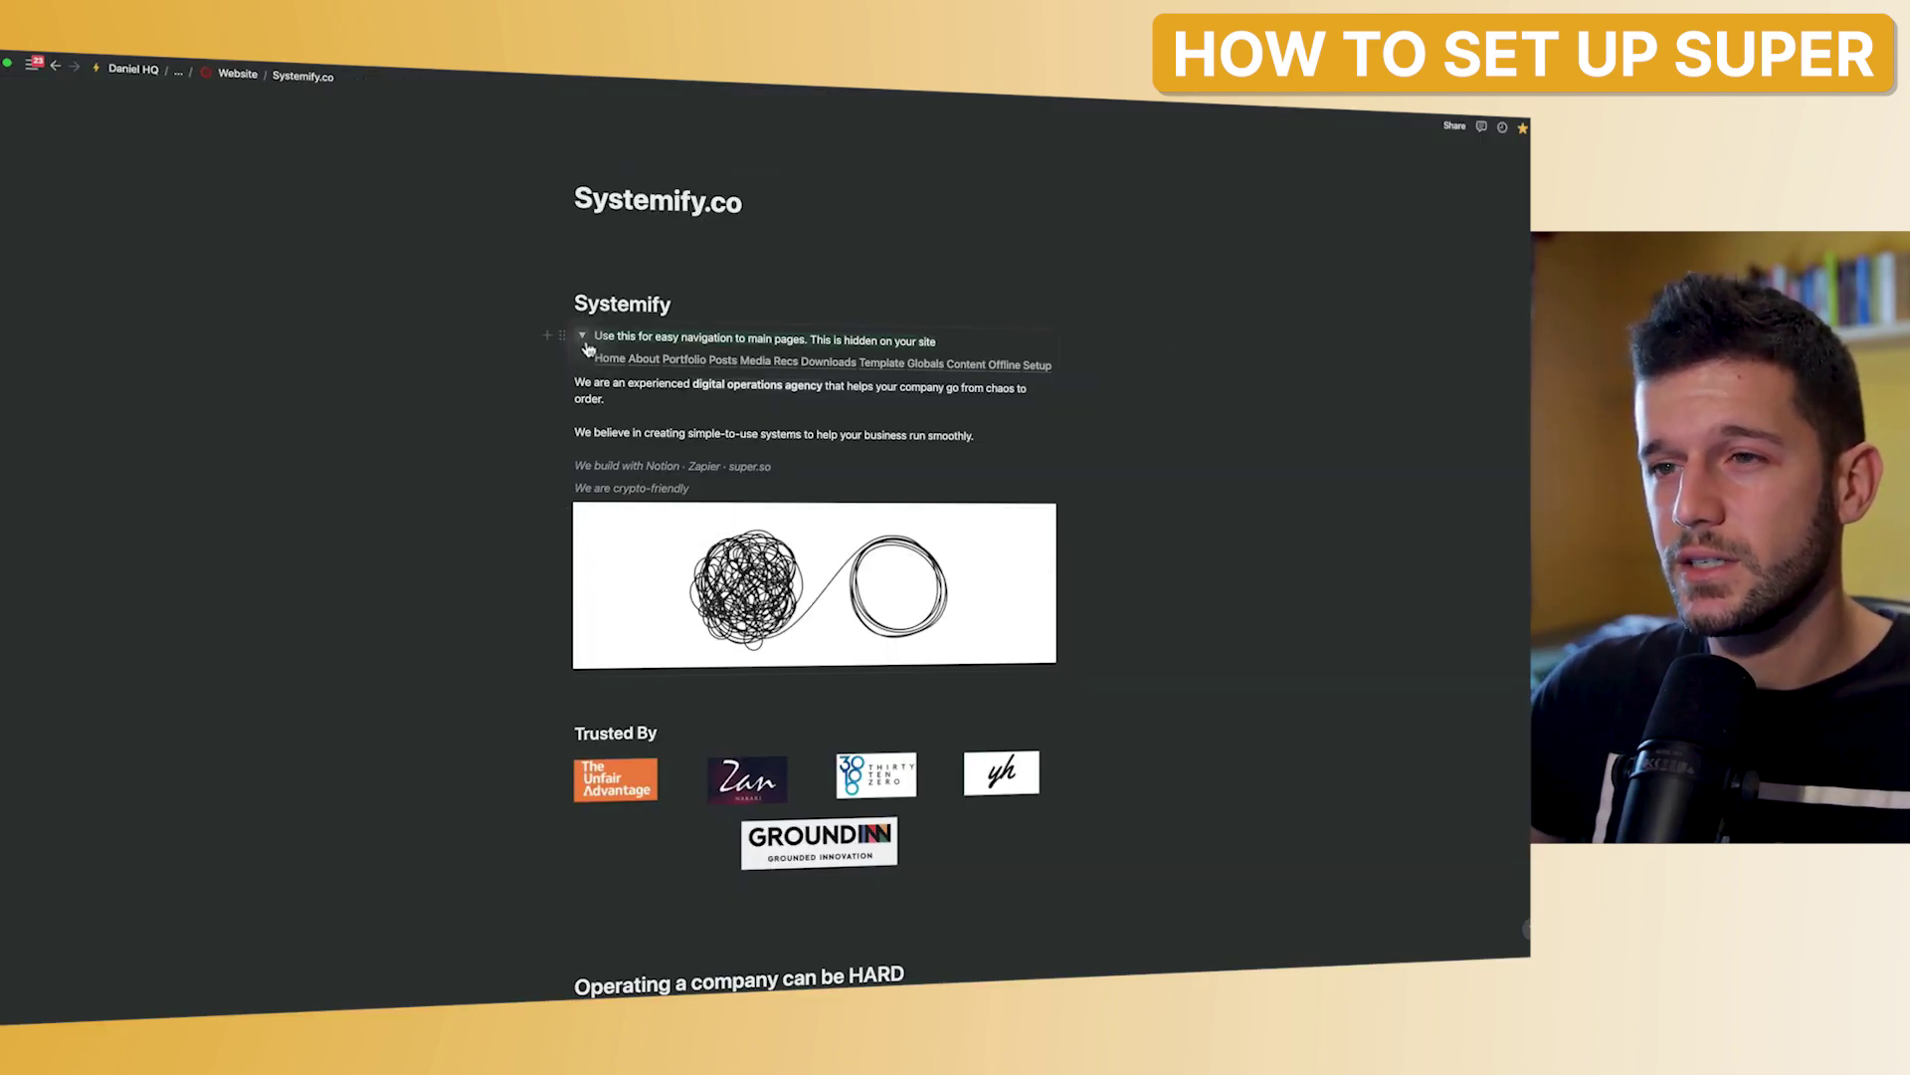
scroll(667, 497, down, 10)
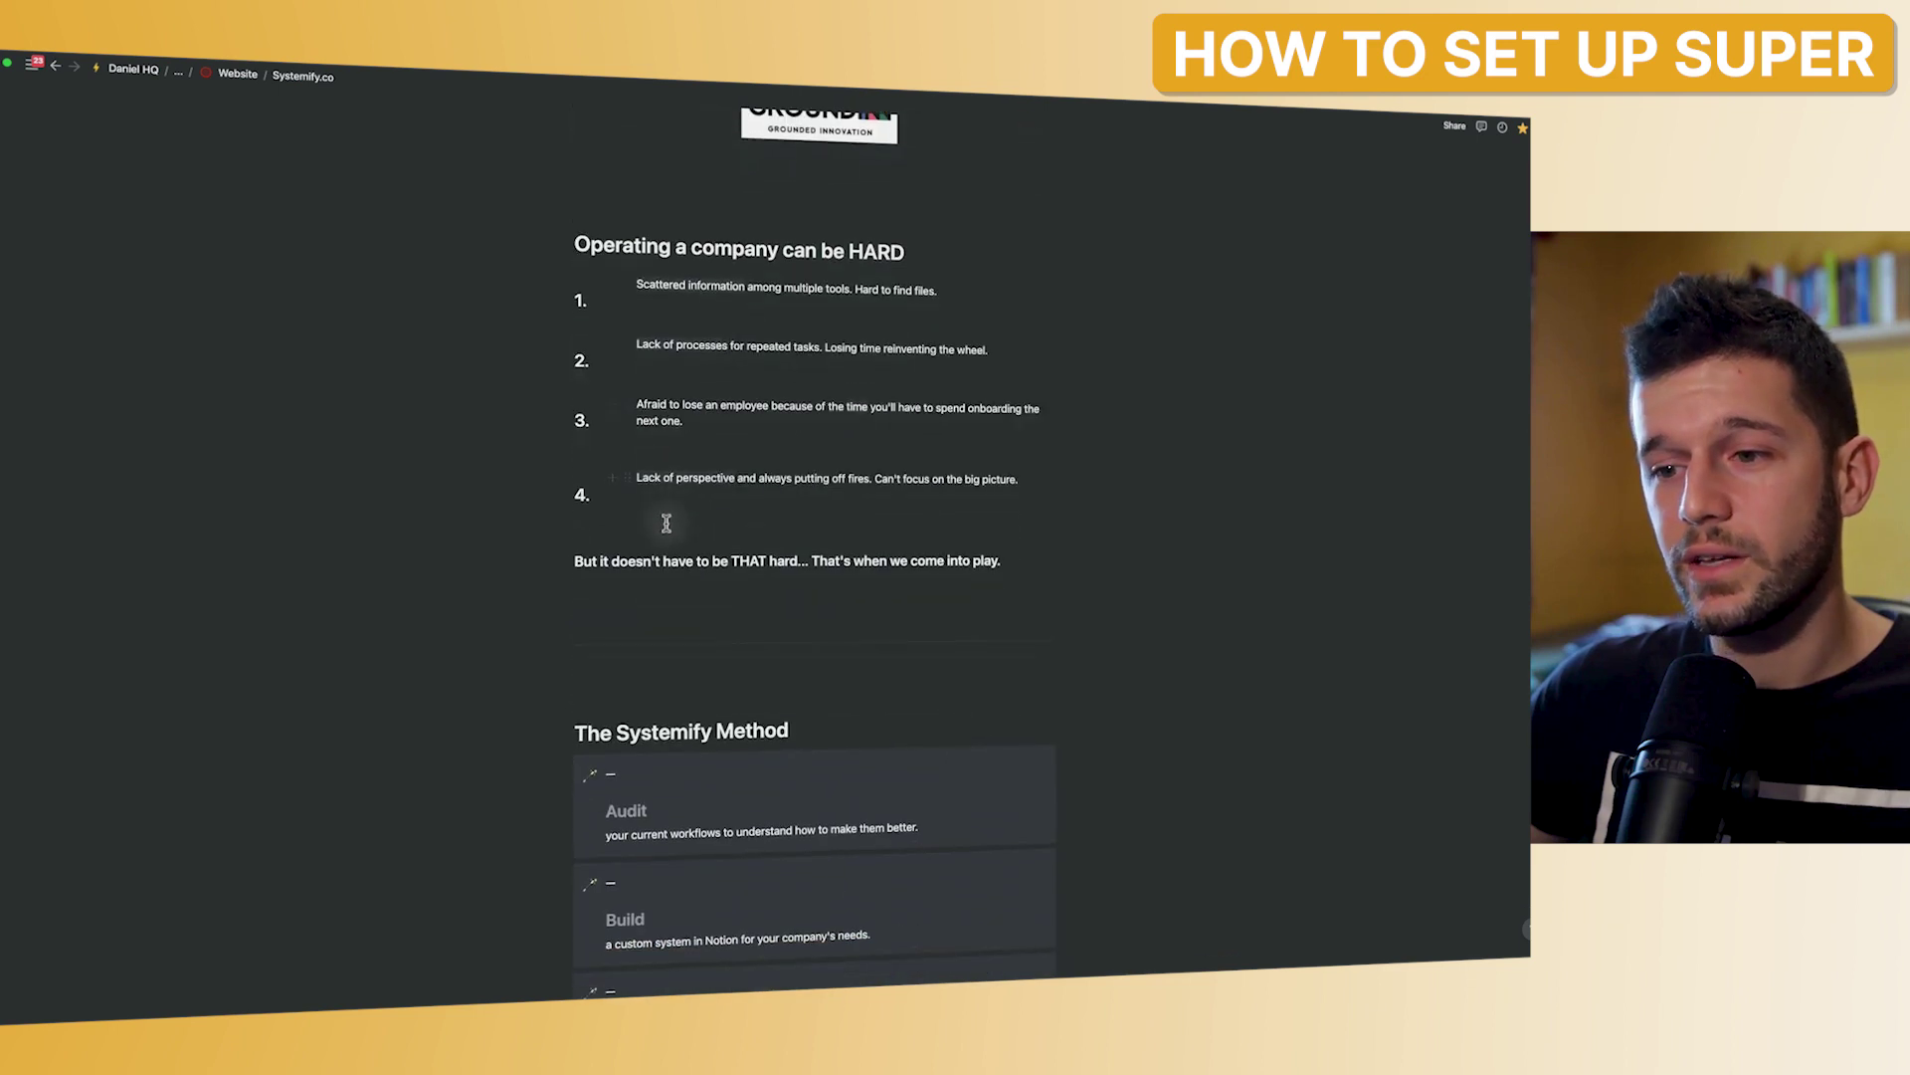
scroll(667, 523, down, 5)
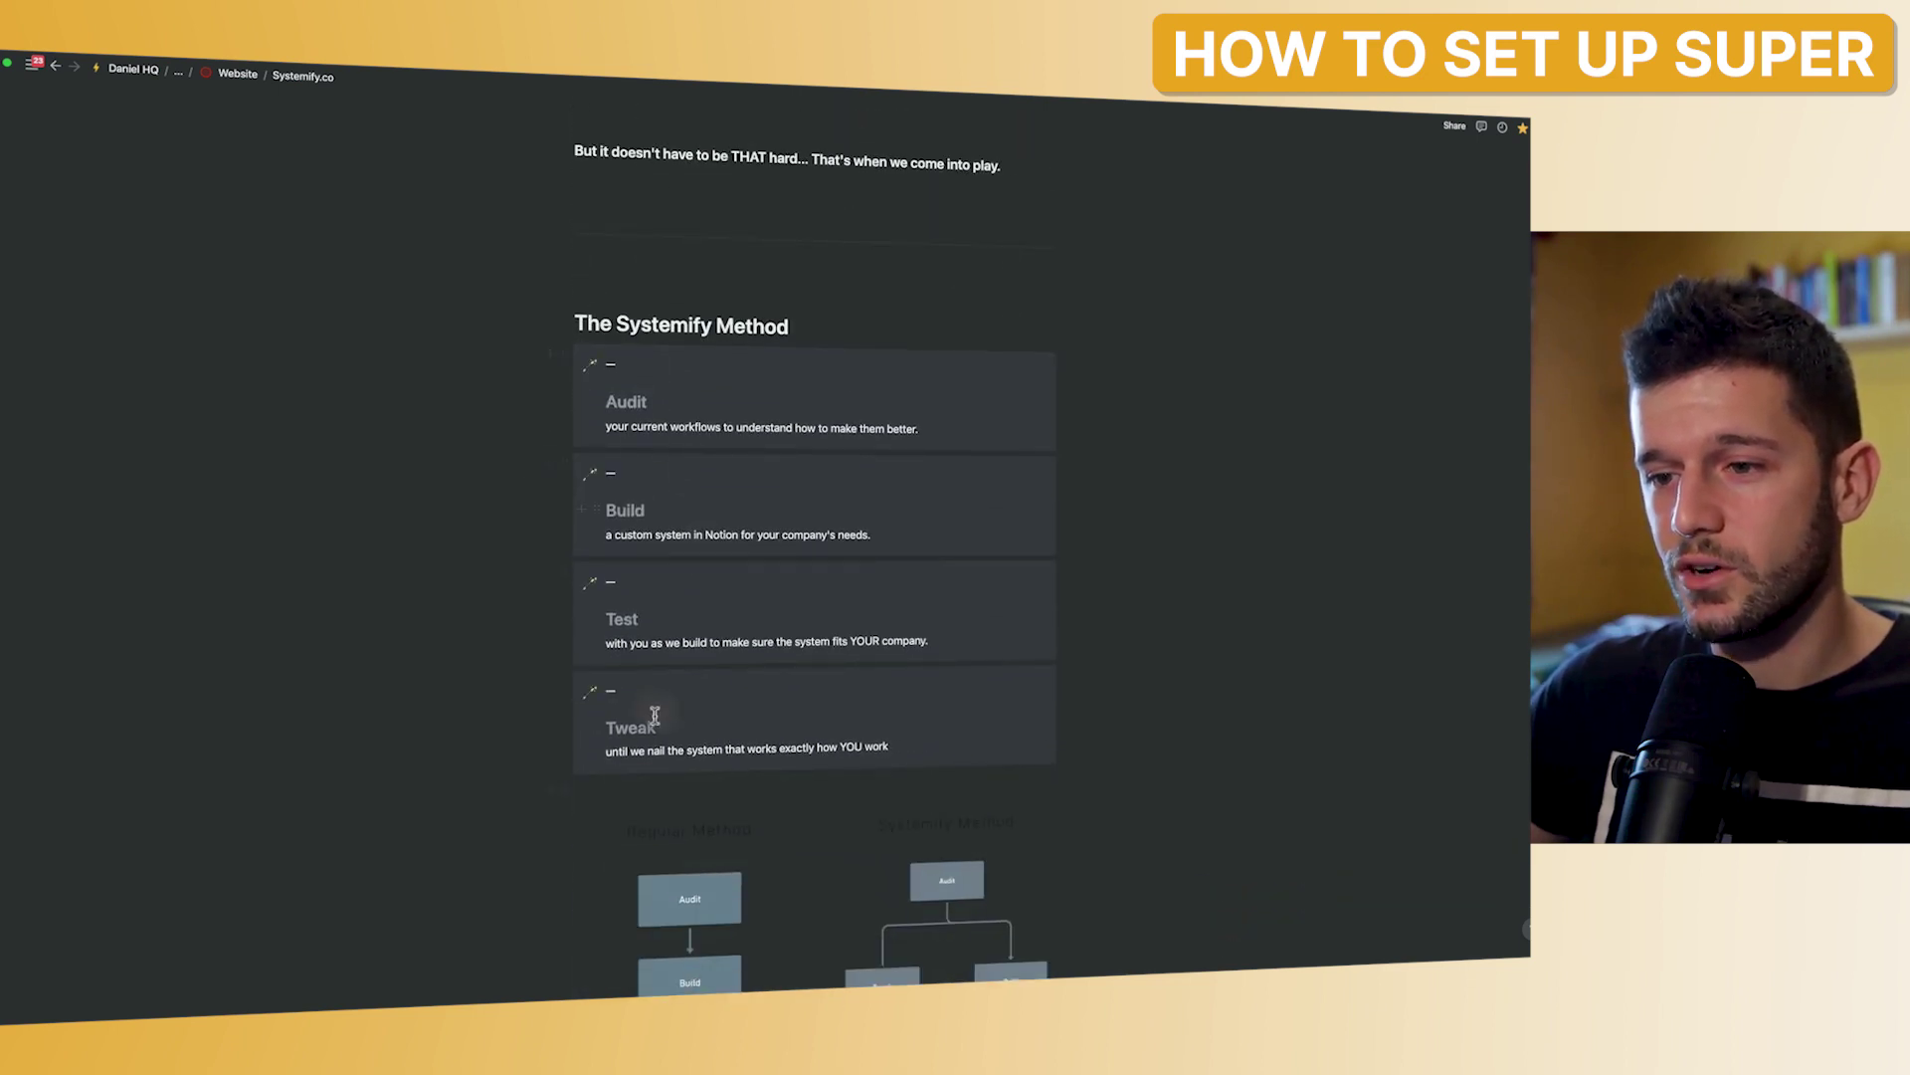
scroll(655, 714, down, 15)
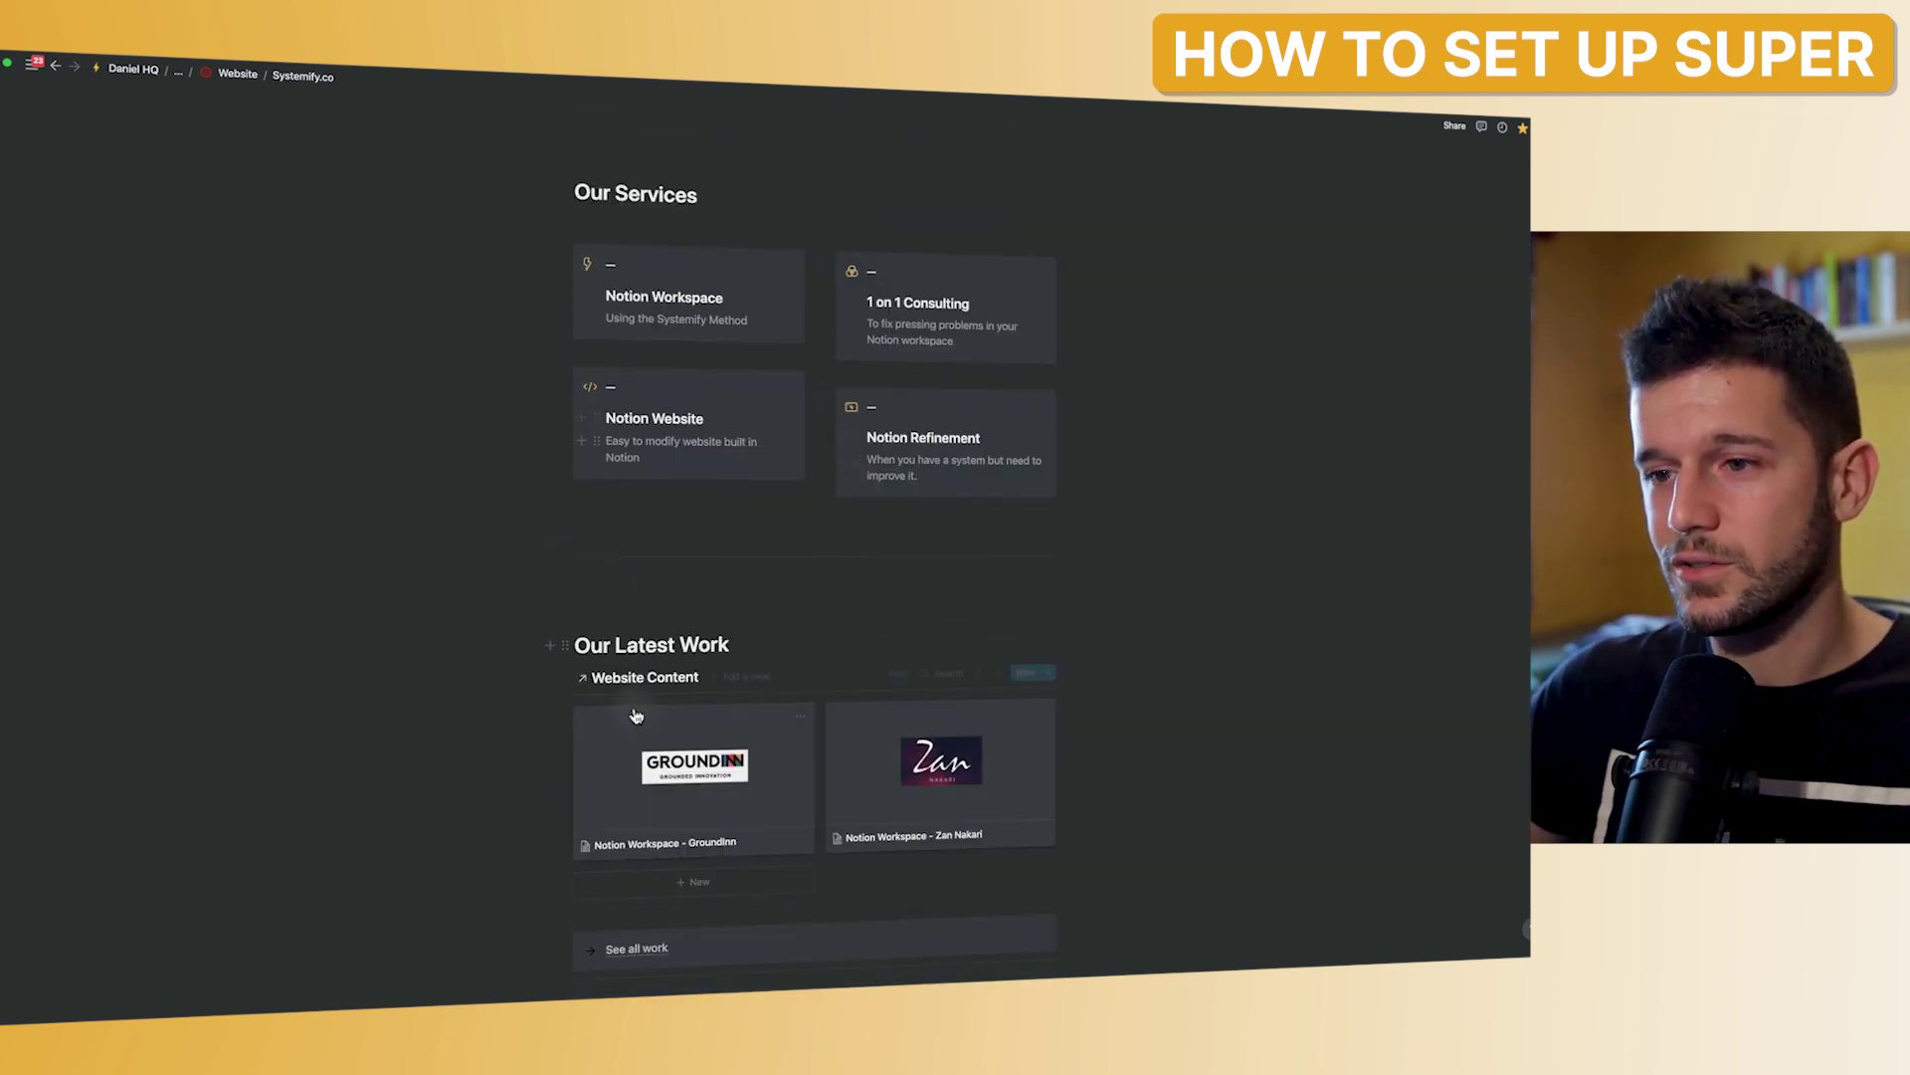
scroll(636, 715, down, 3)
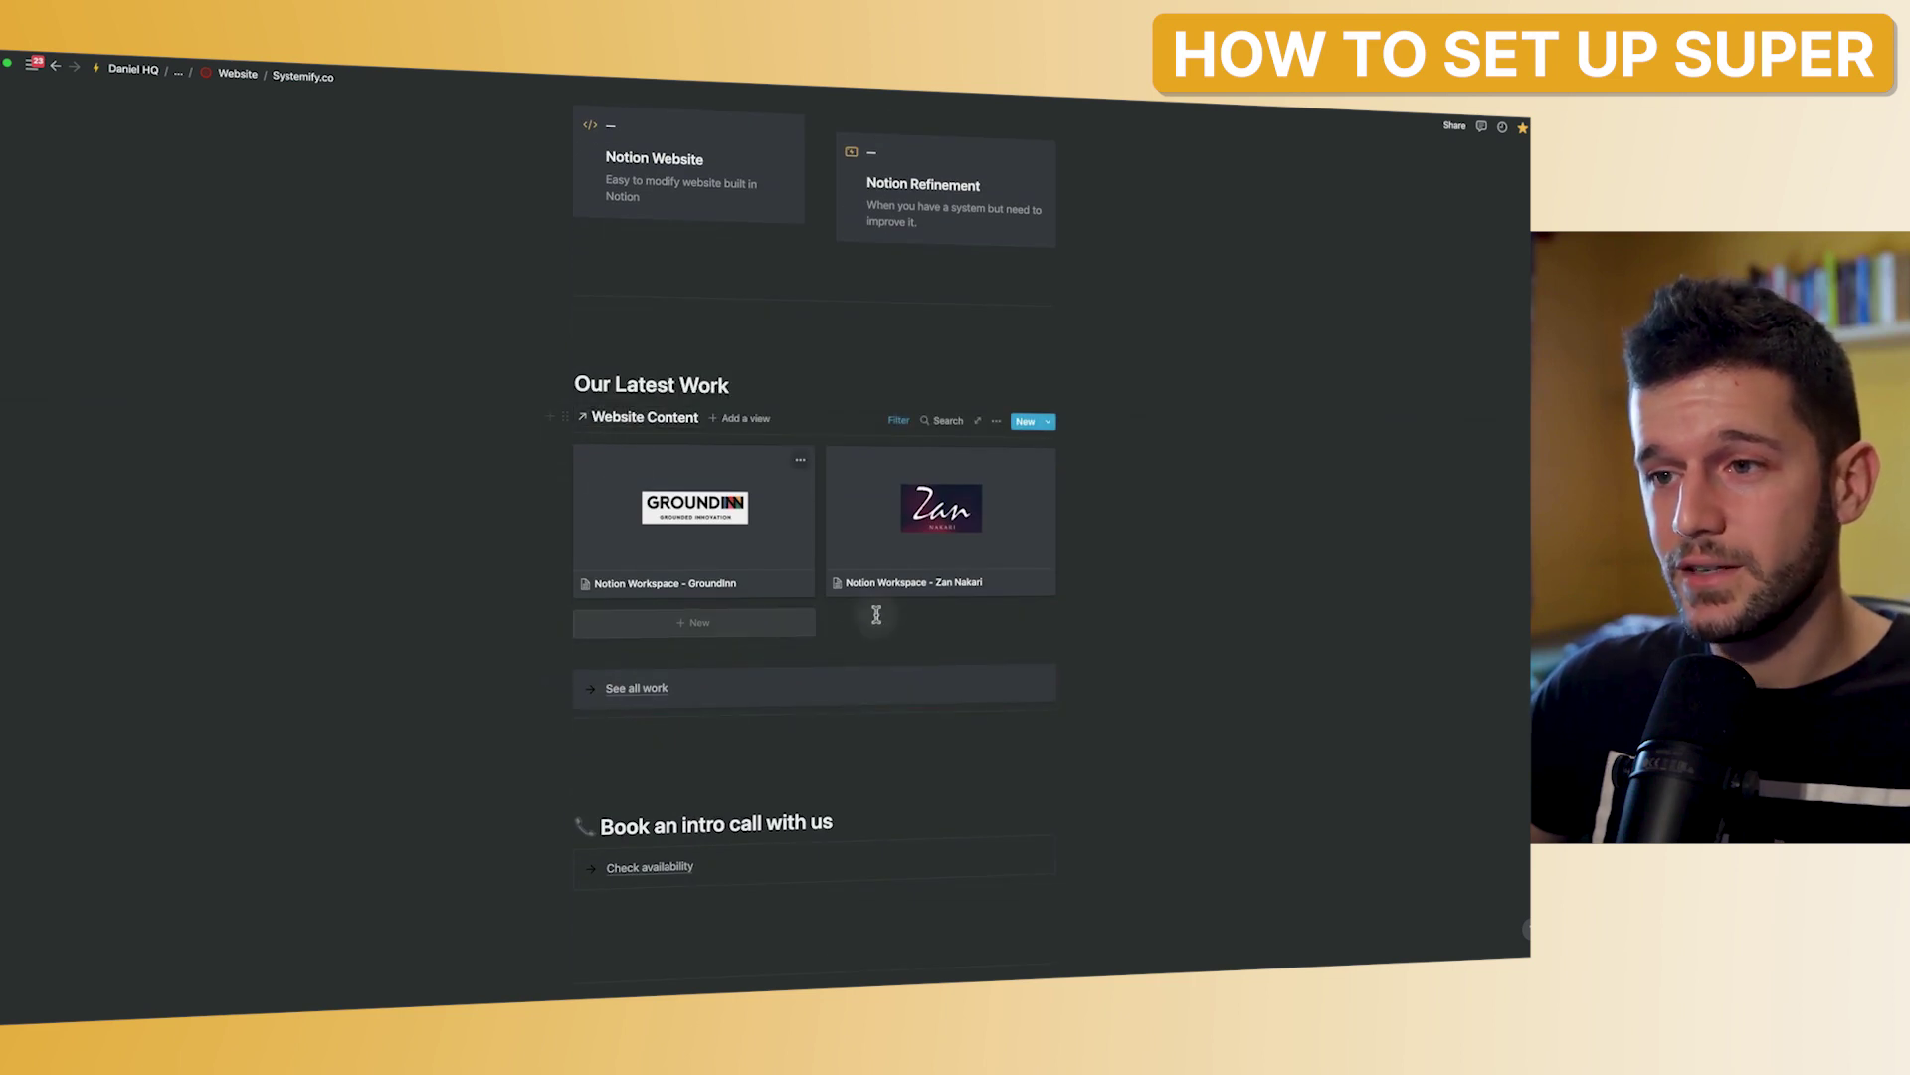
click(911, 423)
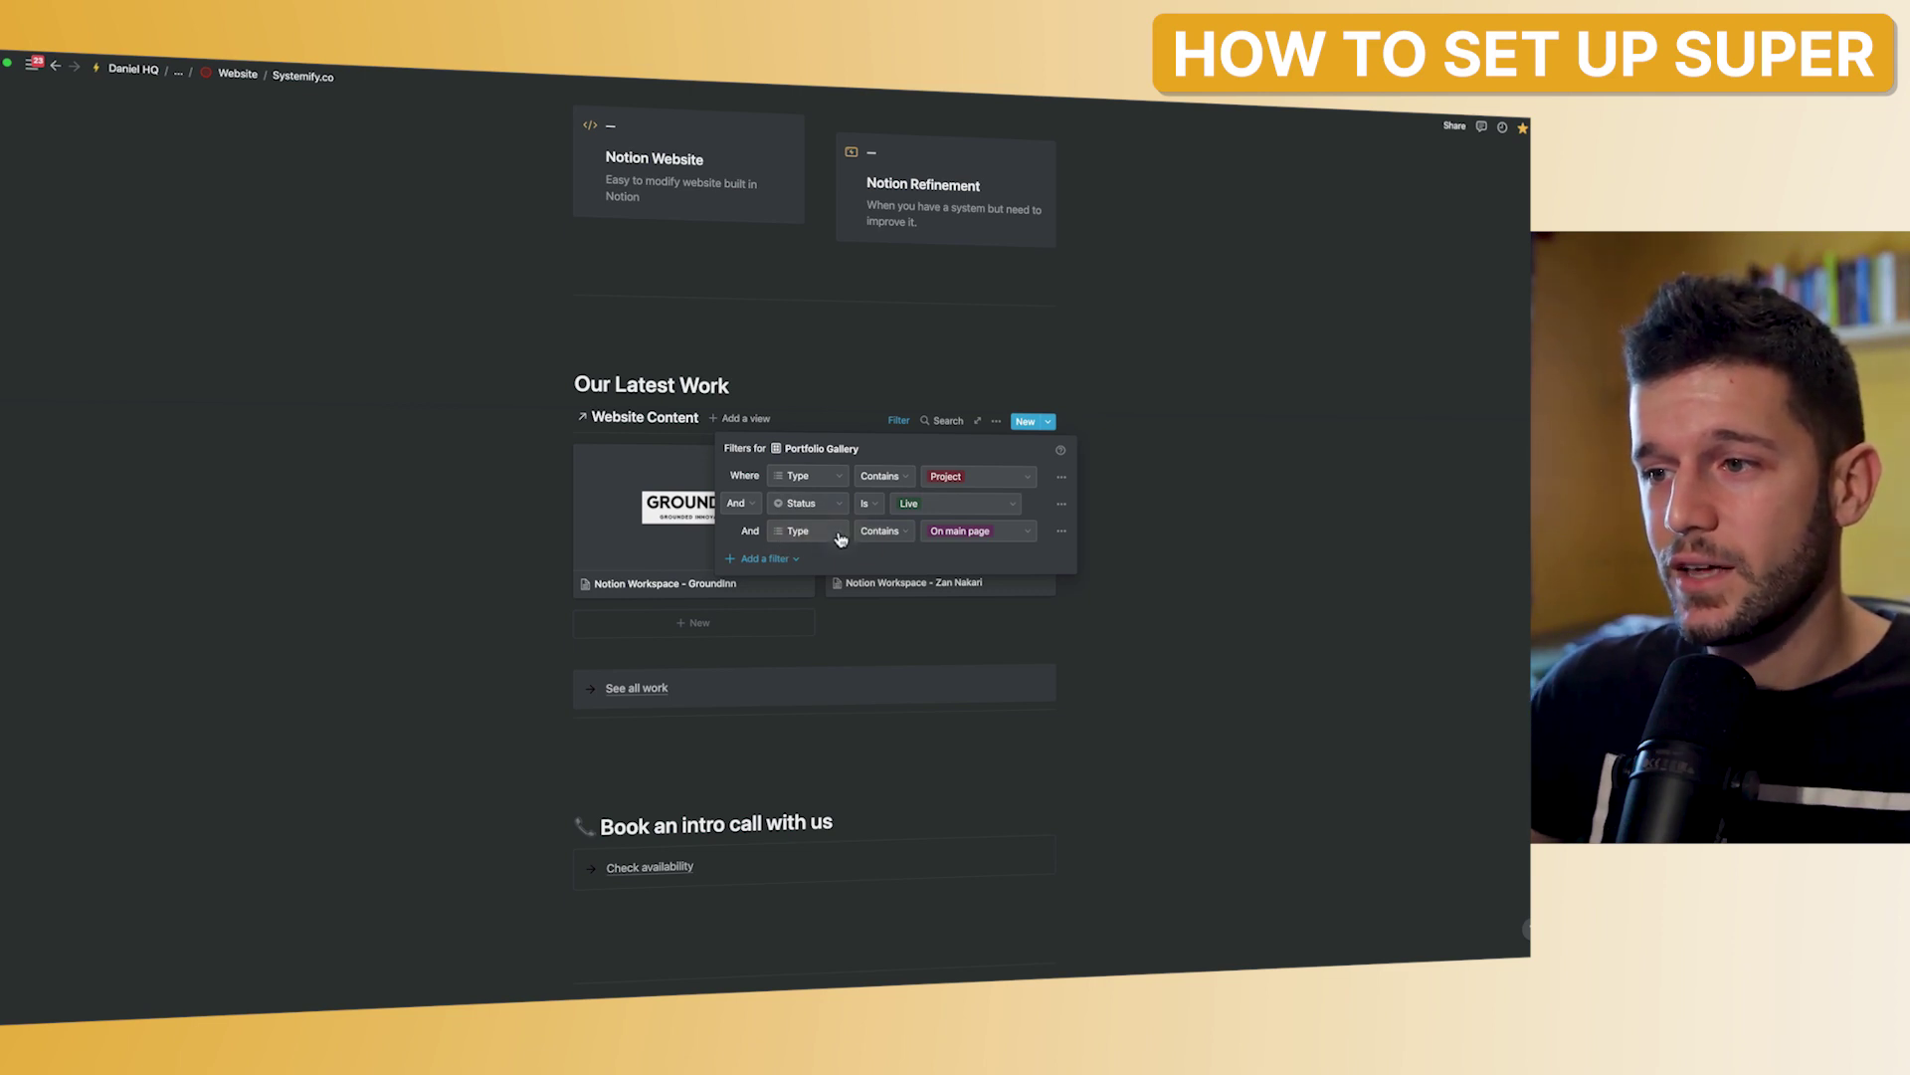
click(974, 536)
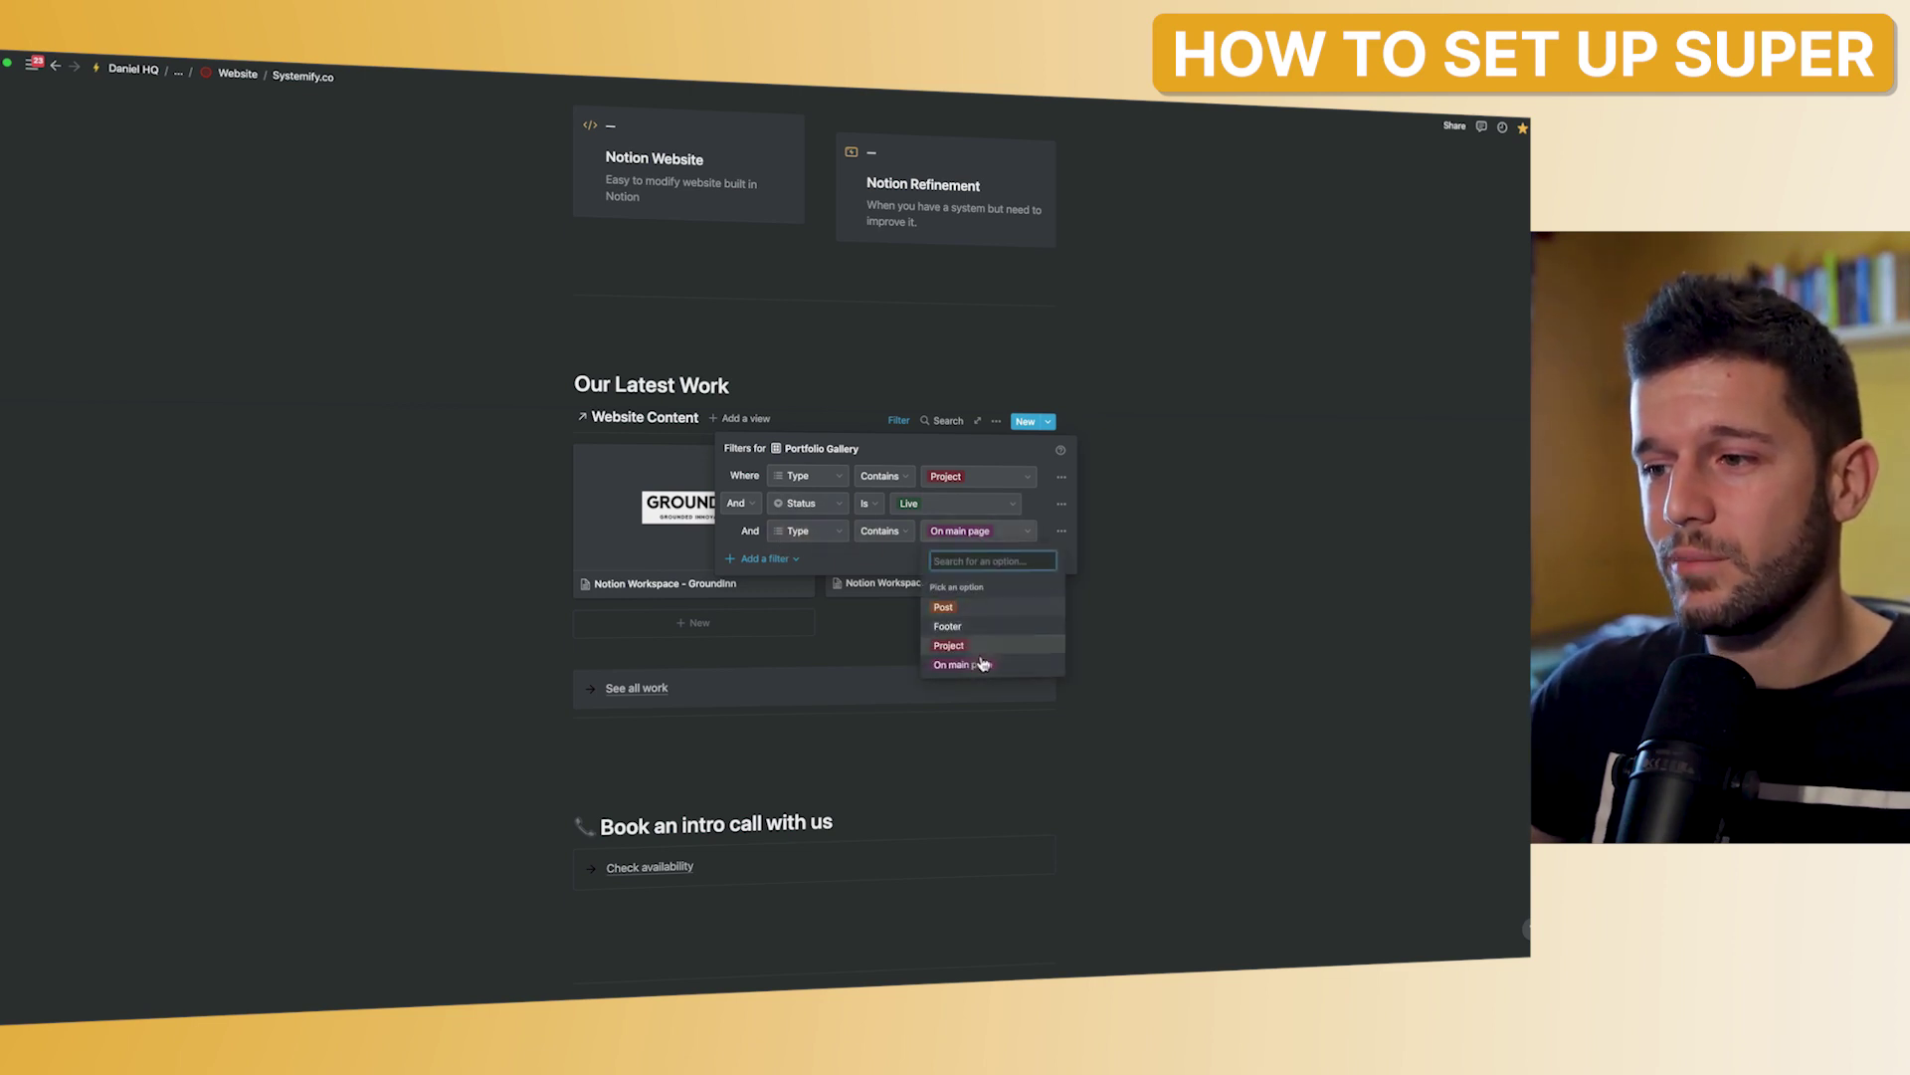
click(978, 536)
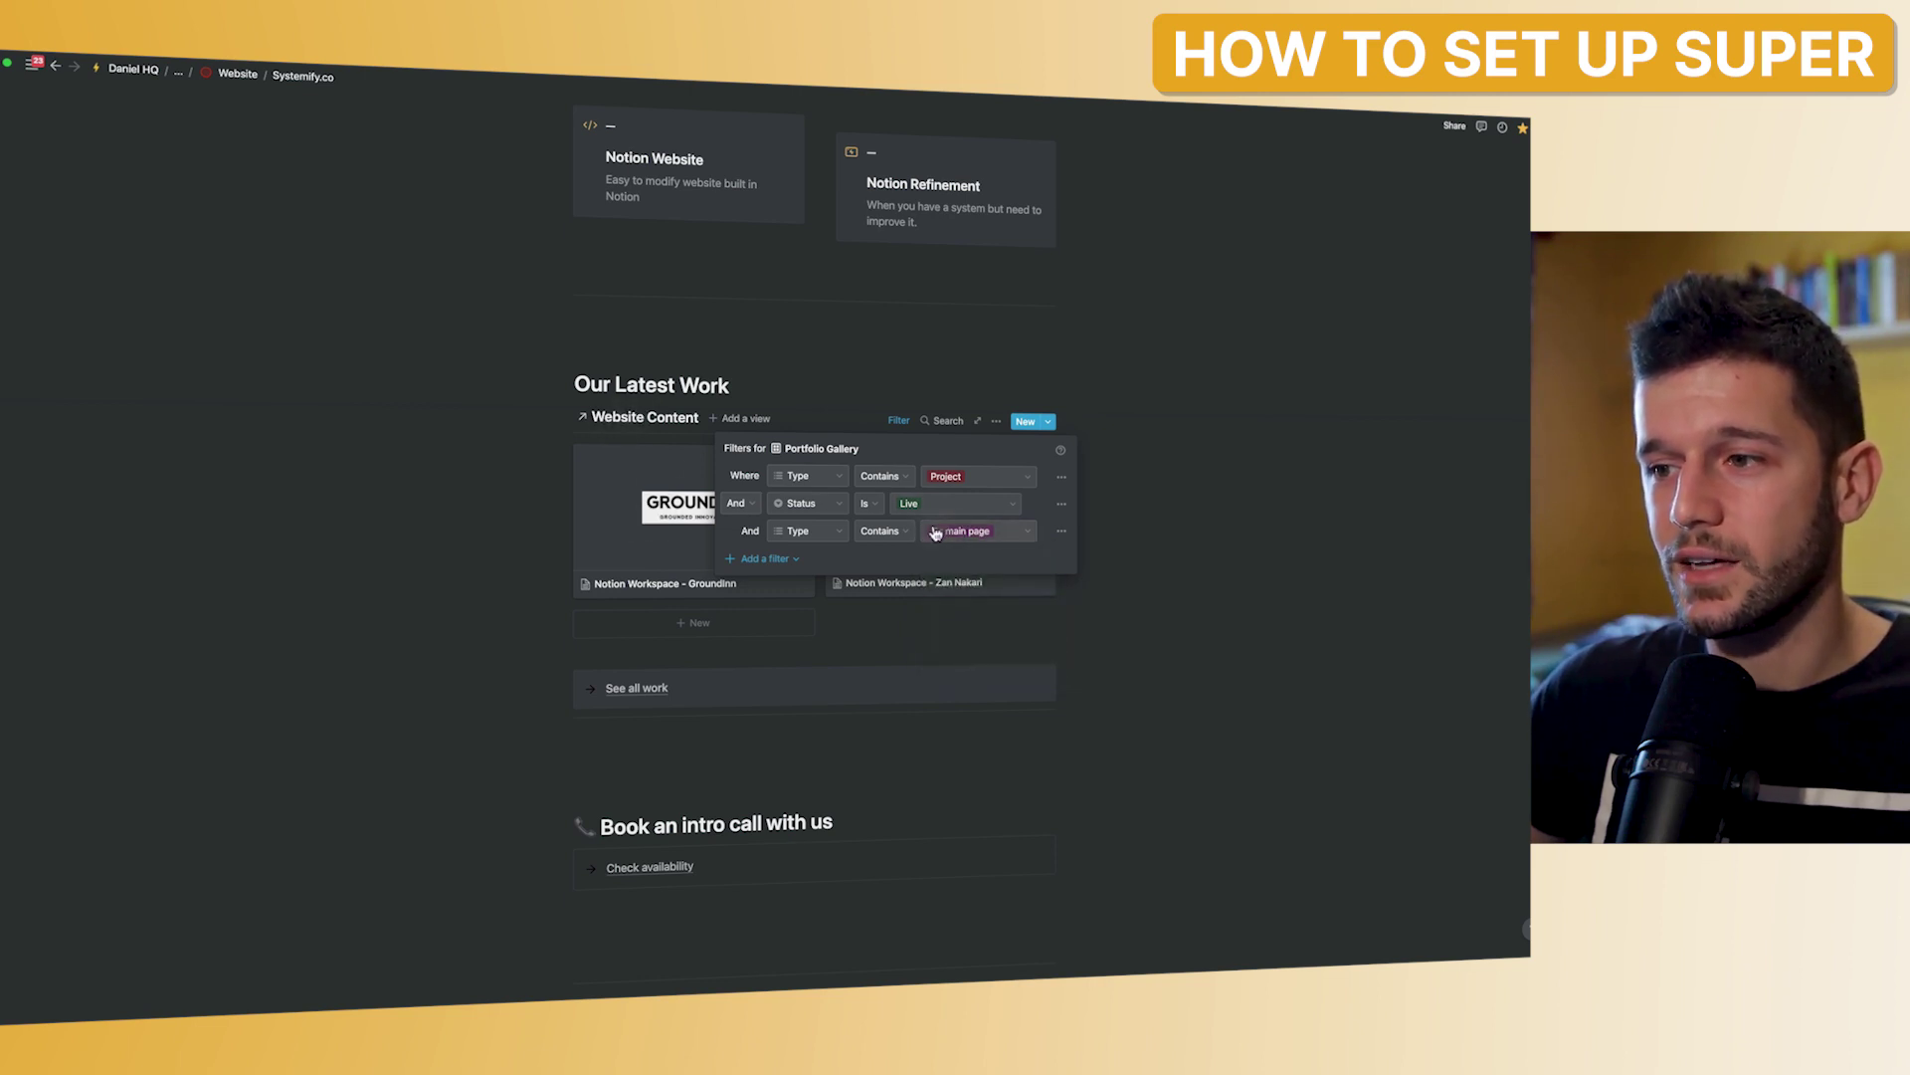
click(1247, 577)
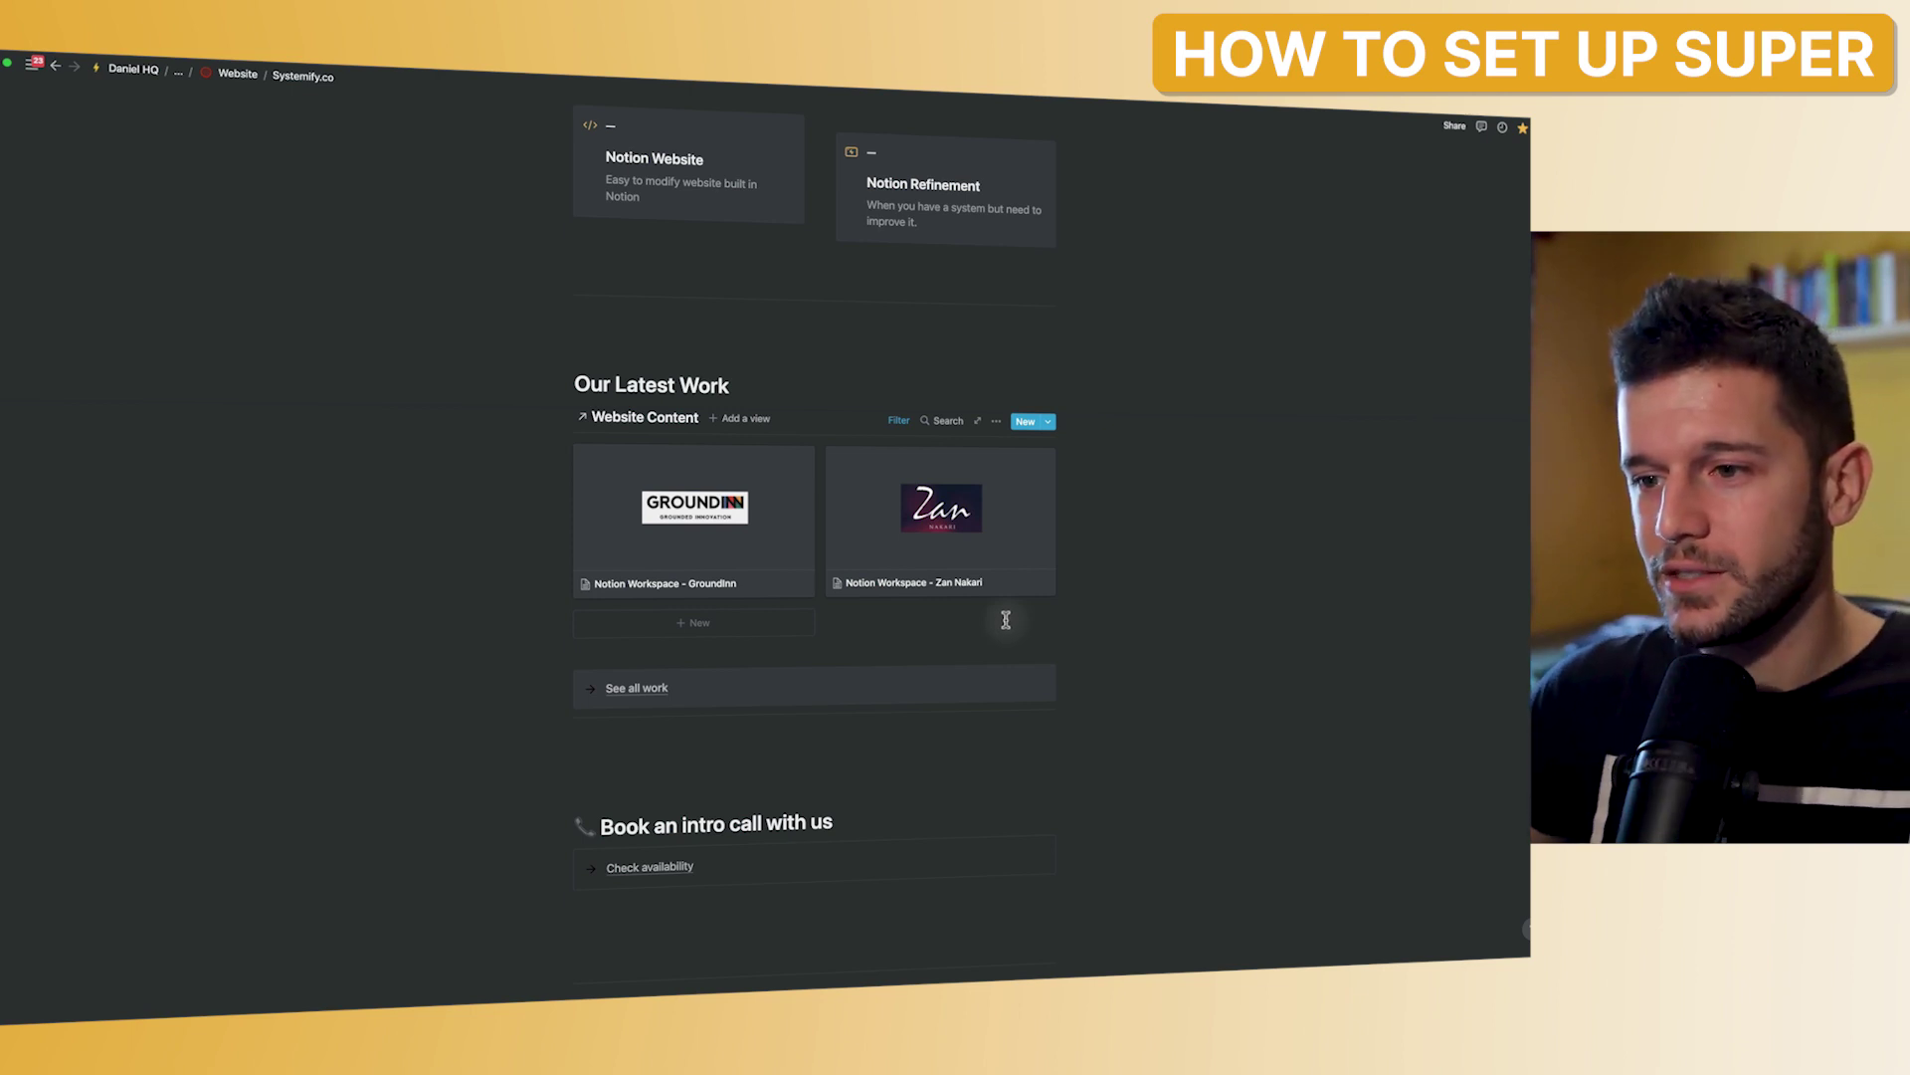
- Open the Work page, scroll to Latest Projects, then view systemify.co/portfolio in Chrome
click(641, 697)
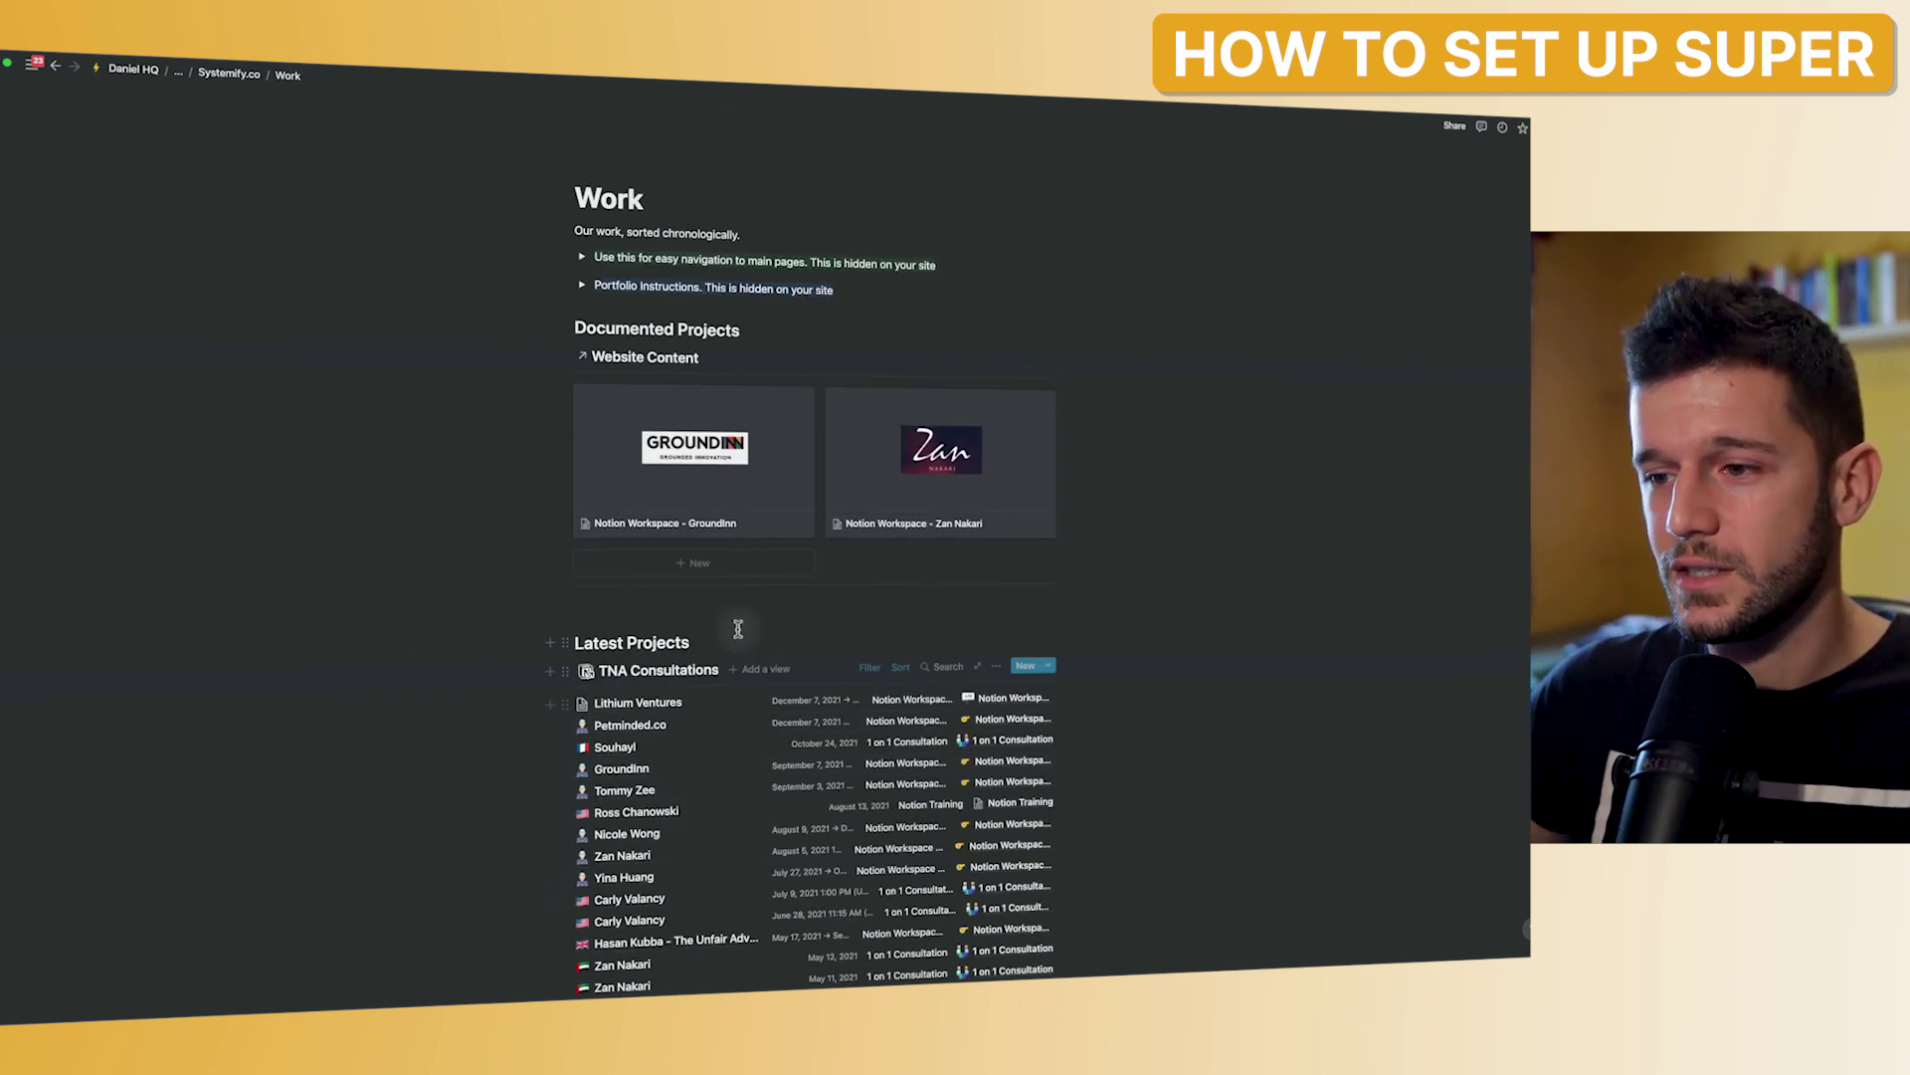
scroll(545, 652, down, 3)
scroll(546, 652, down, 1)
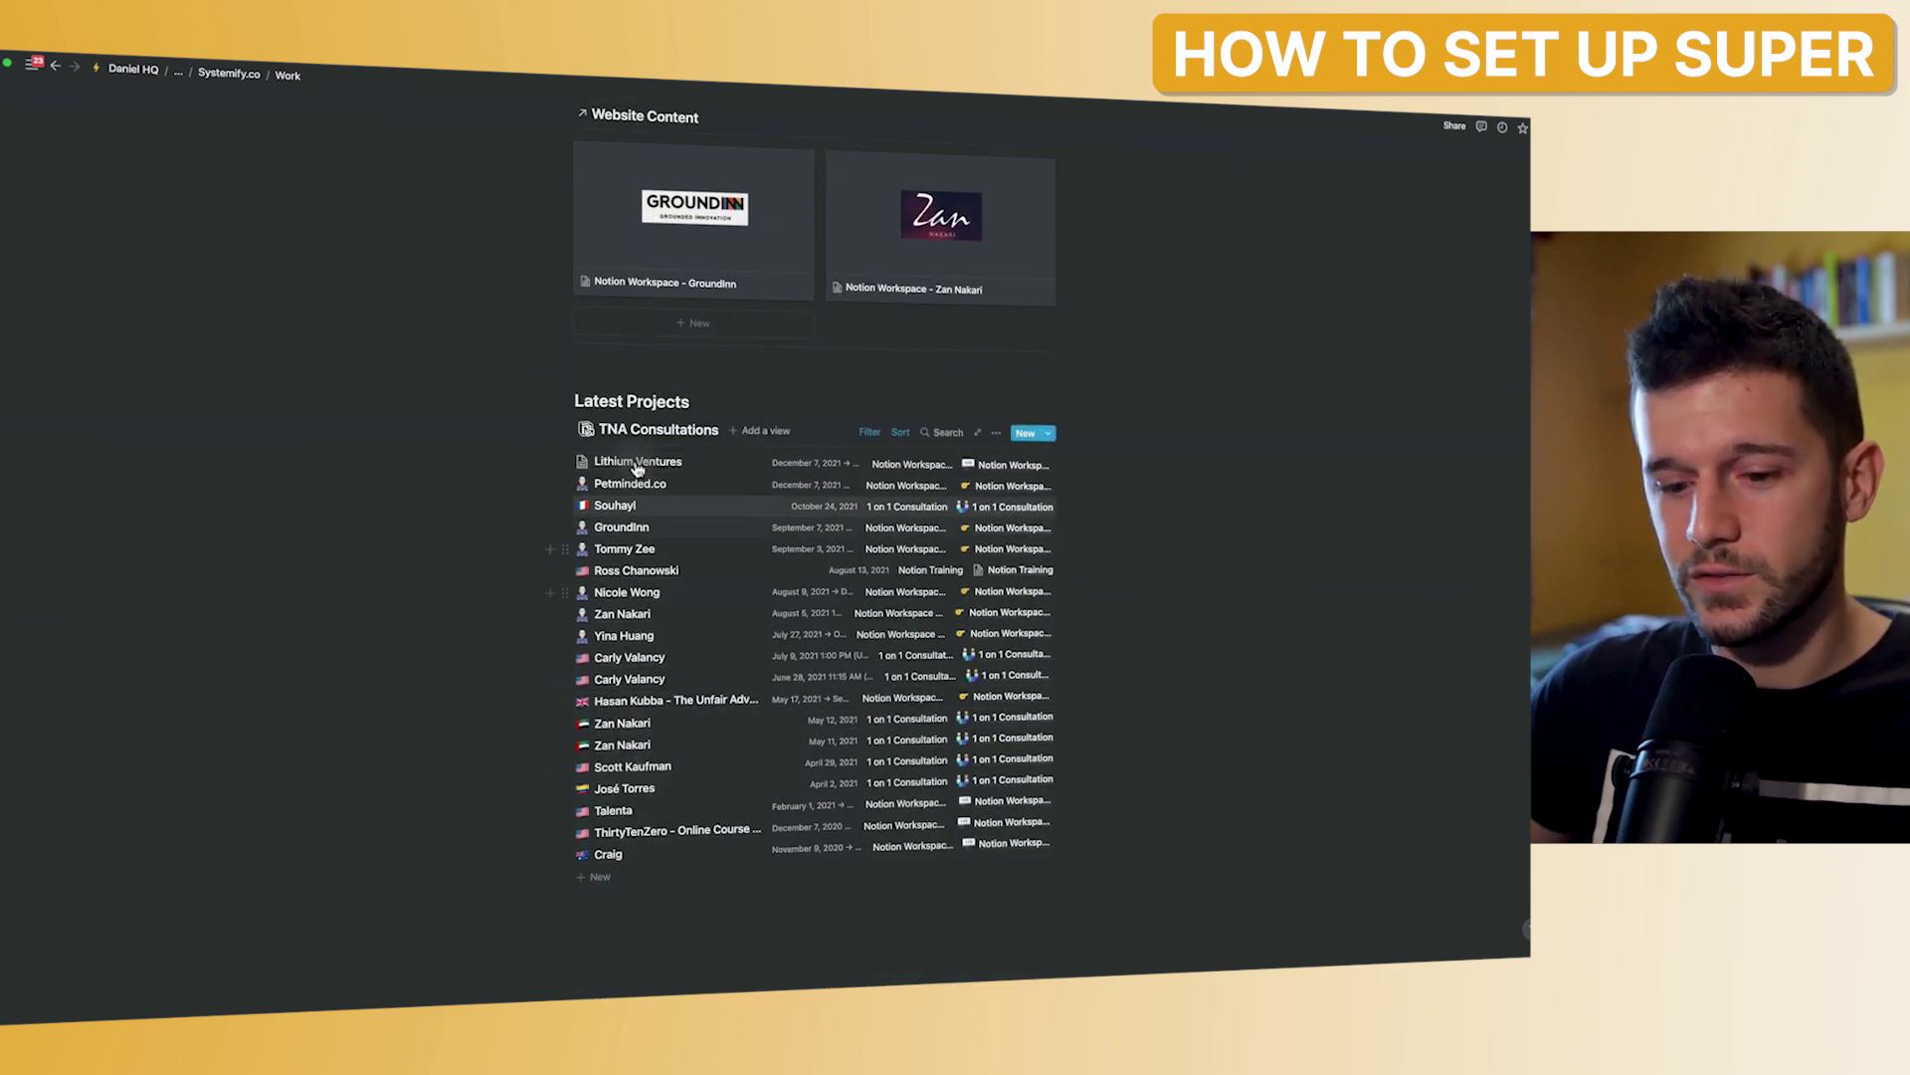
key(super+Tab)
click(1348, 622)
scroll(722, 403, down, 1)
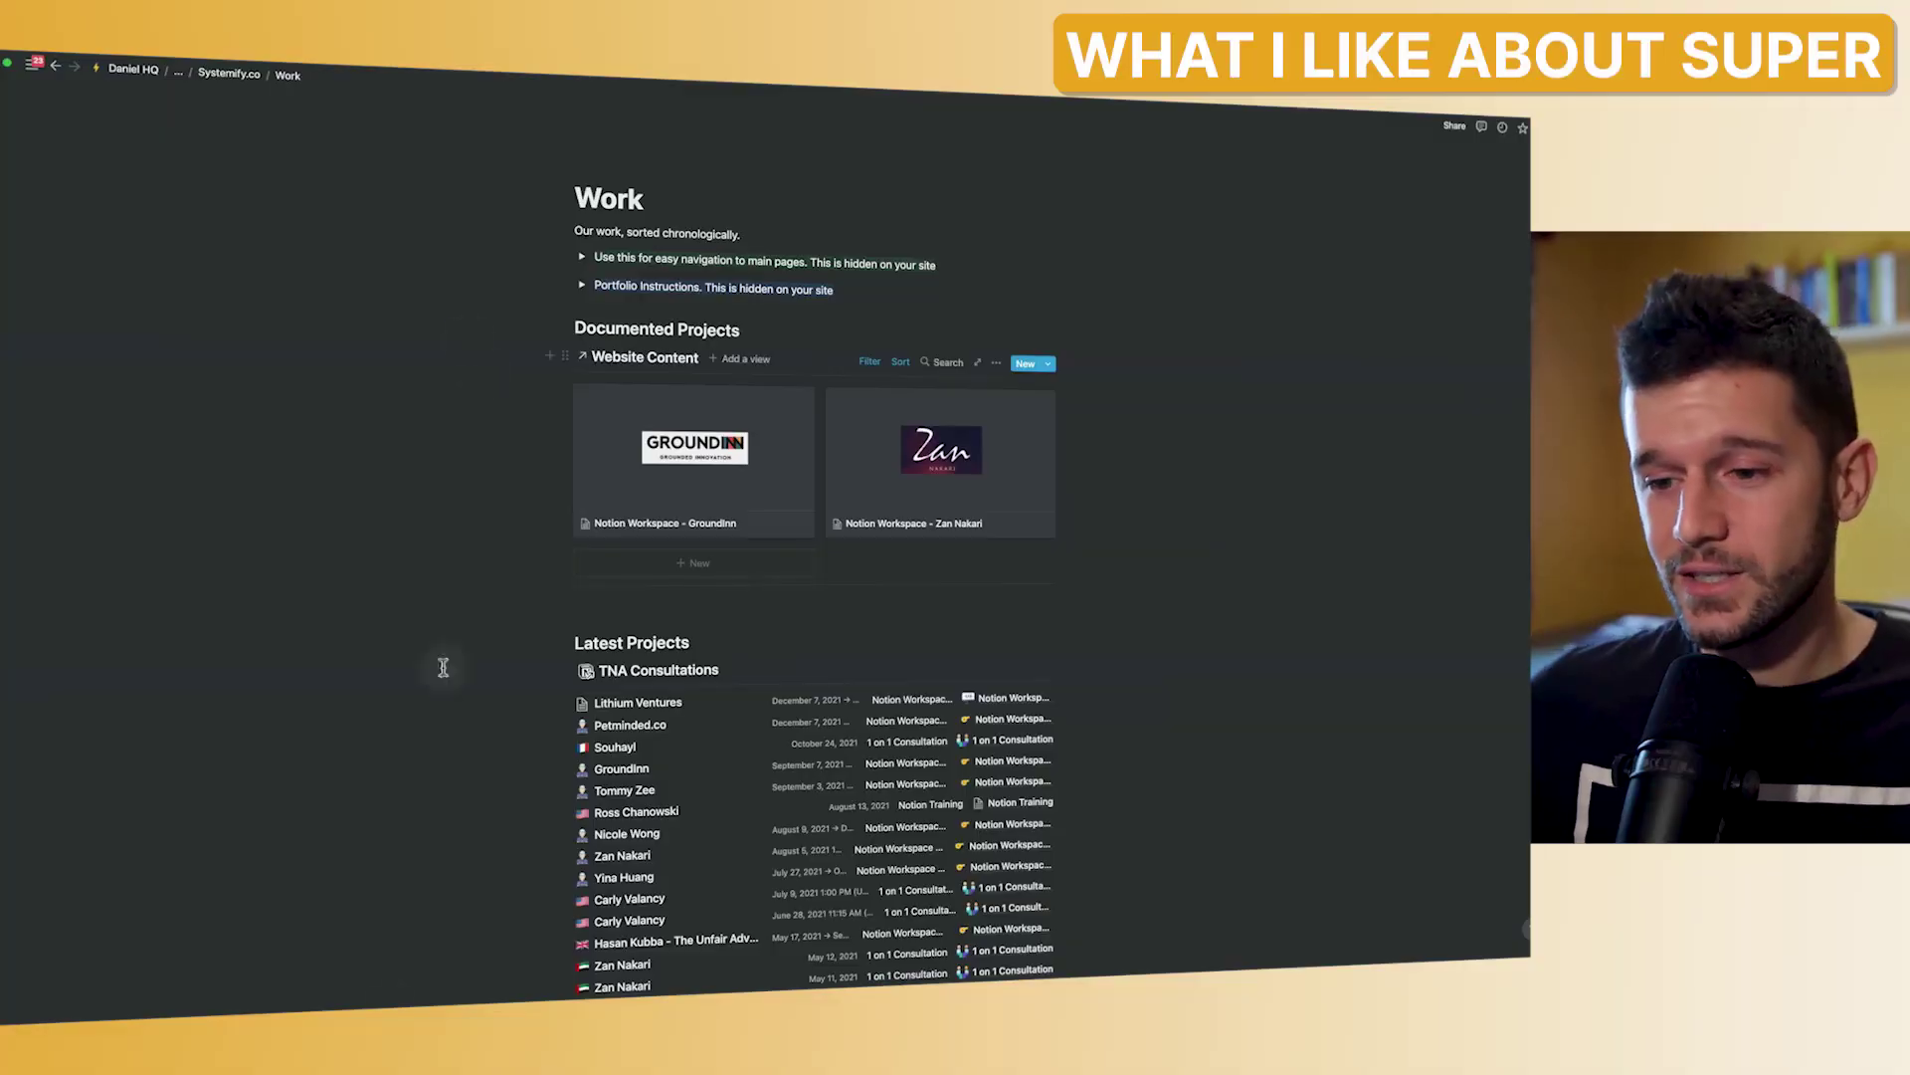
- Load systemify.co in a new Chrome tab
click(564, 982)
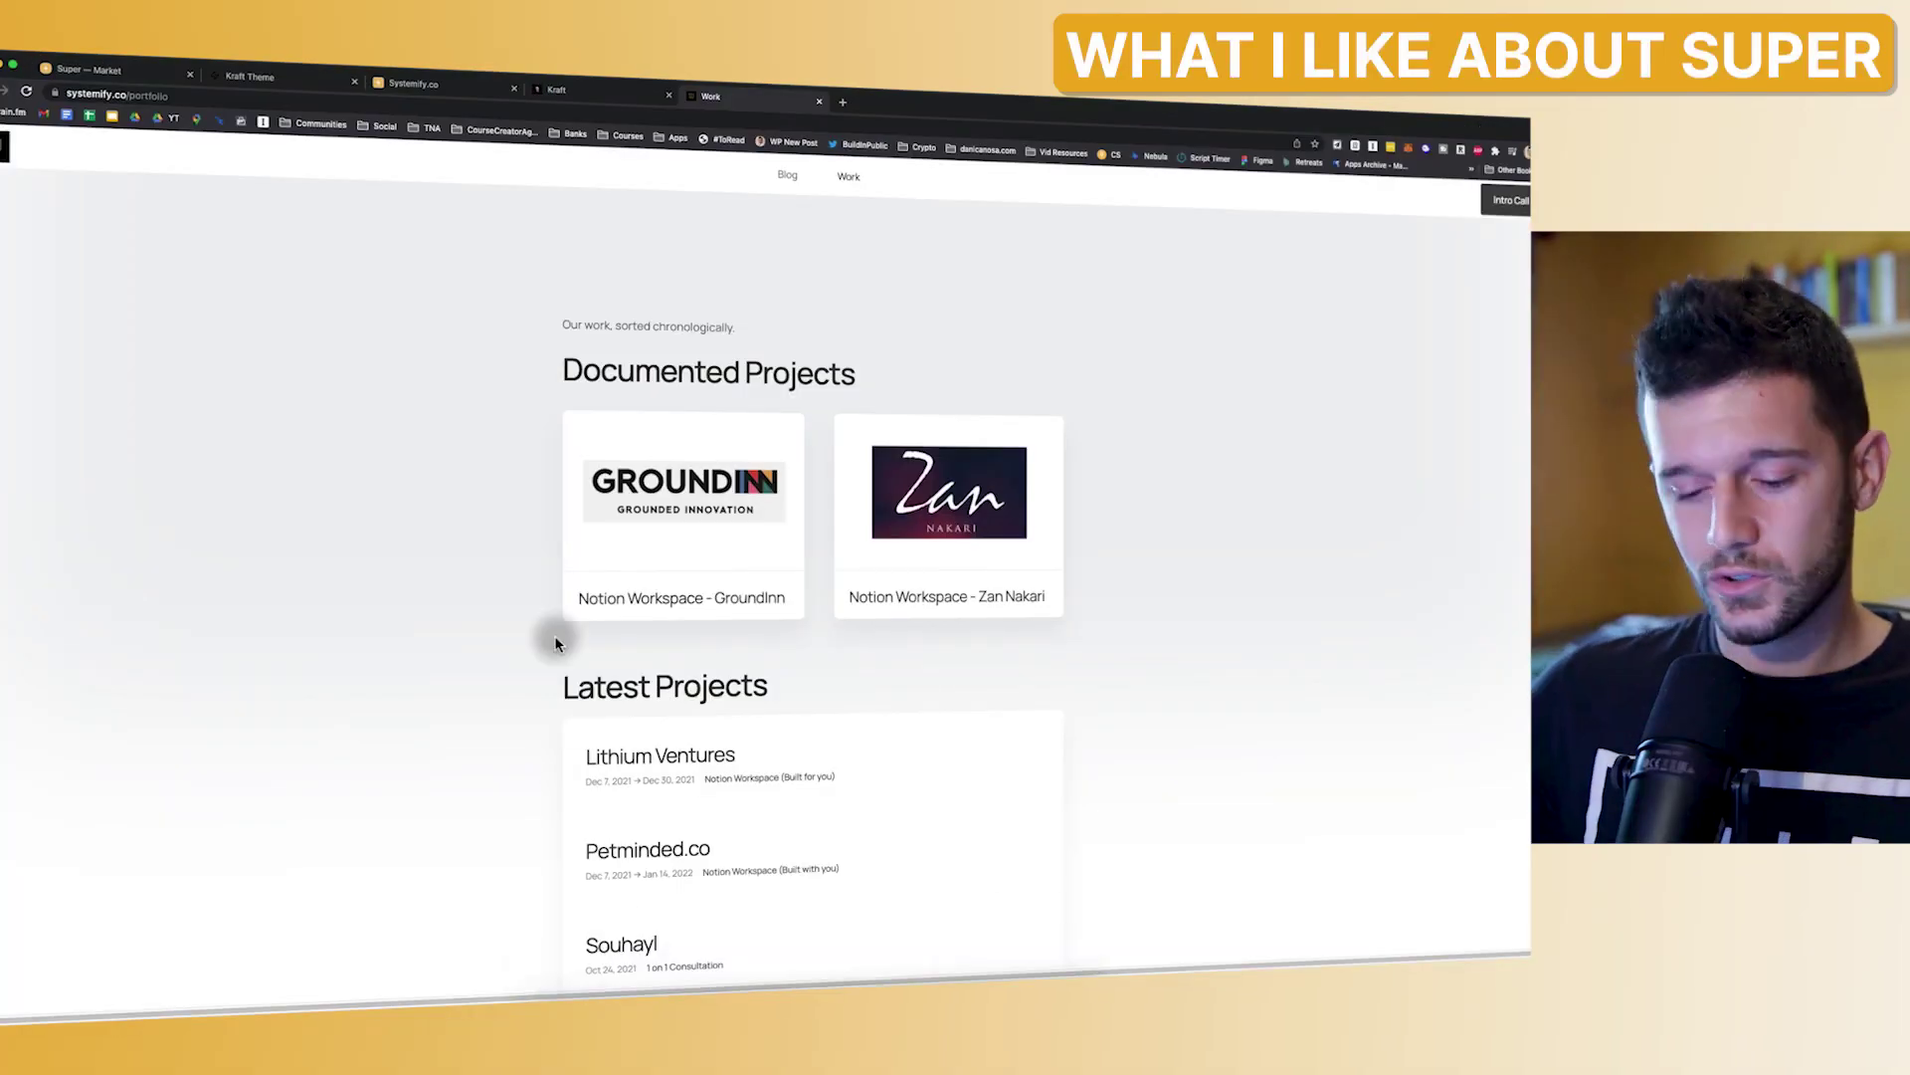
key(super+t)
text(sys)
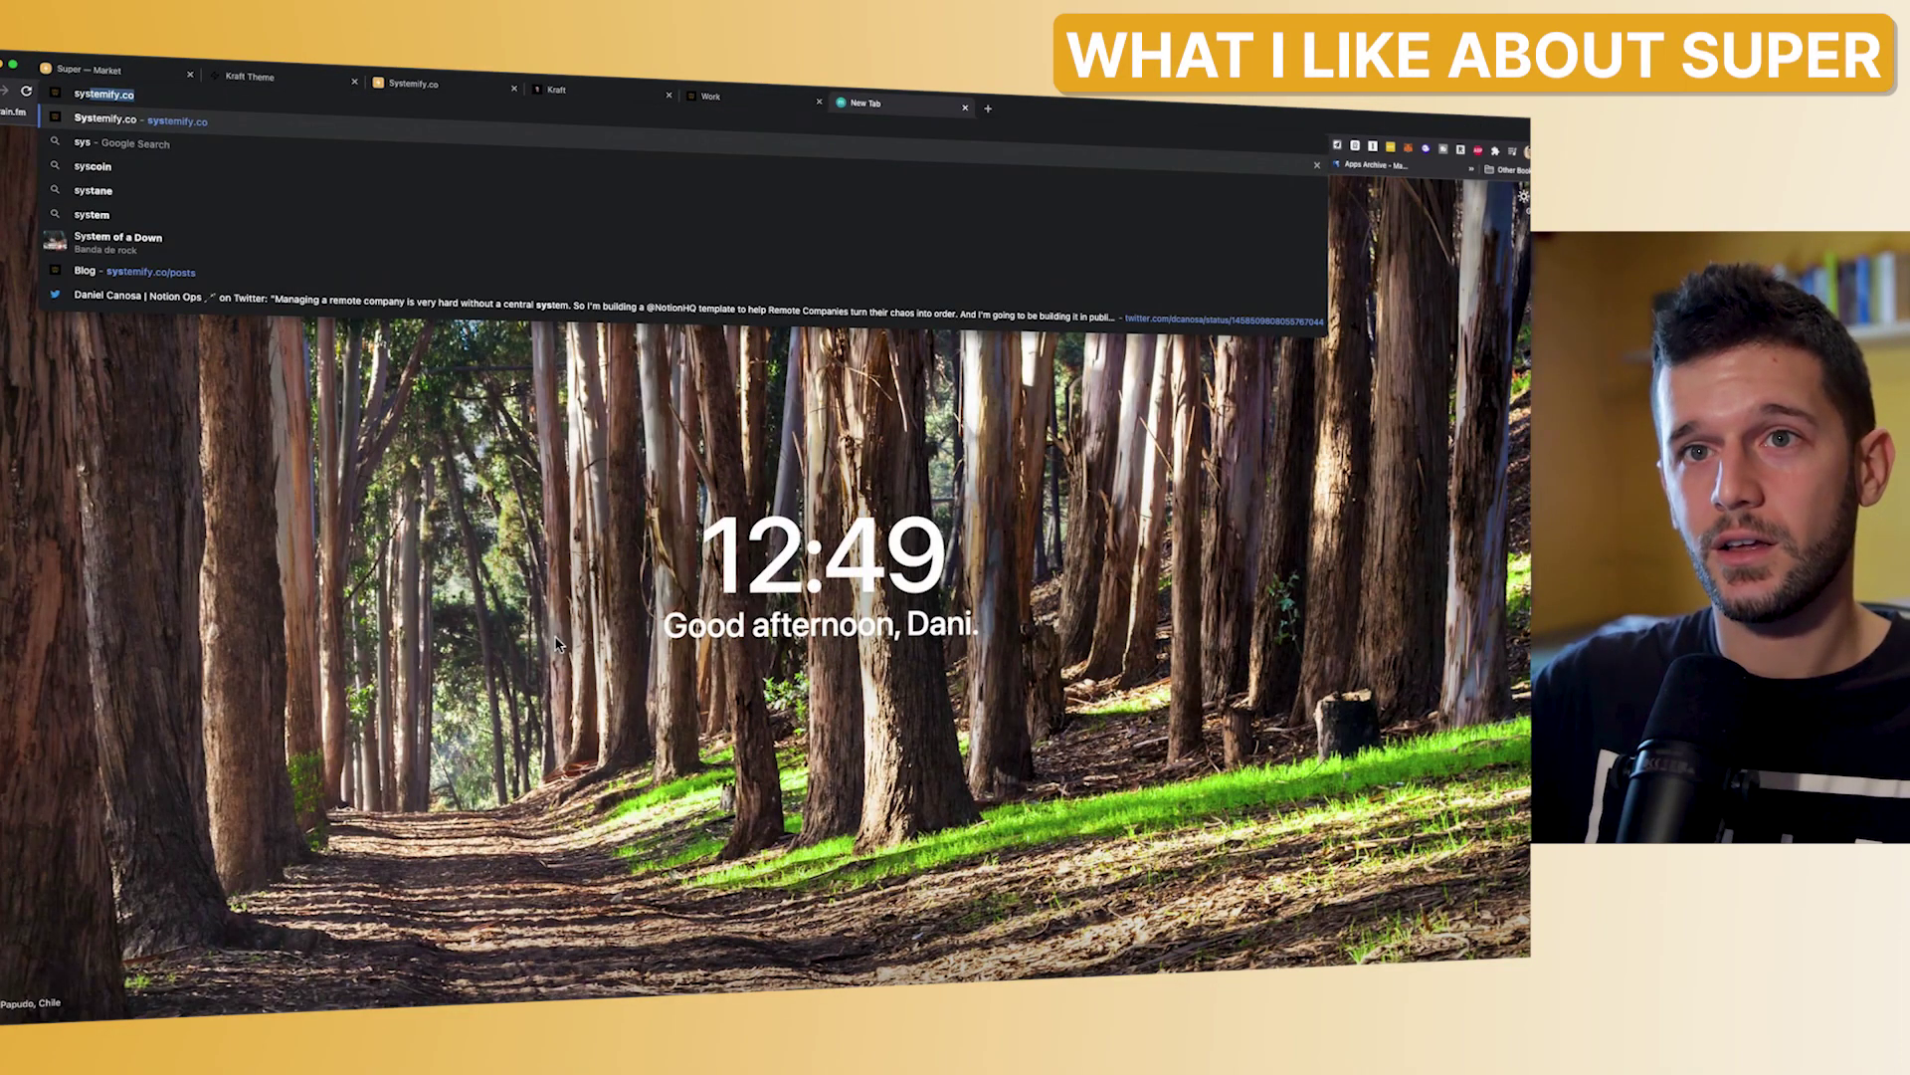
key(Return)
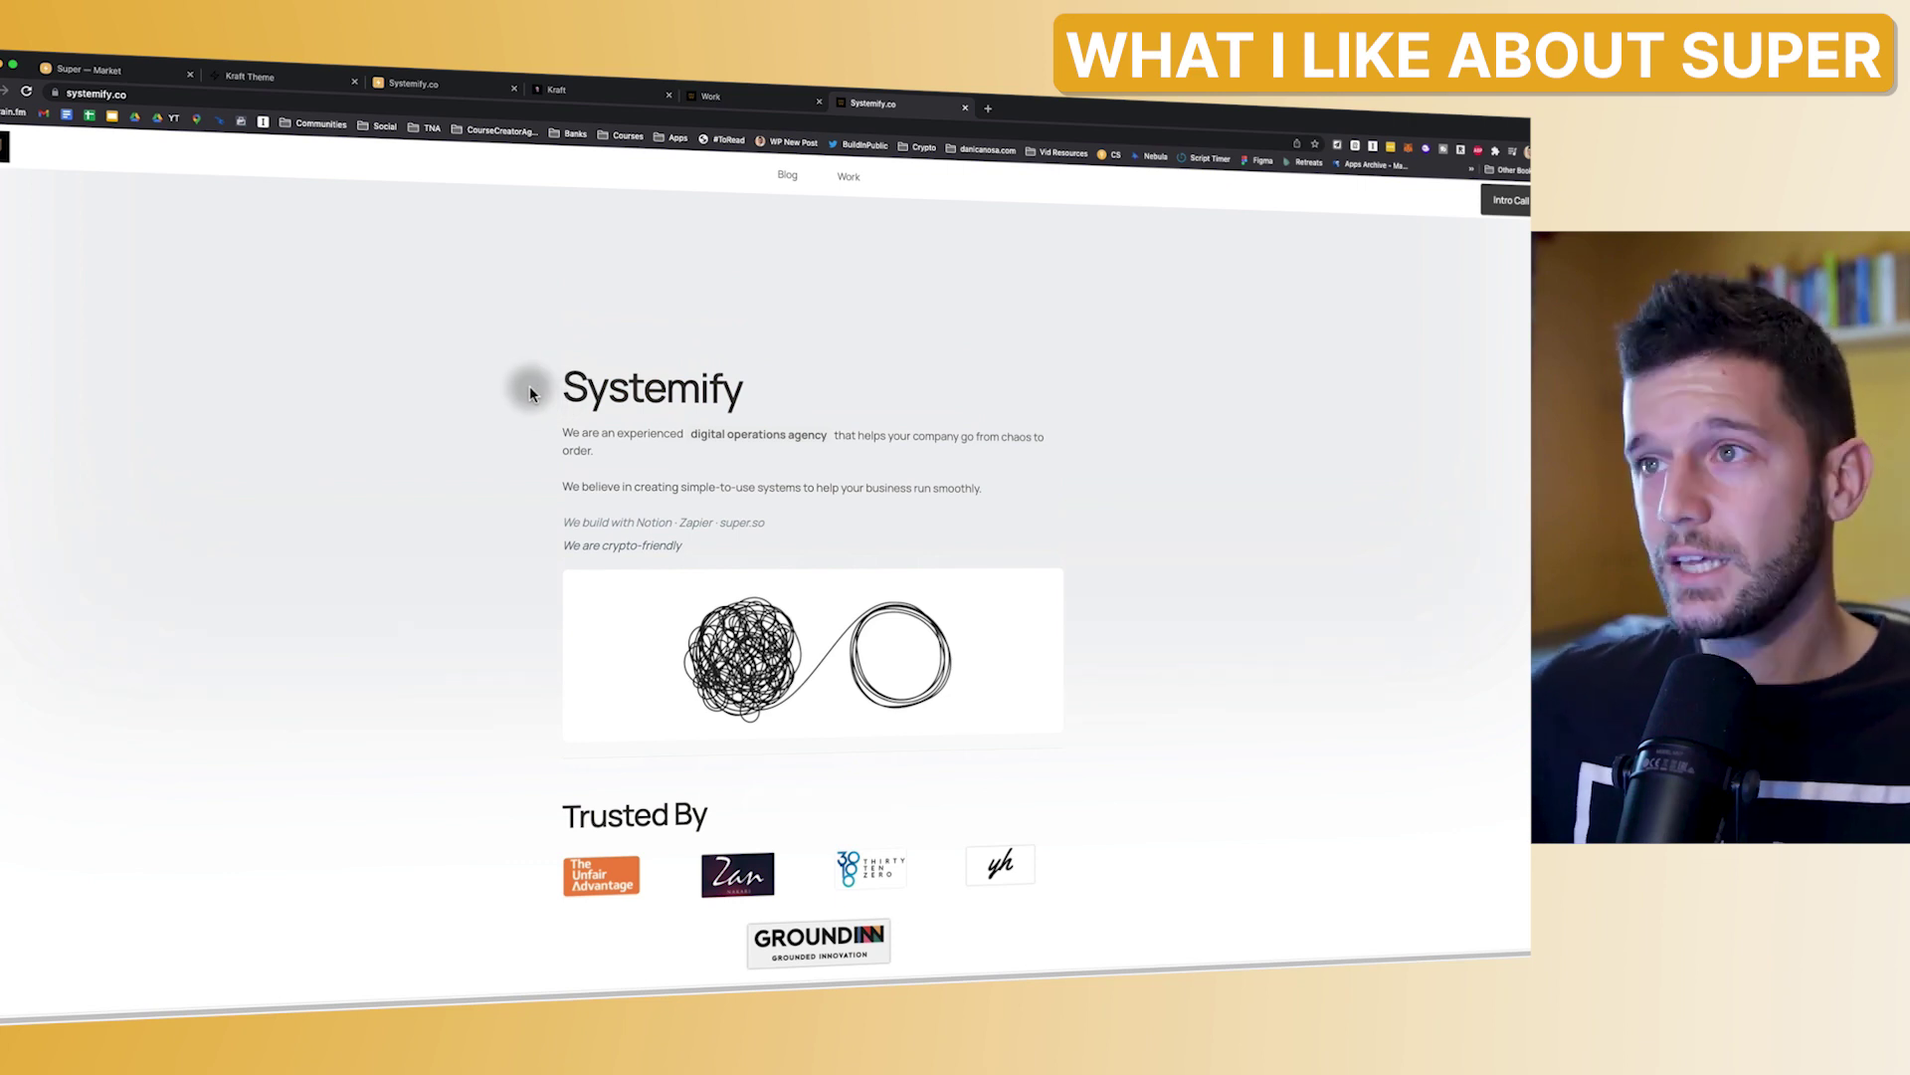
- Open danicanosa.com in another new tab, scroll it, then close that tab
key(super+t)
text(danicanosa.com)
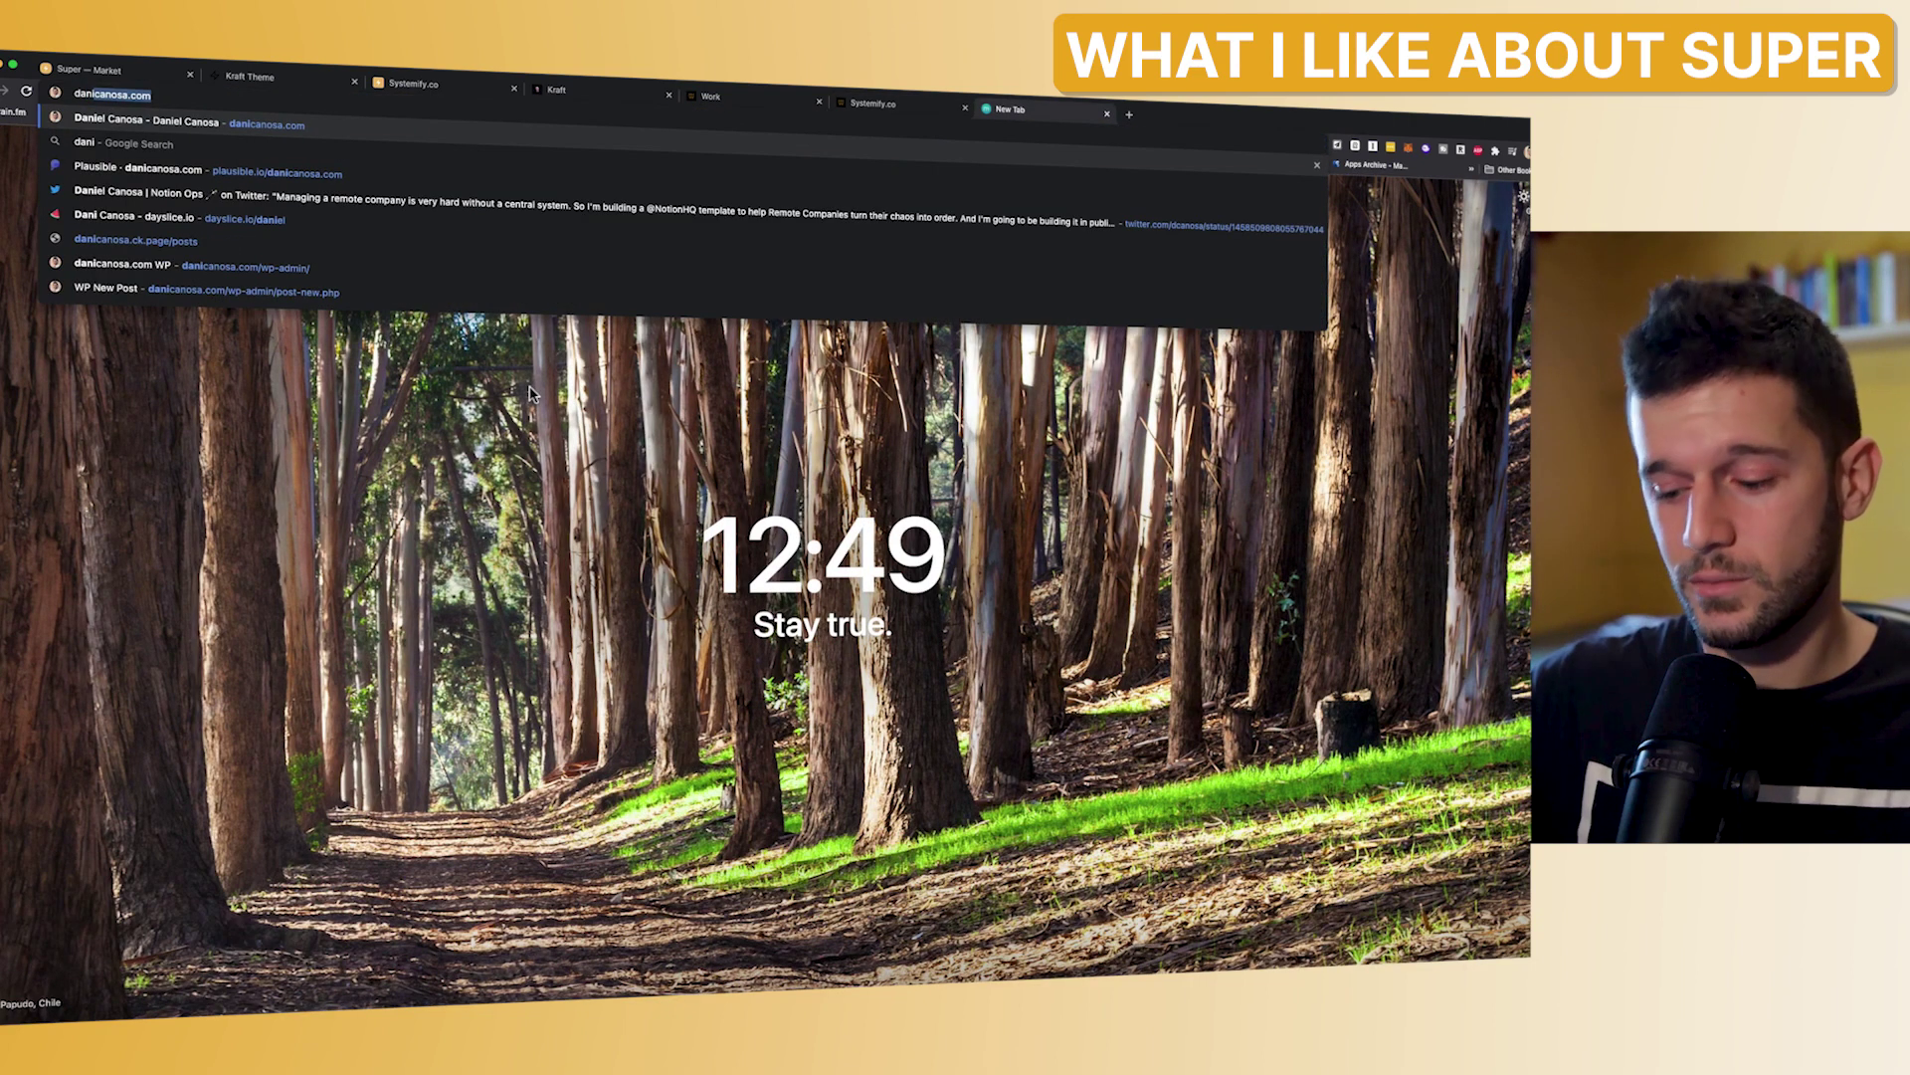
key(Return)
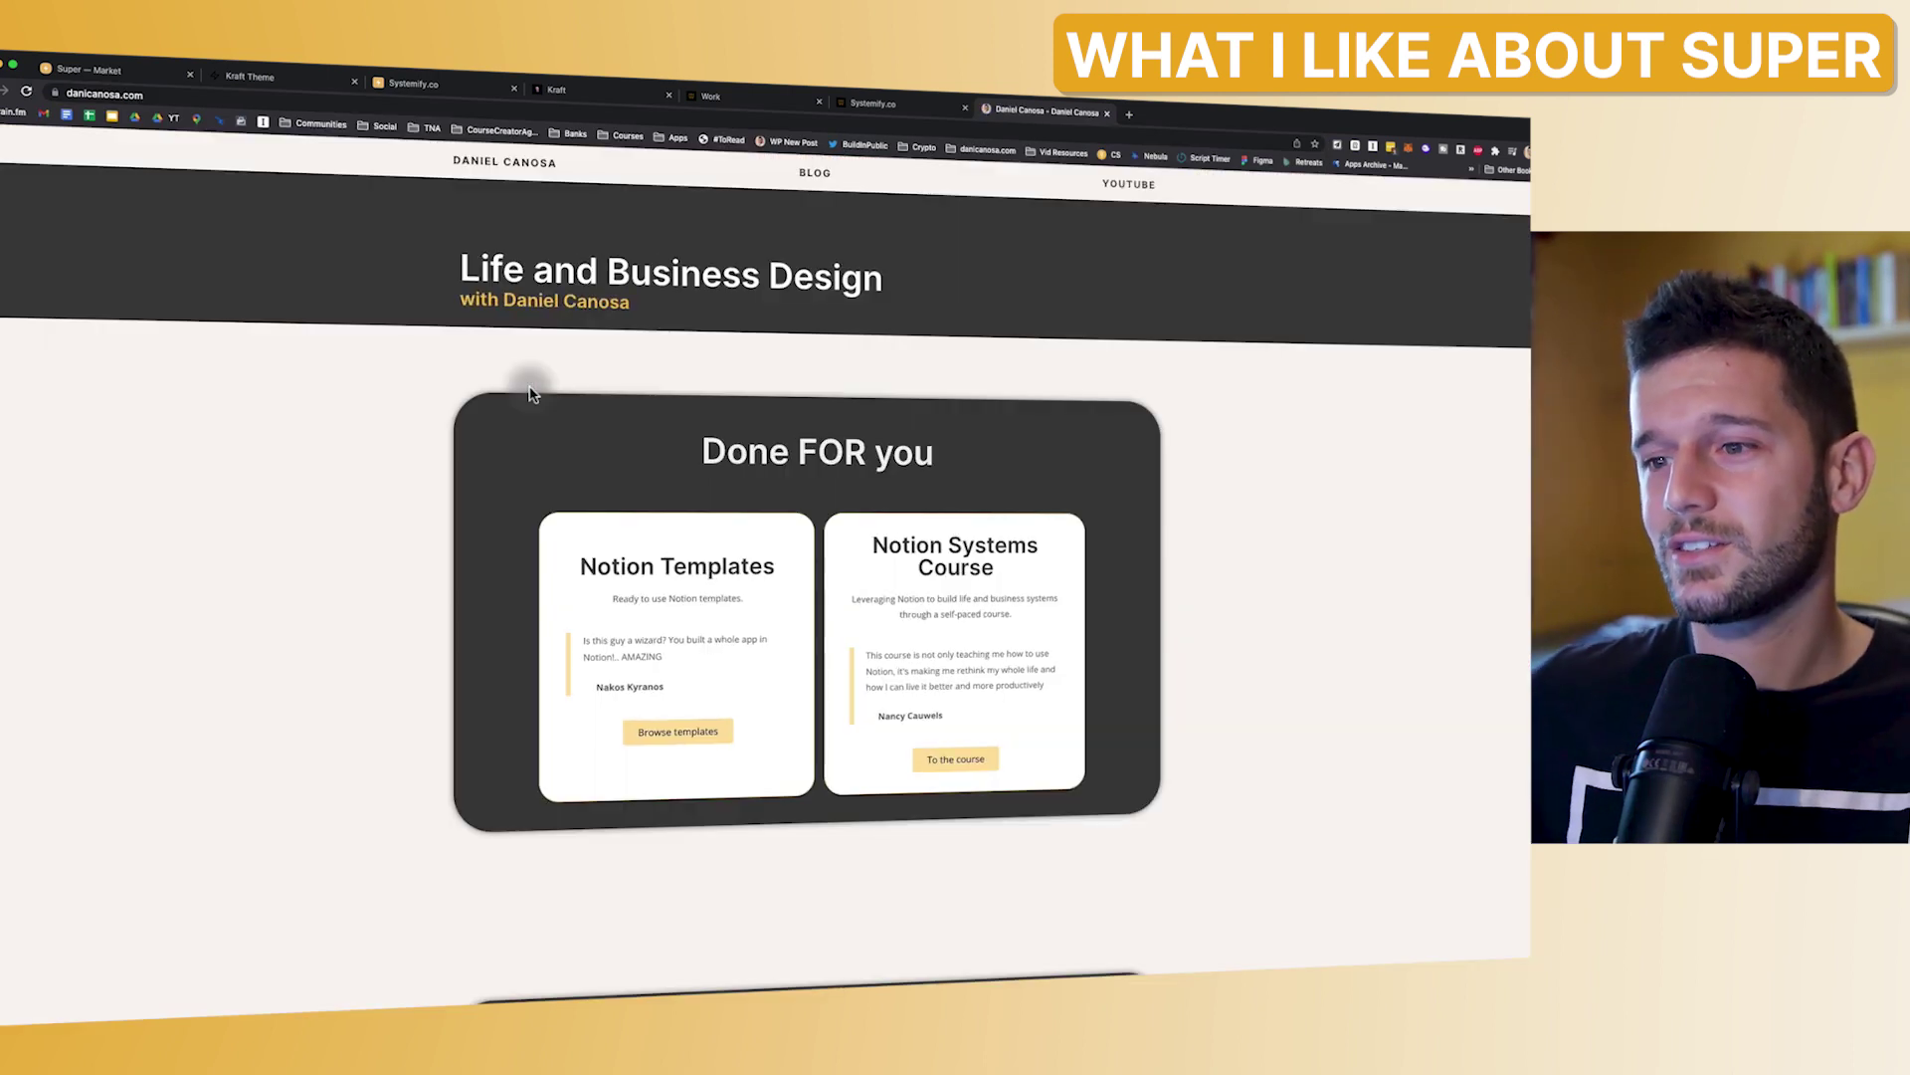
scroll(531, 393, down, 10)
key(super+w)
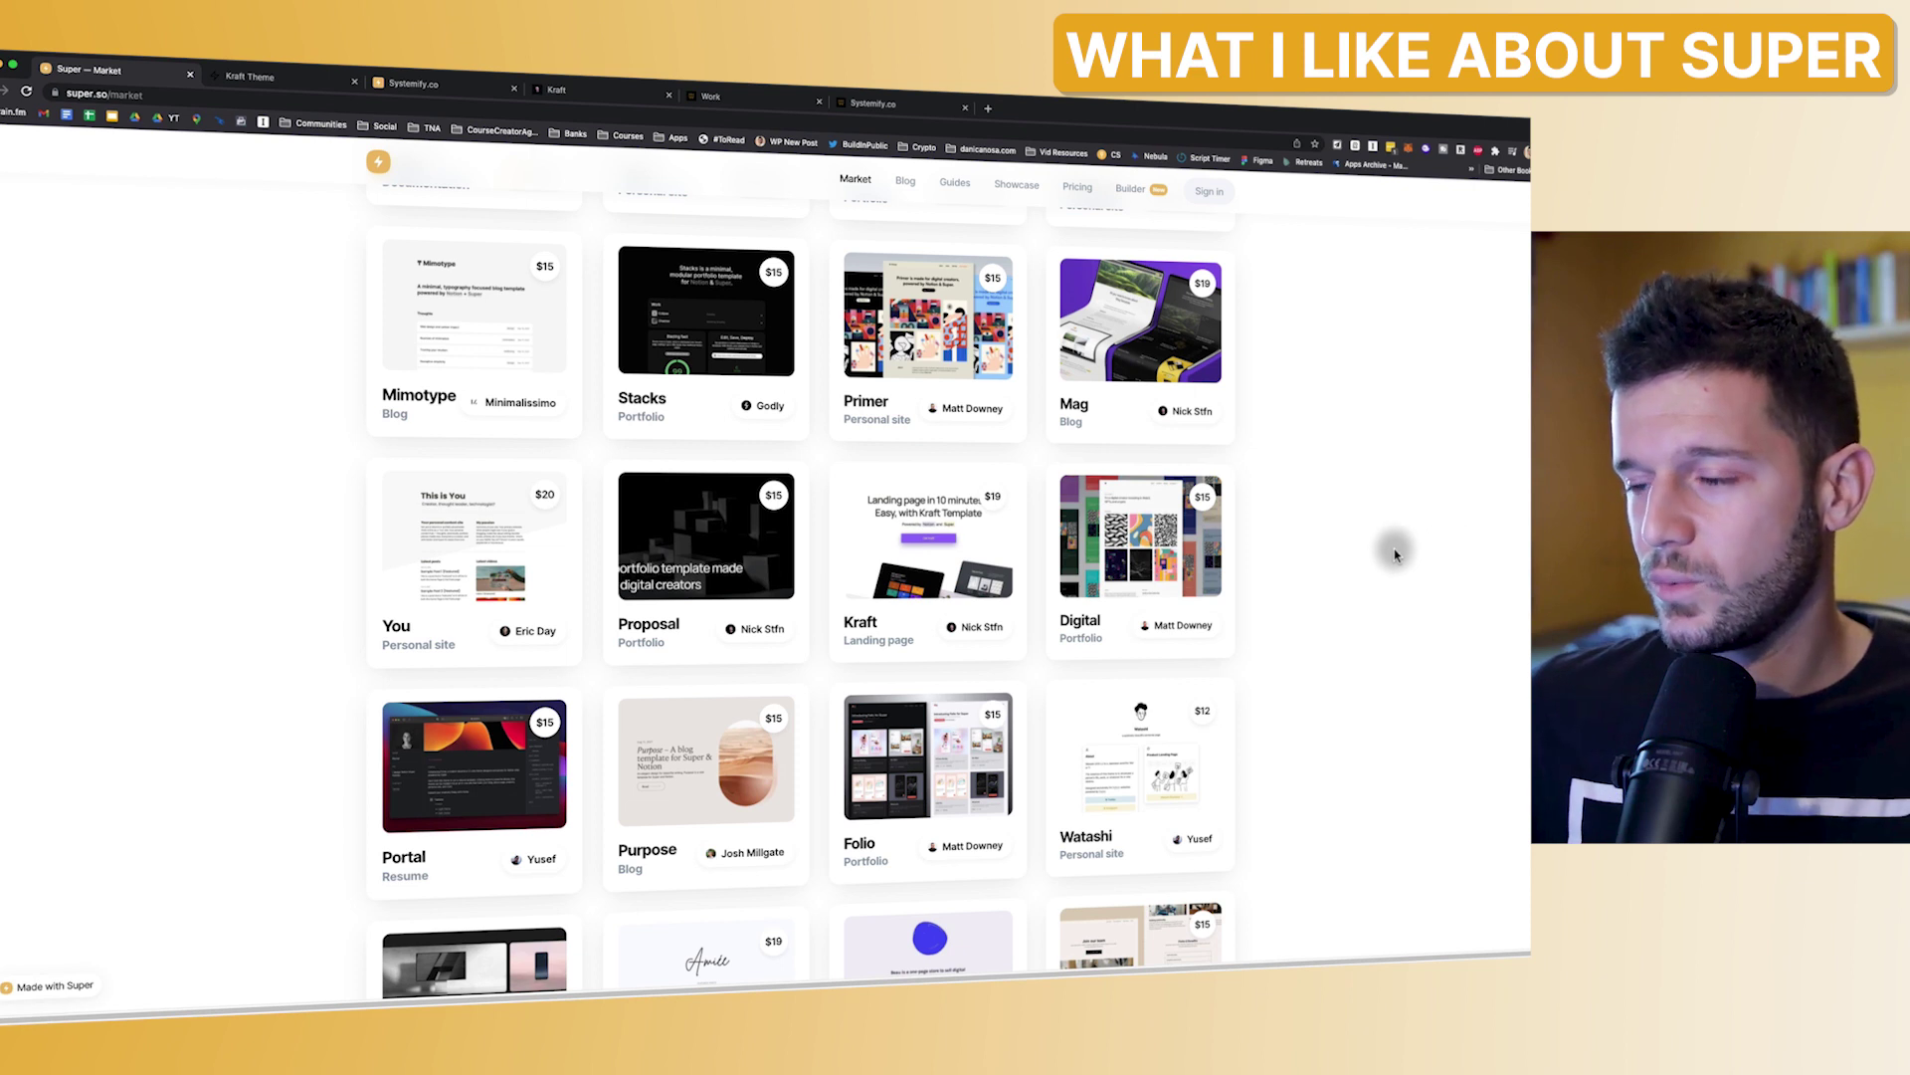
- Scroll through the super.so/market template grid
scroll(1394, 554, down, 2)
scroll(1394, 554, down, 10)
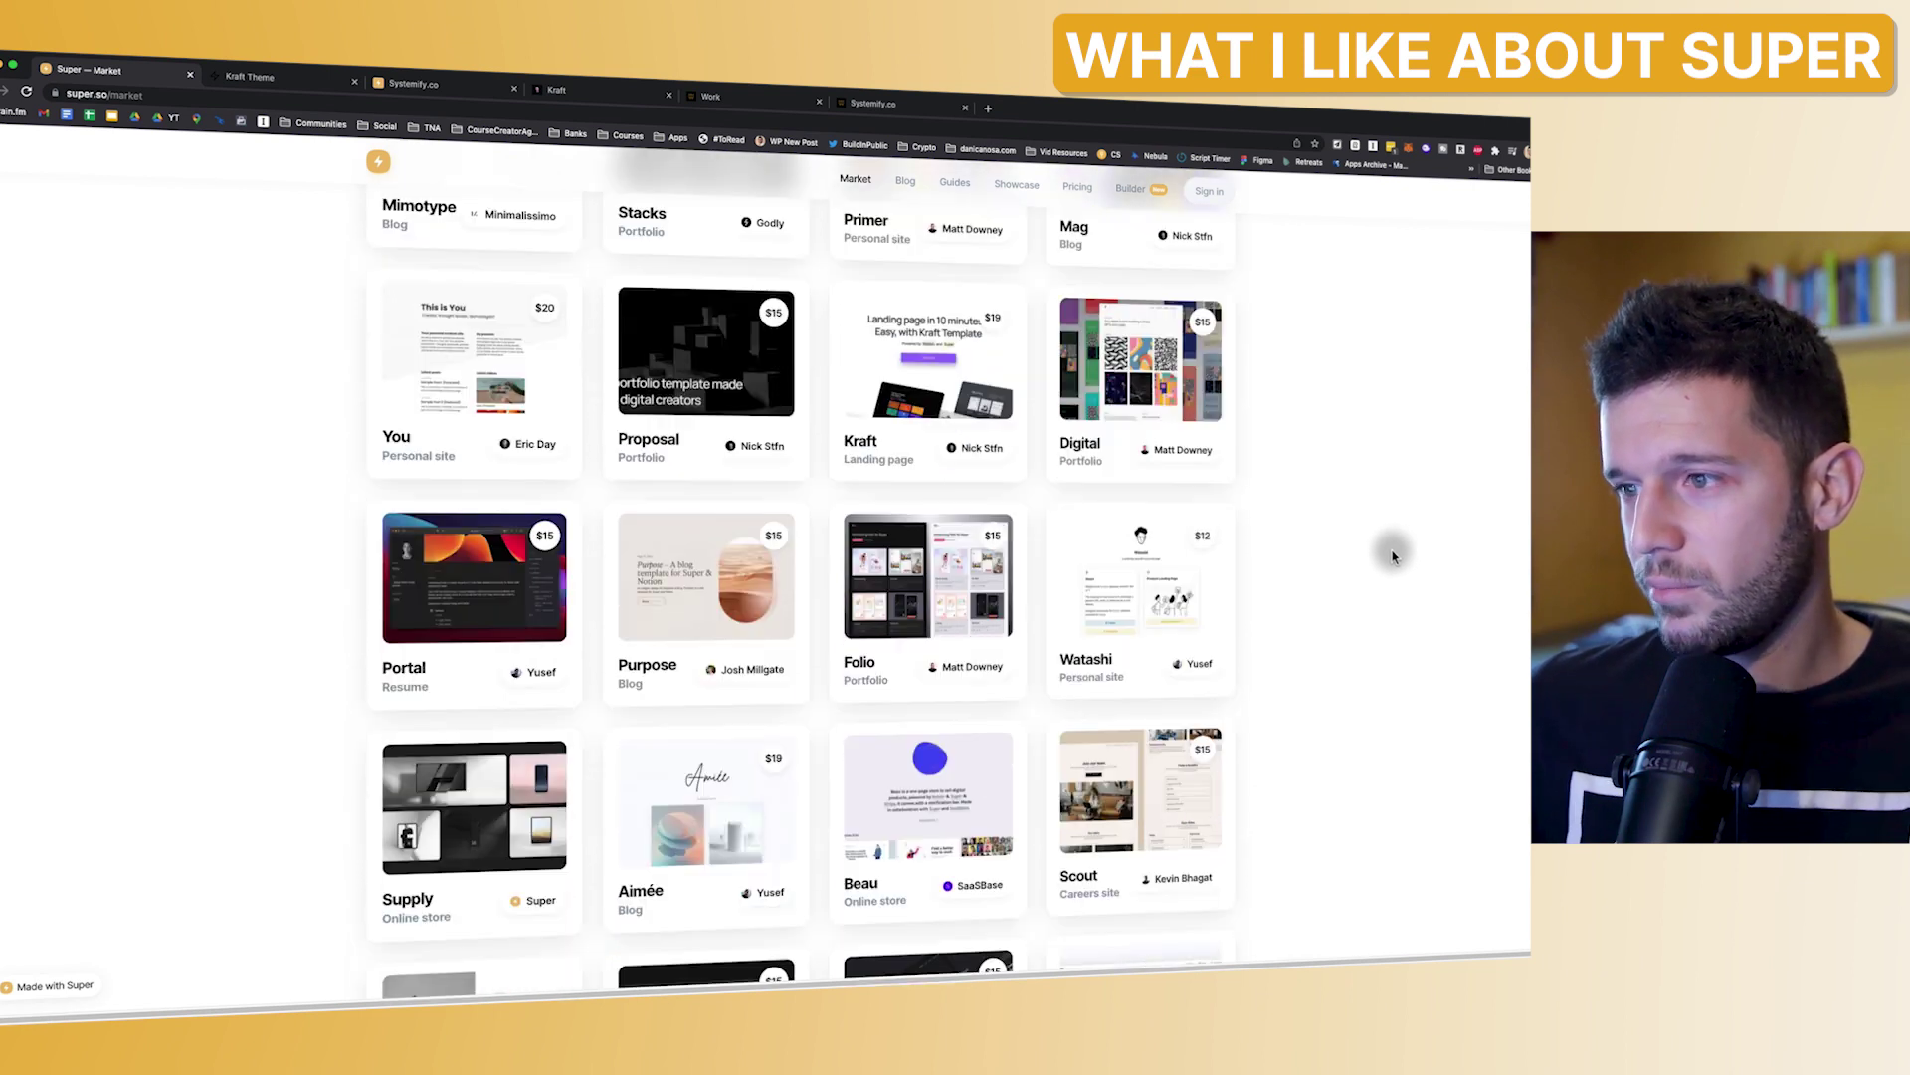
scroll(1352, 609, down, 10)
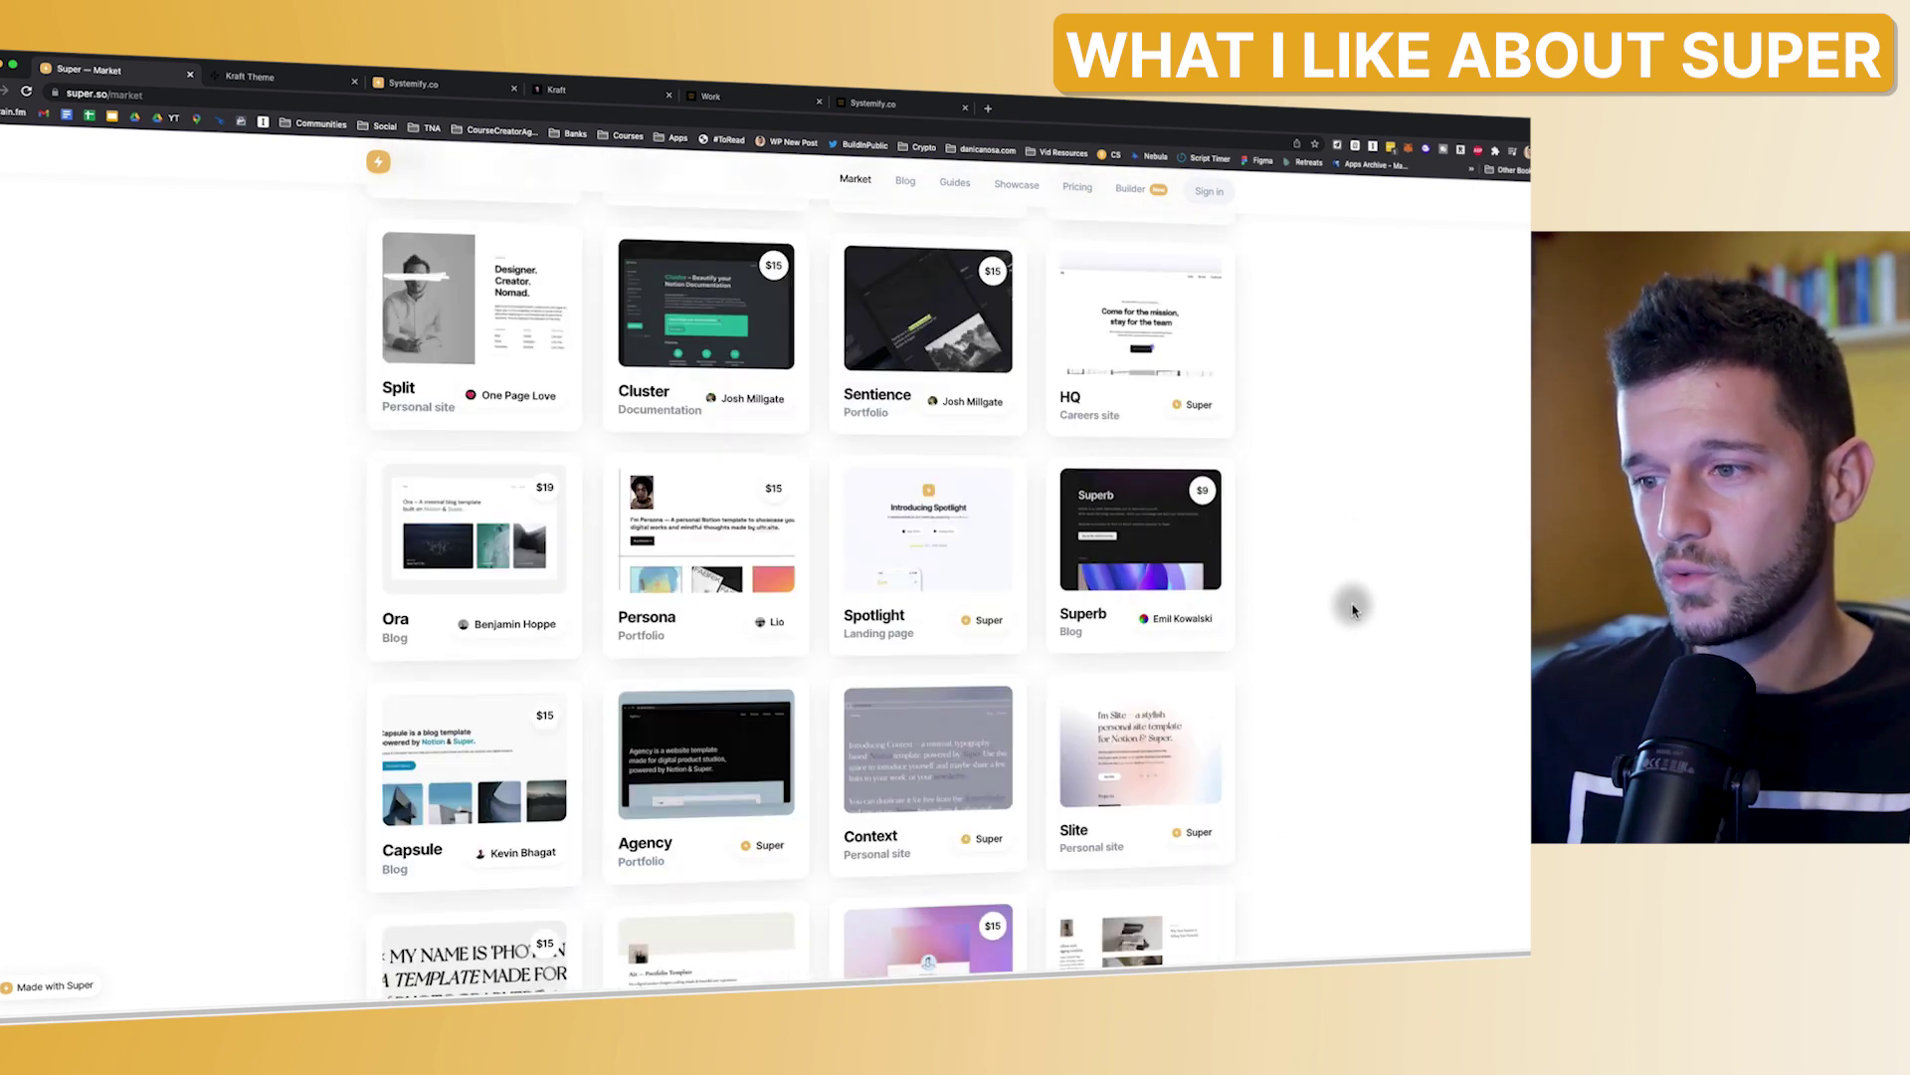
scroll(960, 587, up, 15)
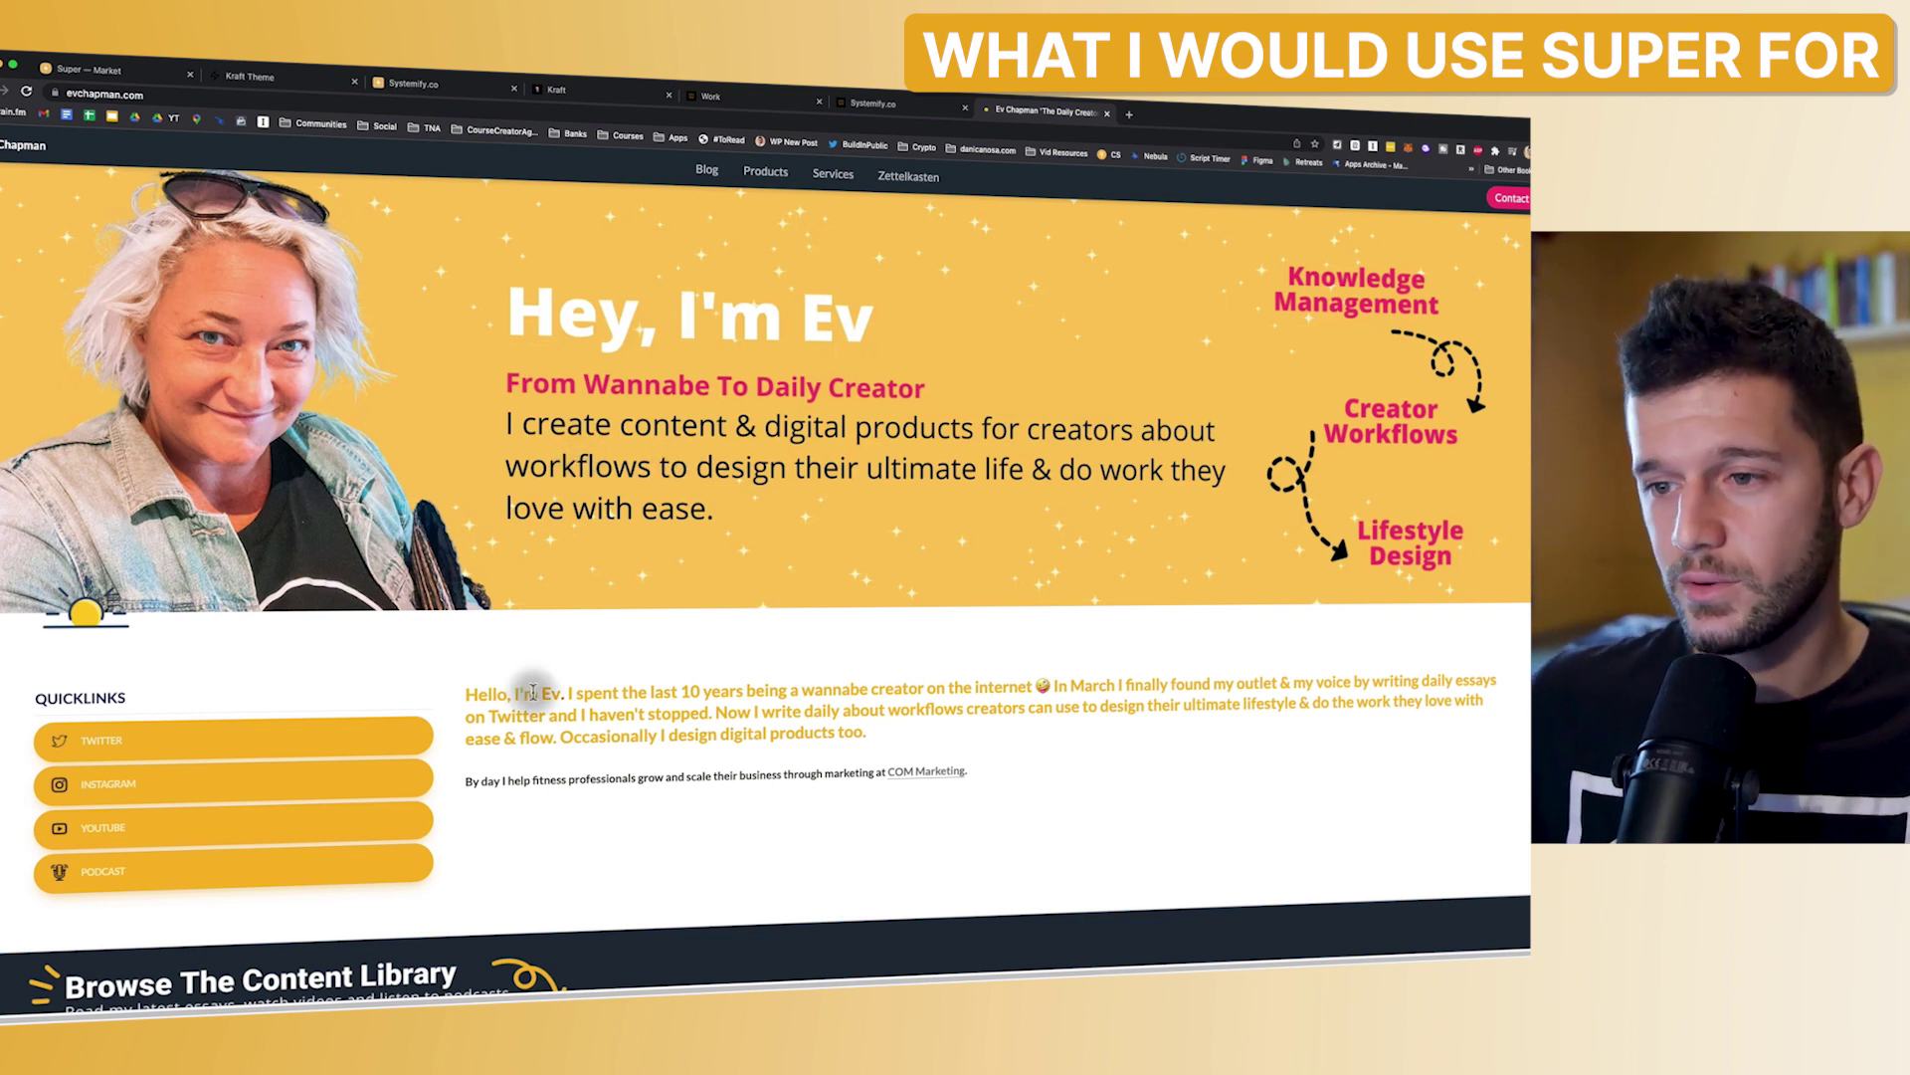
- Scroll down to the content library and browse the Articles page's grid of essay thumbnails
scroll(602, 558, down, 3)
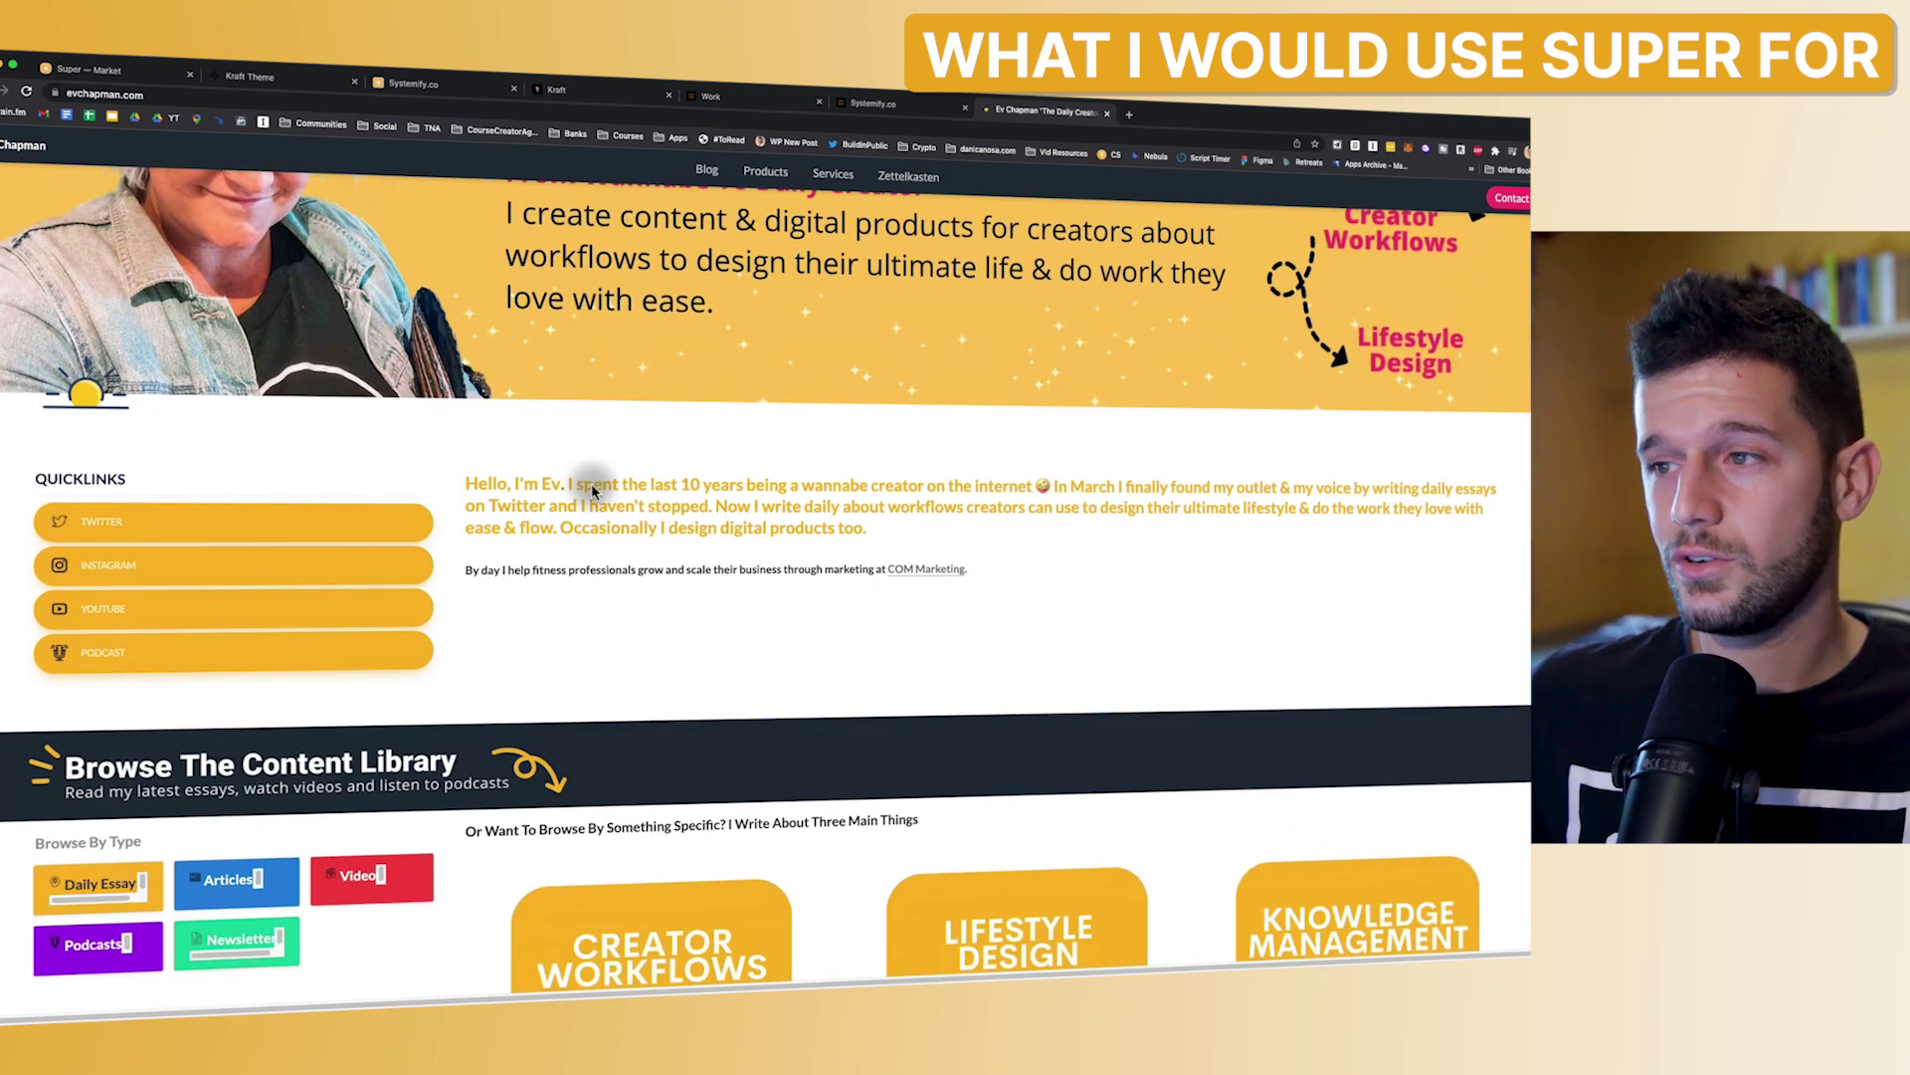
scroll(627, 552, down, 2)
scroll(637, 547, down, 4)
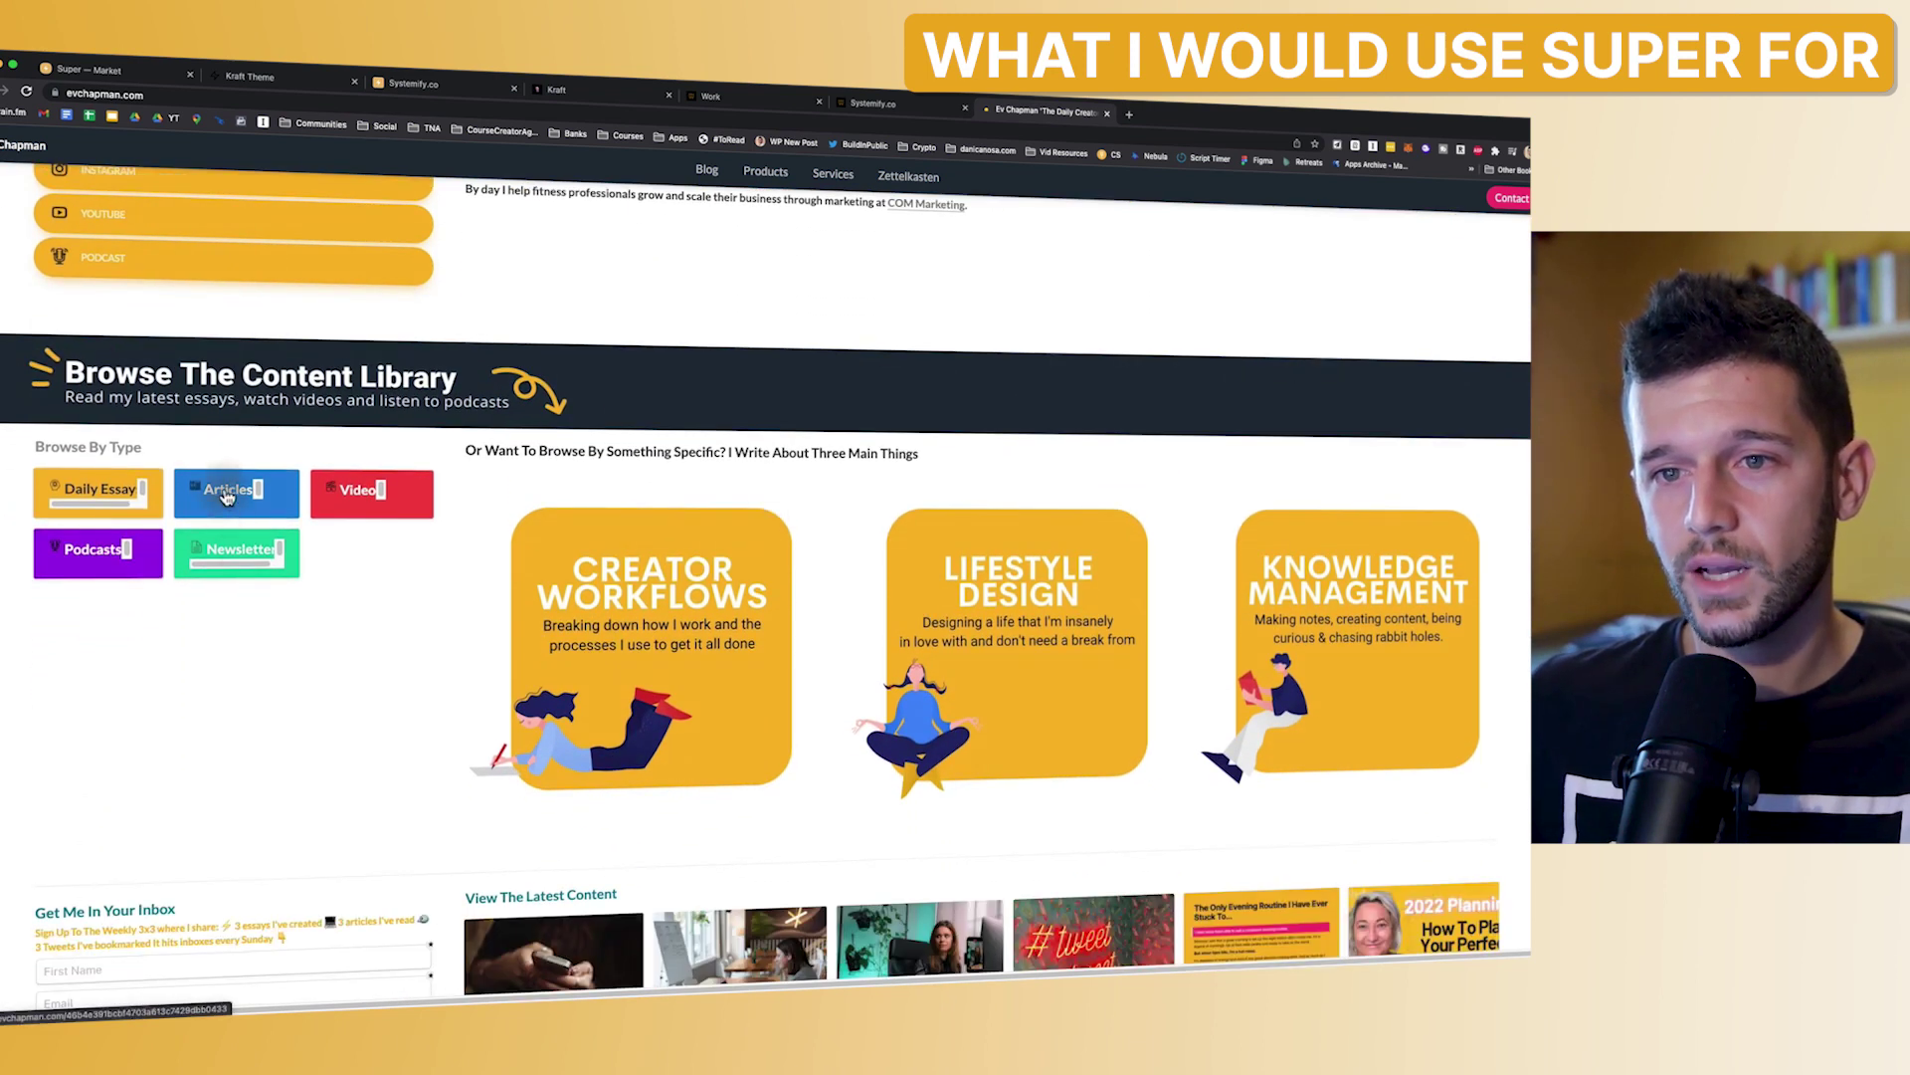
click(227, 497)
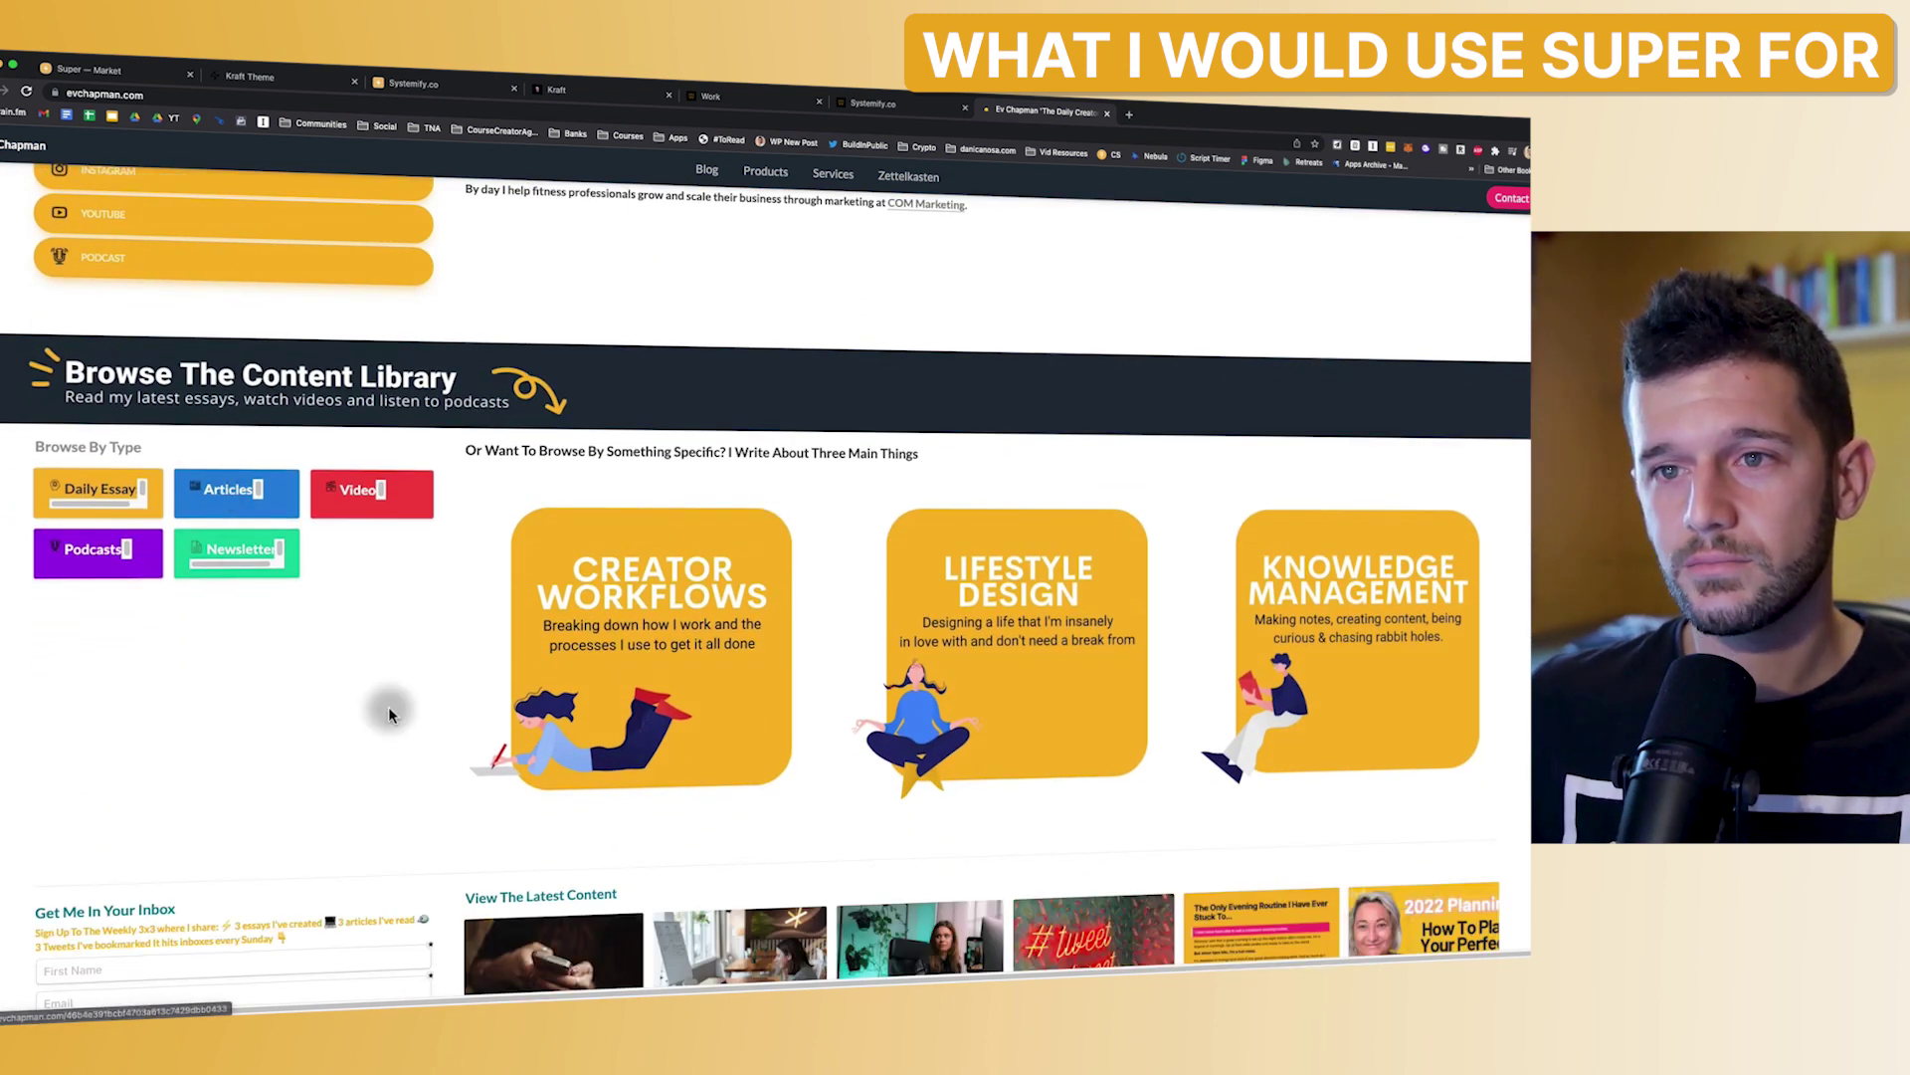
scroll(1114, 342, down, 5)
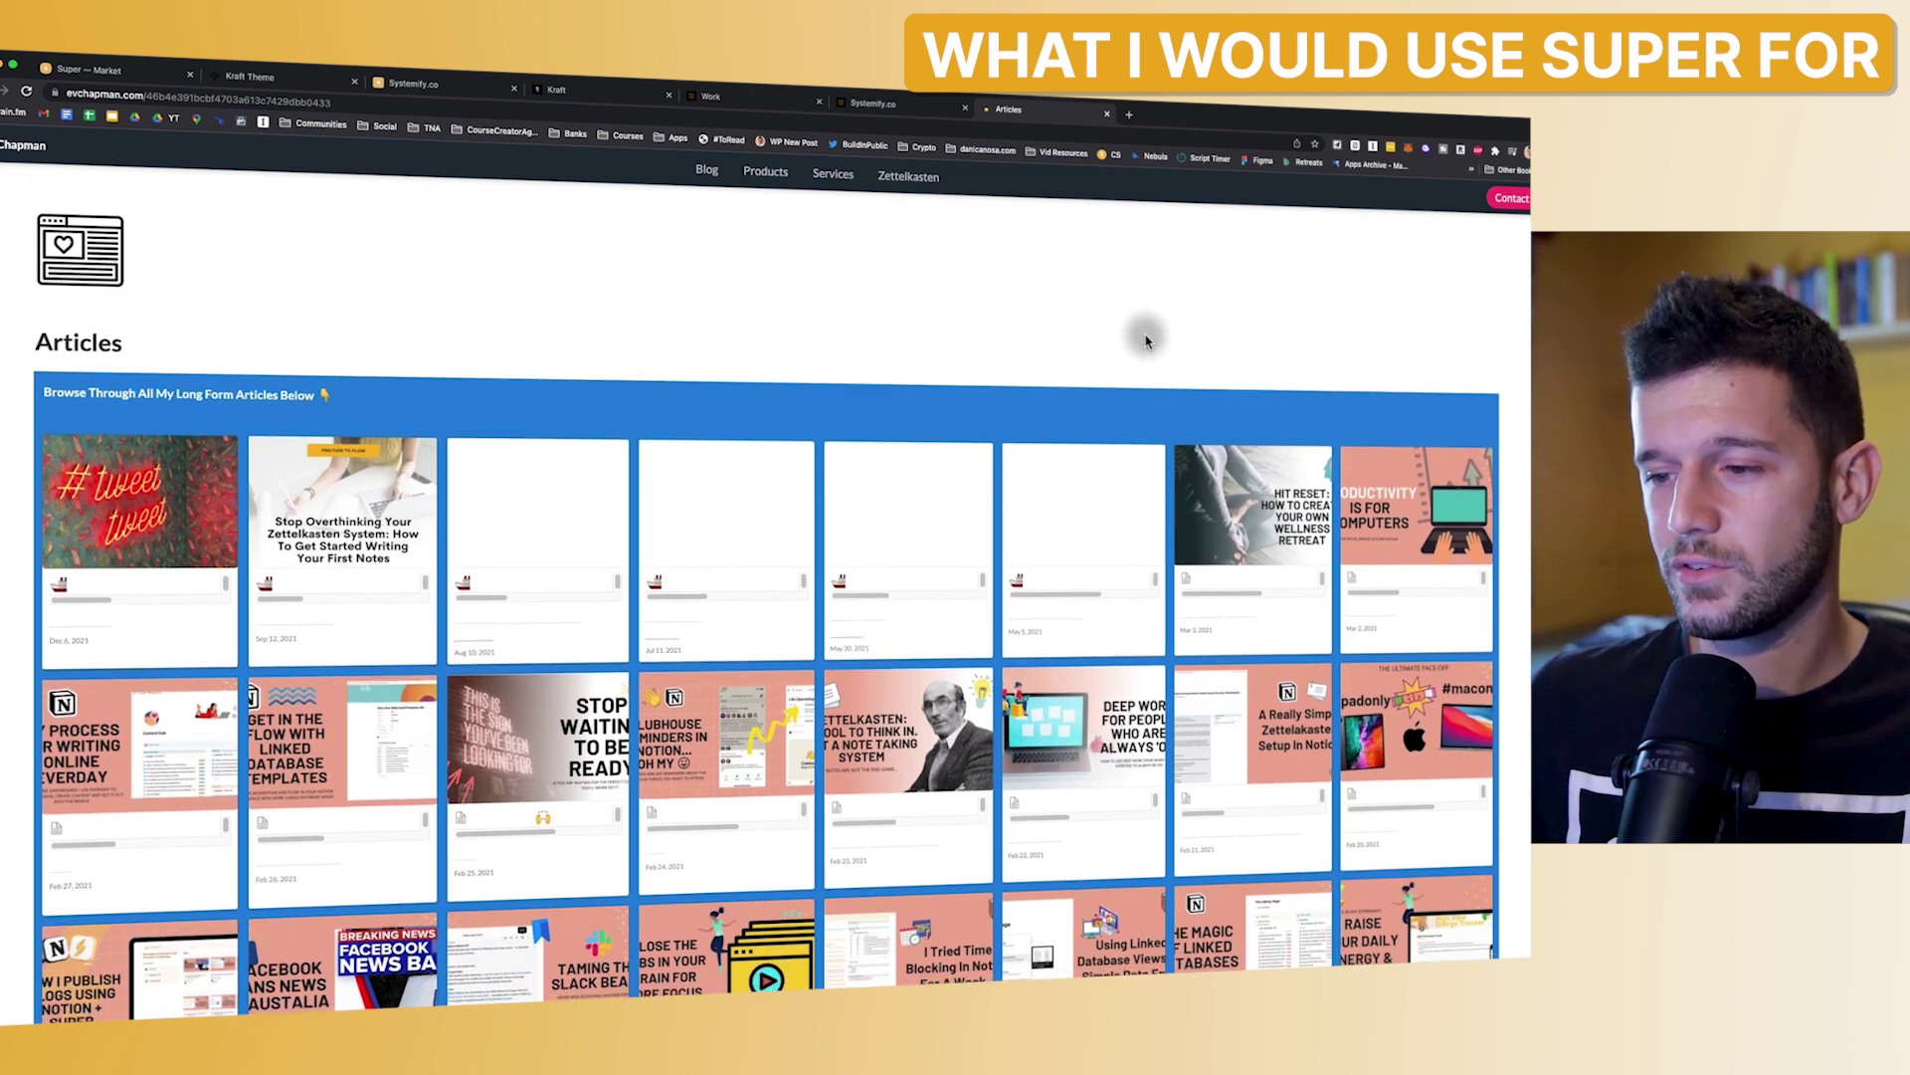
scroll(915, 449, up, 5)
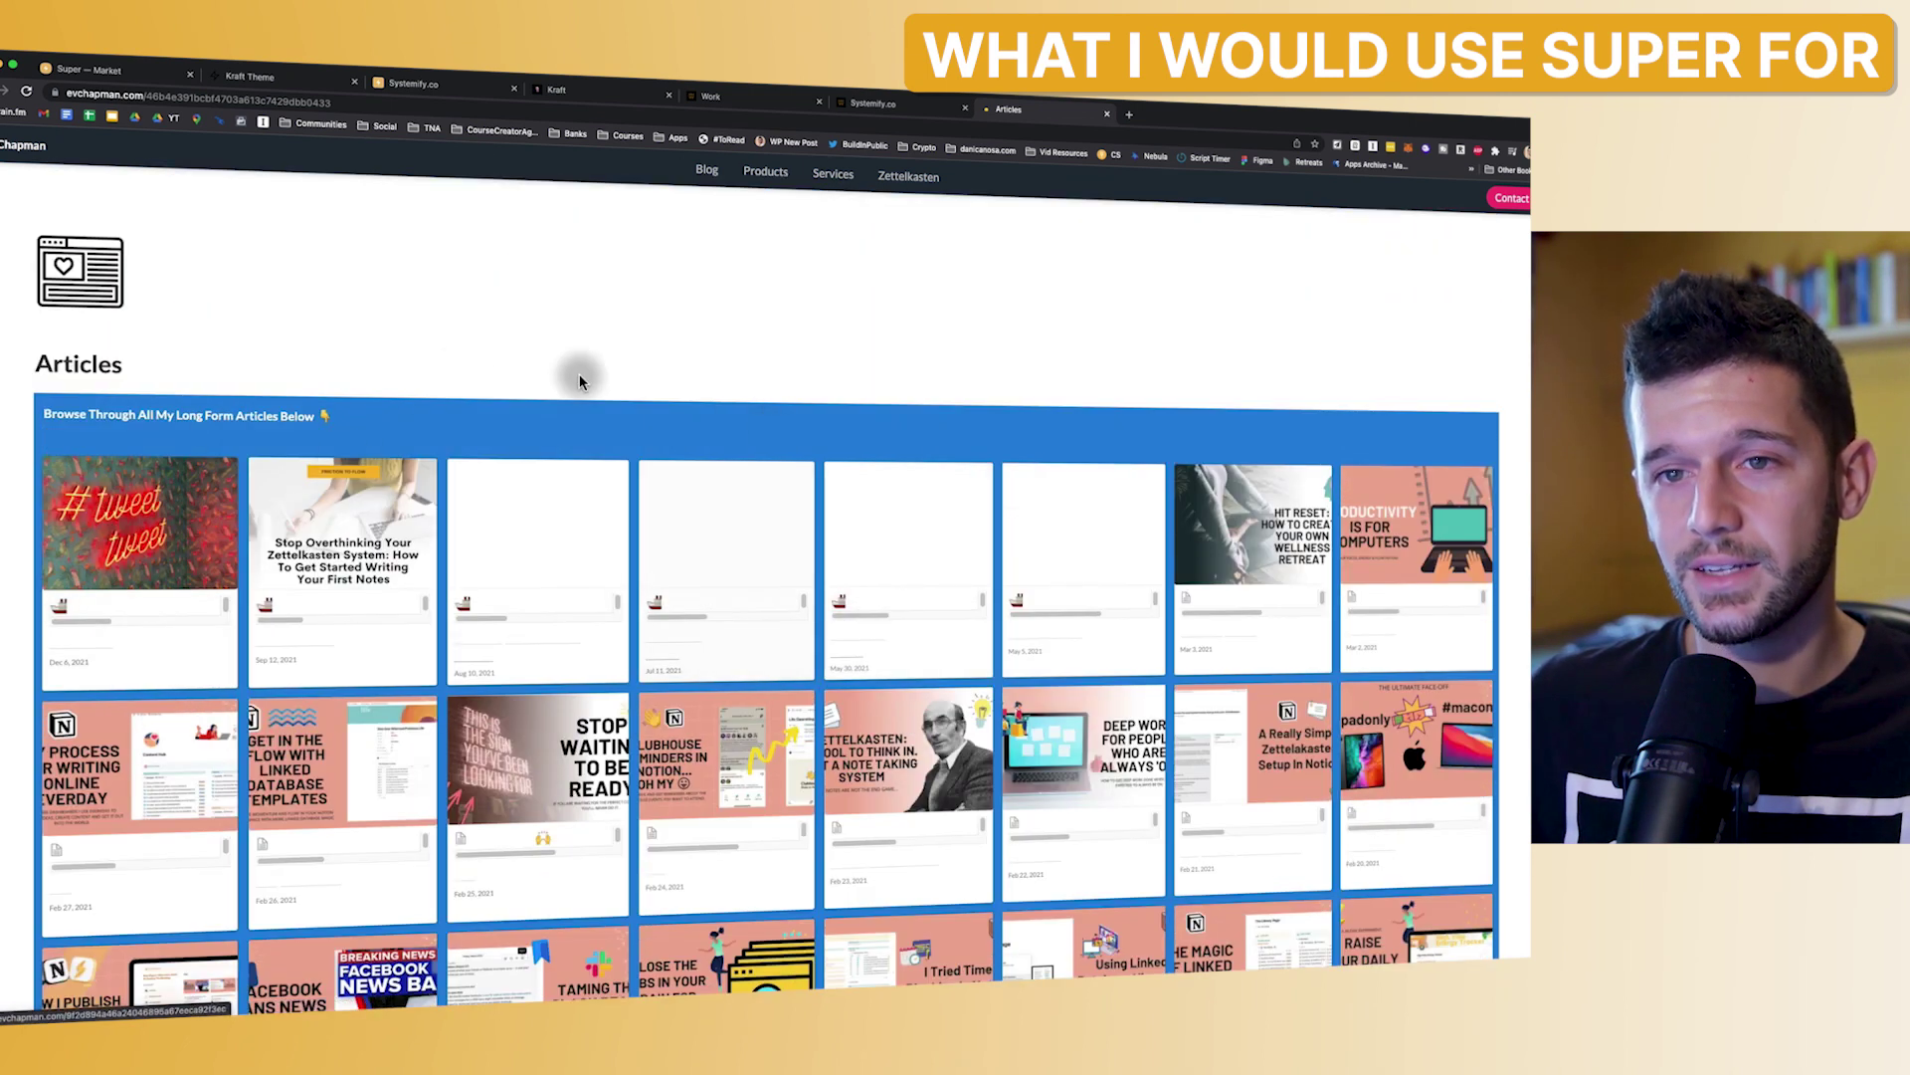
scroll(492, 365, down, 5)
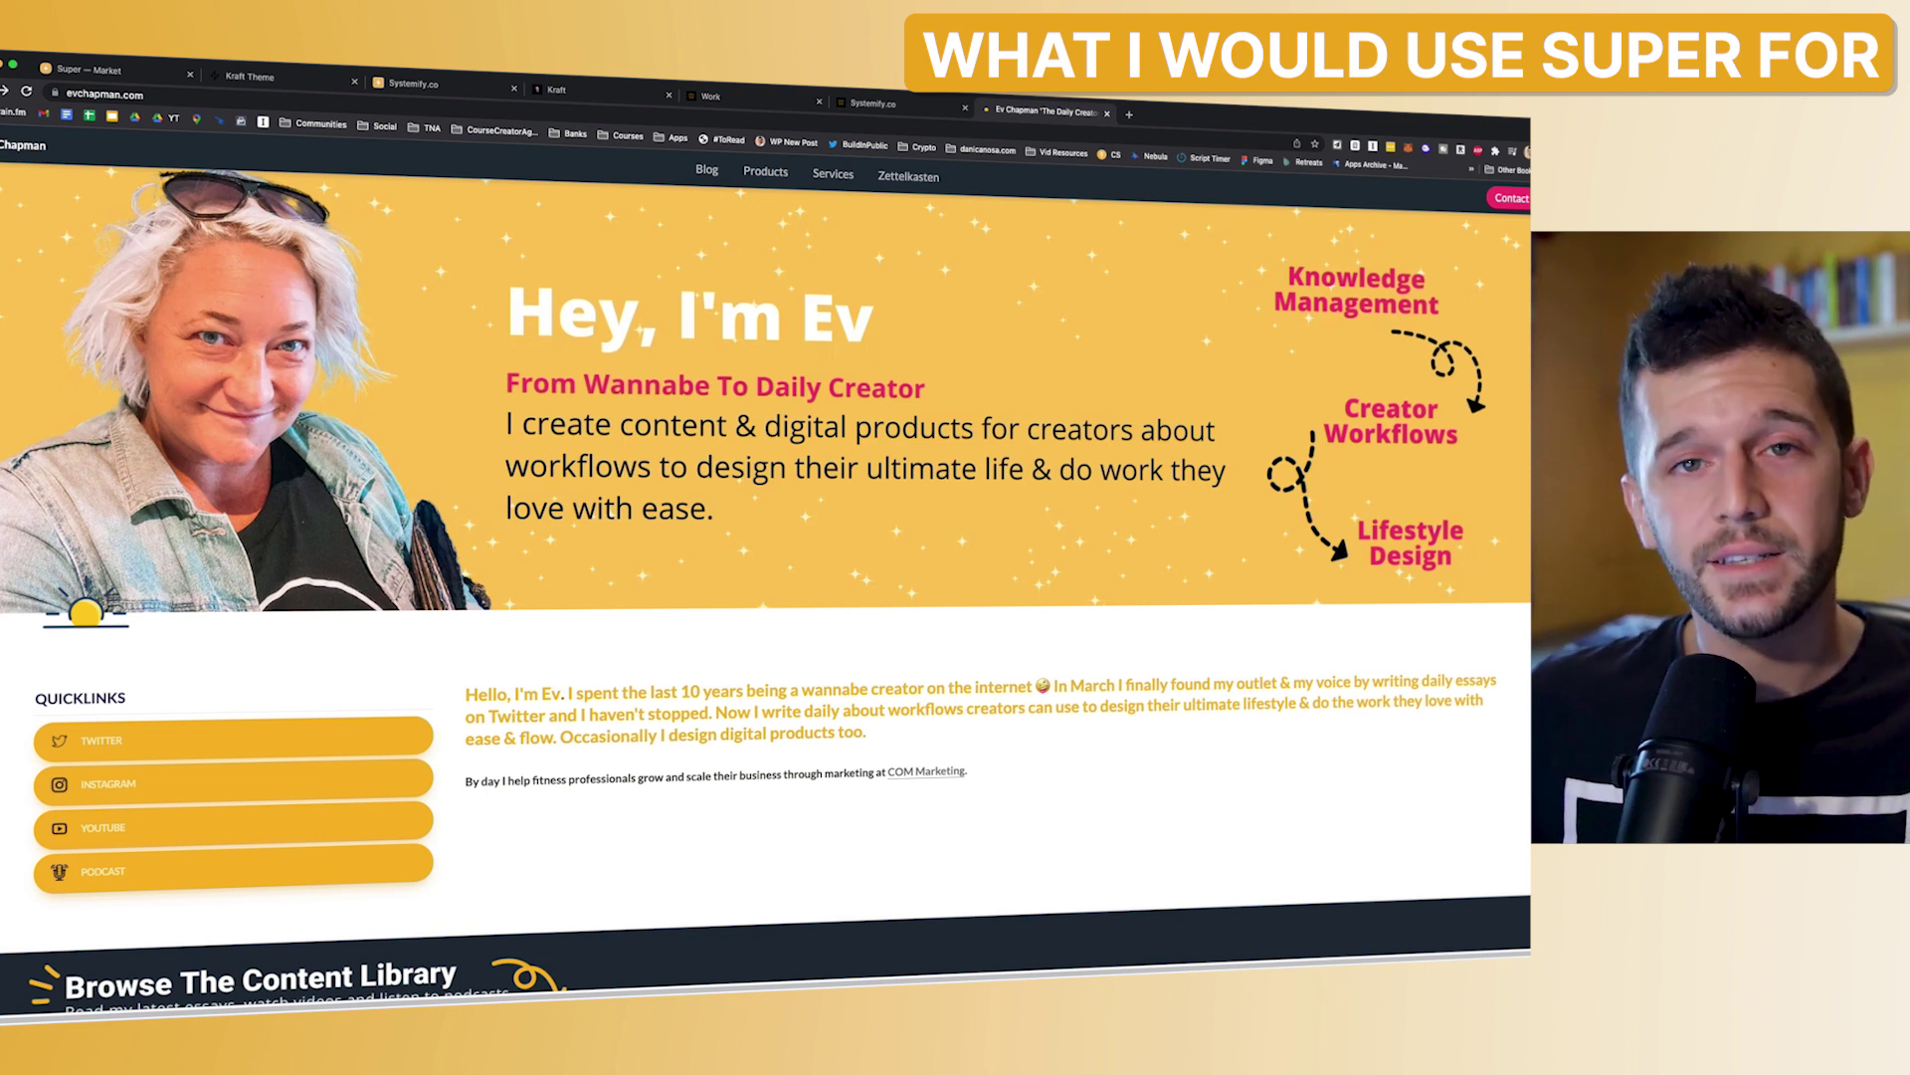
- Switch back to the Systemify.co tab and scroll down to the newsletter section and back up
click(858, 112)
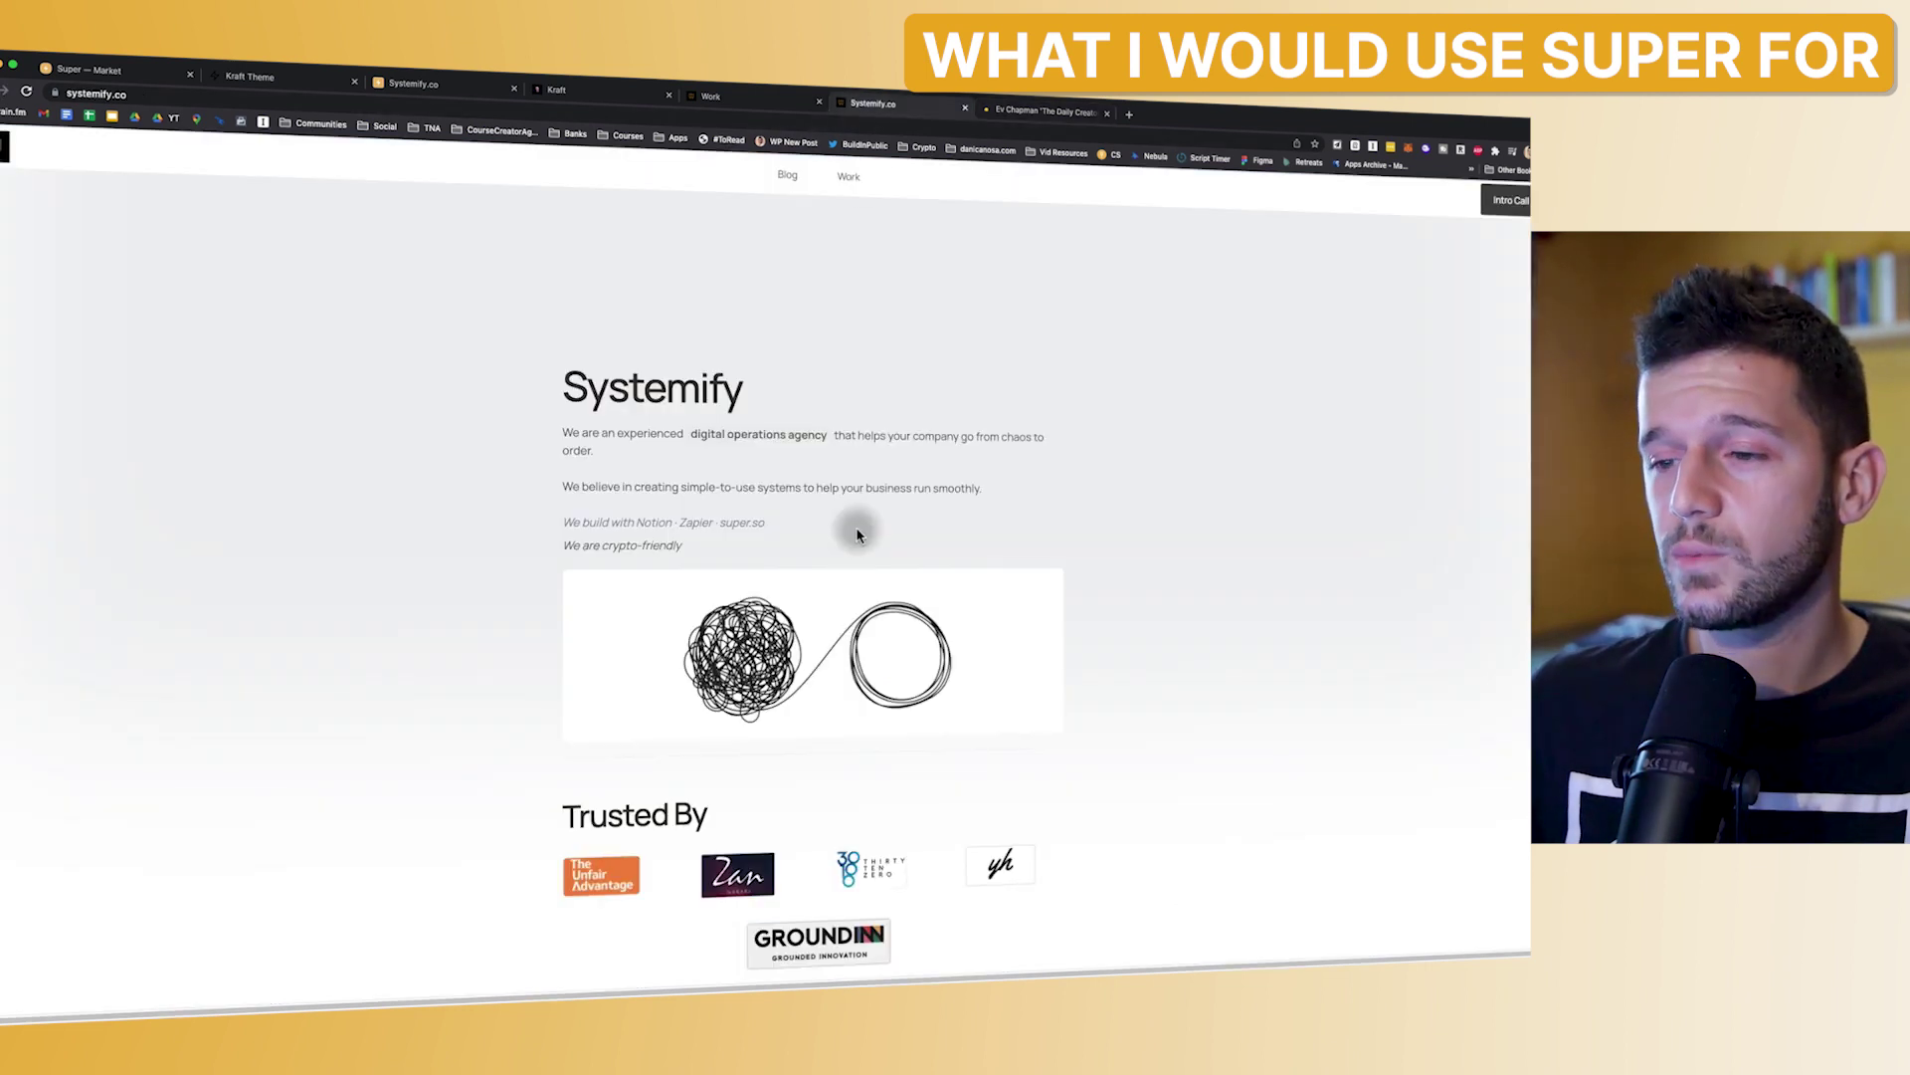
scroll(1100, 640, down, 8)
scroll(713, 545, down, 15)
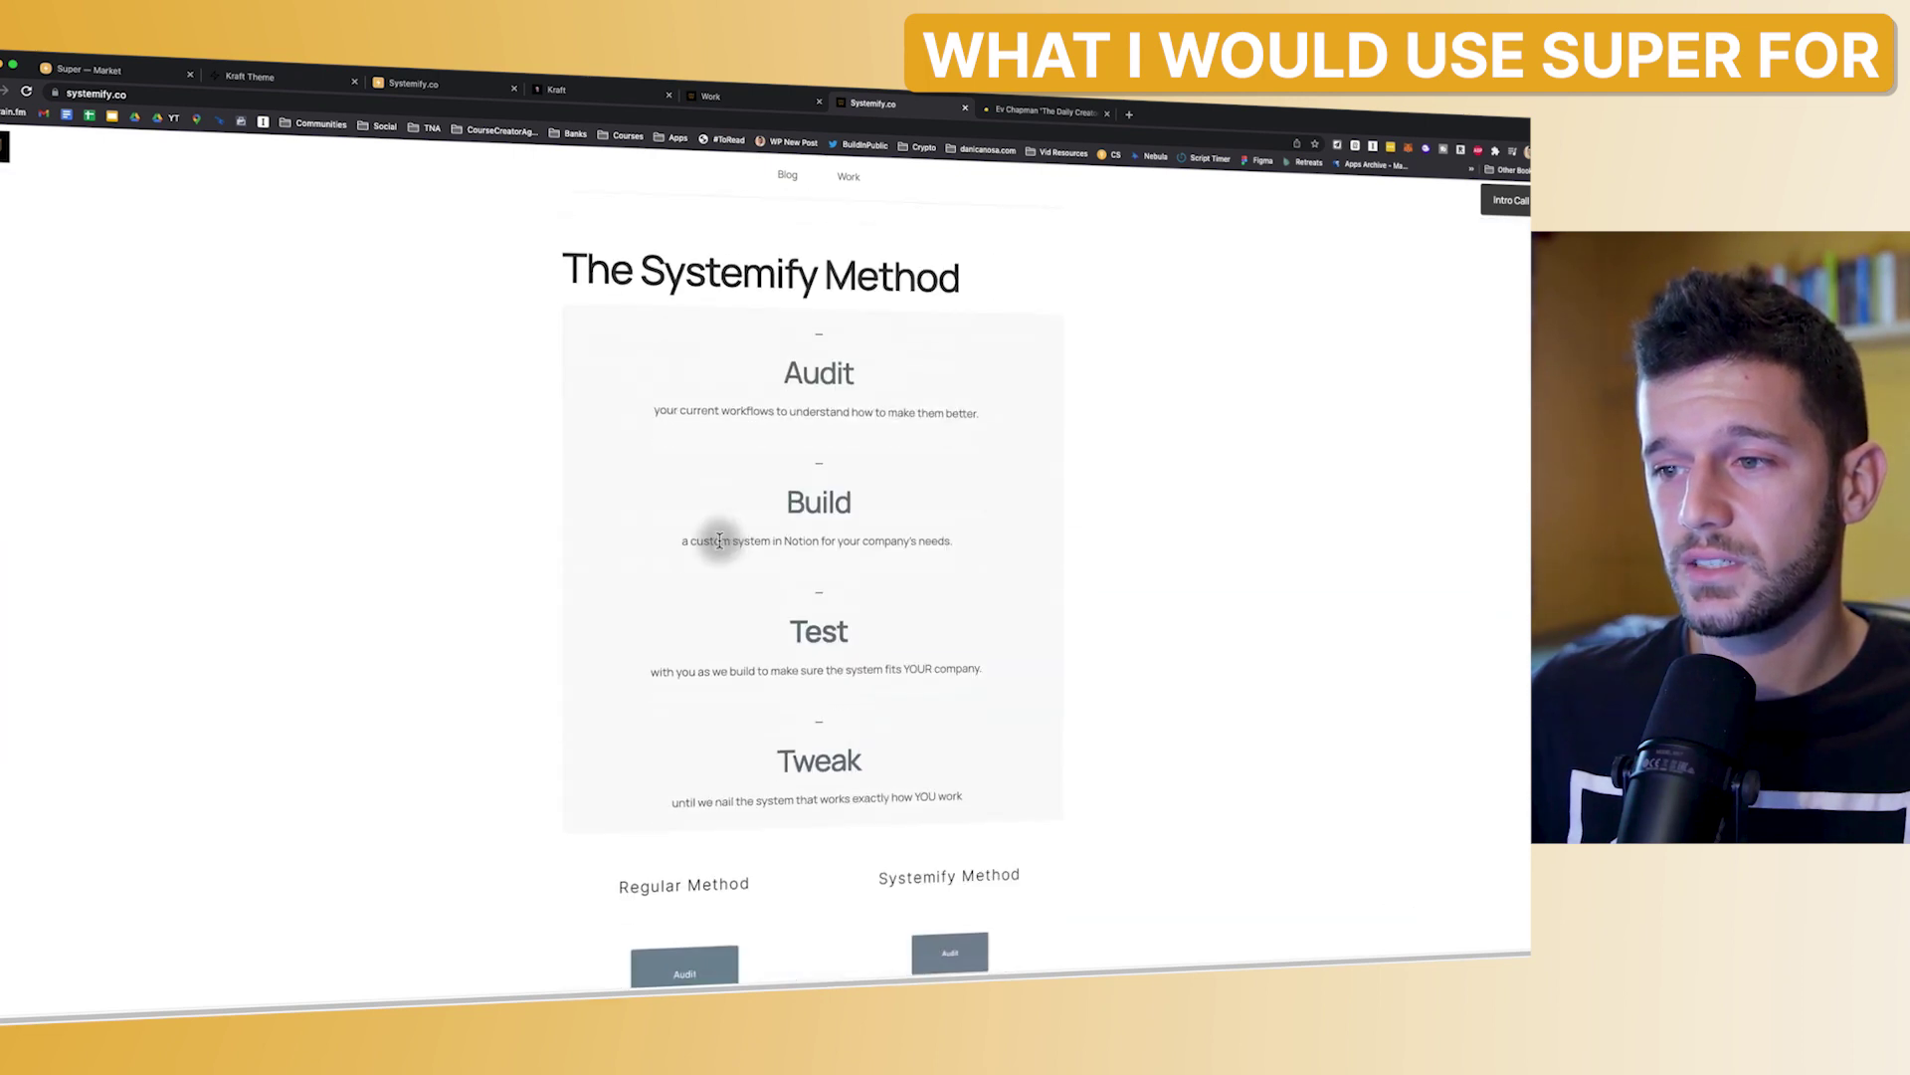
scroll(714, 546, down, 10)
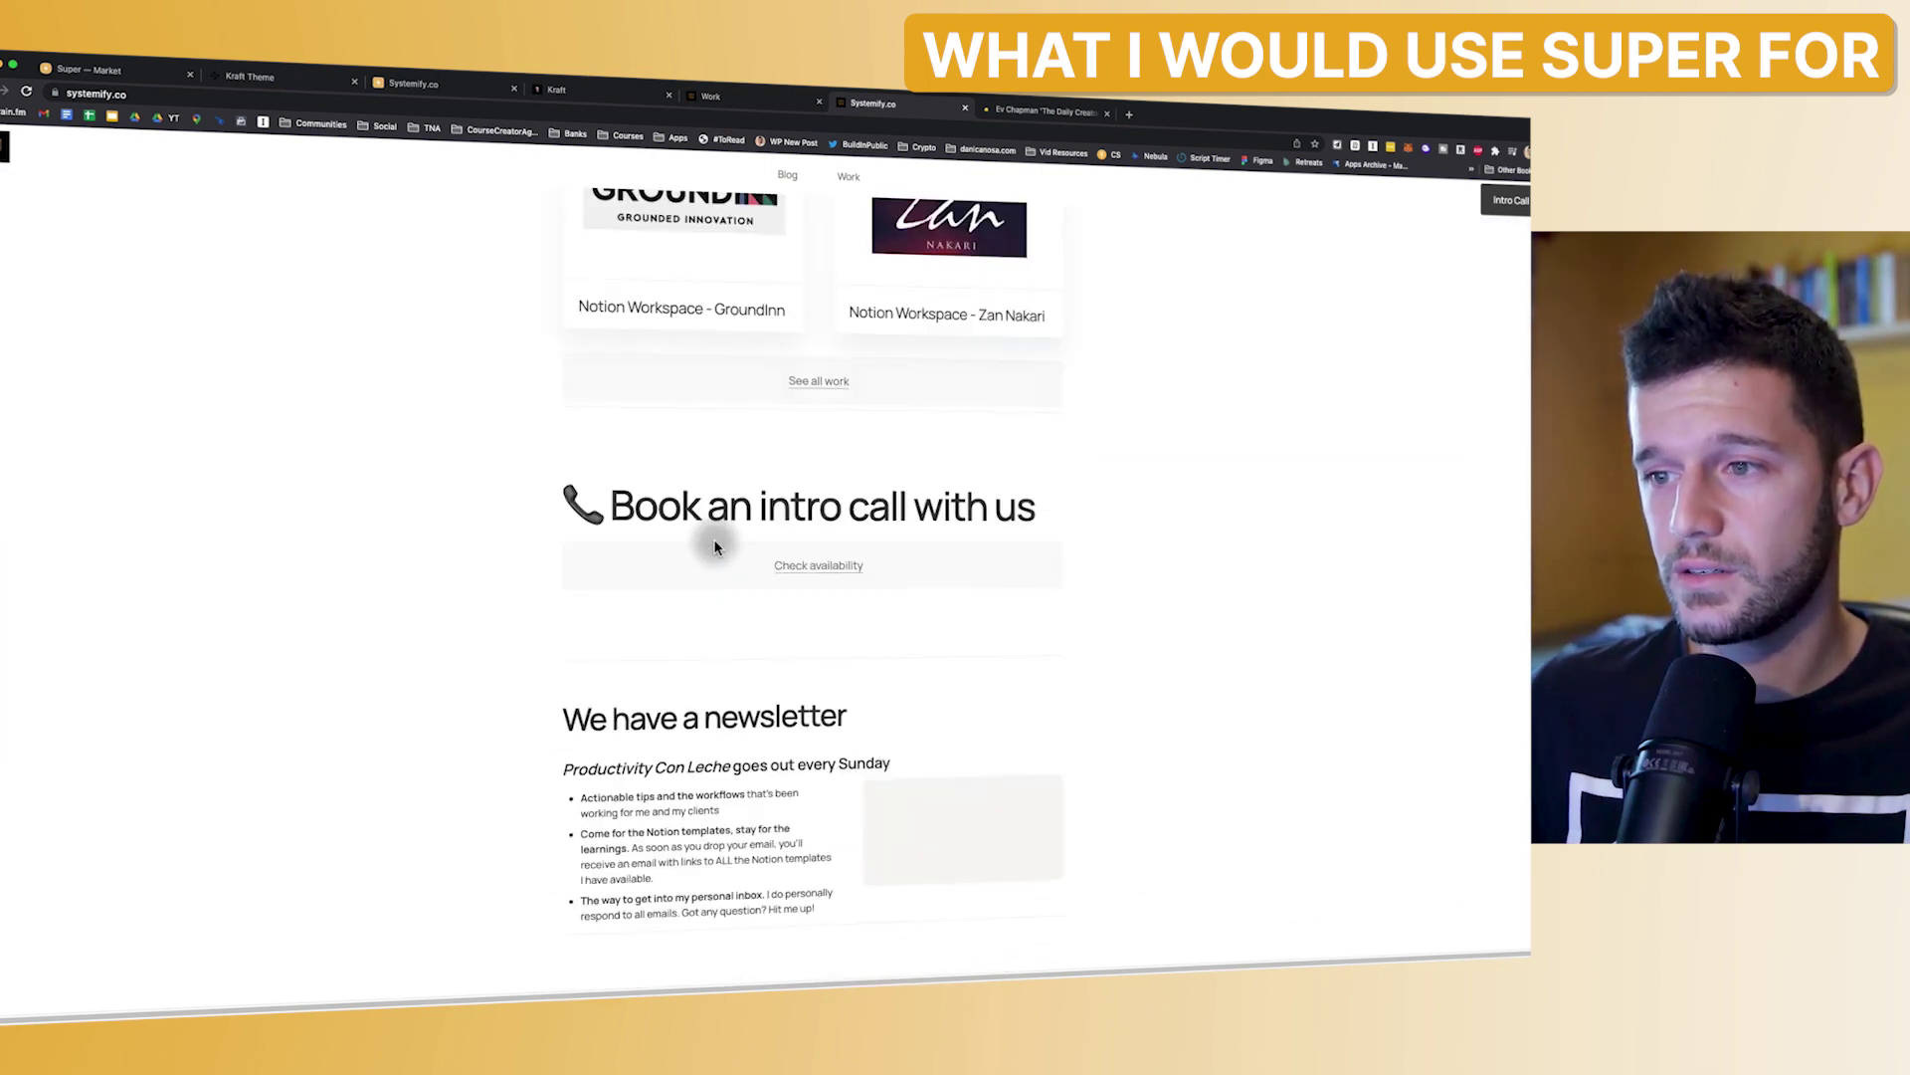
scroll(527, 458, up, 3)
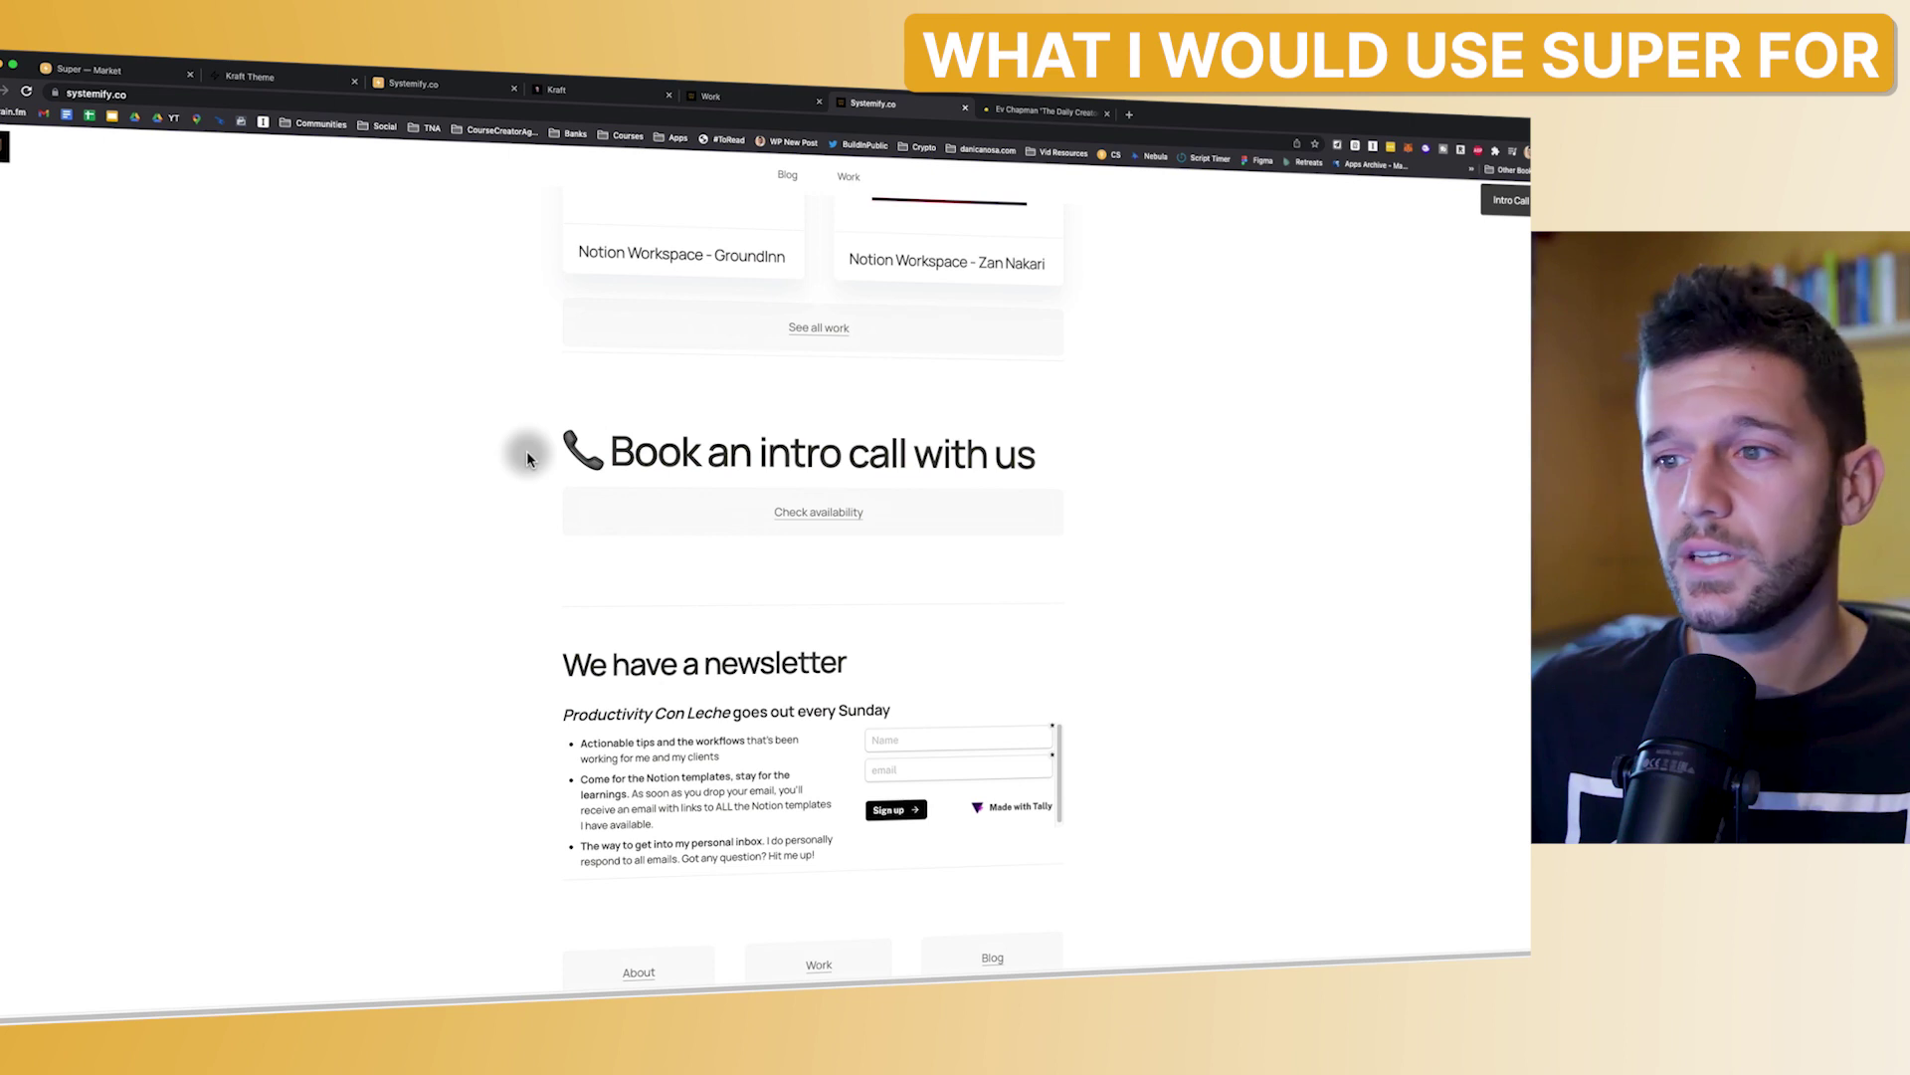
scroll(528, 457, up, 20)
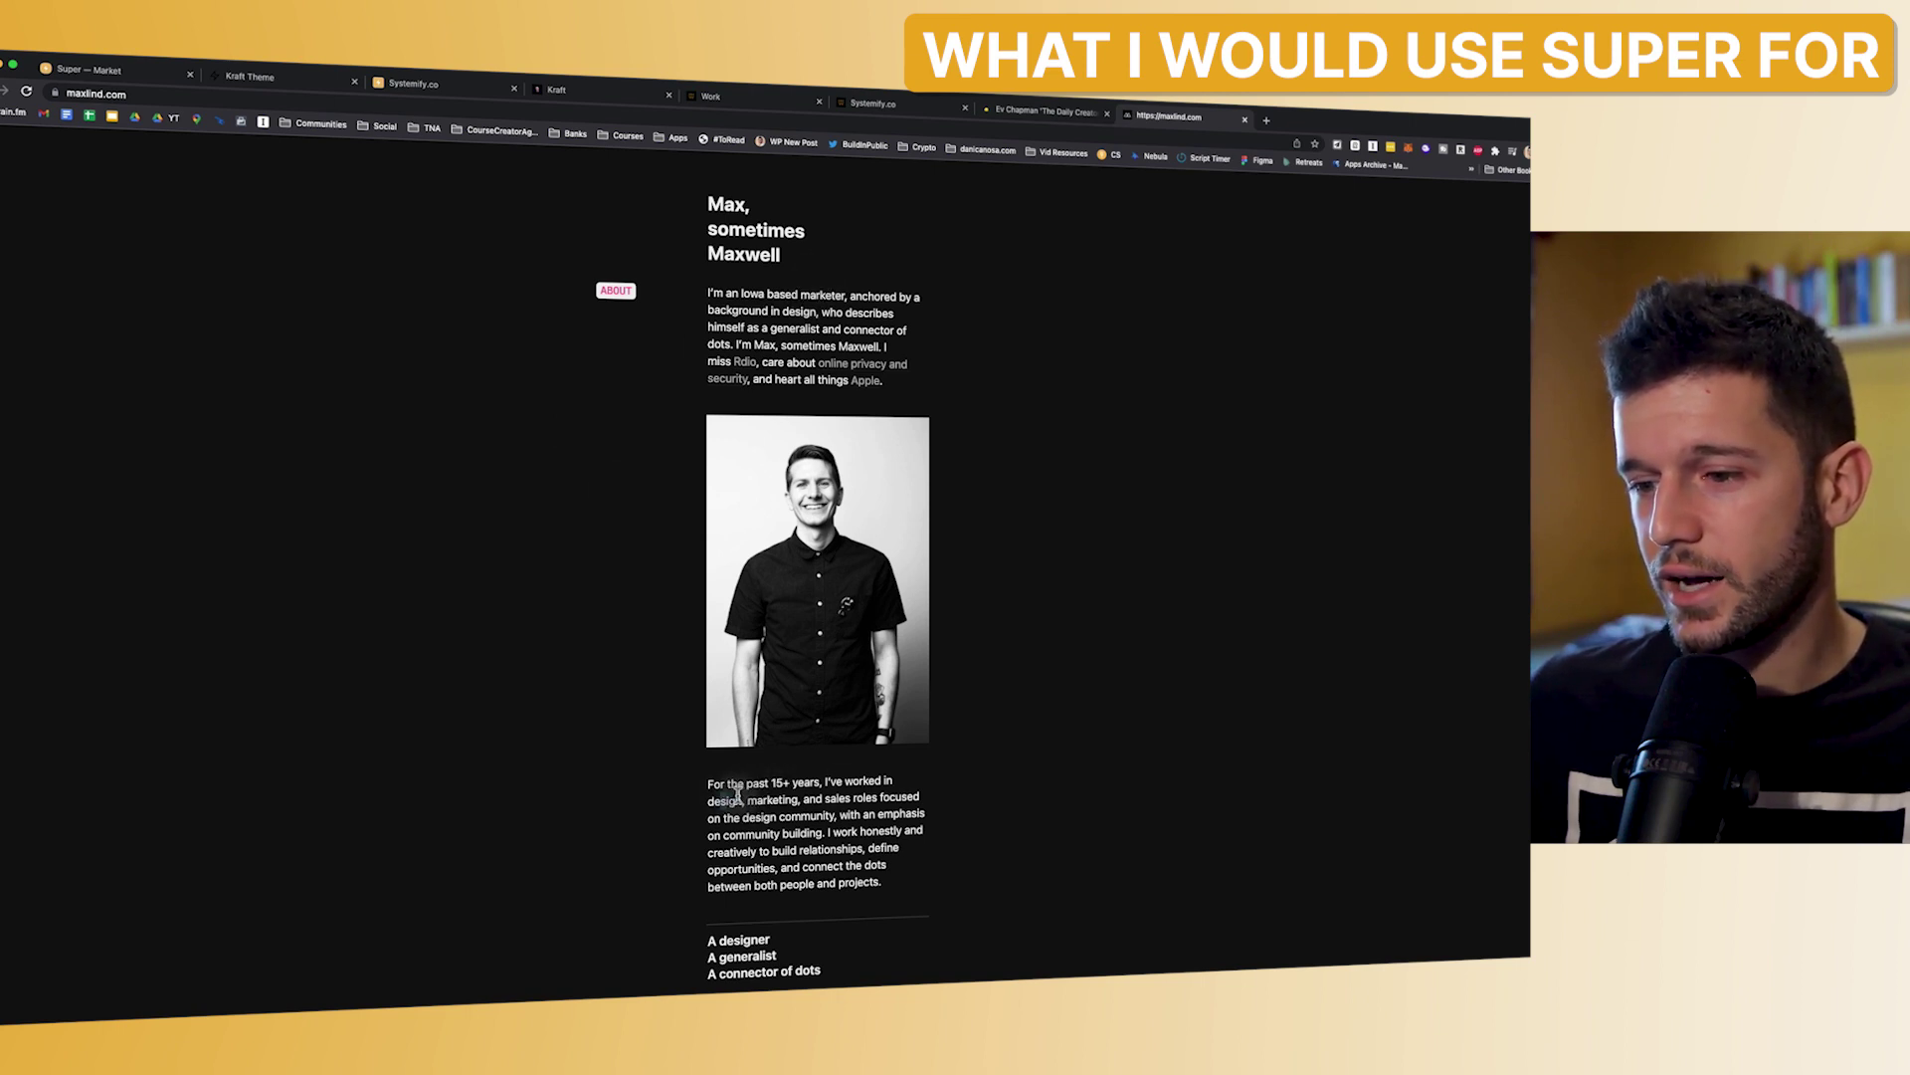
scroll(781, 818, down, 6)
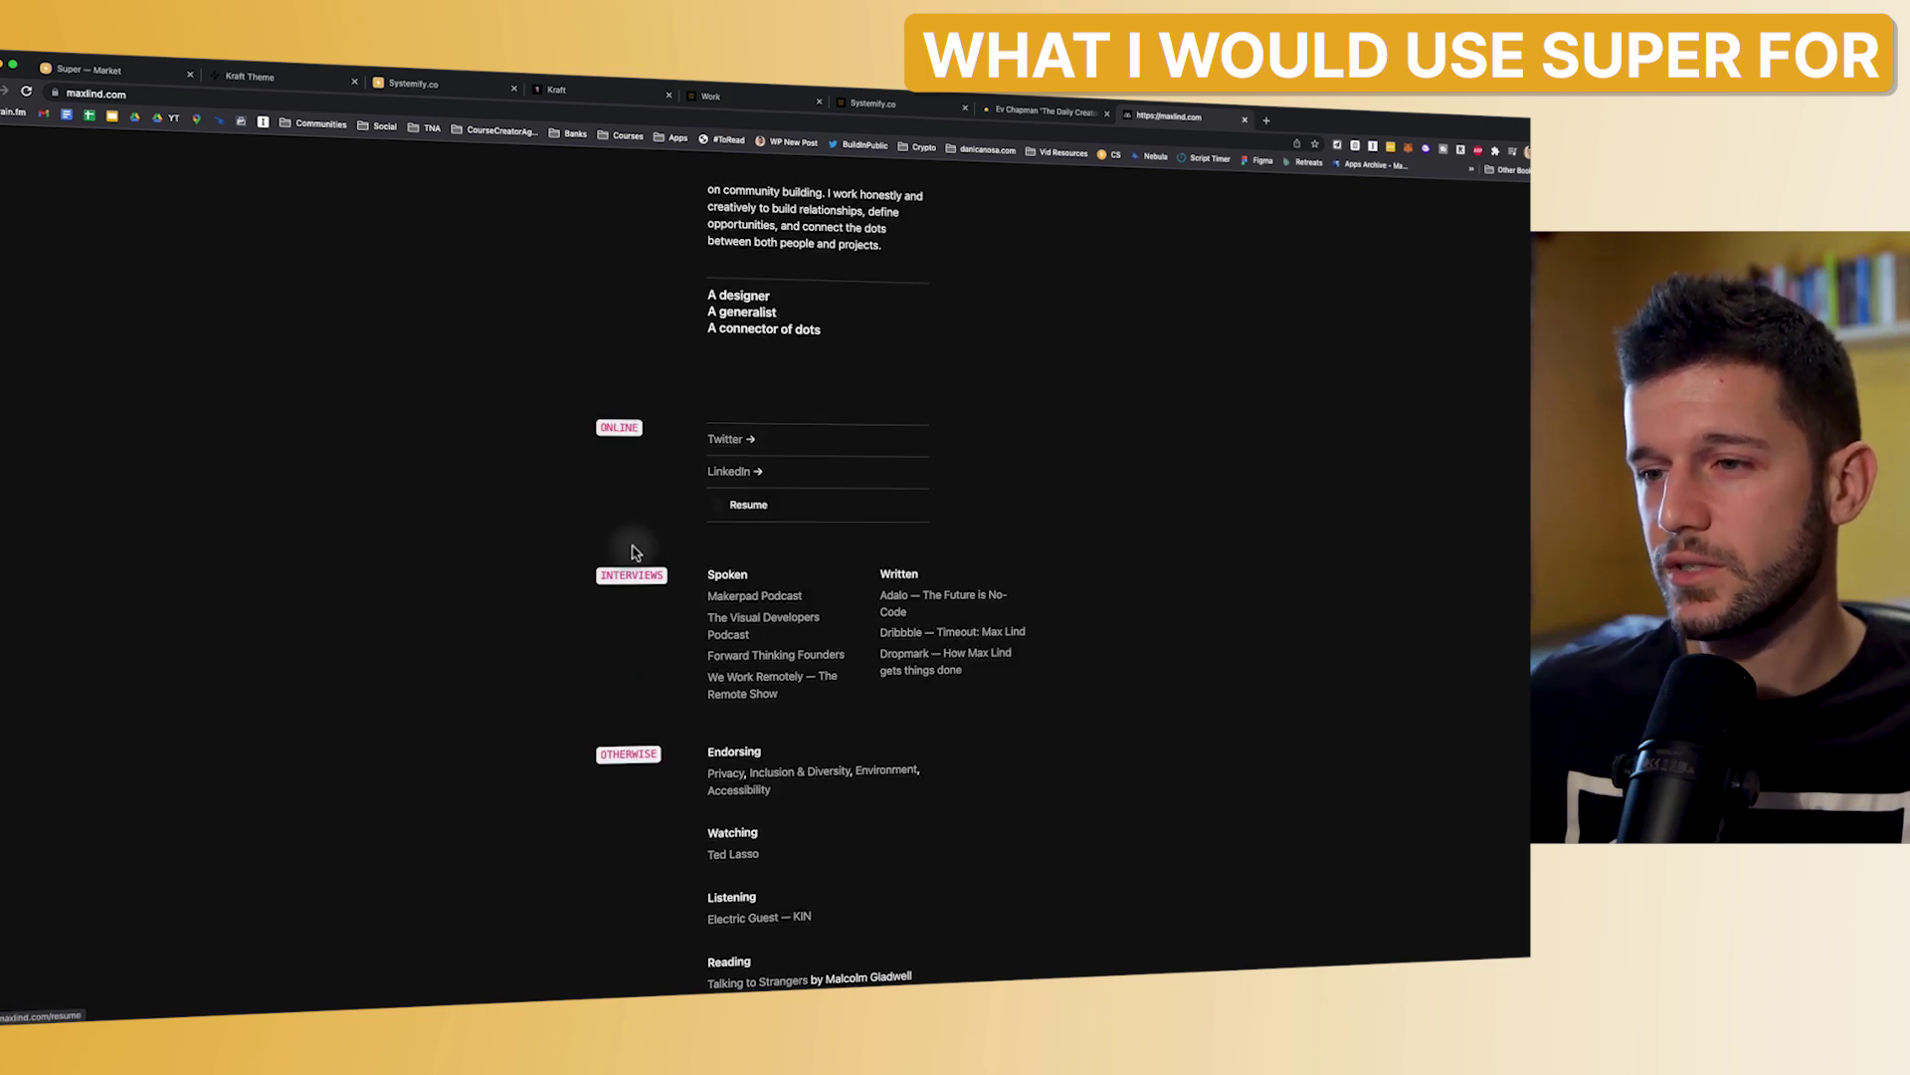
scroll(738, 610, down, 3)
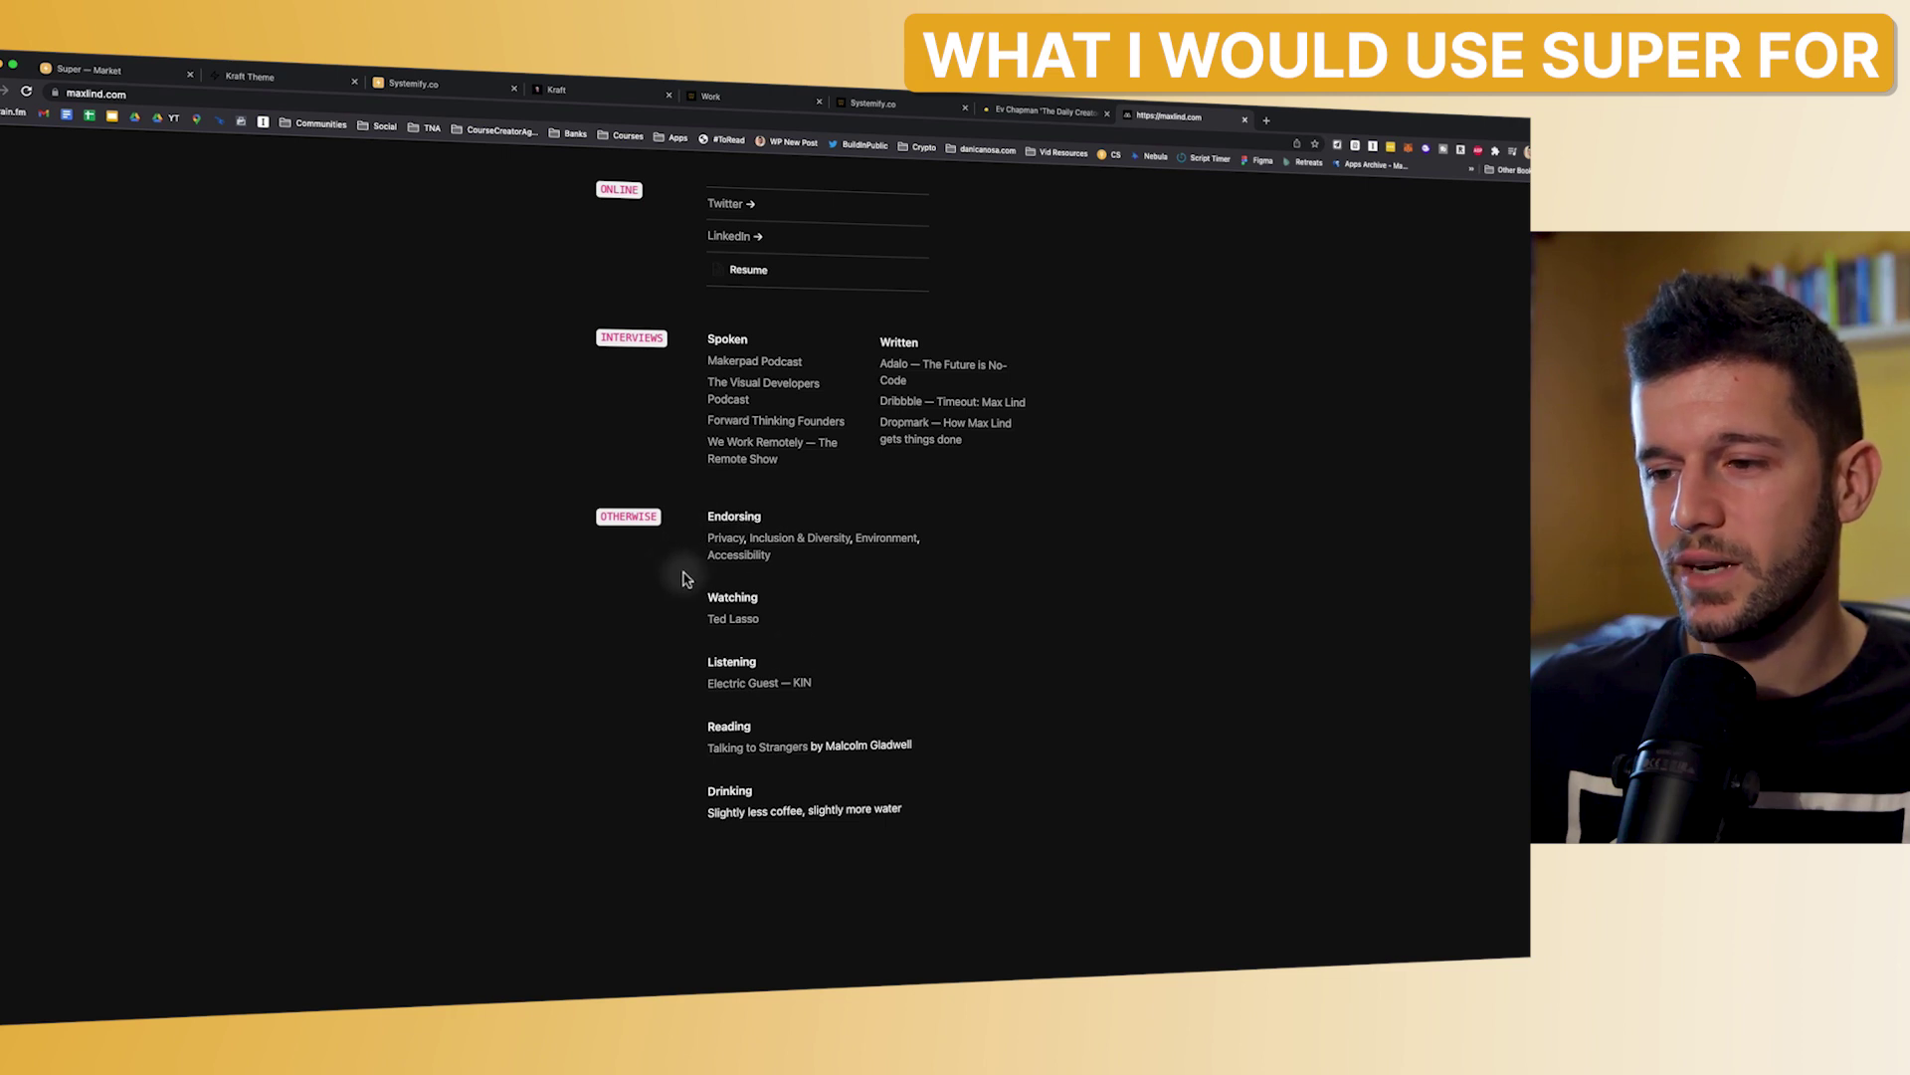
scroll(793, 712, down, 1)
scroll(740, 452, up, 10)
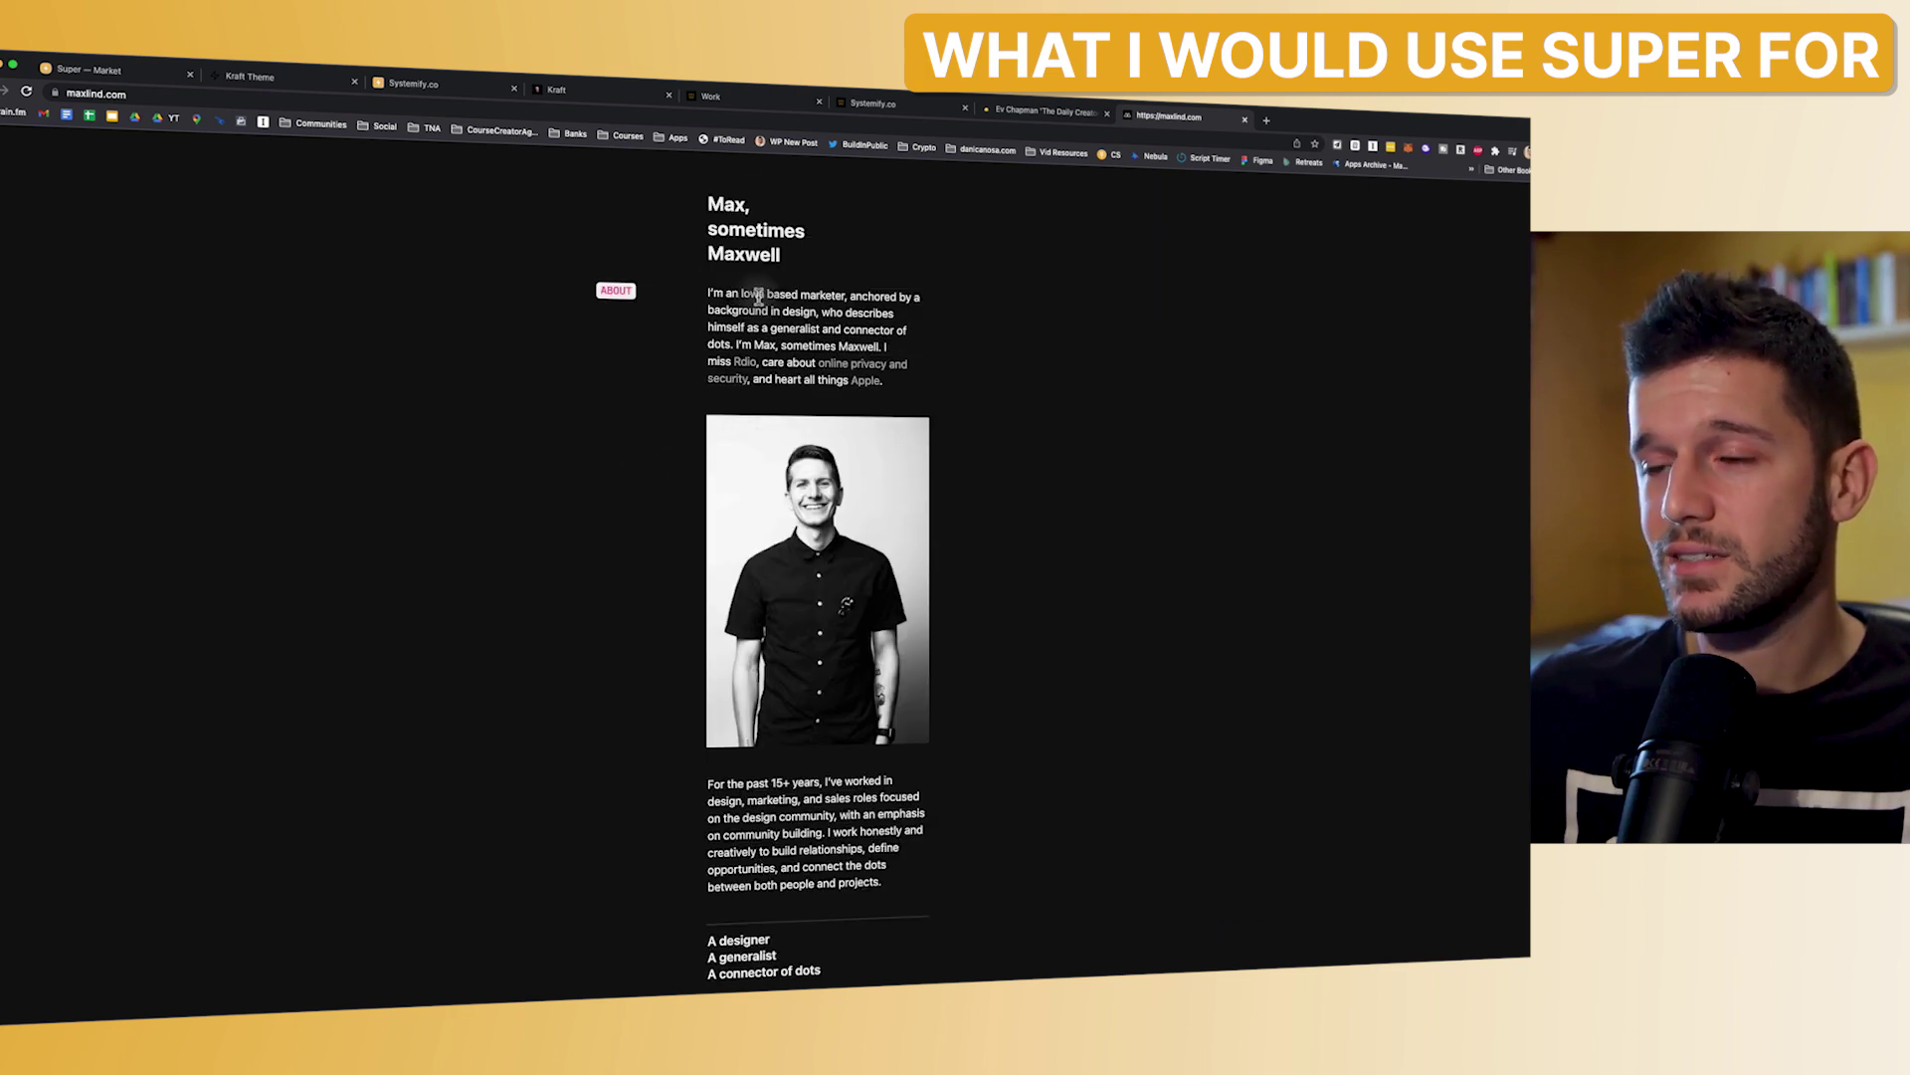